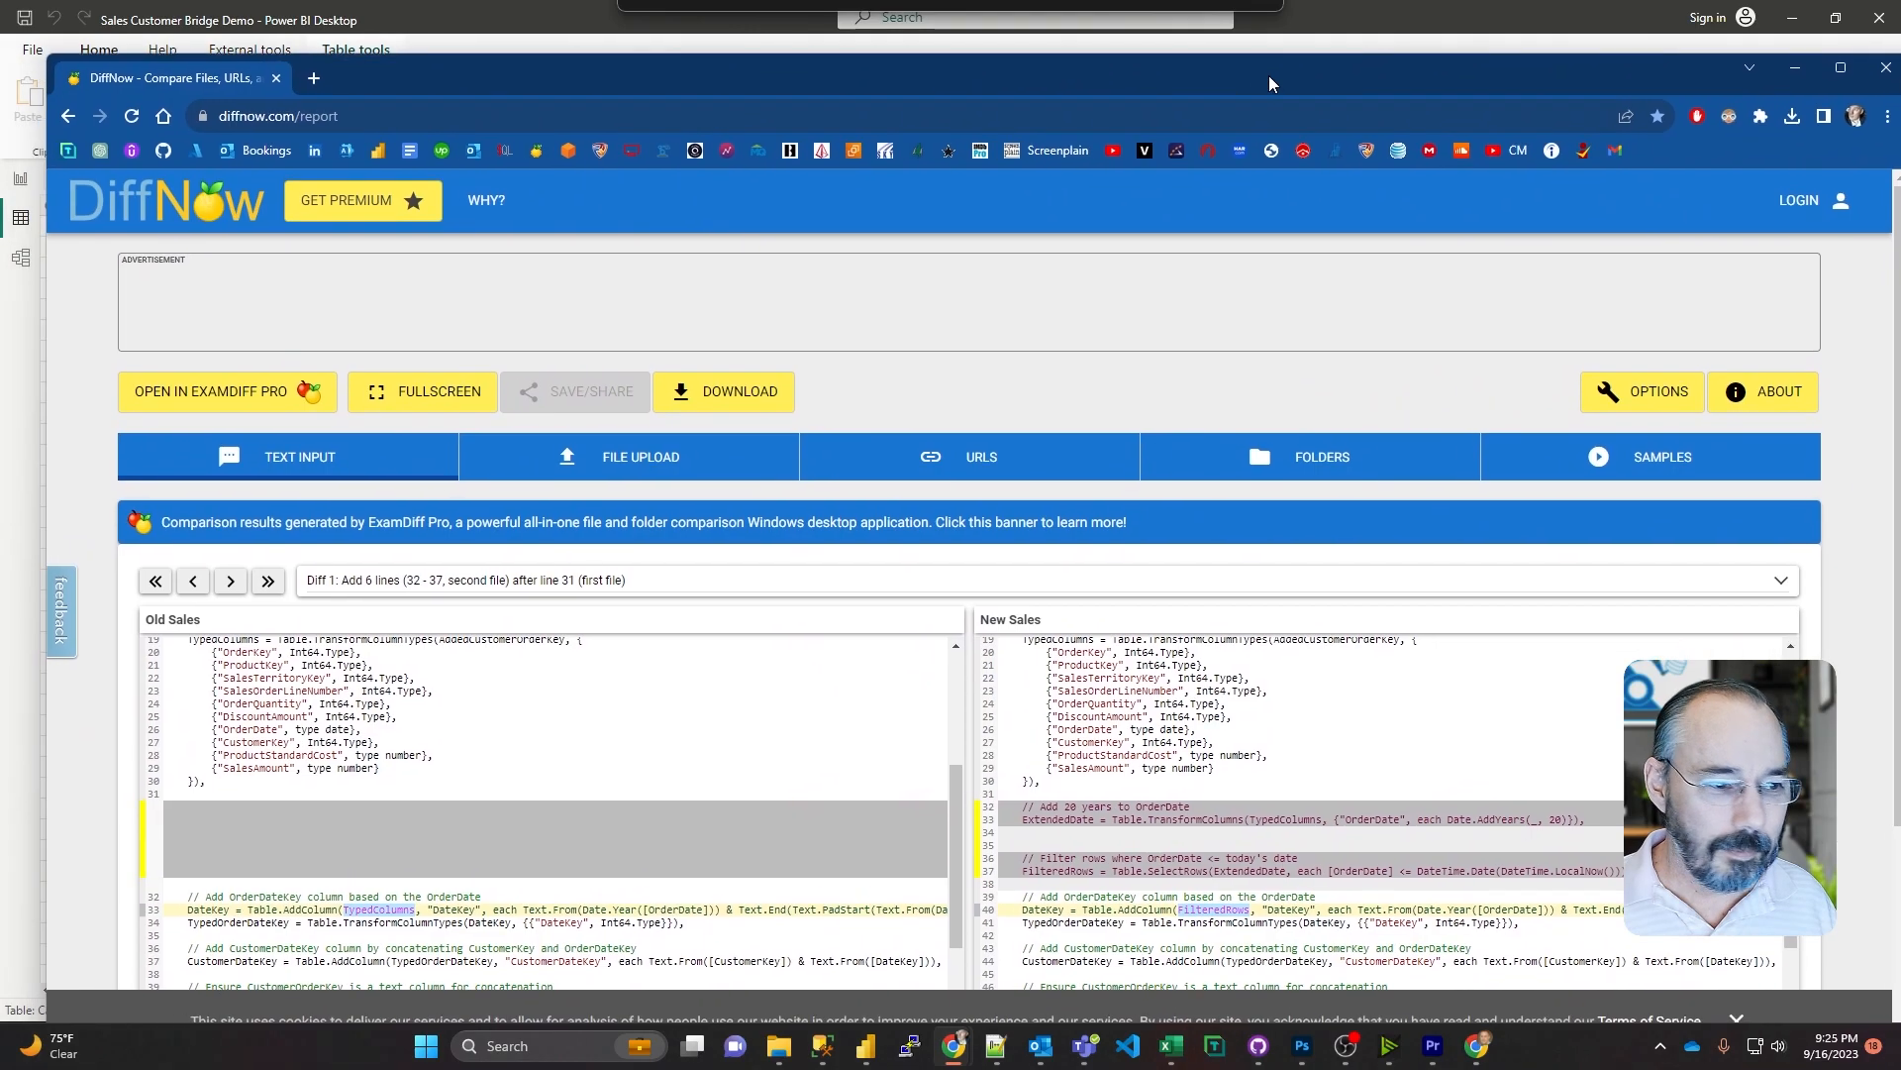
# Step: Examine the second difference, at the DateKey line, in the comparison of the Old Sales and New Sales scripts
pyautogui.moveTo(1279, 67); pyautogui.dragTo(1244, 40)
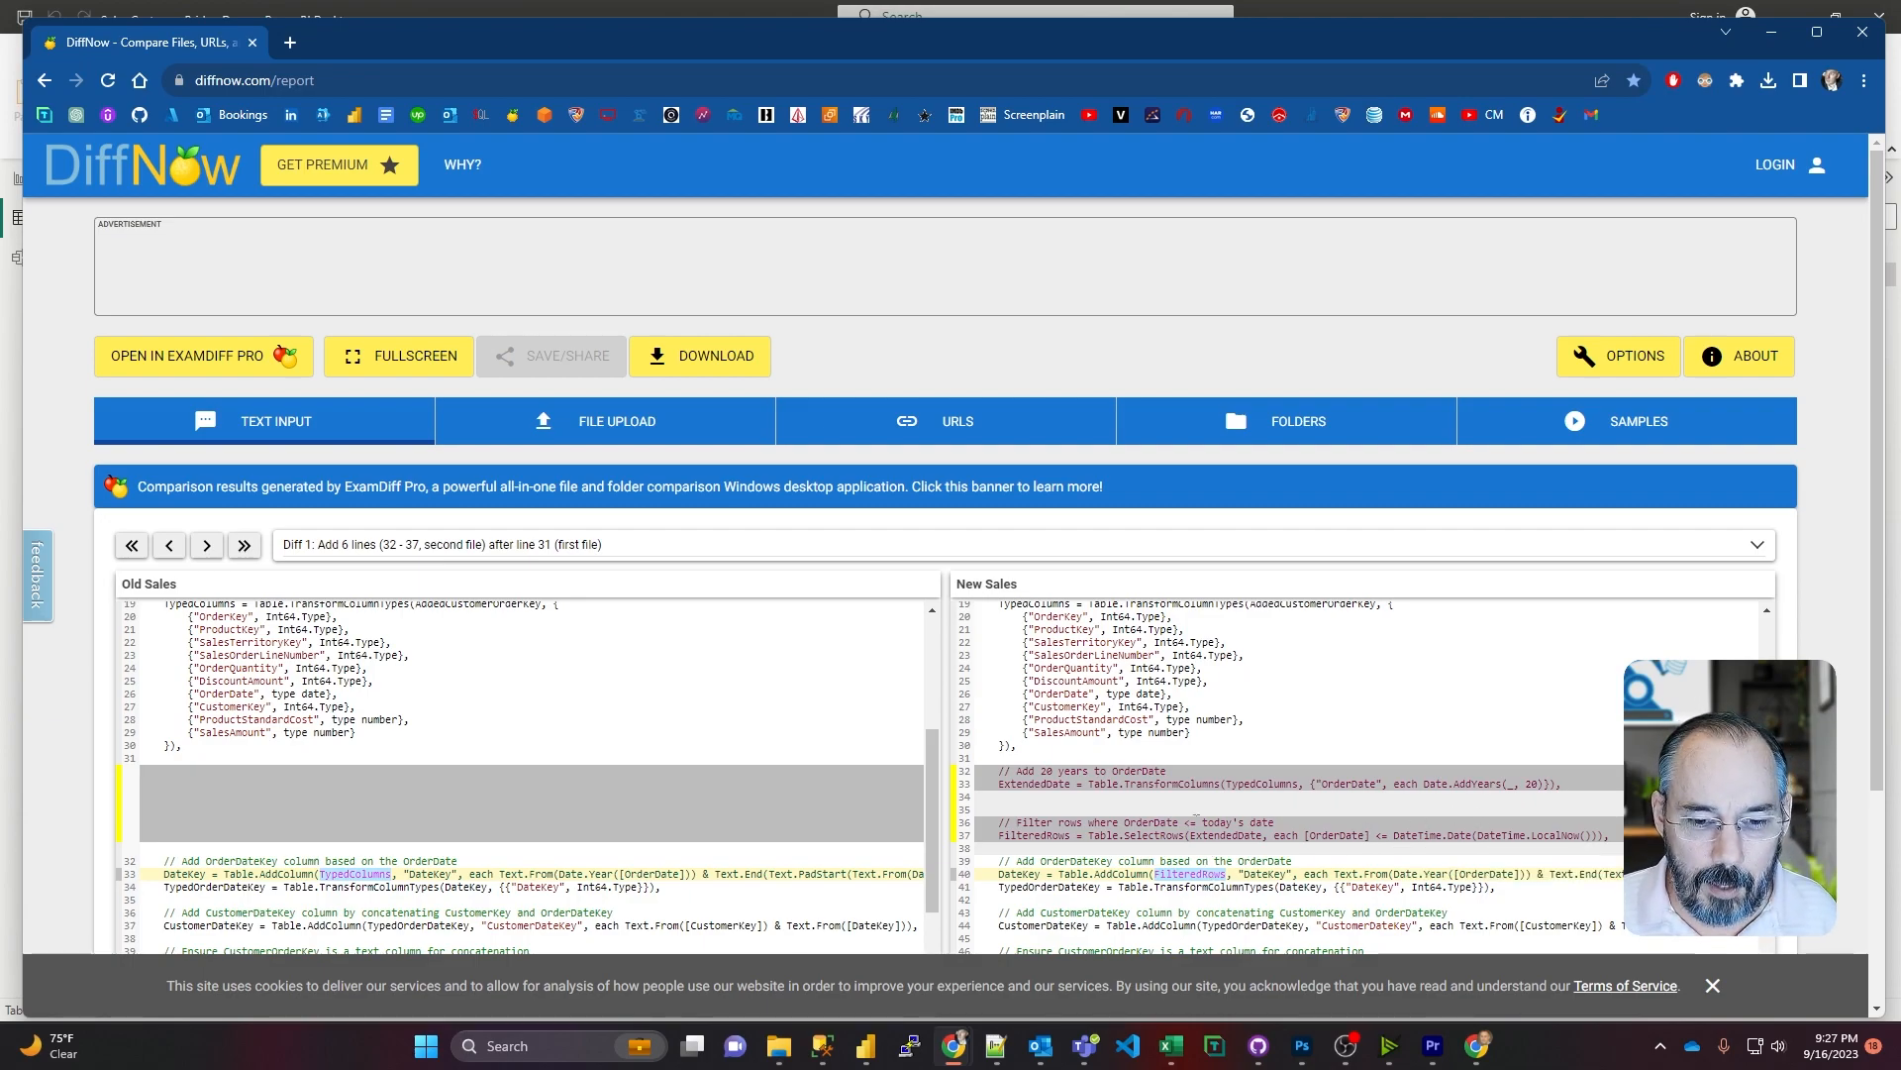
pyautogui.click(1193, 875)
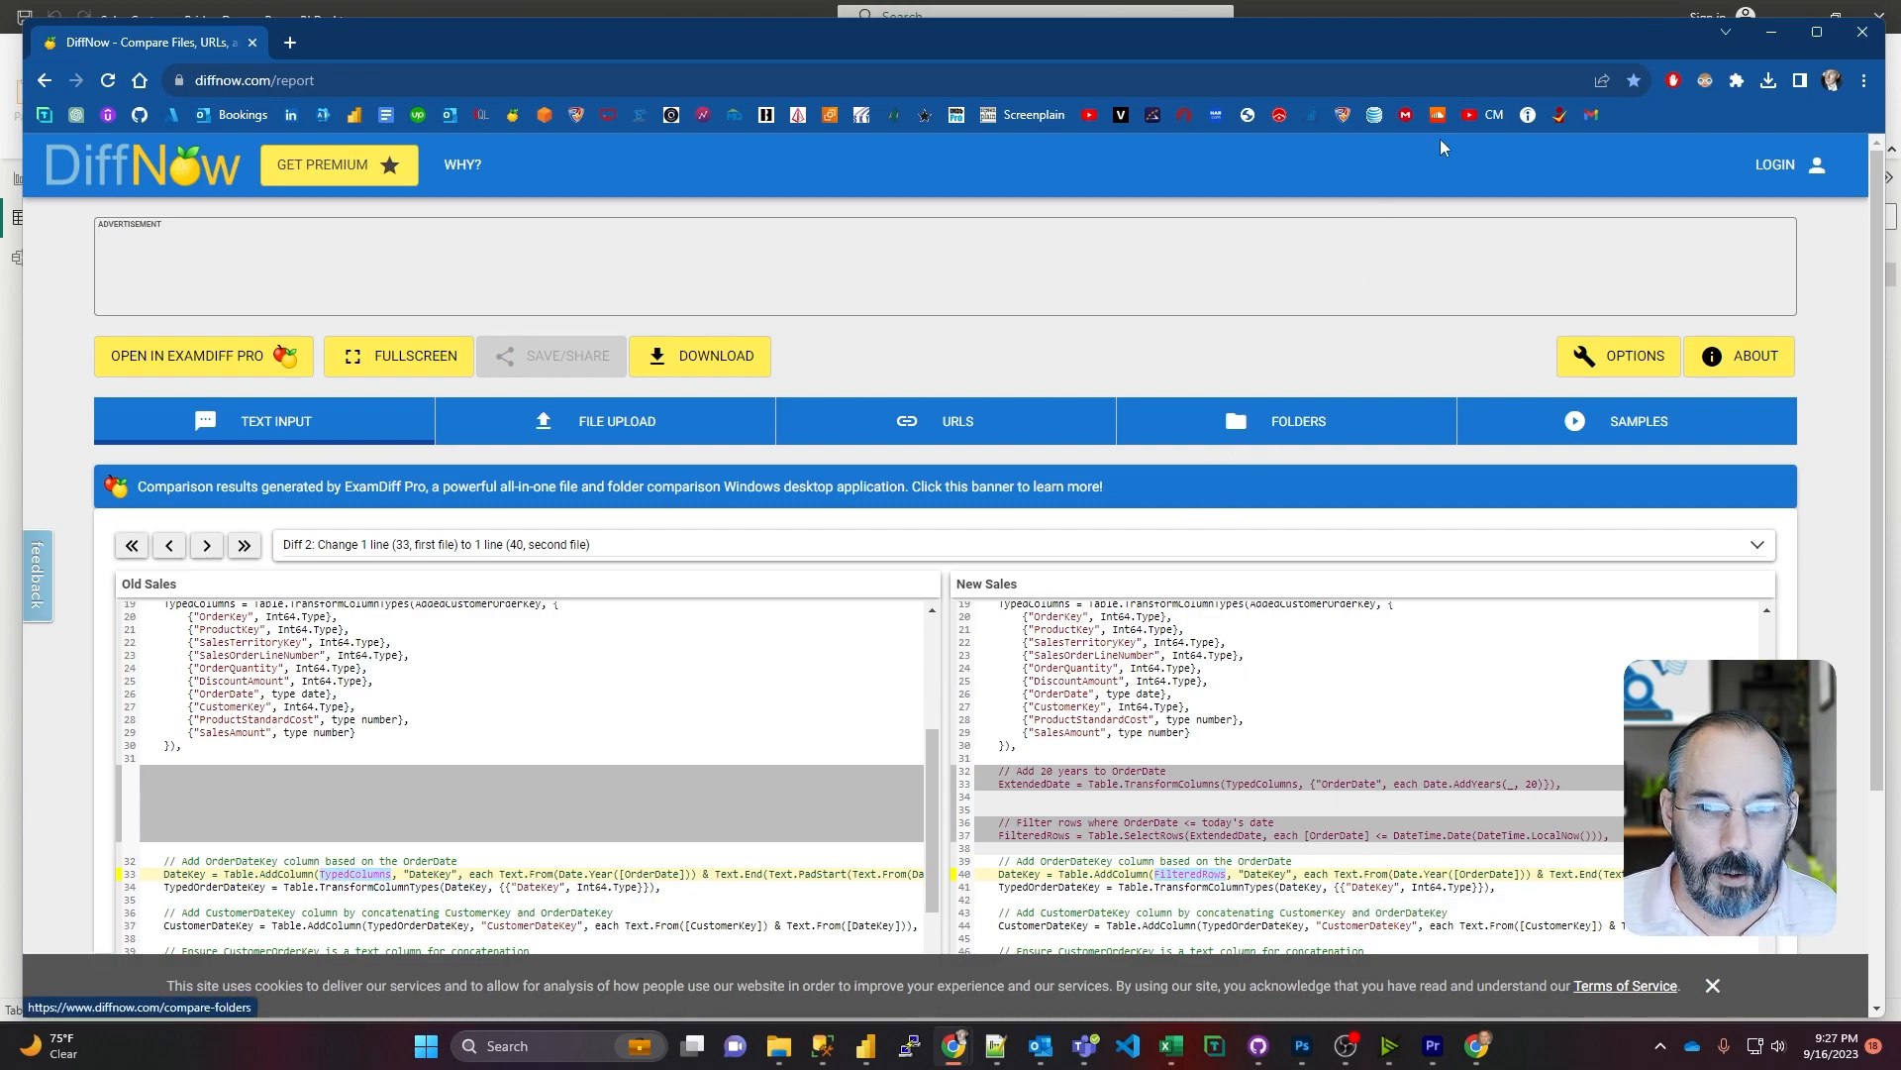
# Step: Switch to the Power Query Editor and open the Sales query's code in the Advanced Editor
pyautogui.moveTo(1499, 46); pyautogui.dragTo(0, 55)
pyautogui.click(600, 214)
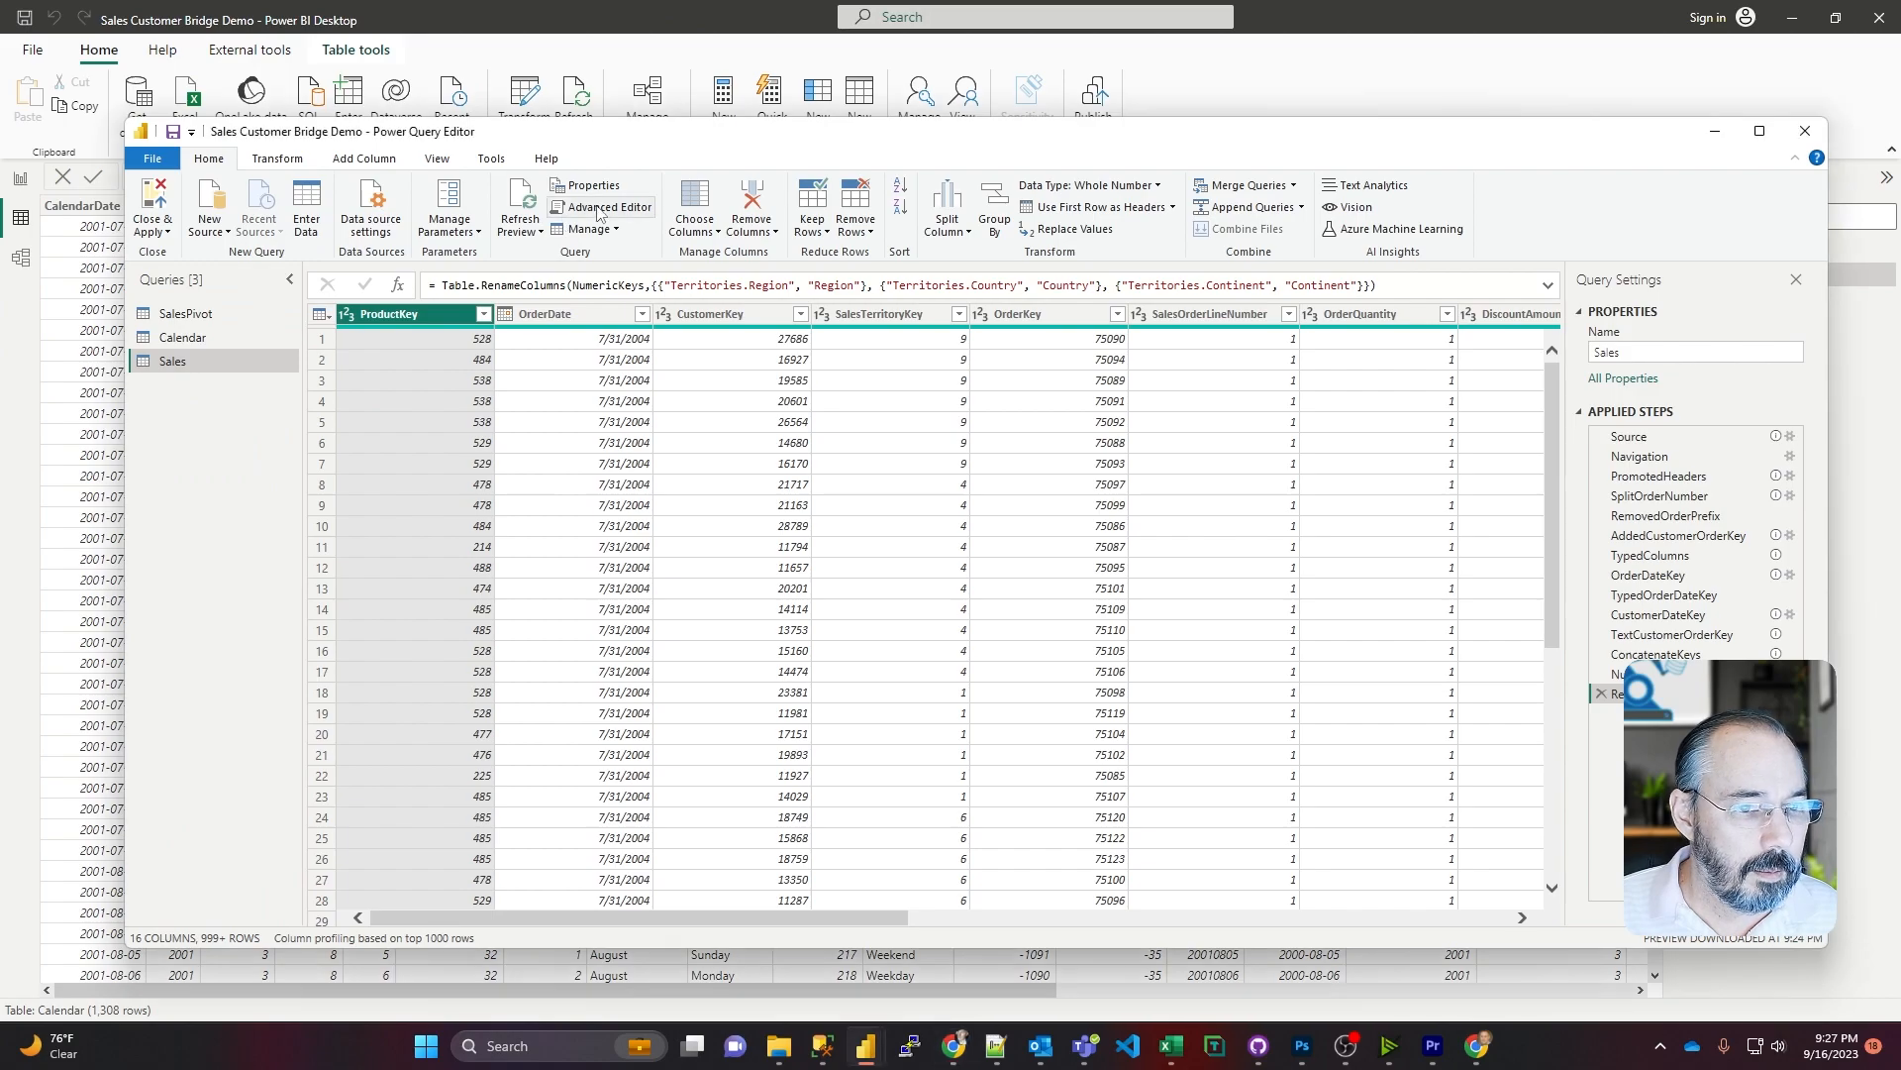
pyautogui.click(600, 214)
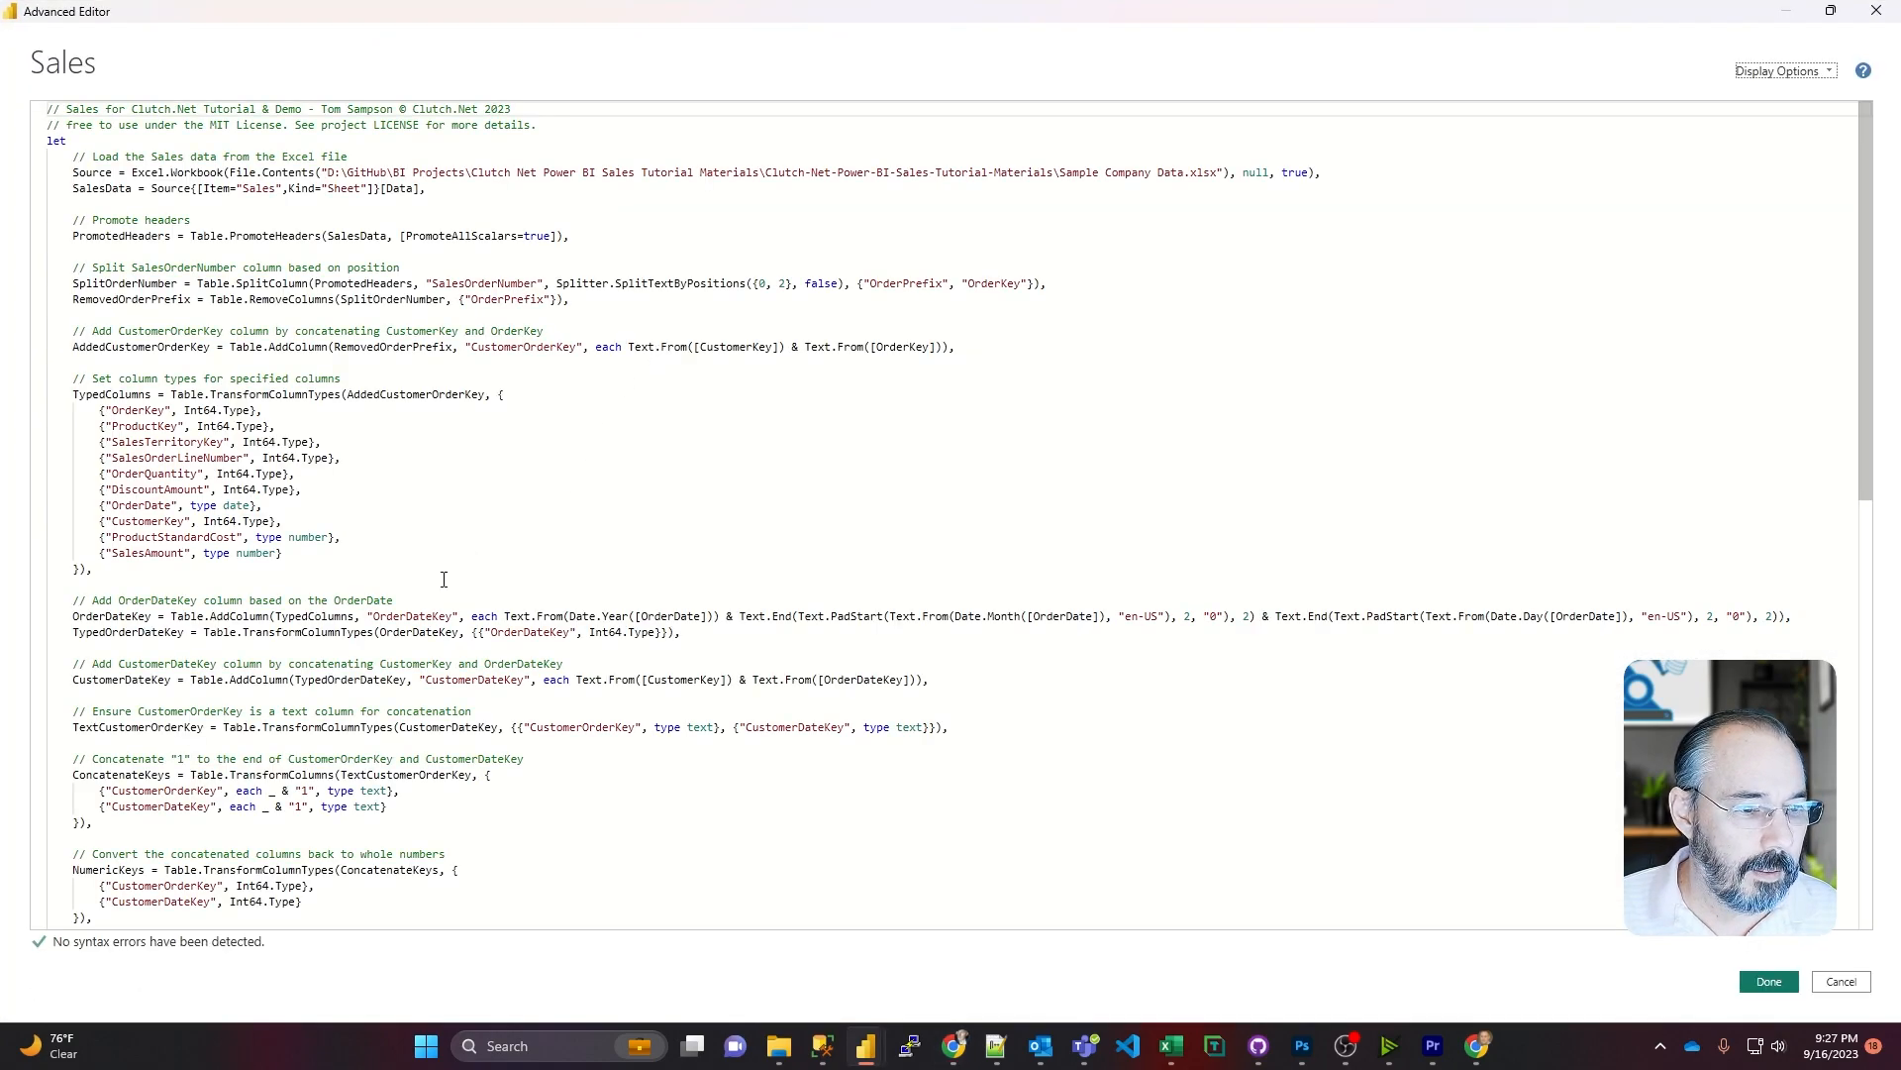
# Step: Add three blank lines after the TypedColumns block and place the cursor at the start of the gap
pyautogui.click(218, 572)
pyautogui.press('Return')
pyautogui.press('Return')
pyautogui.press('Return')
pyautogui.press('Return')
pyautogui.press('Up')
pyautogui.press('Up')
pyautogui.press('Up')
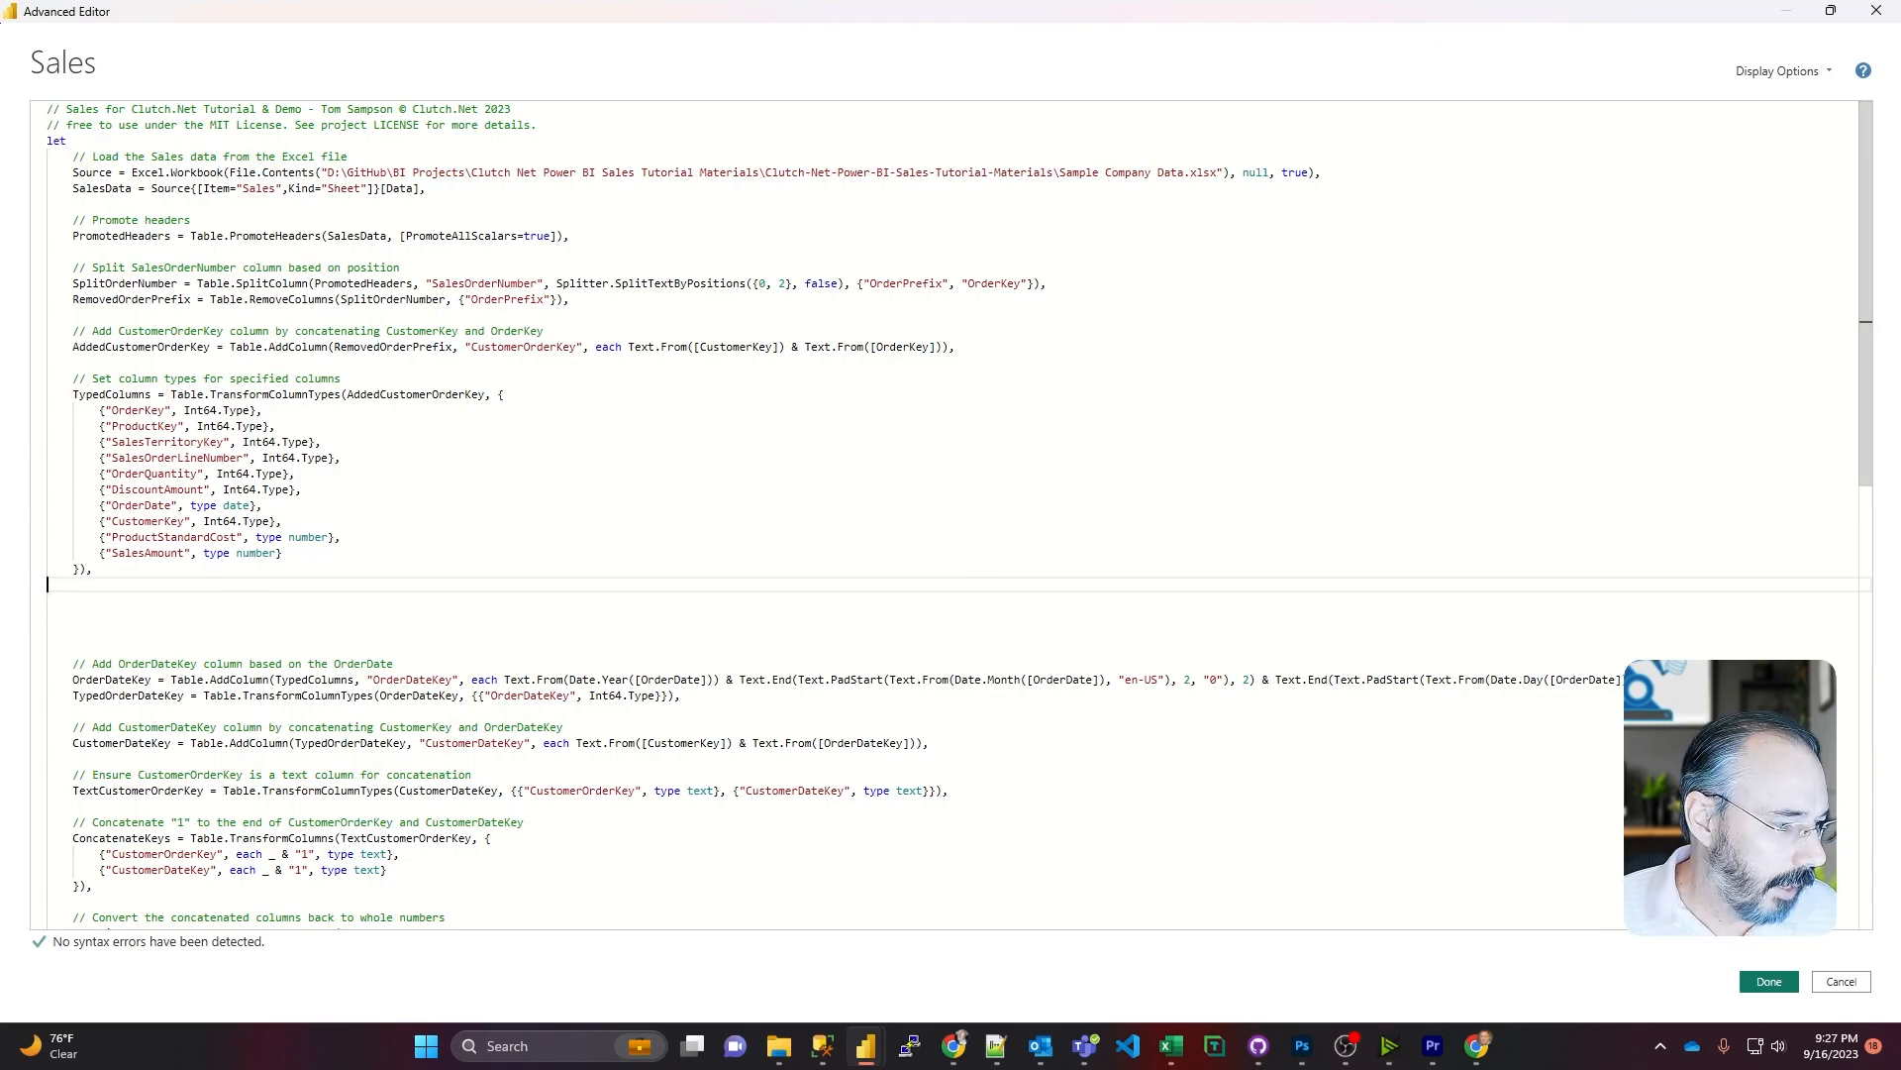
# Step: Paste the ExtendedDate step adding 20 years to OrderDate and the FilteredRows step keeping dates up to today after TypedColumns, tidying the blank lines
pyautogui.hotkey('alt', 'Tab')
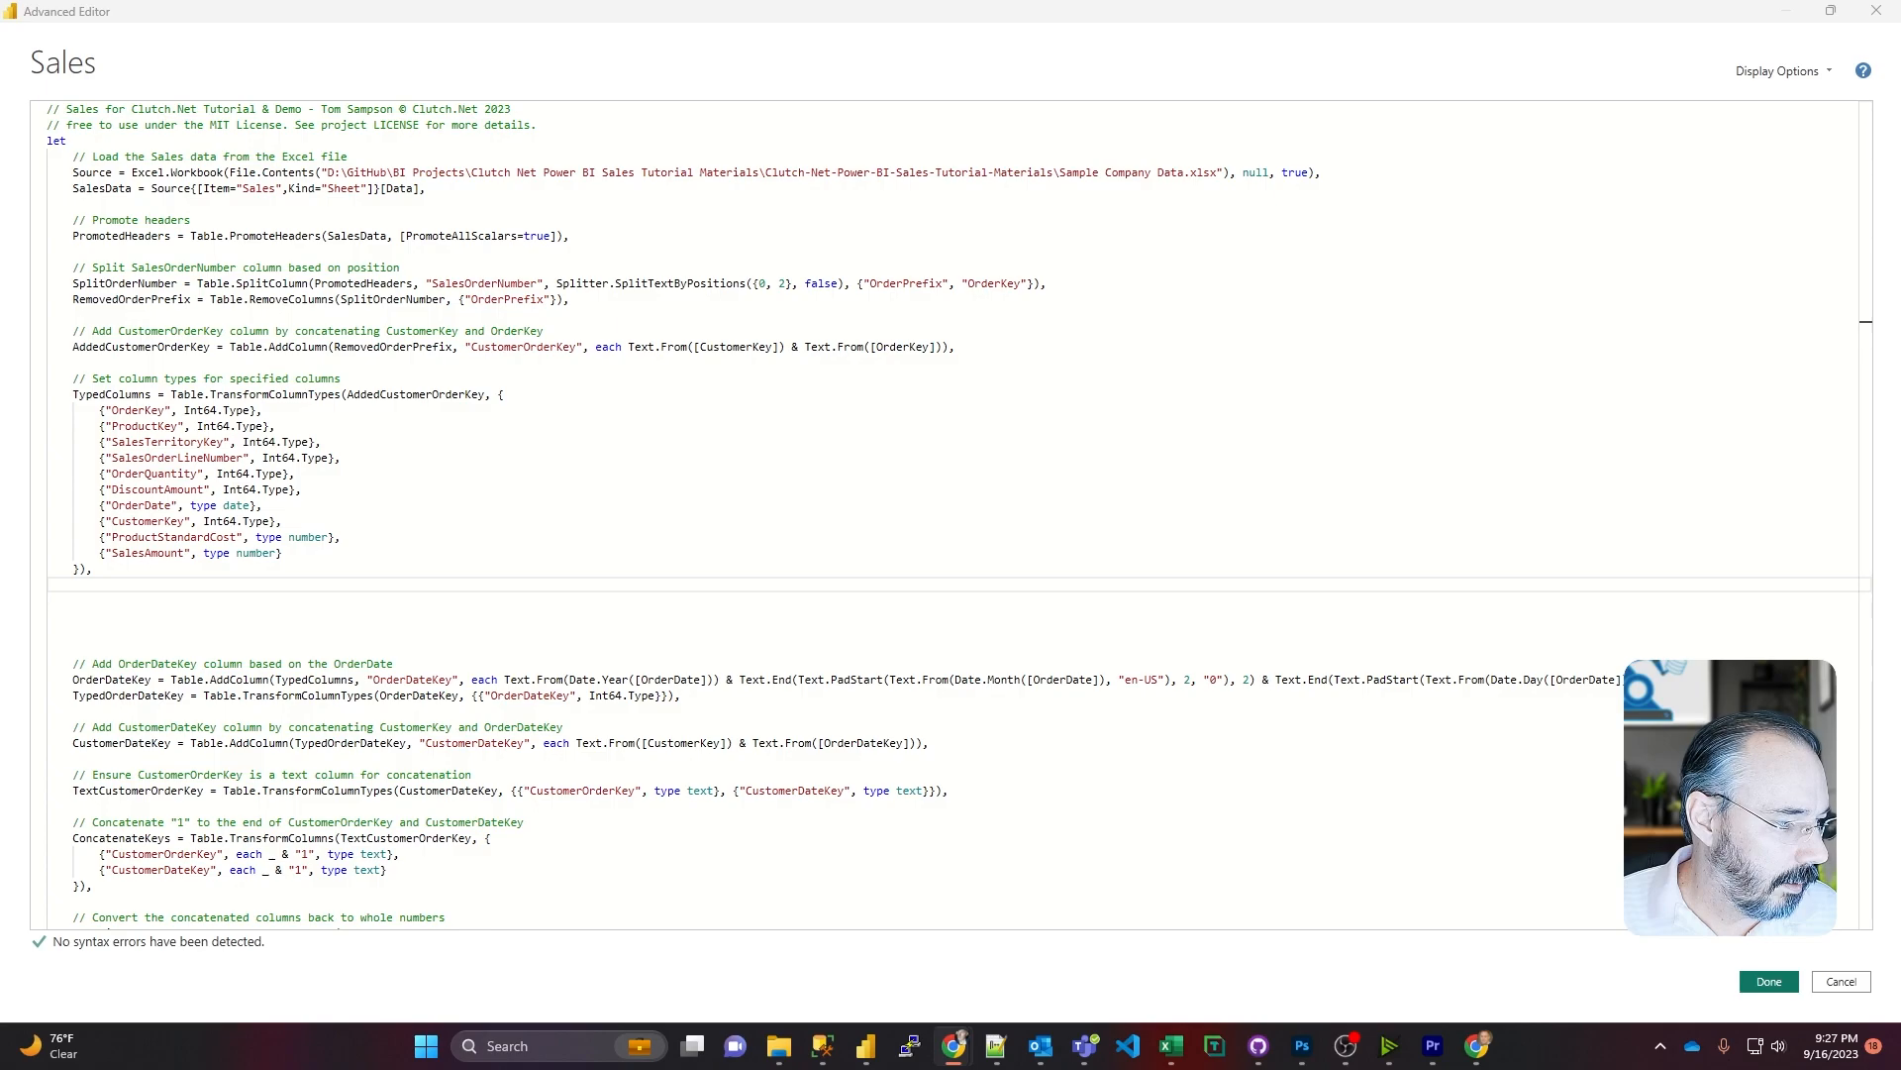
pyautogui.click(146, 608)
pyautogui.write('// Add 20 years to OrderDate ExtendedDate = Table.TransformColumns(TypedColumns, {"OrderDate", each Date.AddYears(_, 20)}), // Filter rows where OrderDate <= today\'s date FilteredRows = Table.SelectRows(ExtendedDate, each [OrderDate] <= DateTime.Date(DateTime.LocalNow())),')
pyautogui.press('Up')
pyautogui.press('Return')
pyautogui.press('Down')
pyautogui.press('Down')
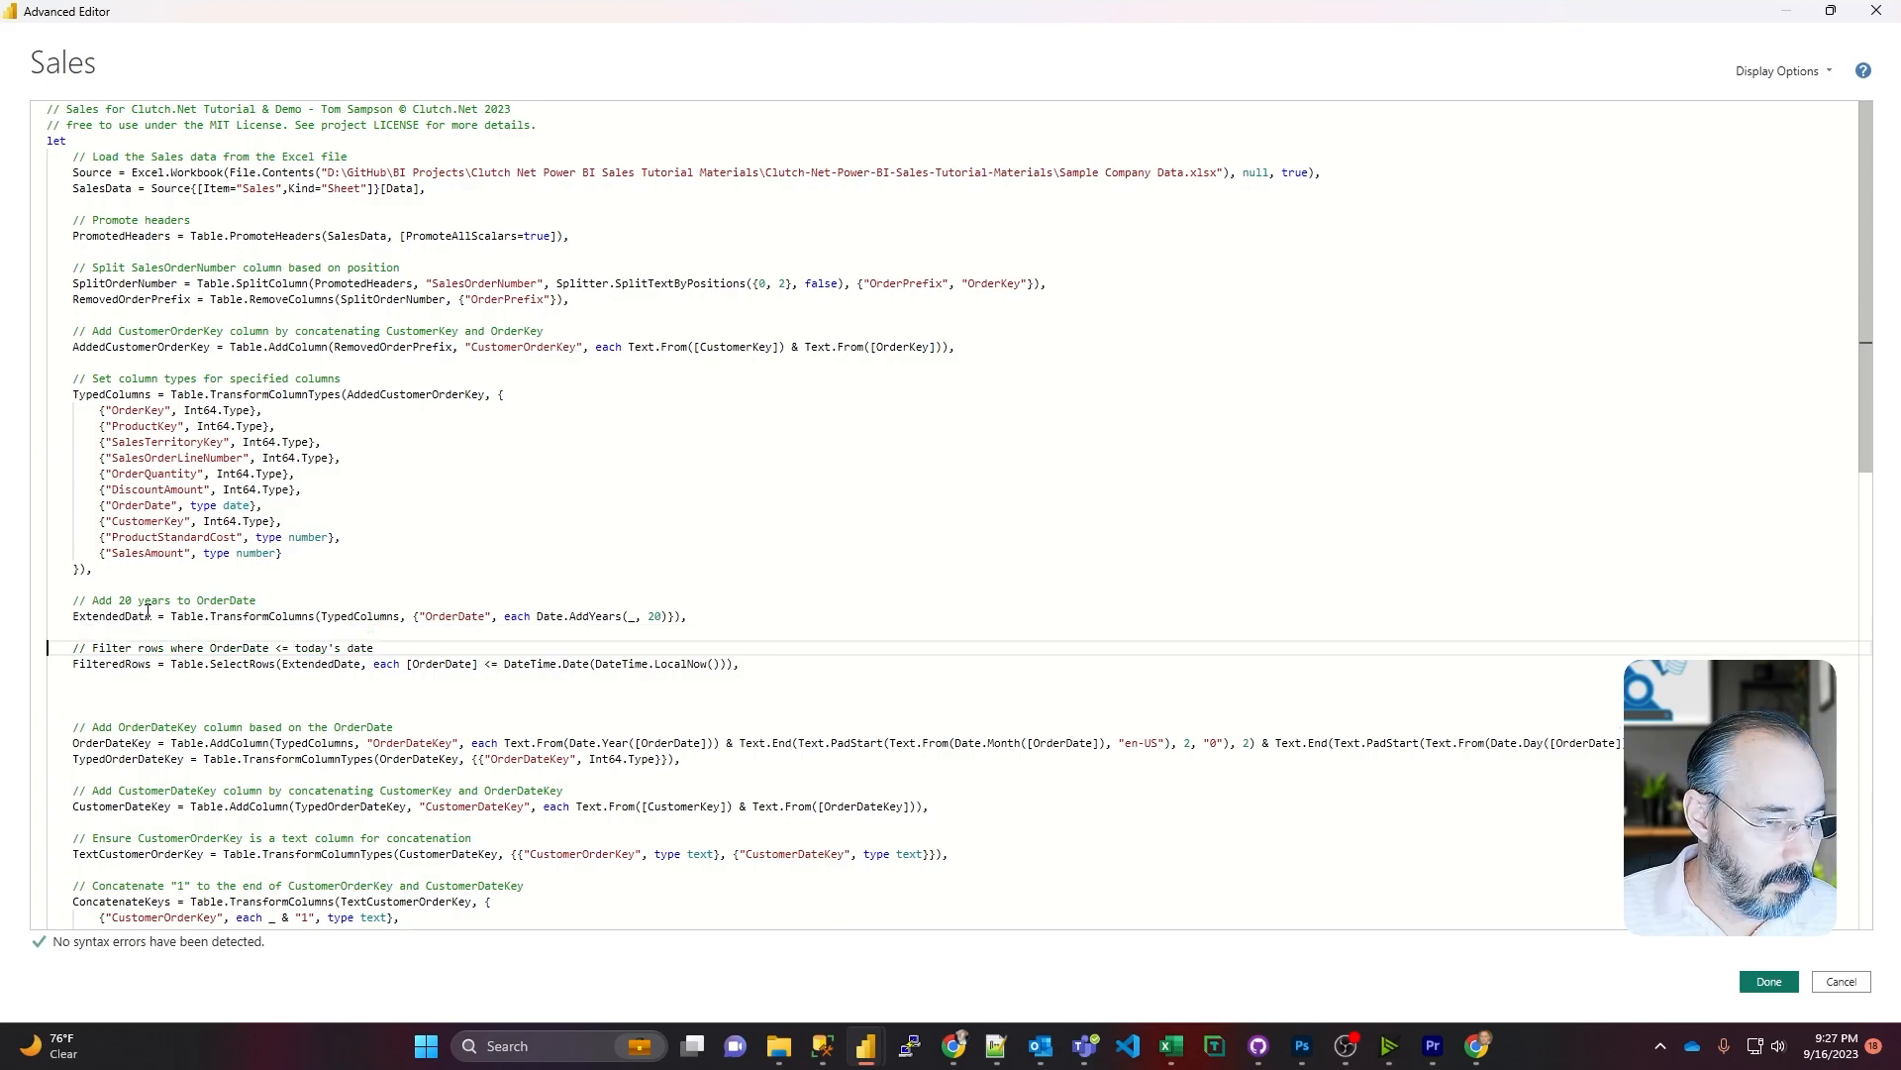
pyautogui.press('Delete')
pyautogui.press('Delete')
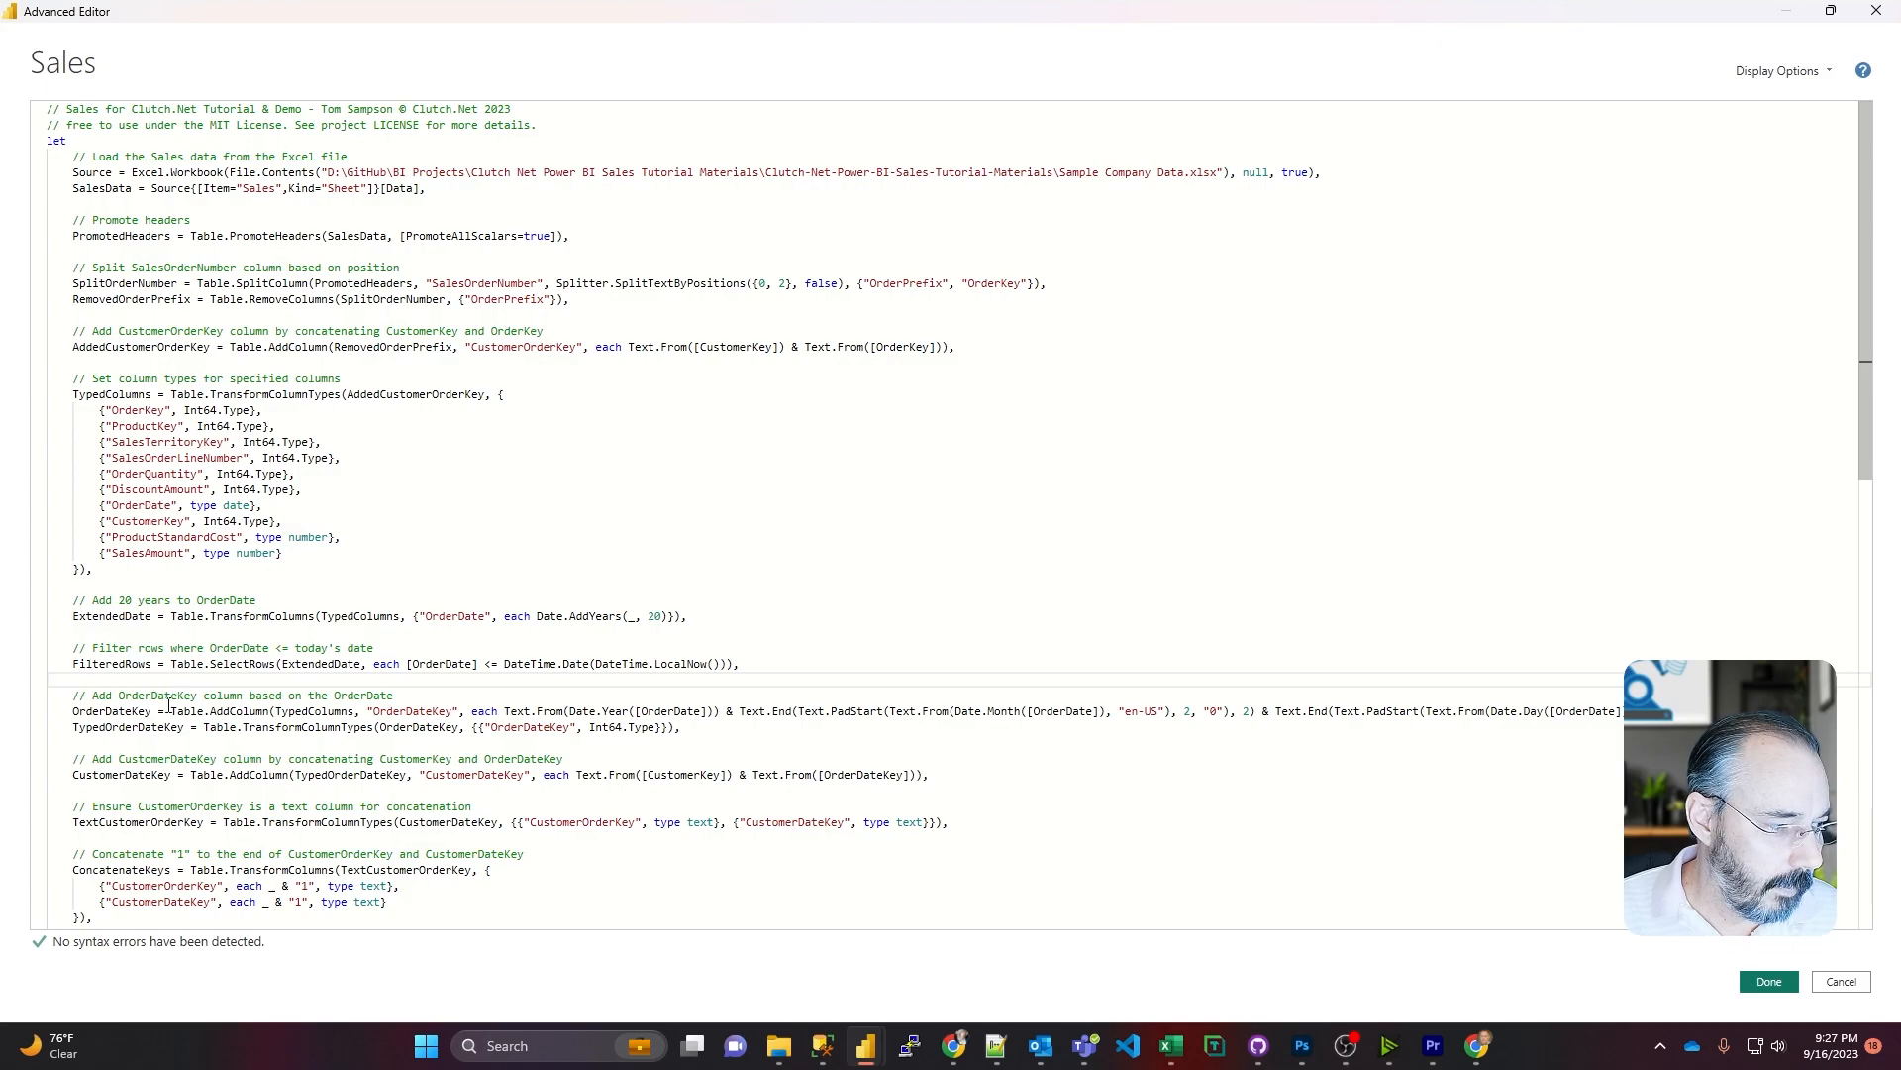
# Step: Make the OrderDateKey step reference FilteredRows instead of TypedColumns and apply the edited Sales query
pyautogui.doubleClick(129, 664)
pyautogui.hotkey('ctrl', 'c')
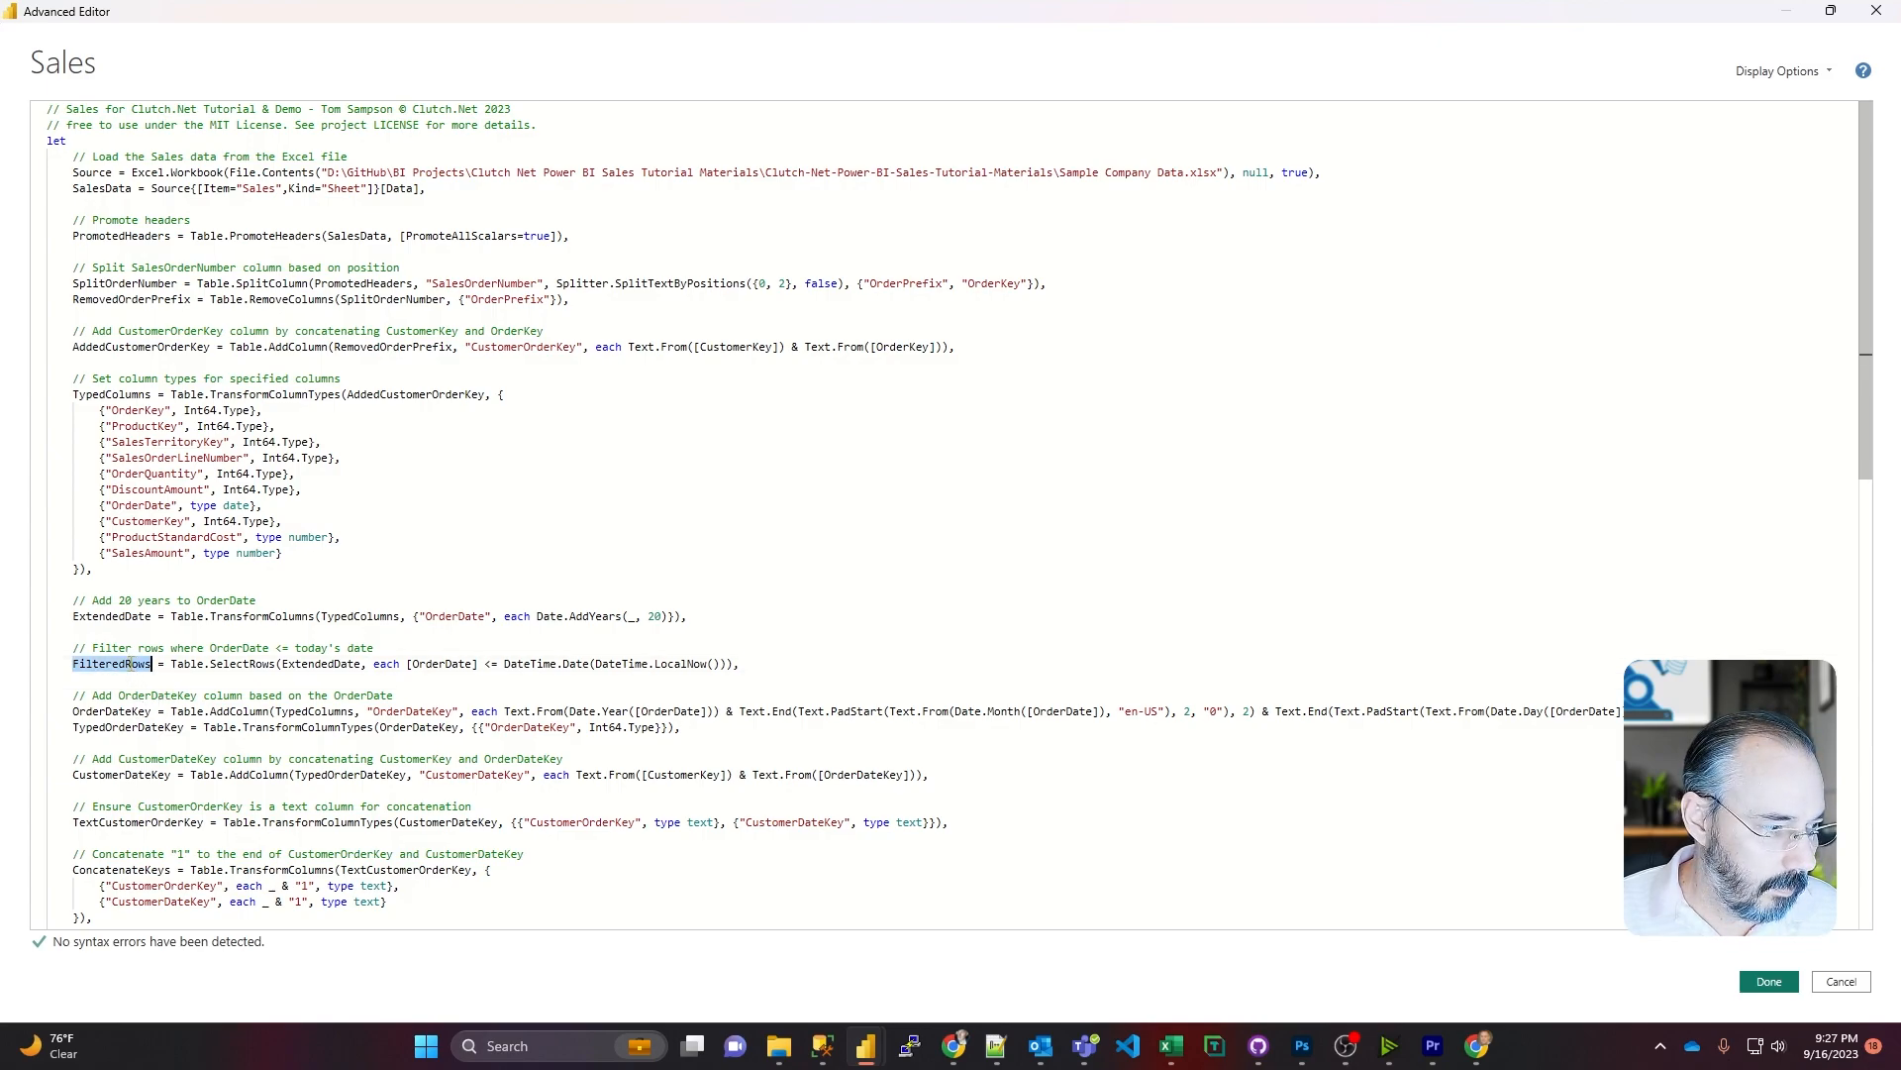
pyautogui.doubleClick(427, 728)
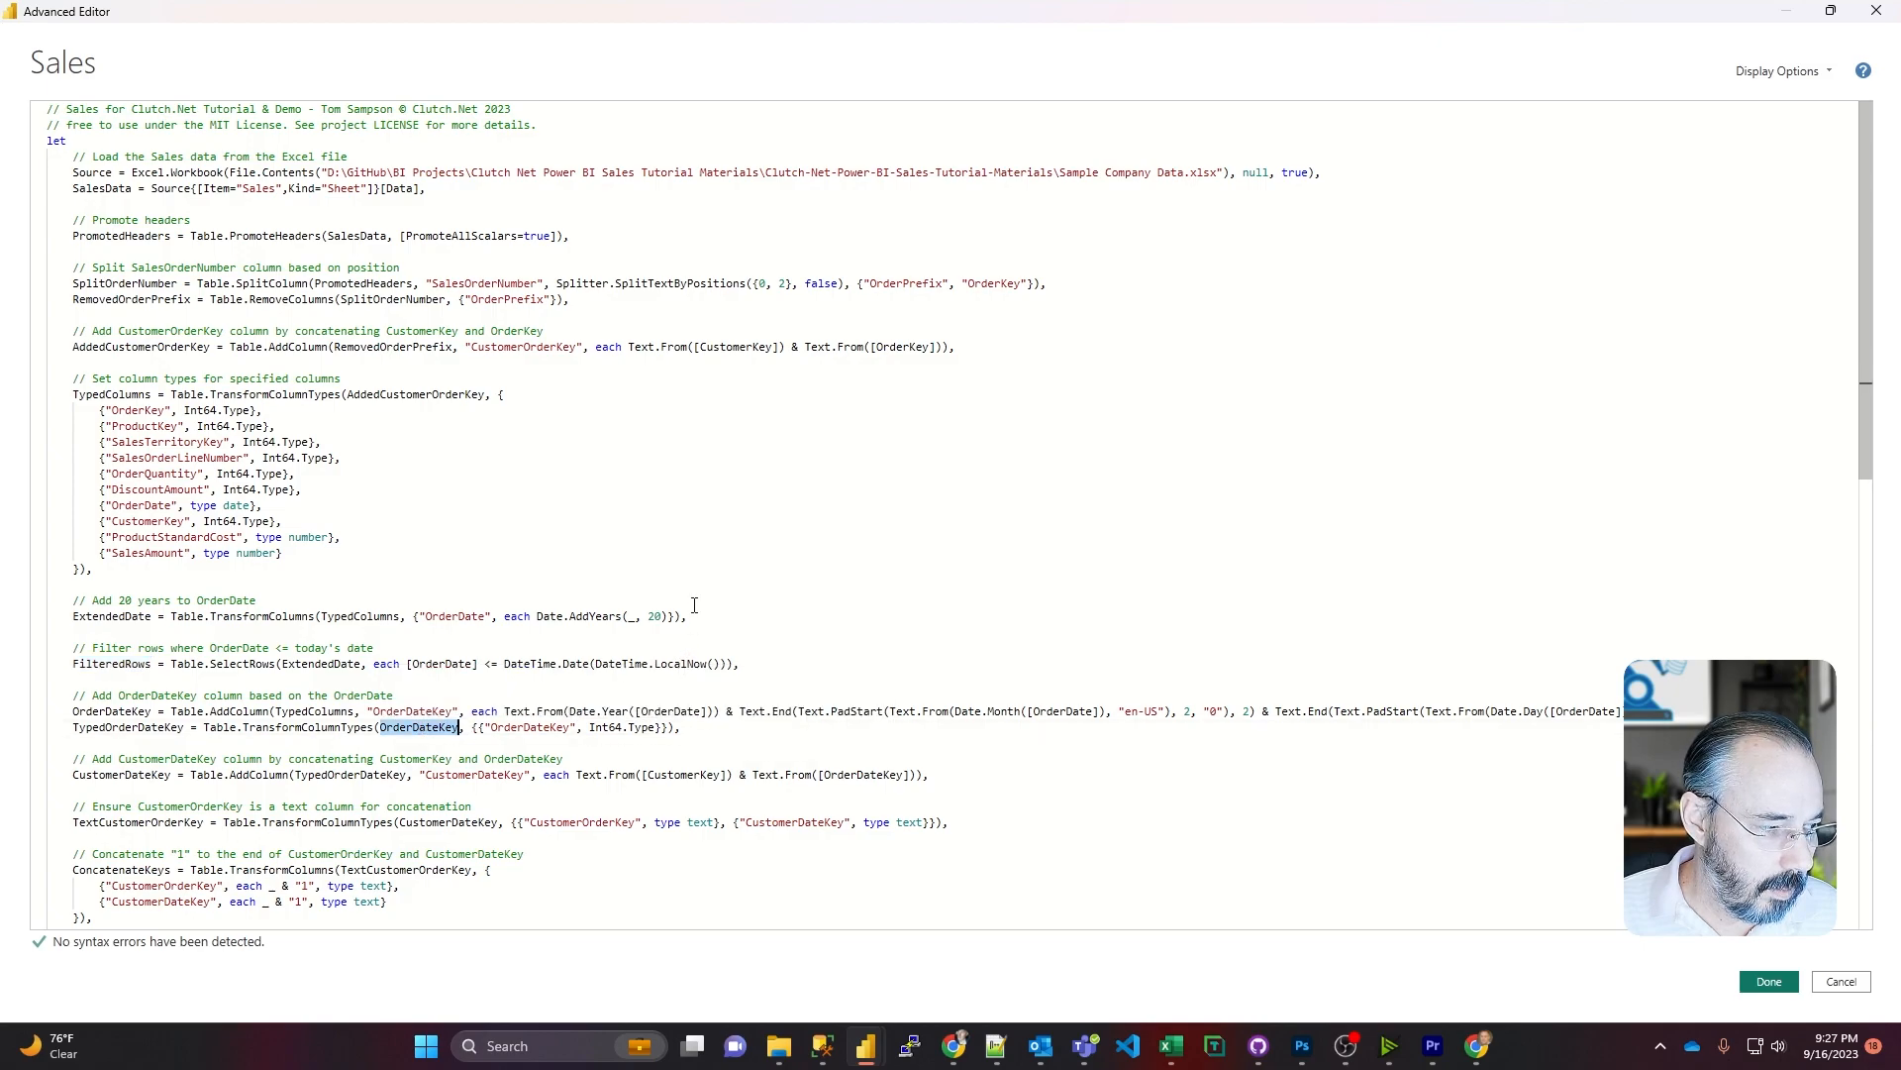
pyautogui.doubleClick(317, 711)
pyautogui.hotkey('ctrl', 'v')
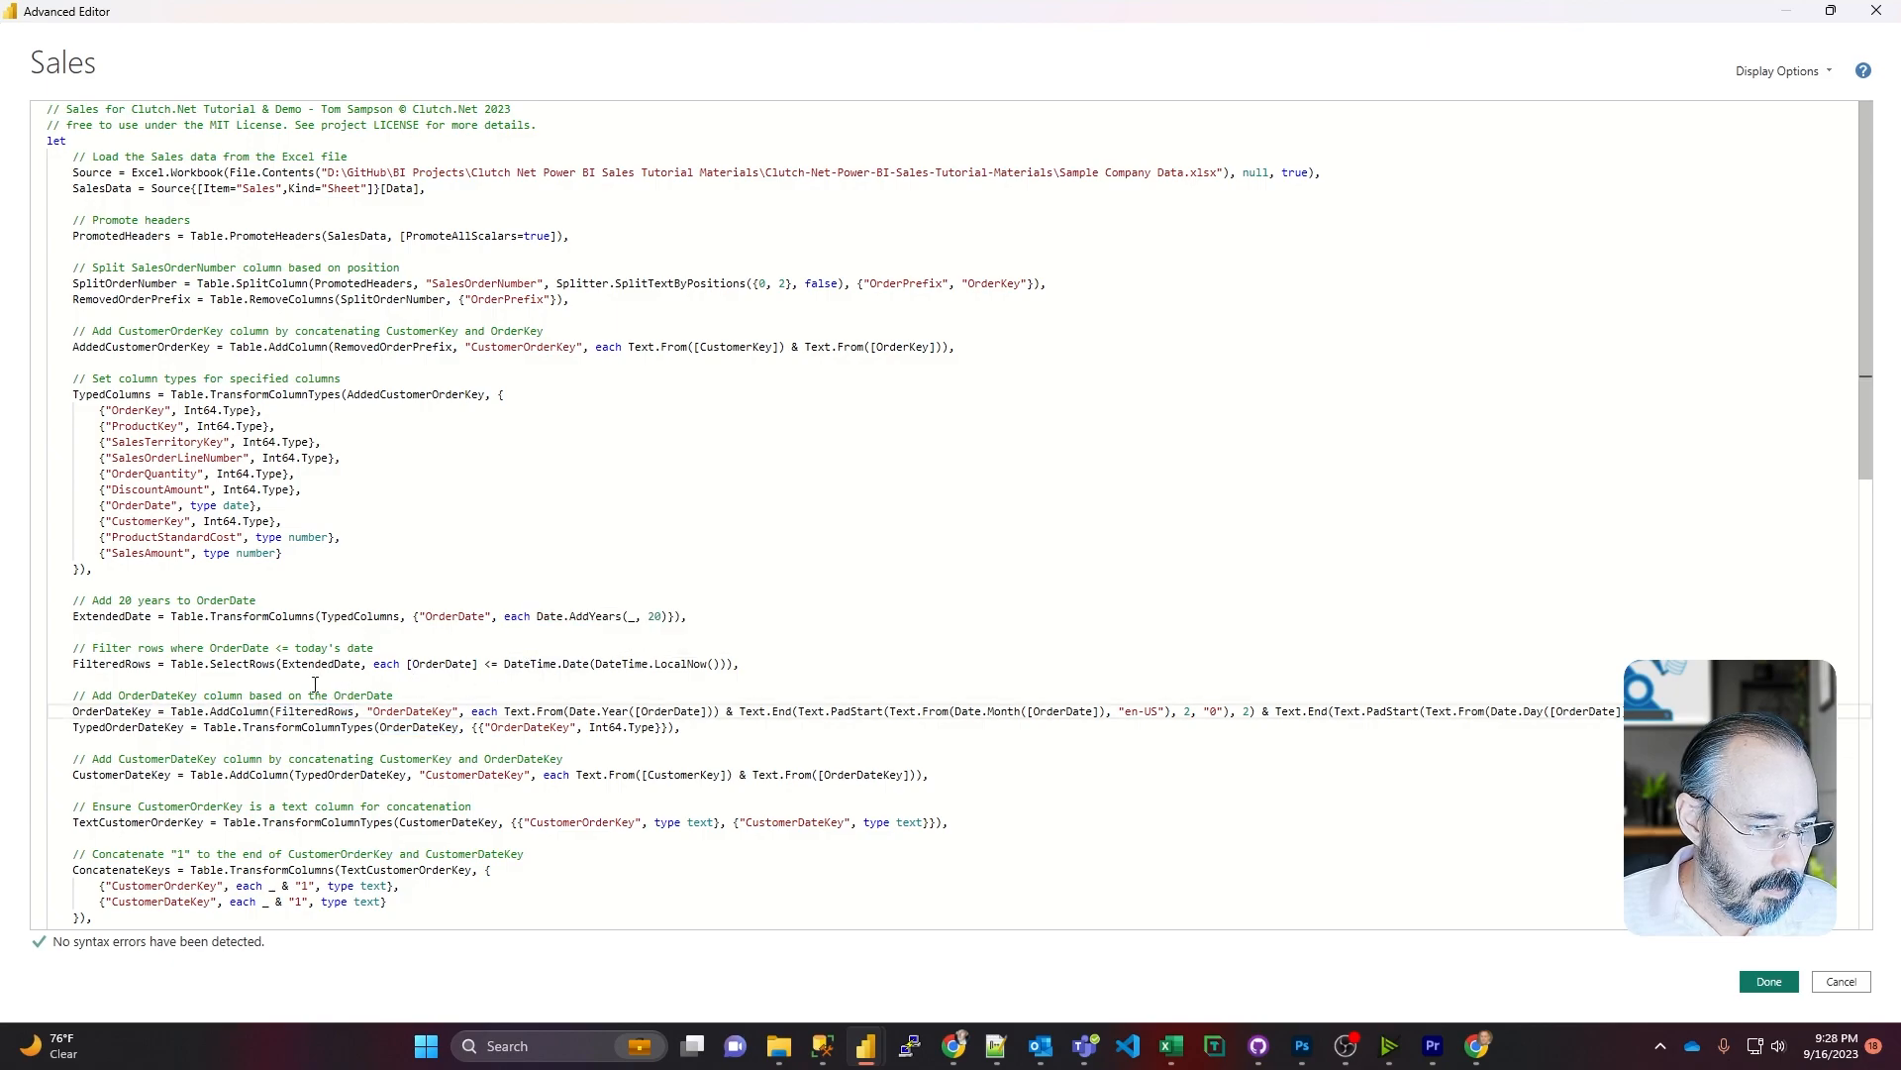
pyautogui.click(1767, 980)
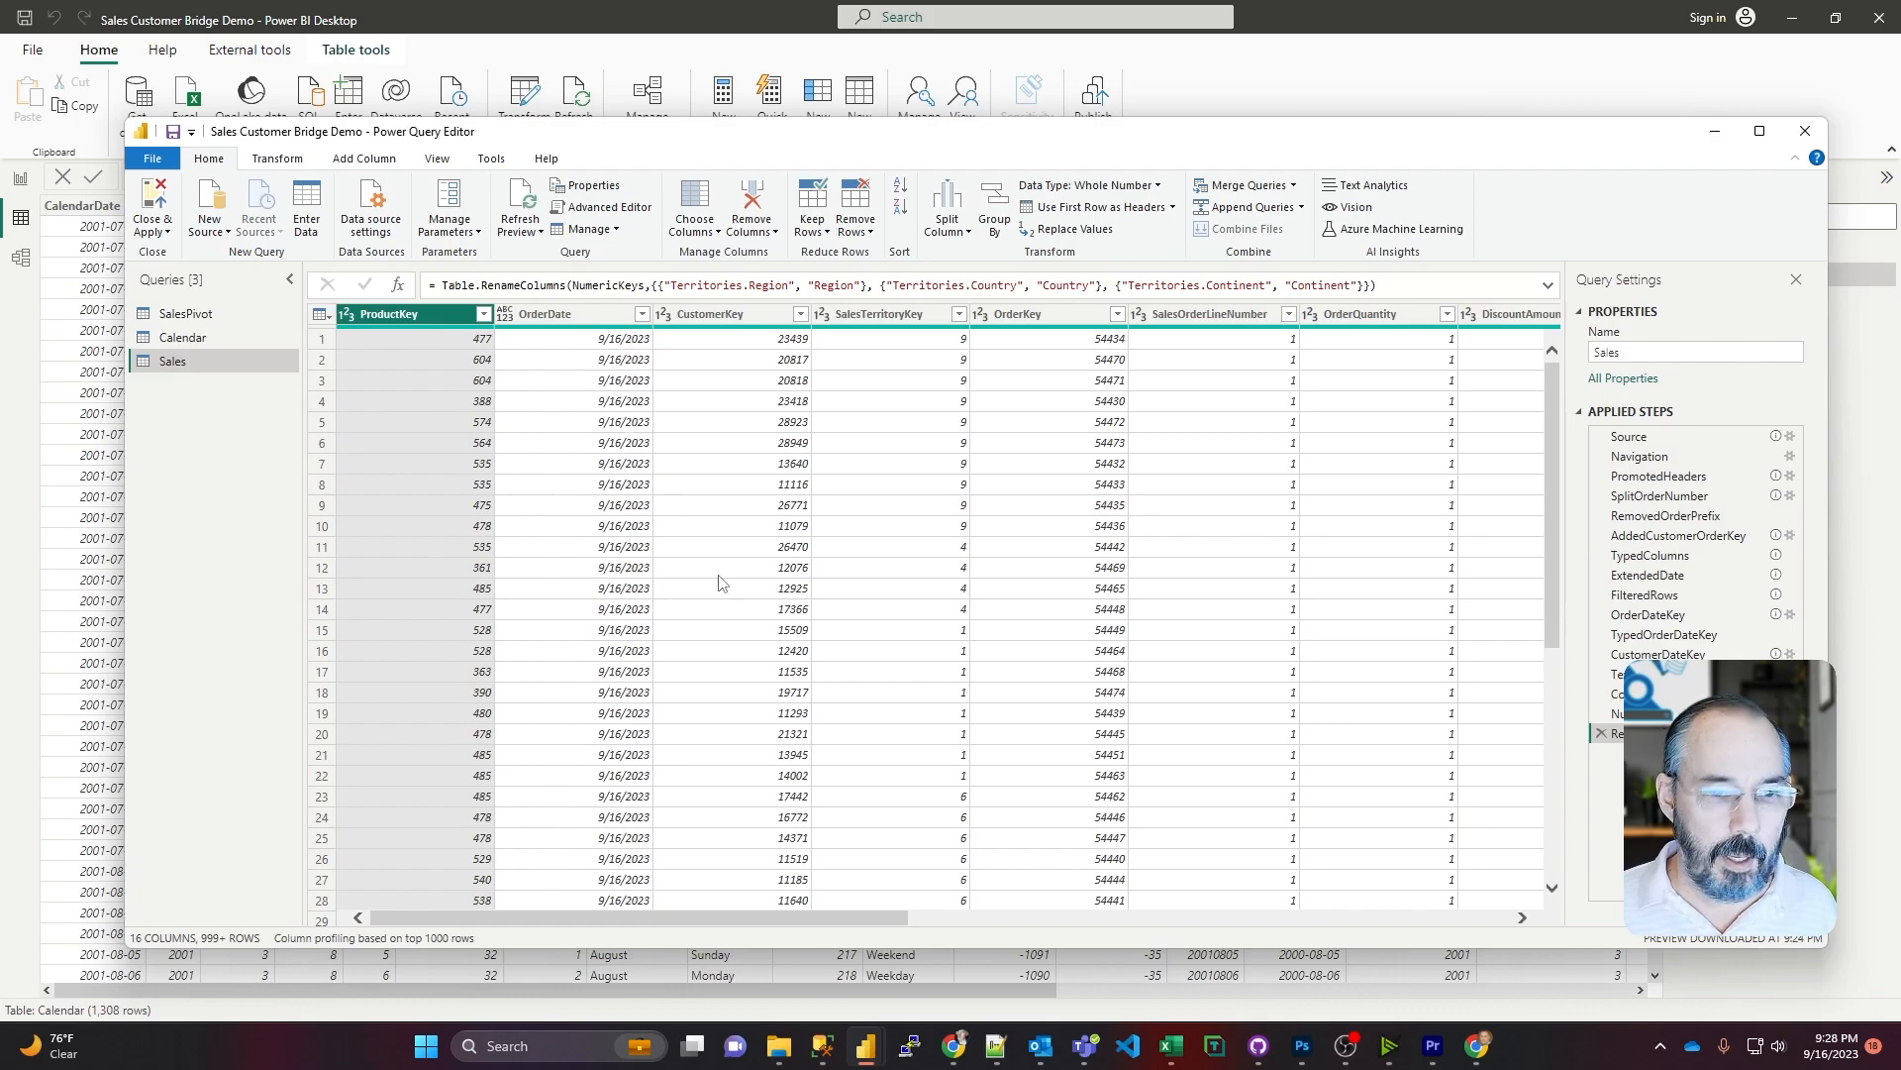
# Step: Examine the remaining columns of the Sales preview through to CustomerOrderKey, OrderDateKey and CustomerDateKey
pyautogui.moveTo(729, 919); pyautogui.dragTo(1407, 923)
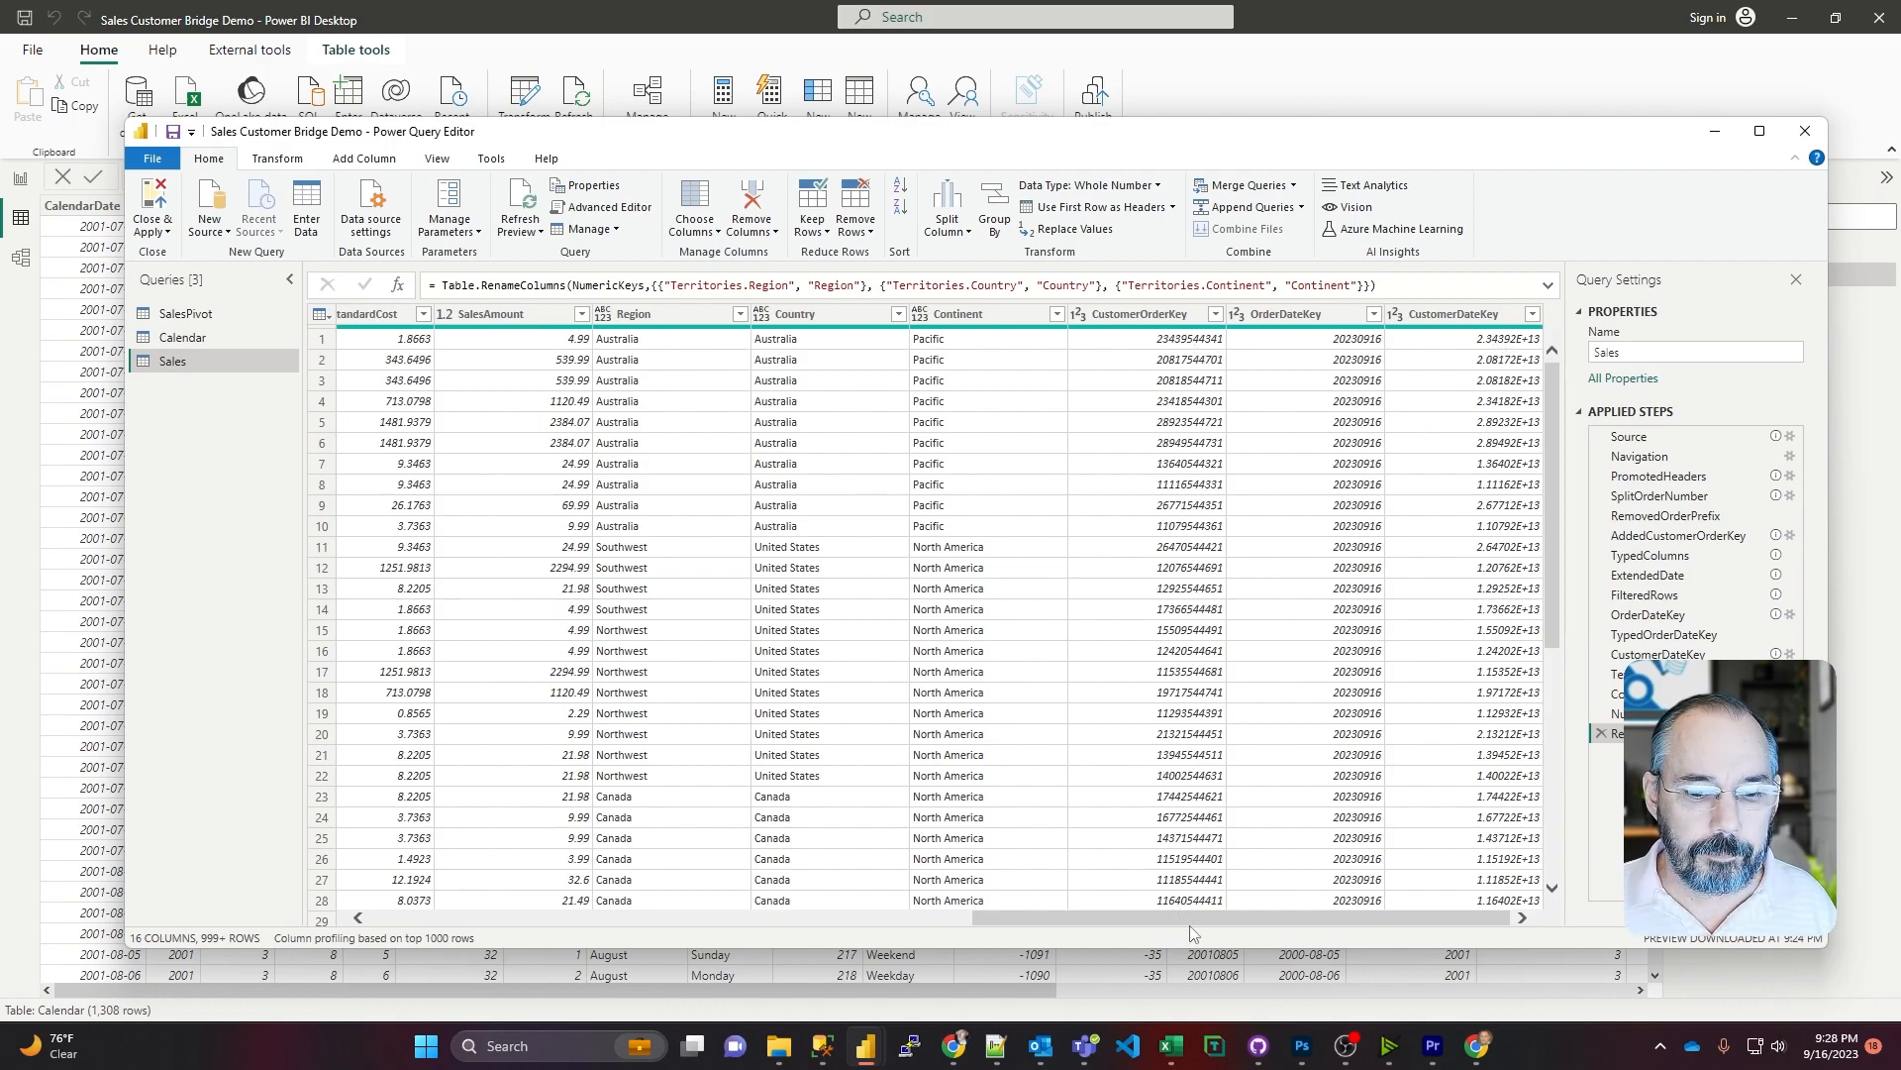
pyautogui.moveTo(1376, 916); pyautogui.dragTo(705, 795)
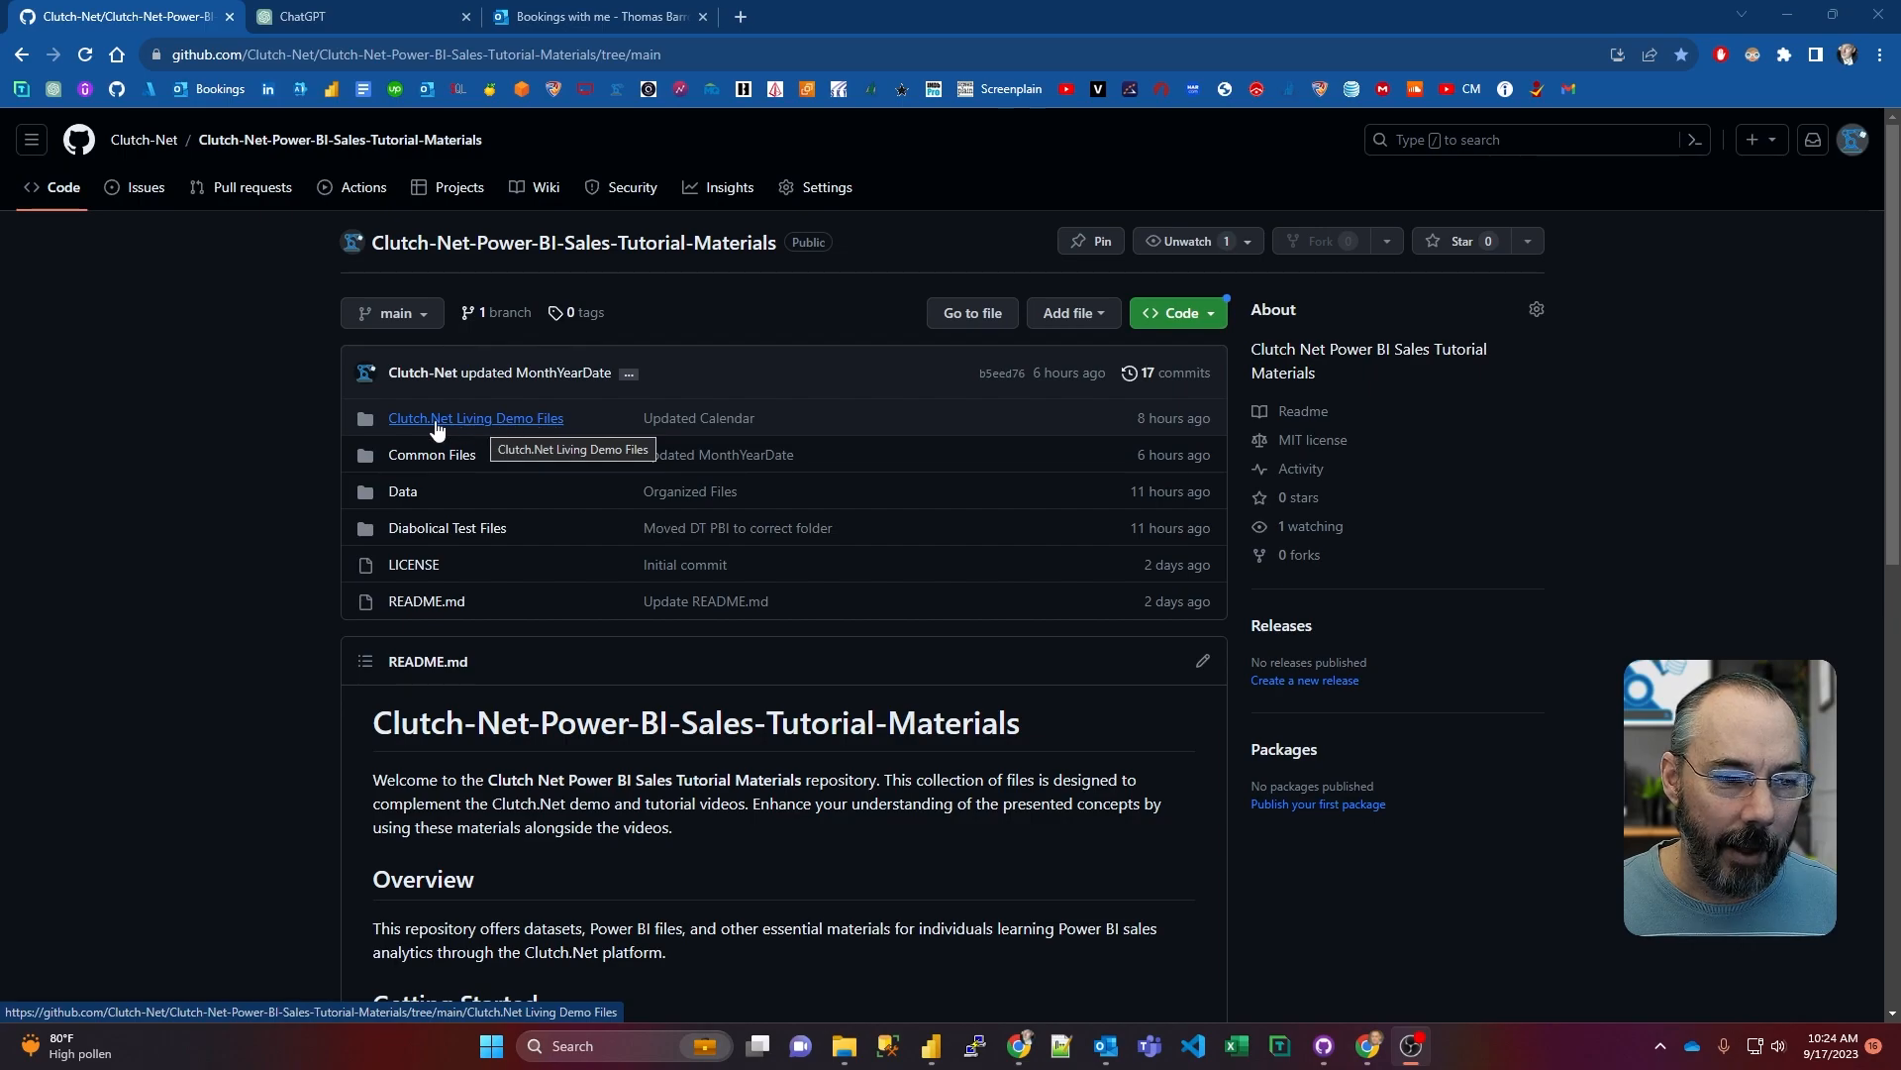
# Step: Examine the code of Sales + 20 years.pq in the repository's Clutch.Net Living Demo Files folder and return to the repository root
pyautogui.click(500, 420)
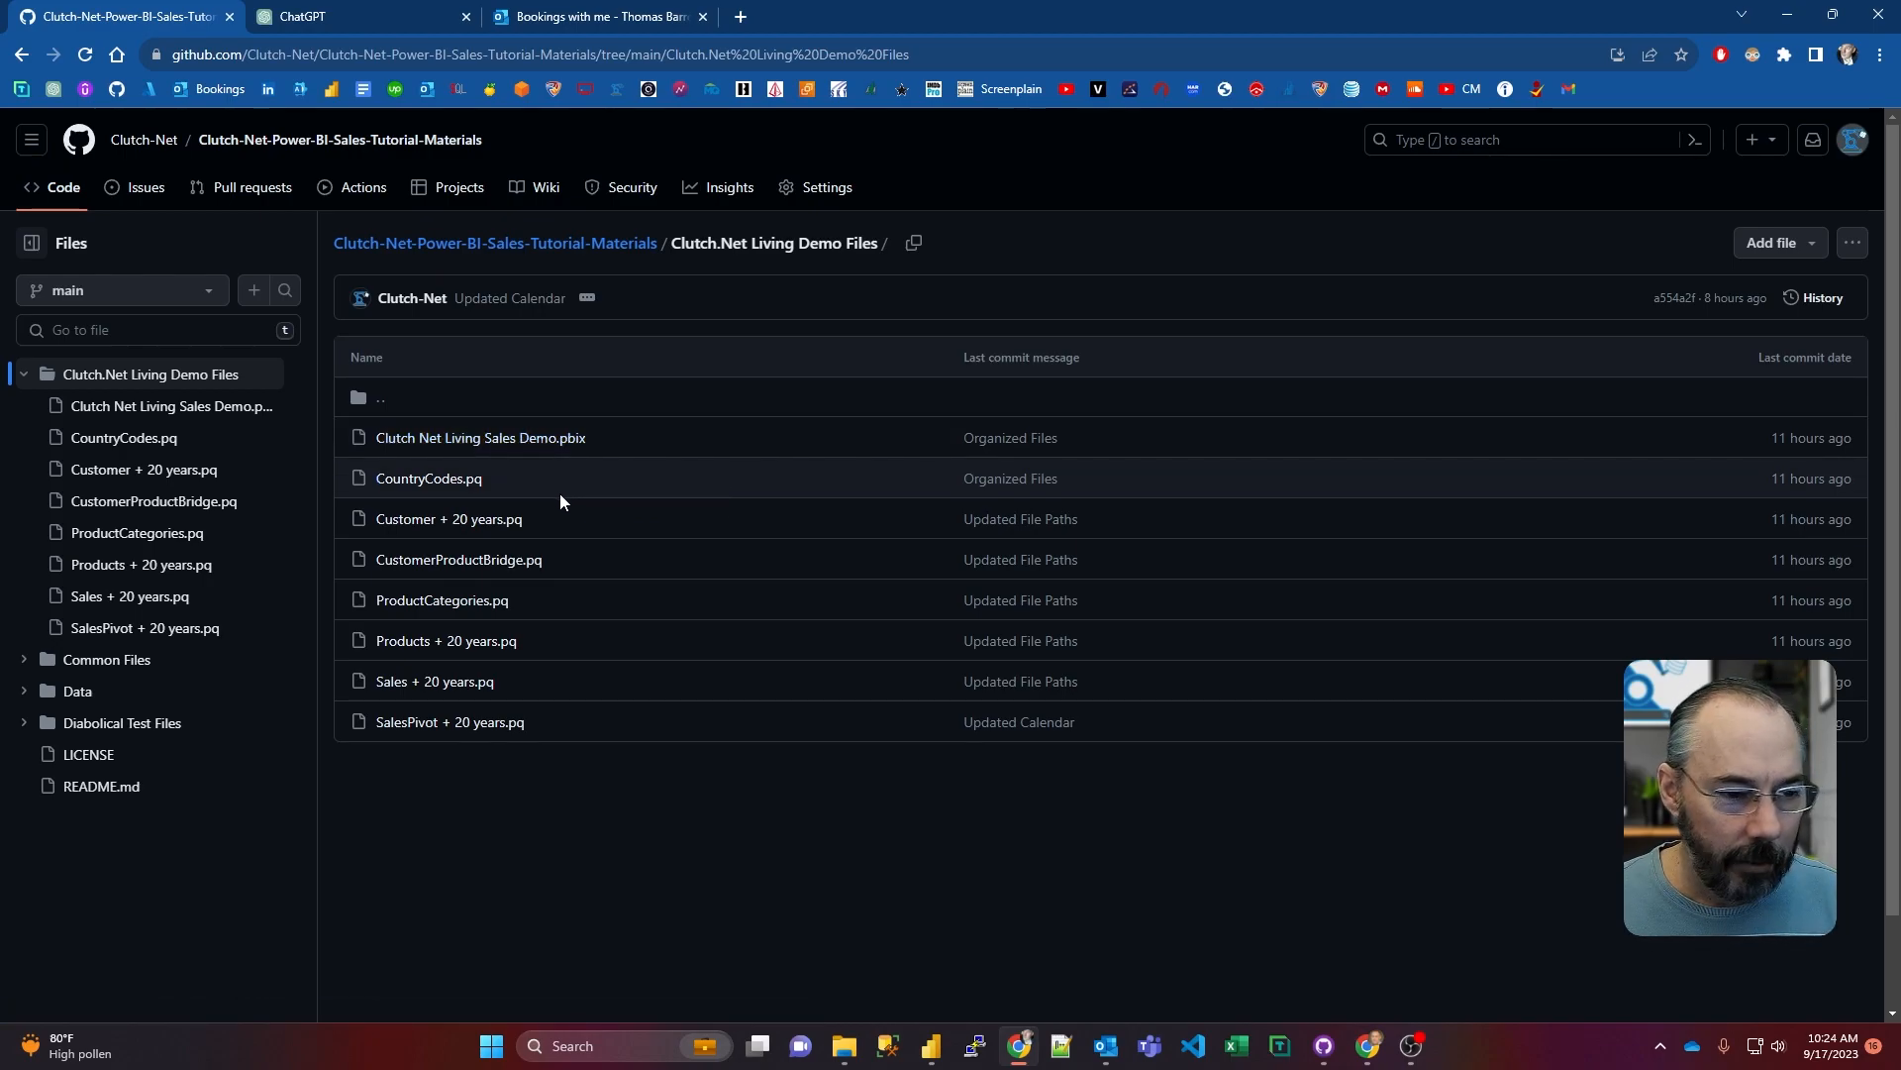
pyautogui.click(437, 681)
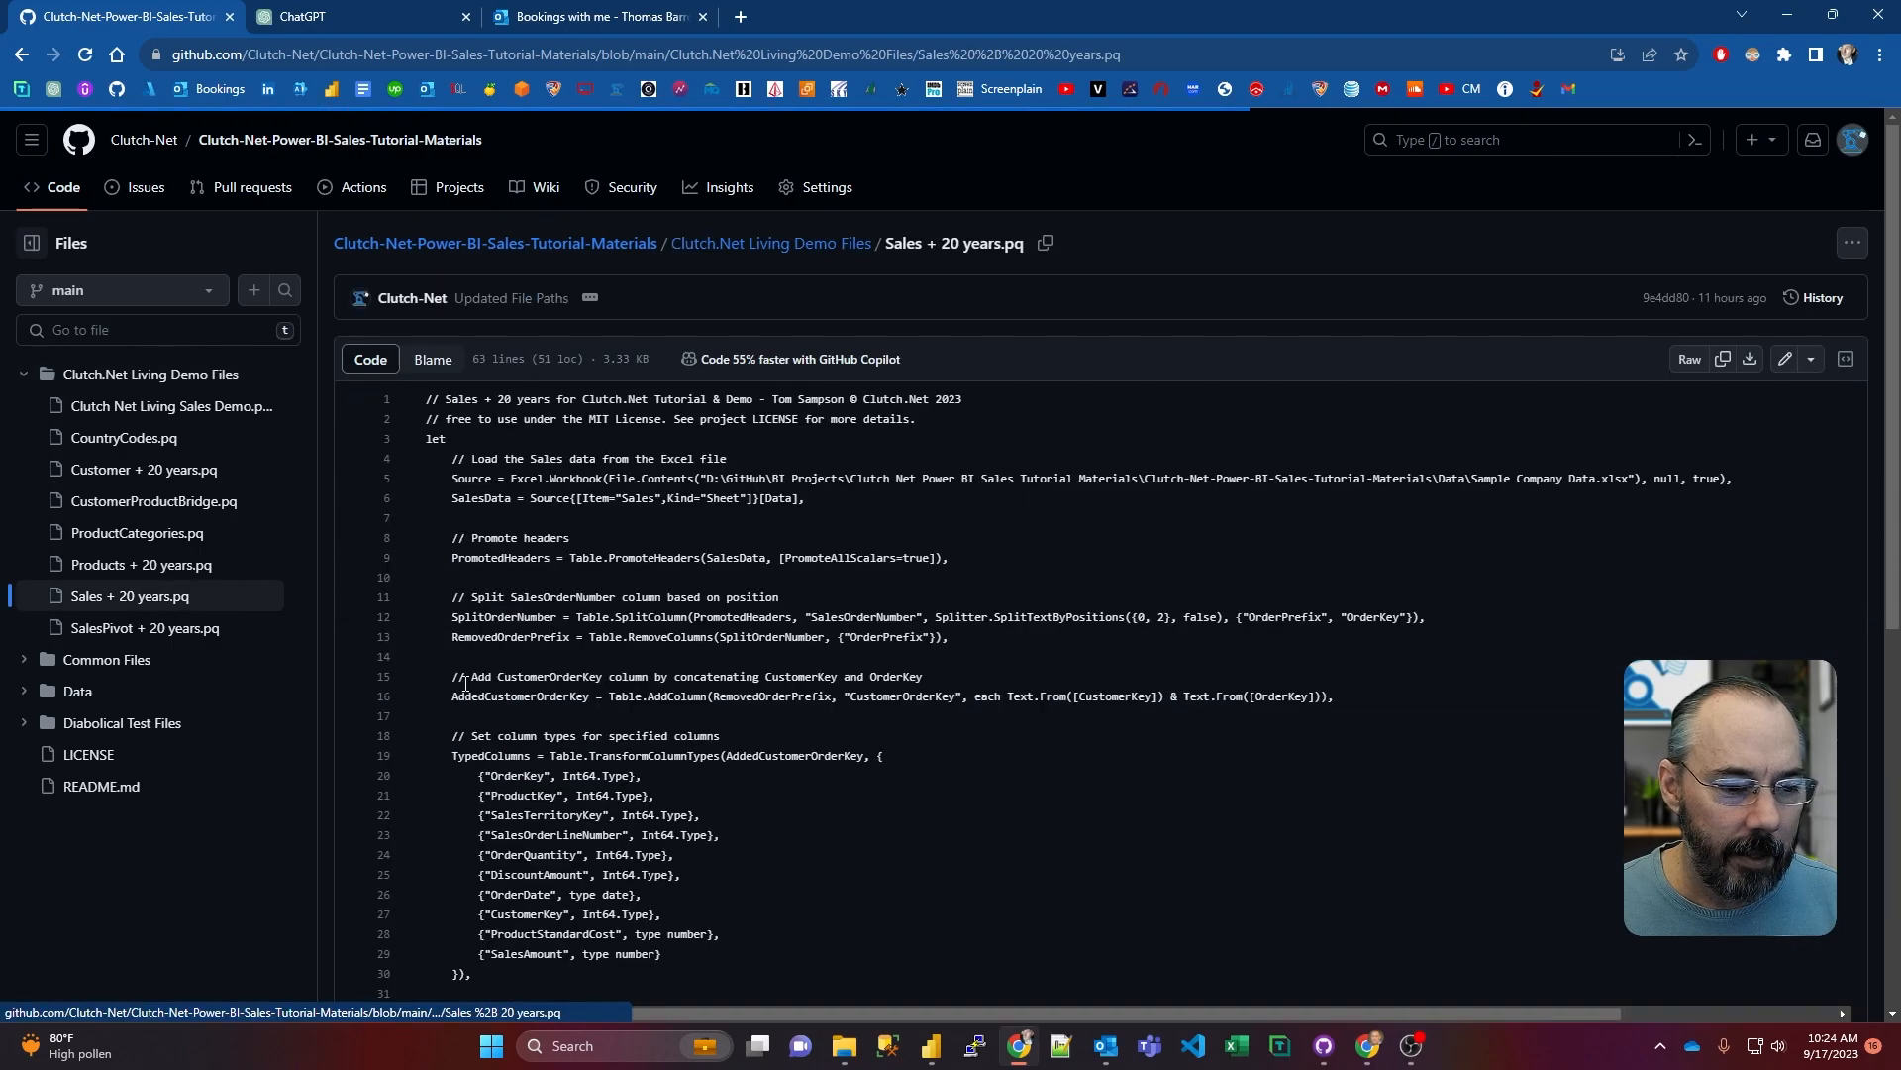
pyautogui.scroll(-7, 718, 572)
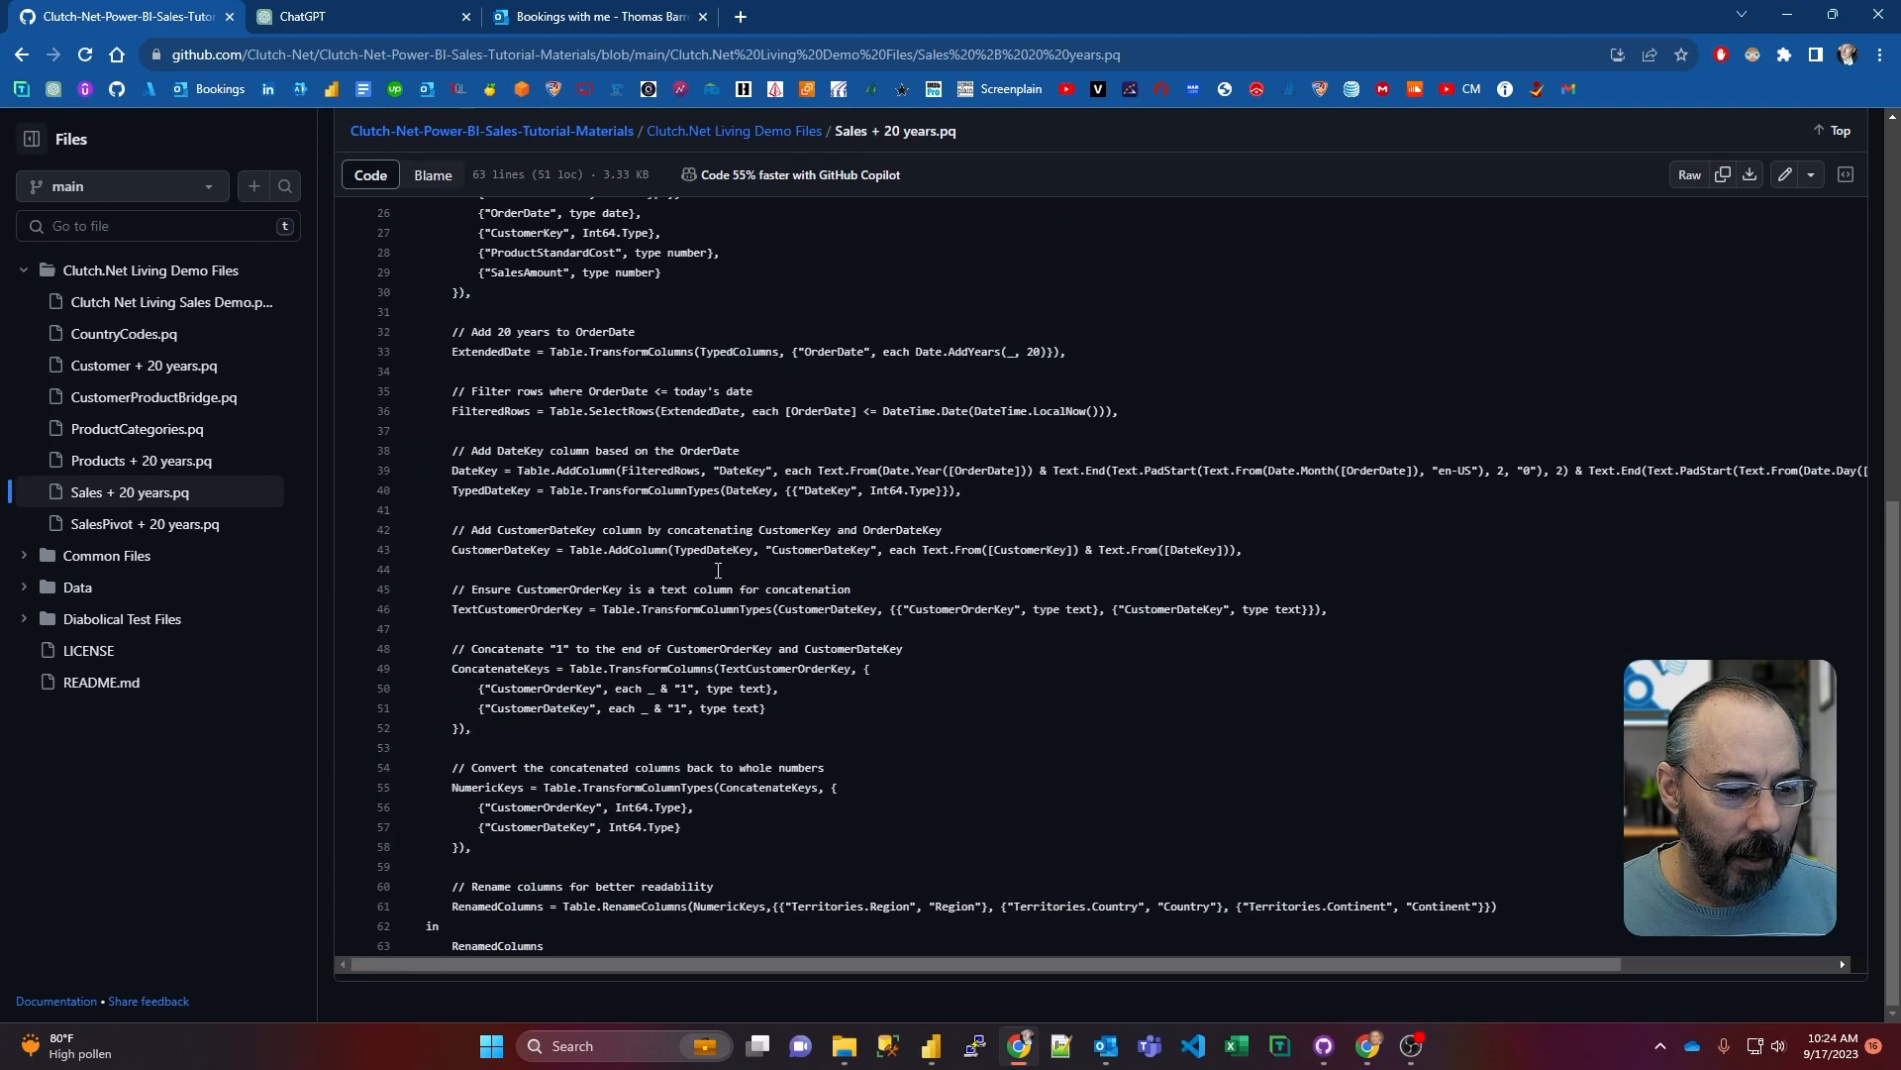
pyautogui.scroll(6, 718, 571)
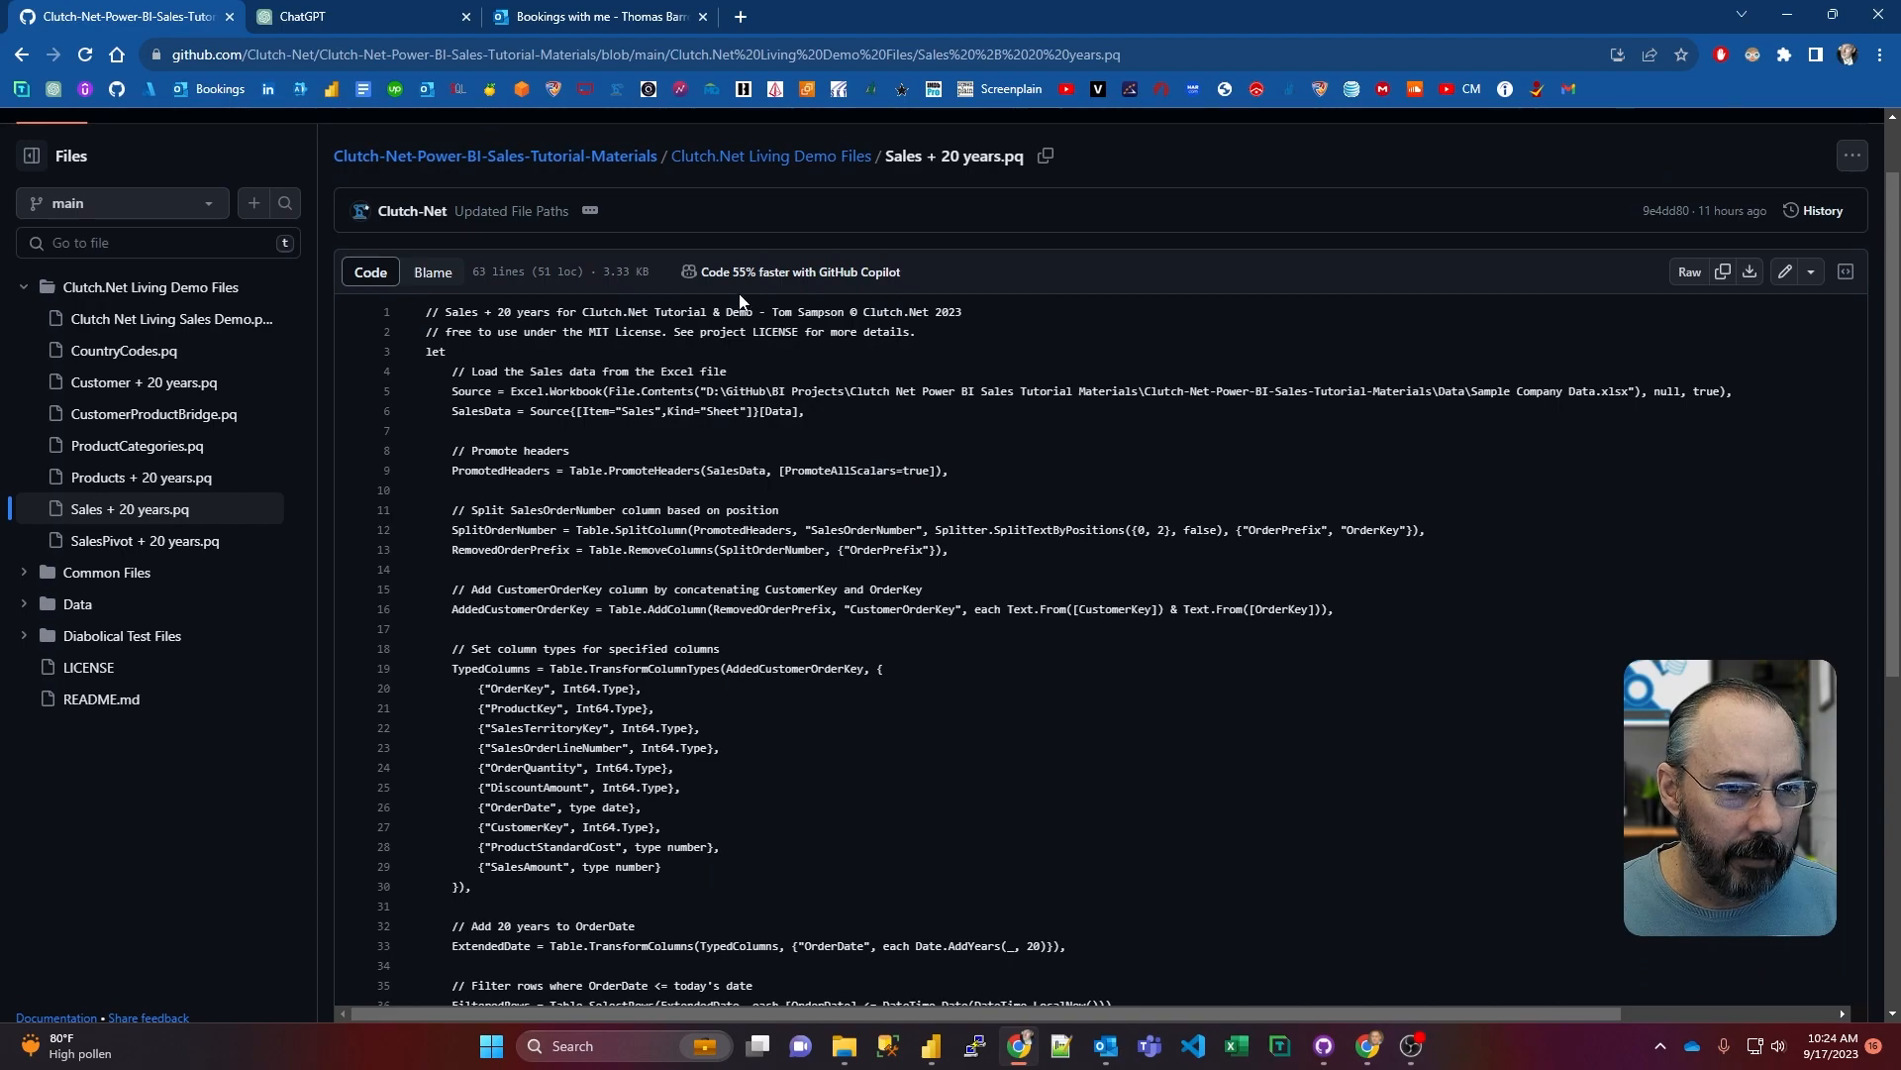
pyautogui.scroll(-3, 708, 492)
pyautogui.scroll(3, 708, 491)
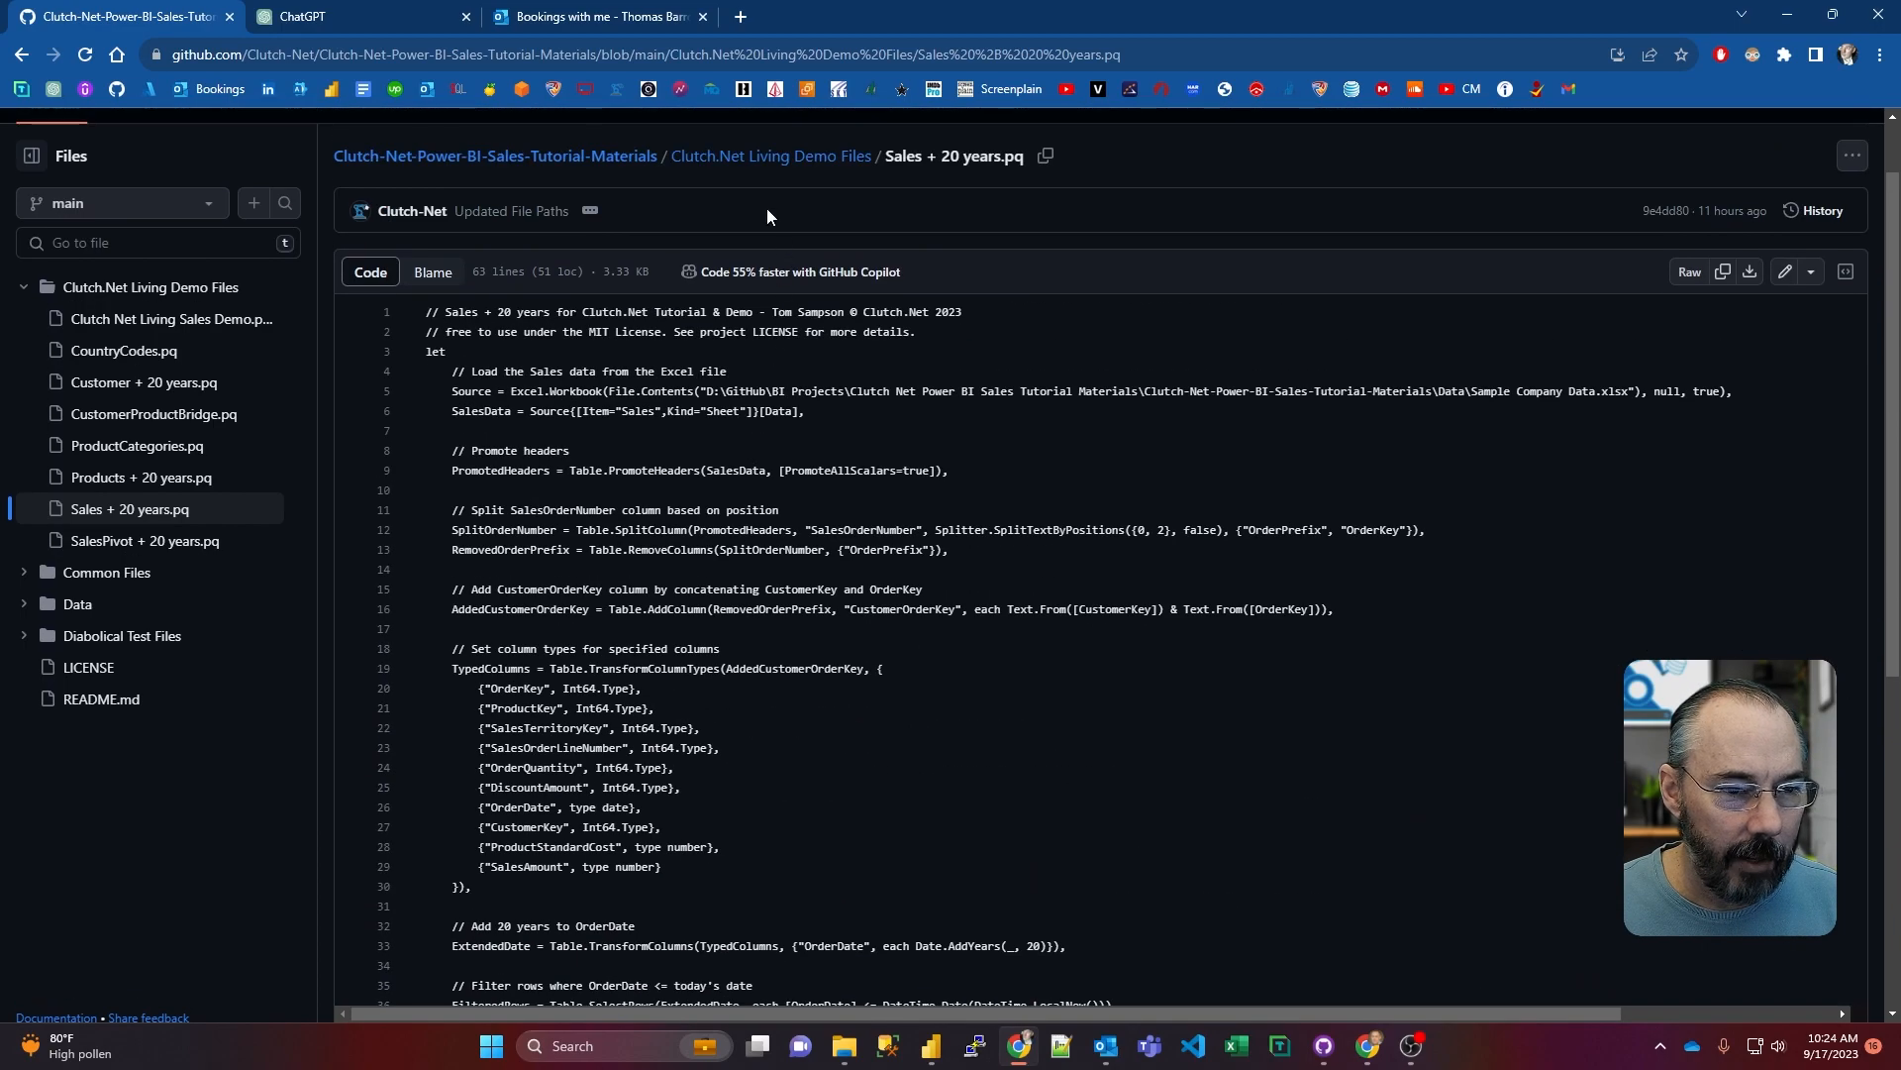
pyautogui.click(772, 156)
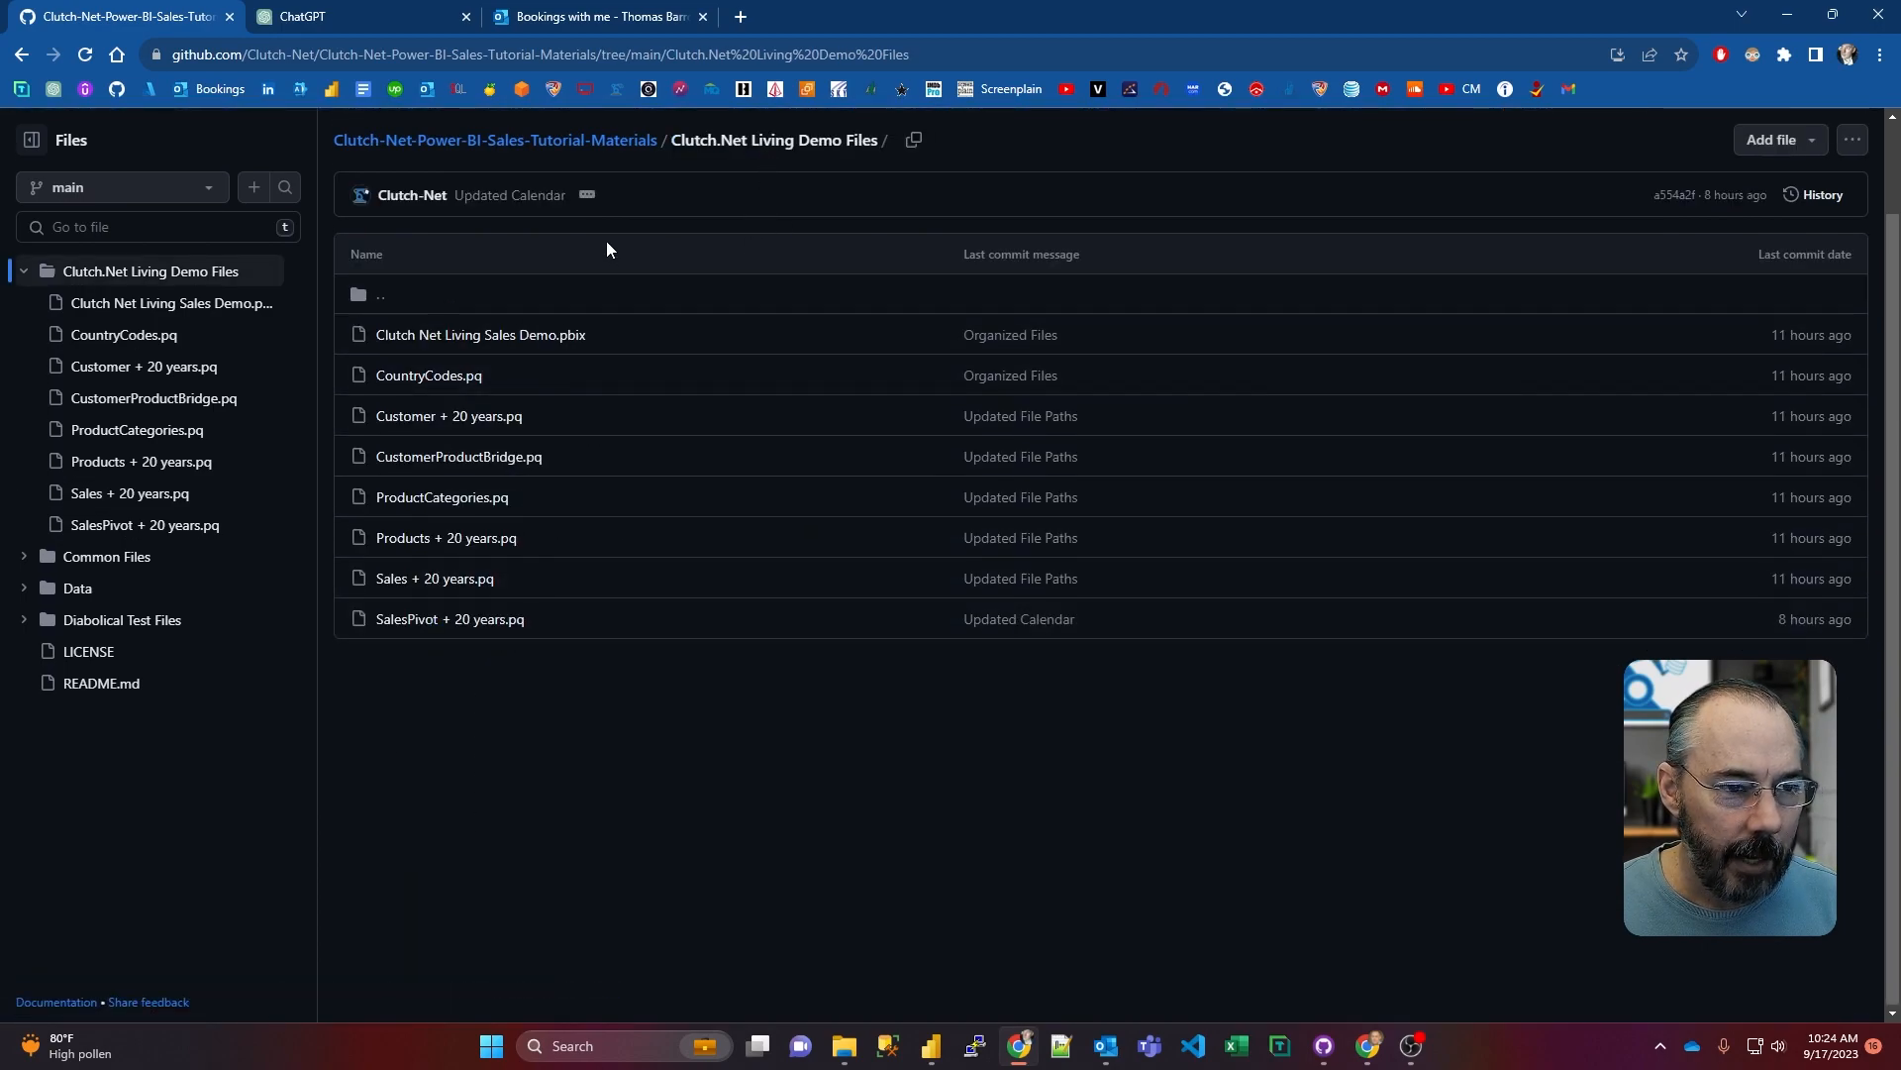
pyautogui.click(591, 141)
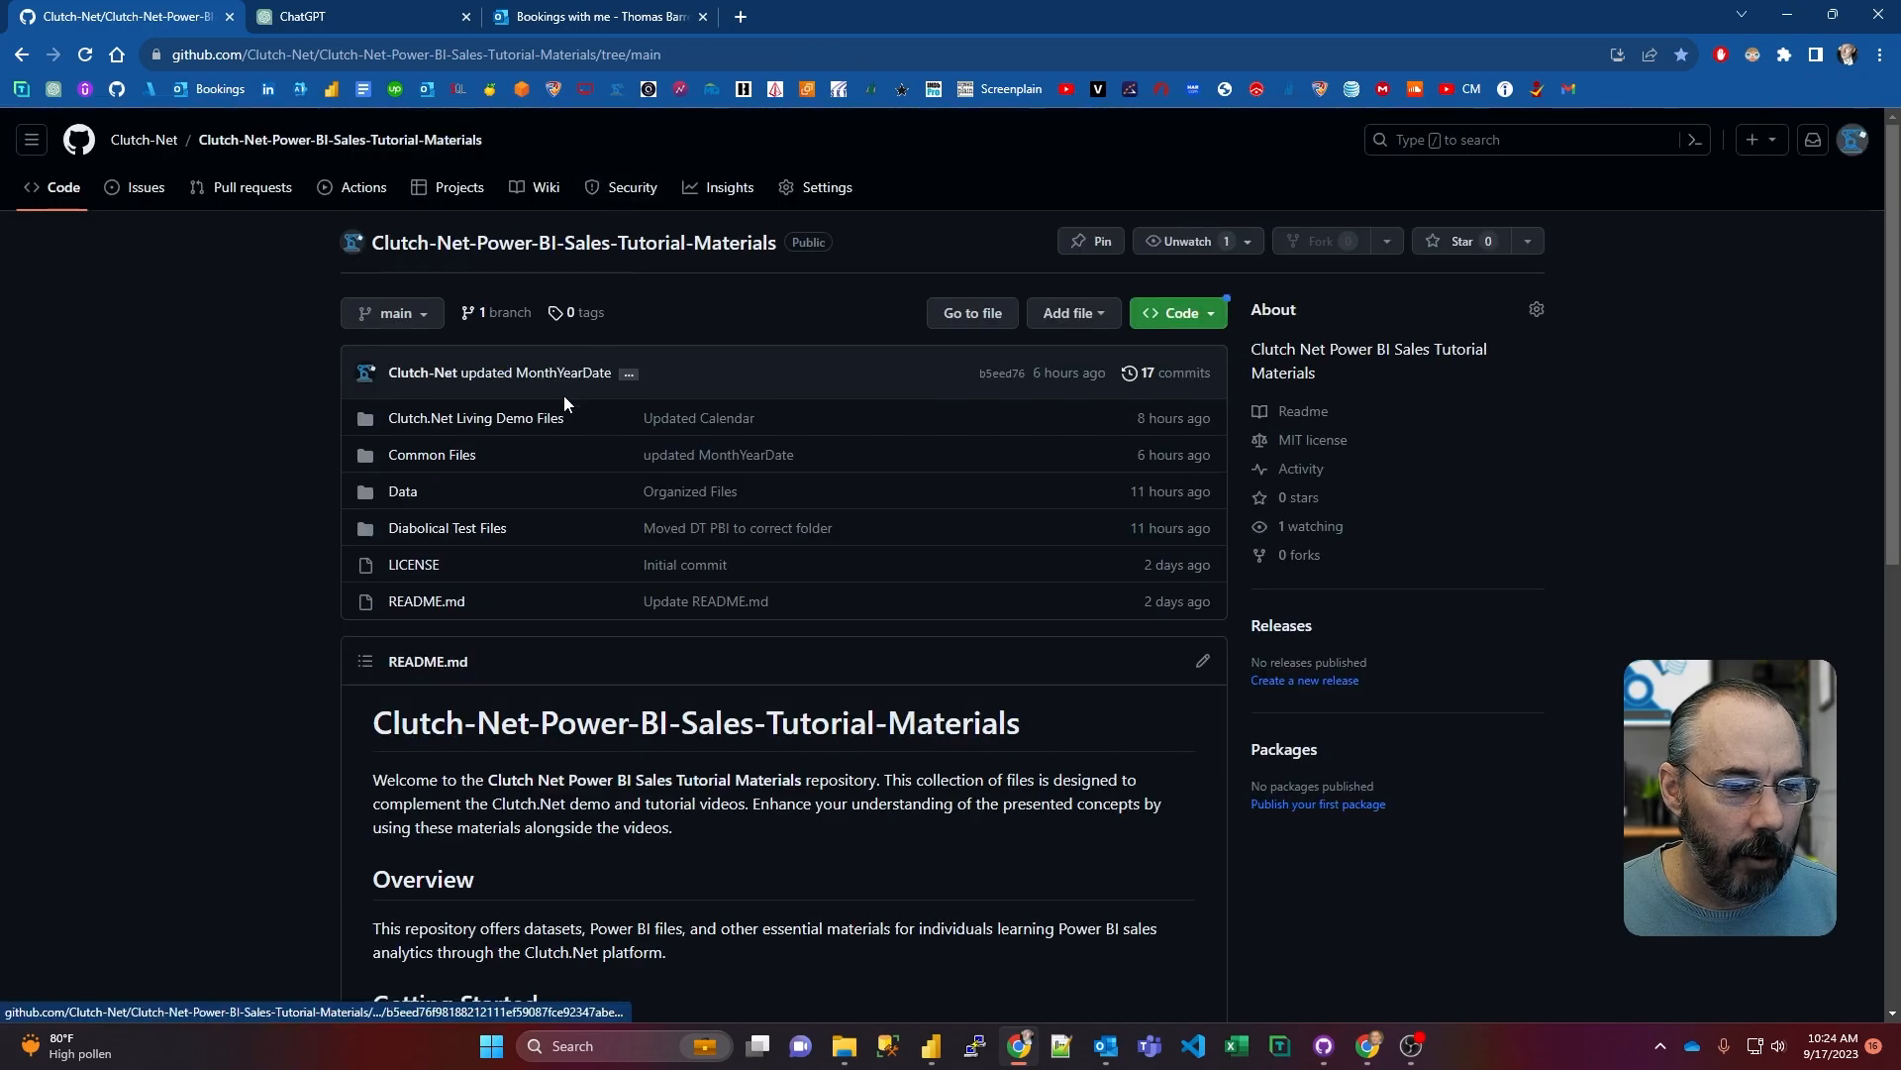
# Step: Examine _TemporalCalculations.json in the repository's Common Files folder and return to that folder
pyautogui.click(456, 454)
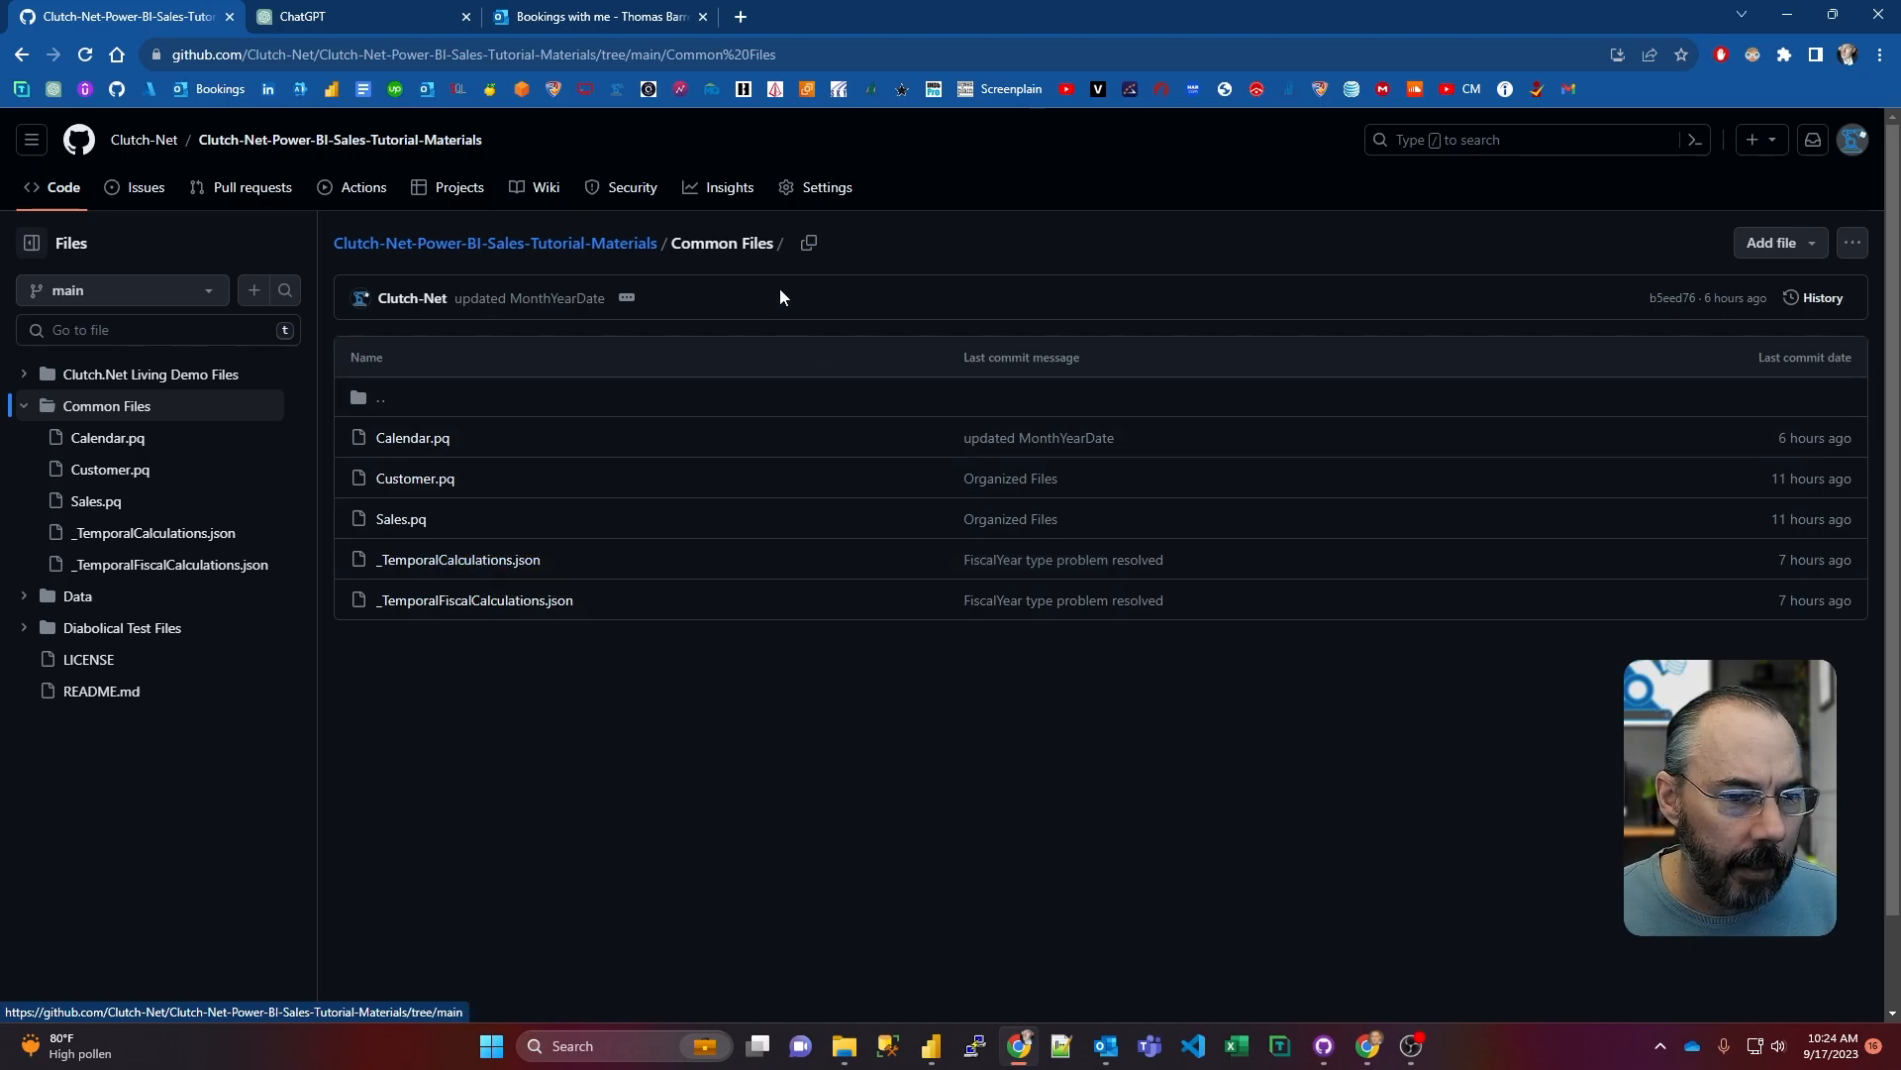
pyautogui.click(507, 561)
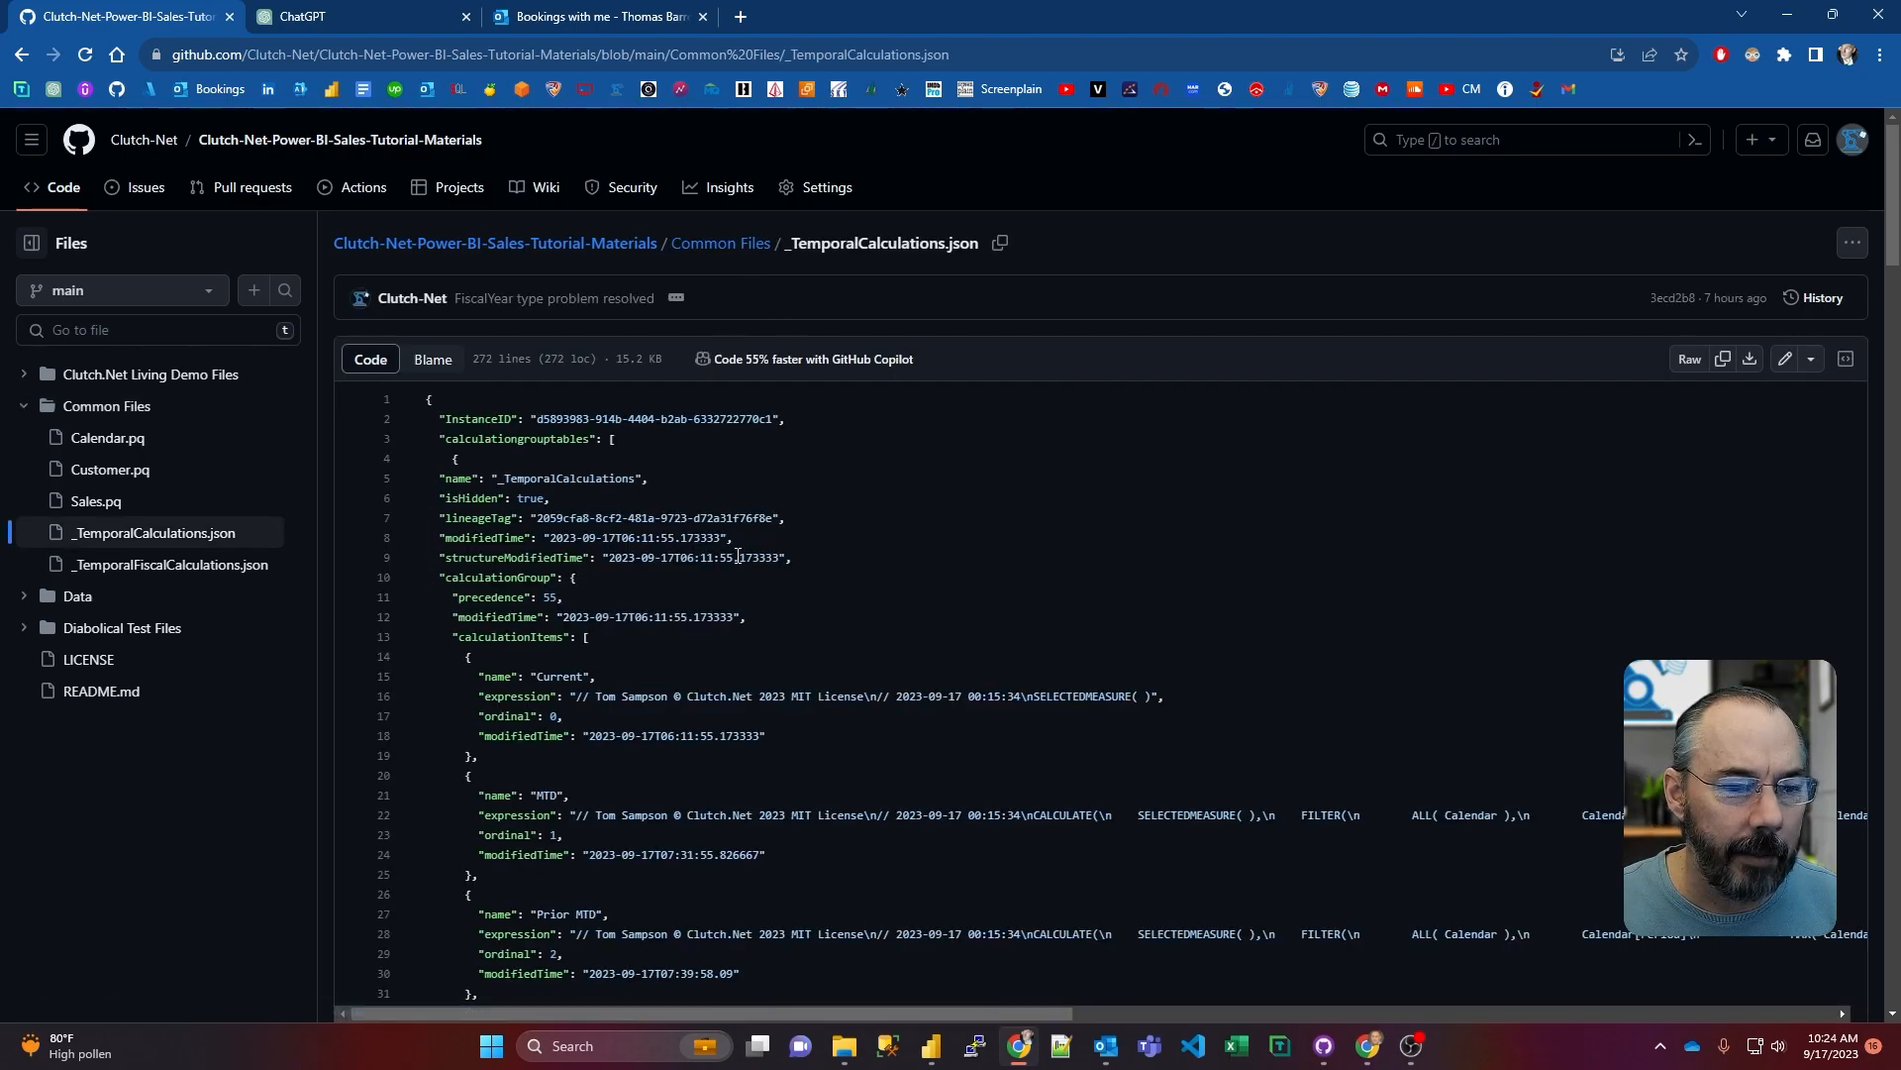
pyautogui.scroll(-5, 776, 554)
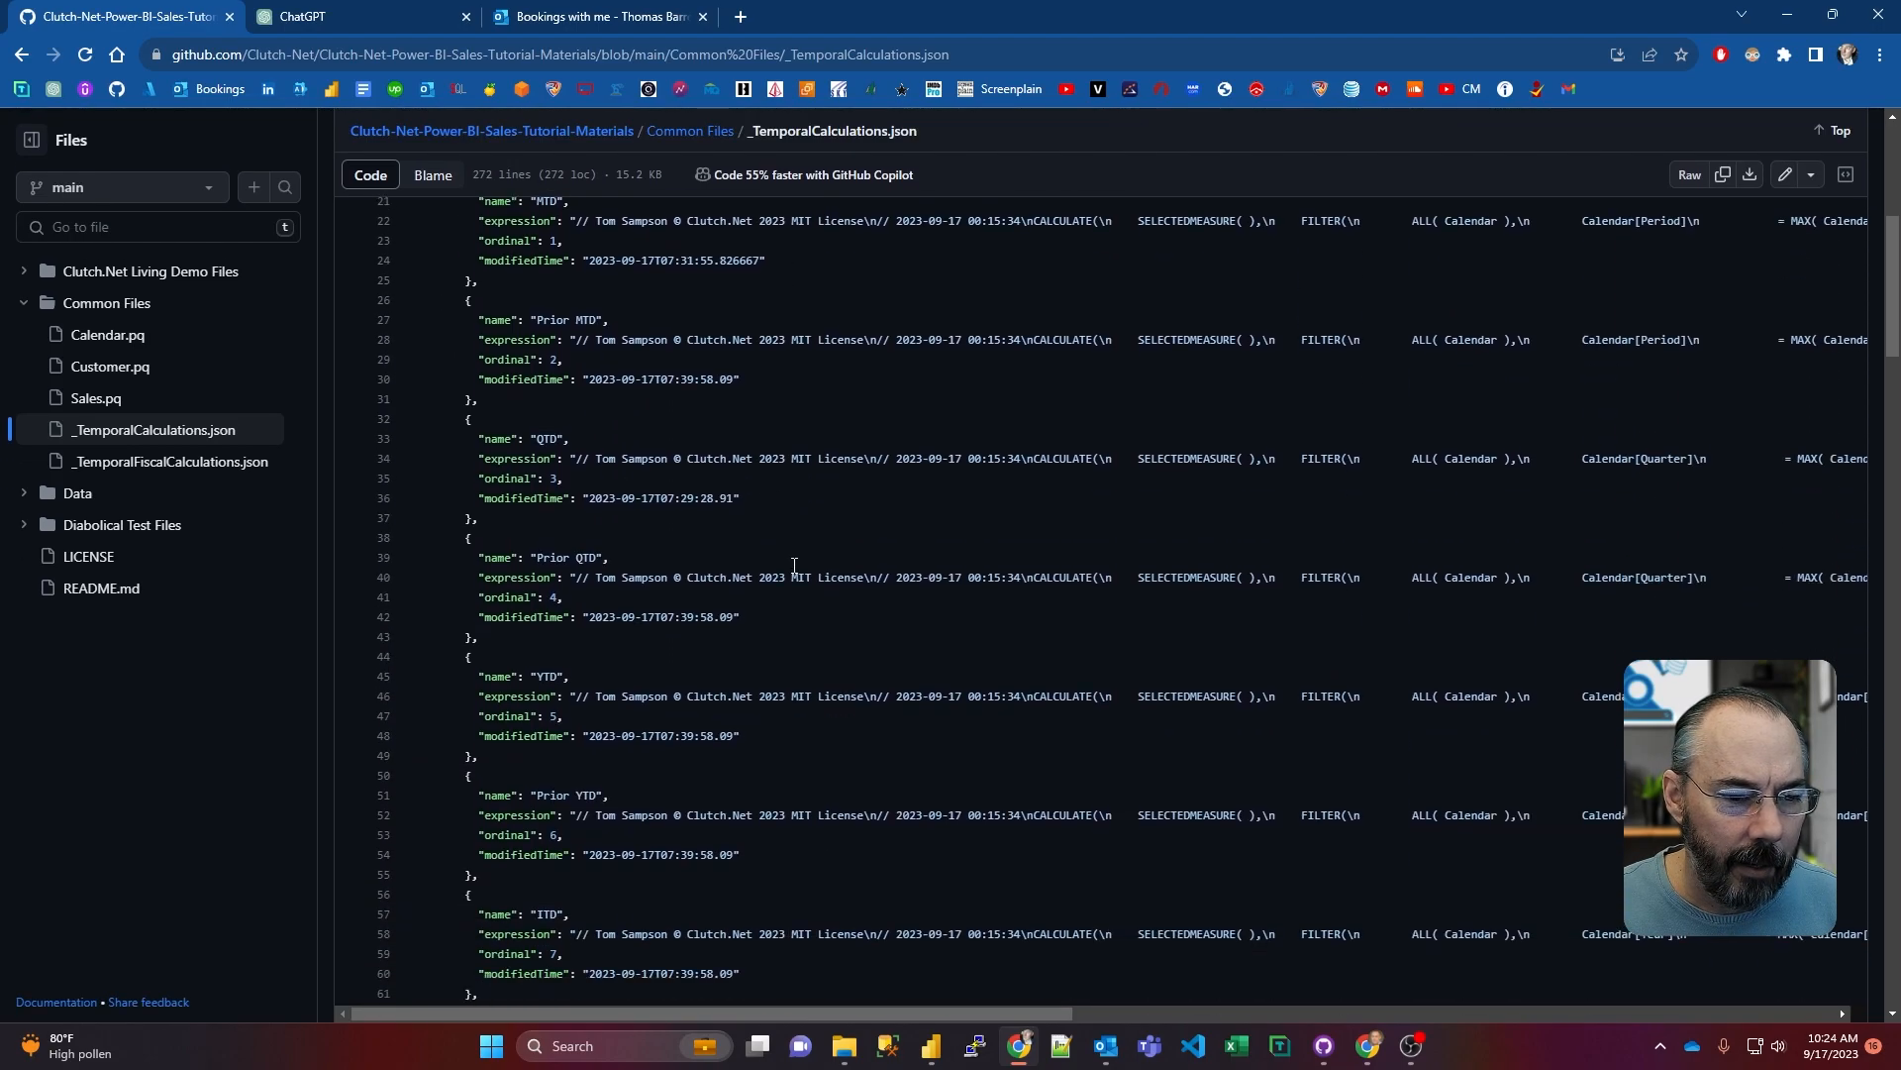
pyautogui.scroll(5, 798, 564)
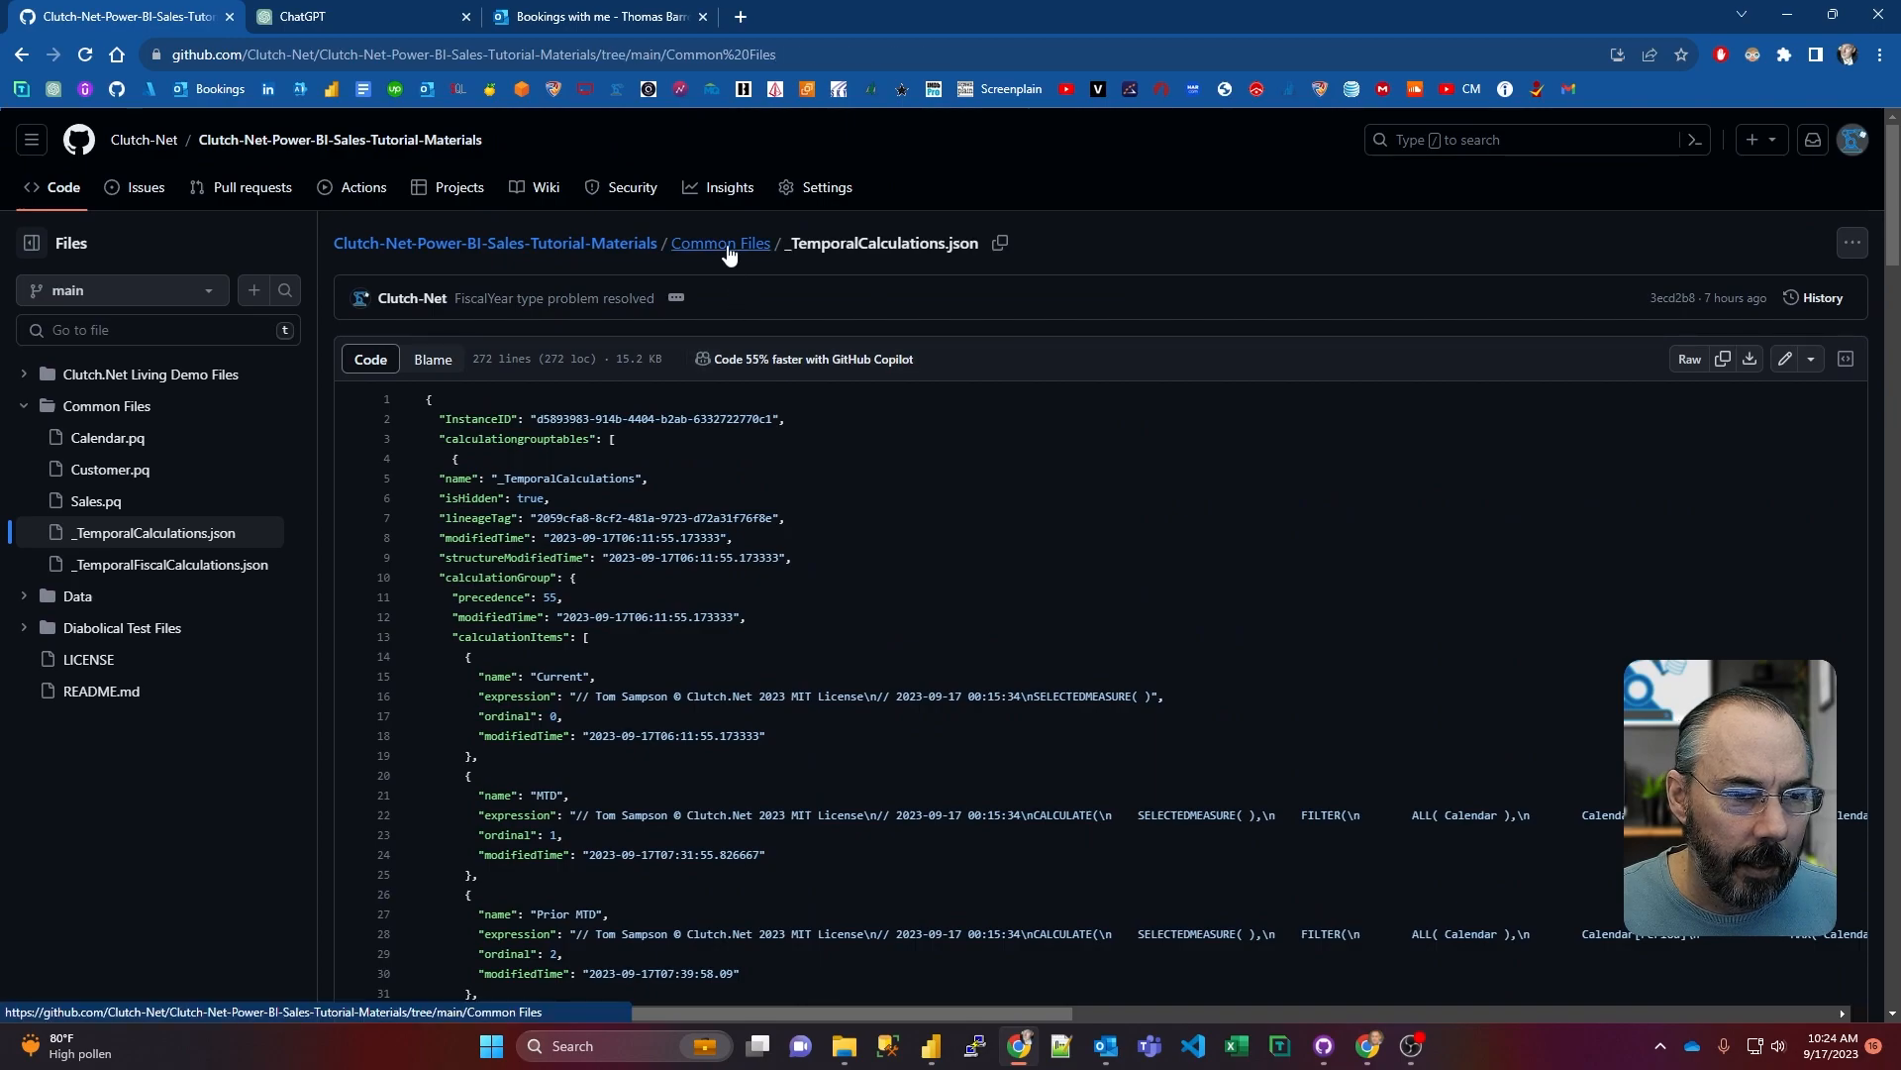
pyautogui.click(723, 245)
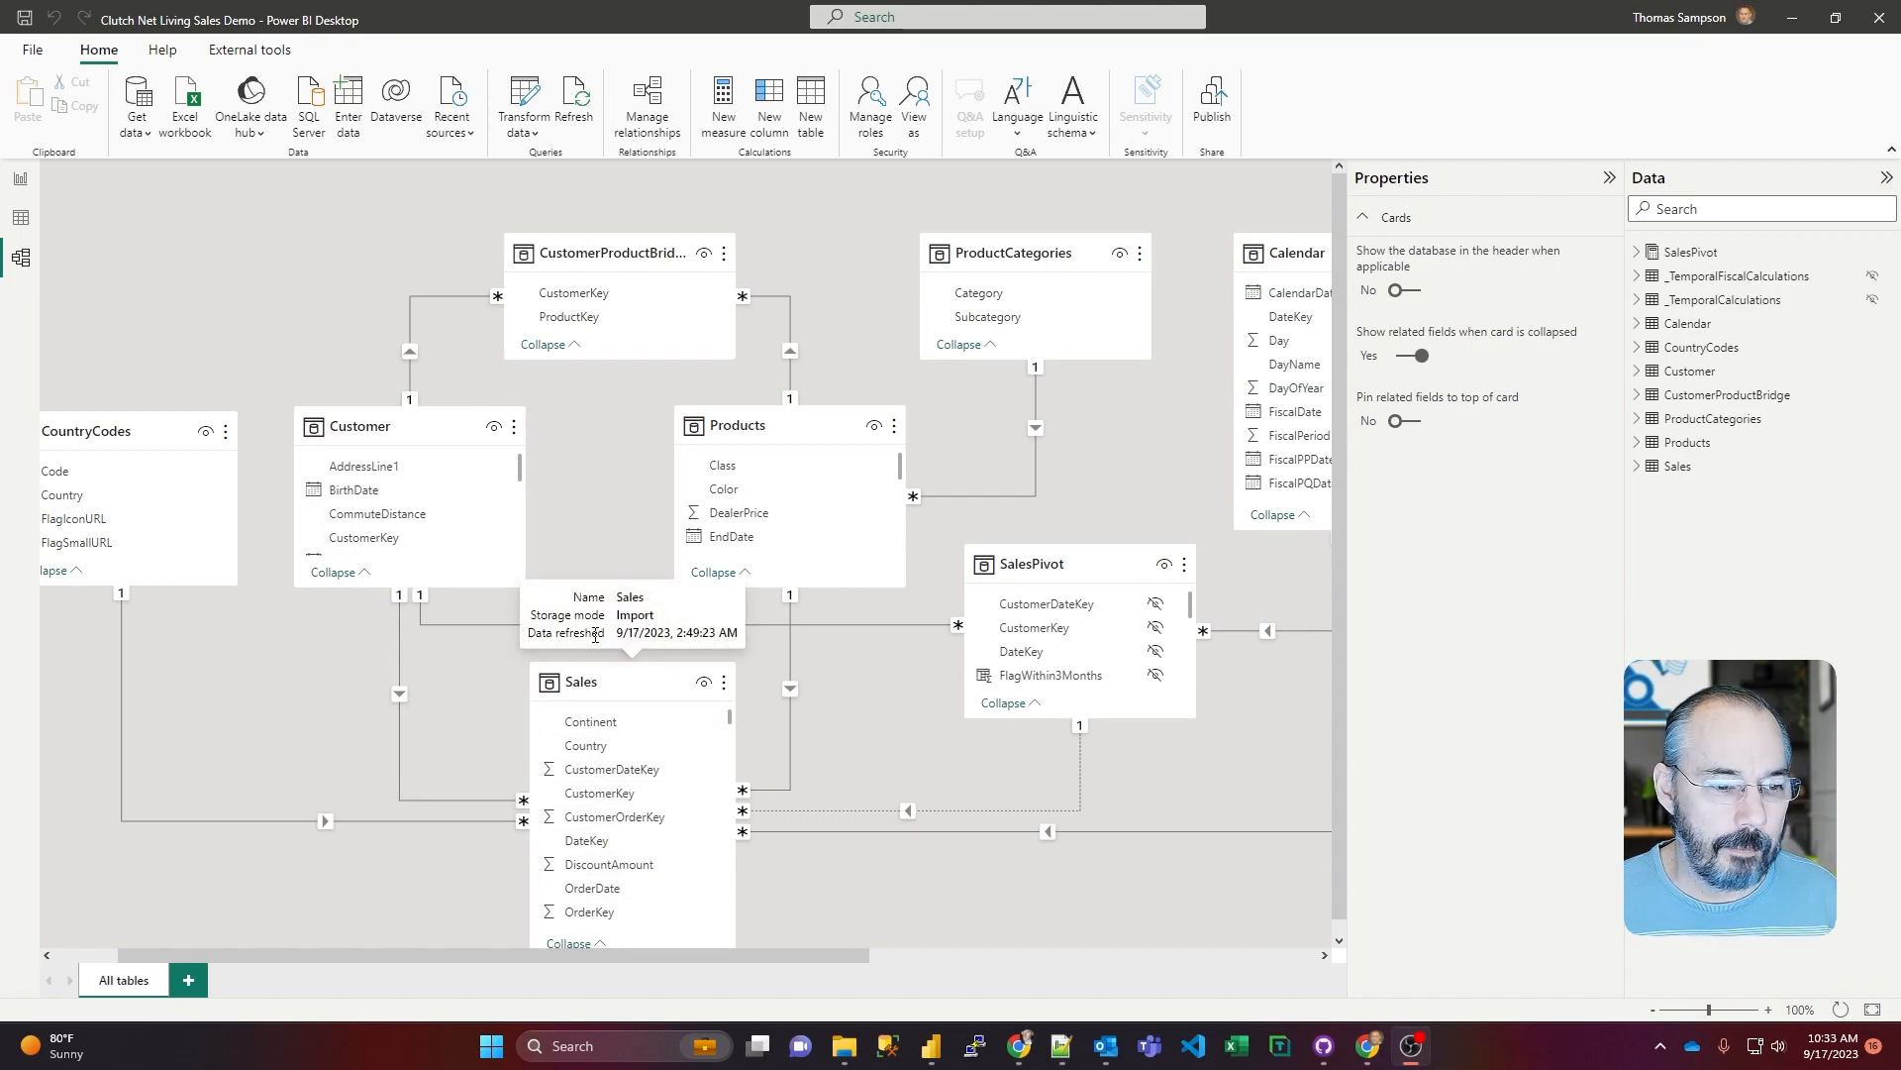
# Step: Inspect the model relationships from Customer to Sales, Customer to SalesPivot, Calendar to SalesPivot, and SalesPivot to Sales in Power BI Desktop
pyautogui.click(400, 659)
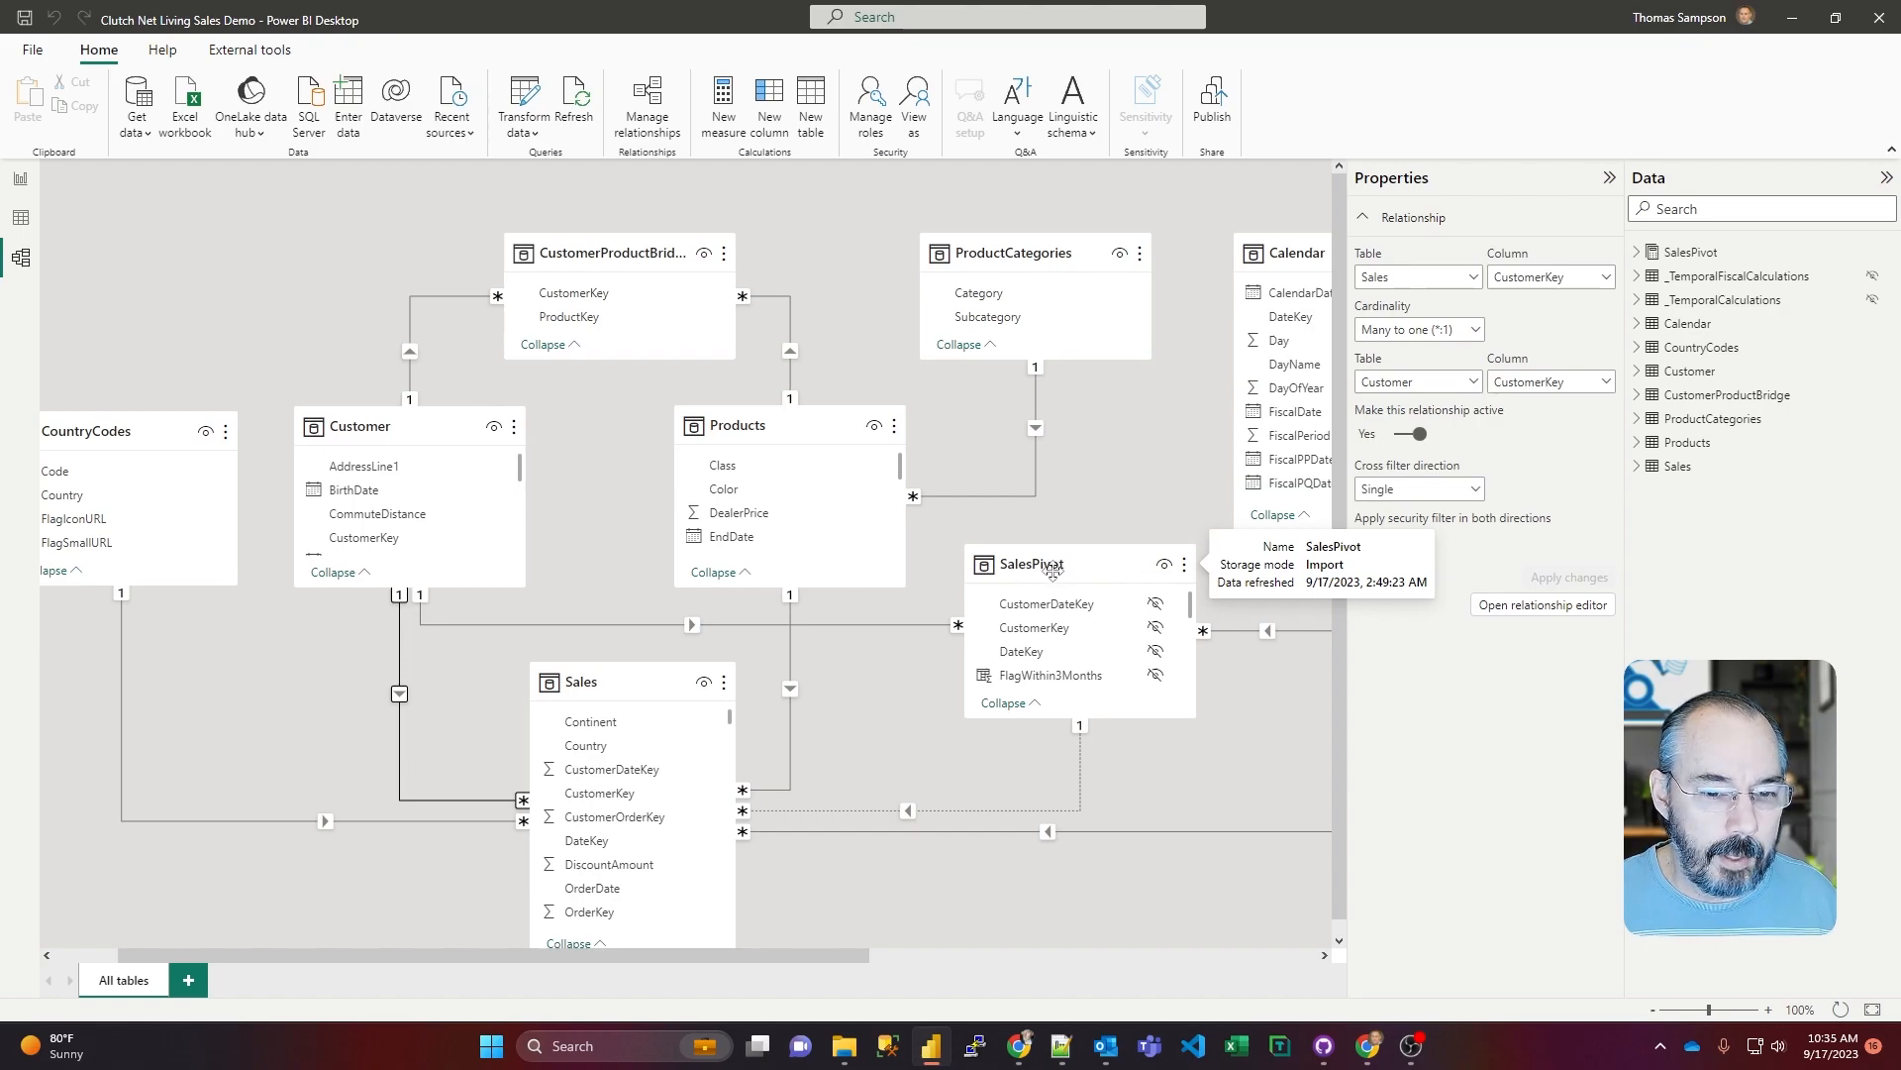
pyautogui.click(905, 626)
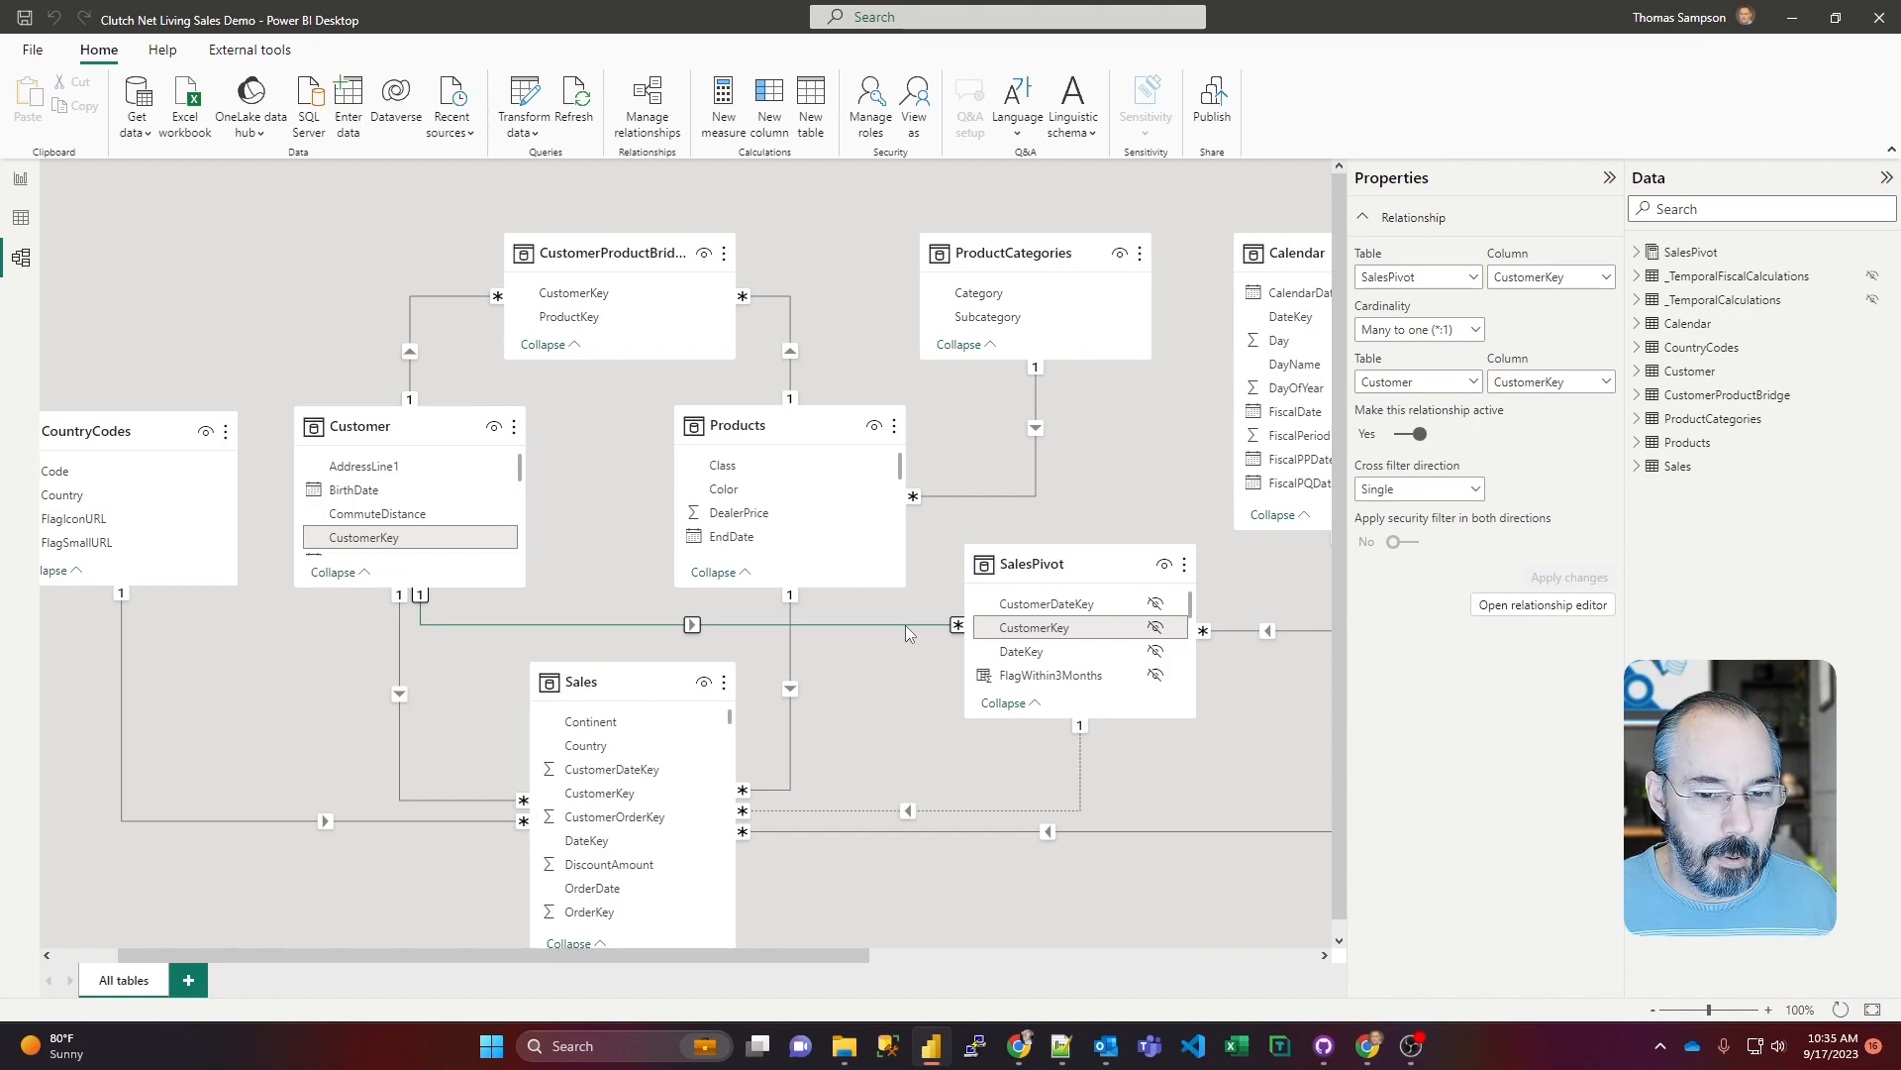
pyautogui.click(1231, 630)
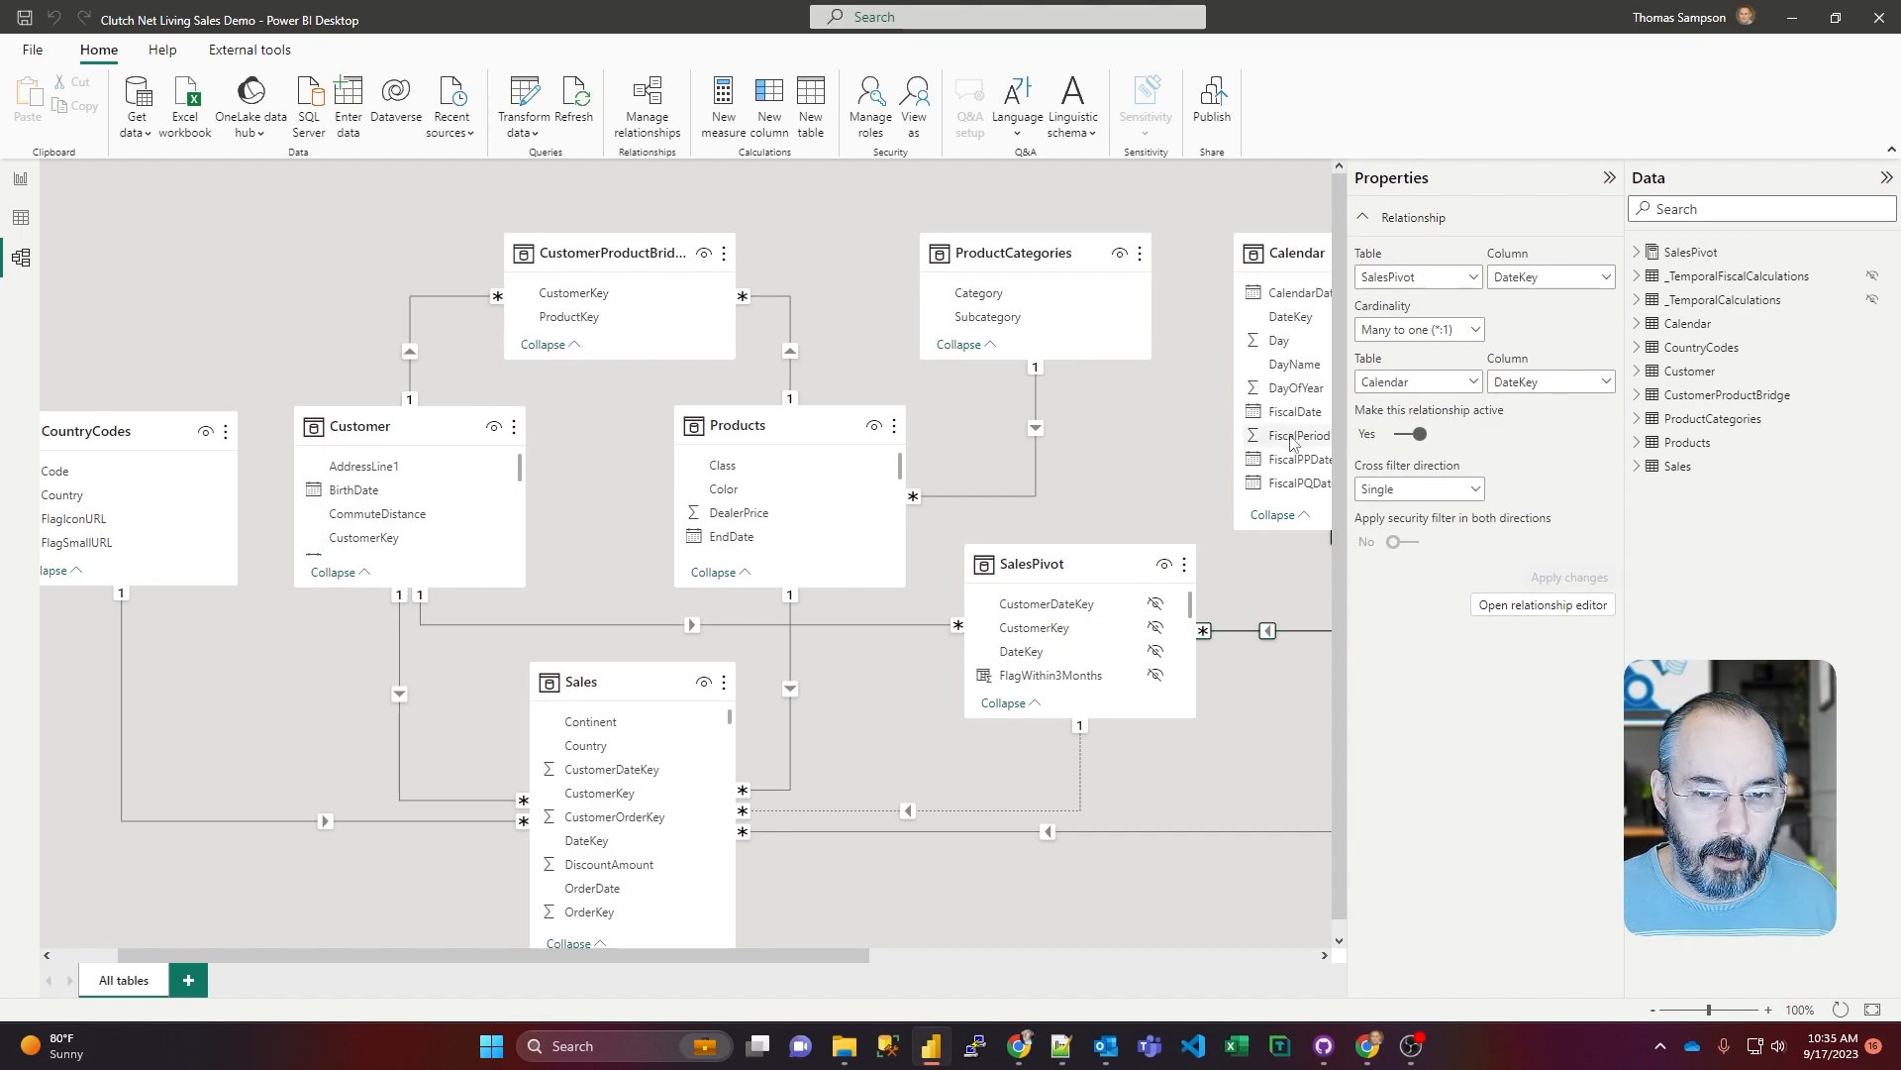
pyautogui.click(1080, 786)
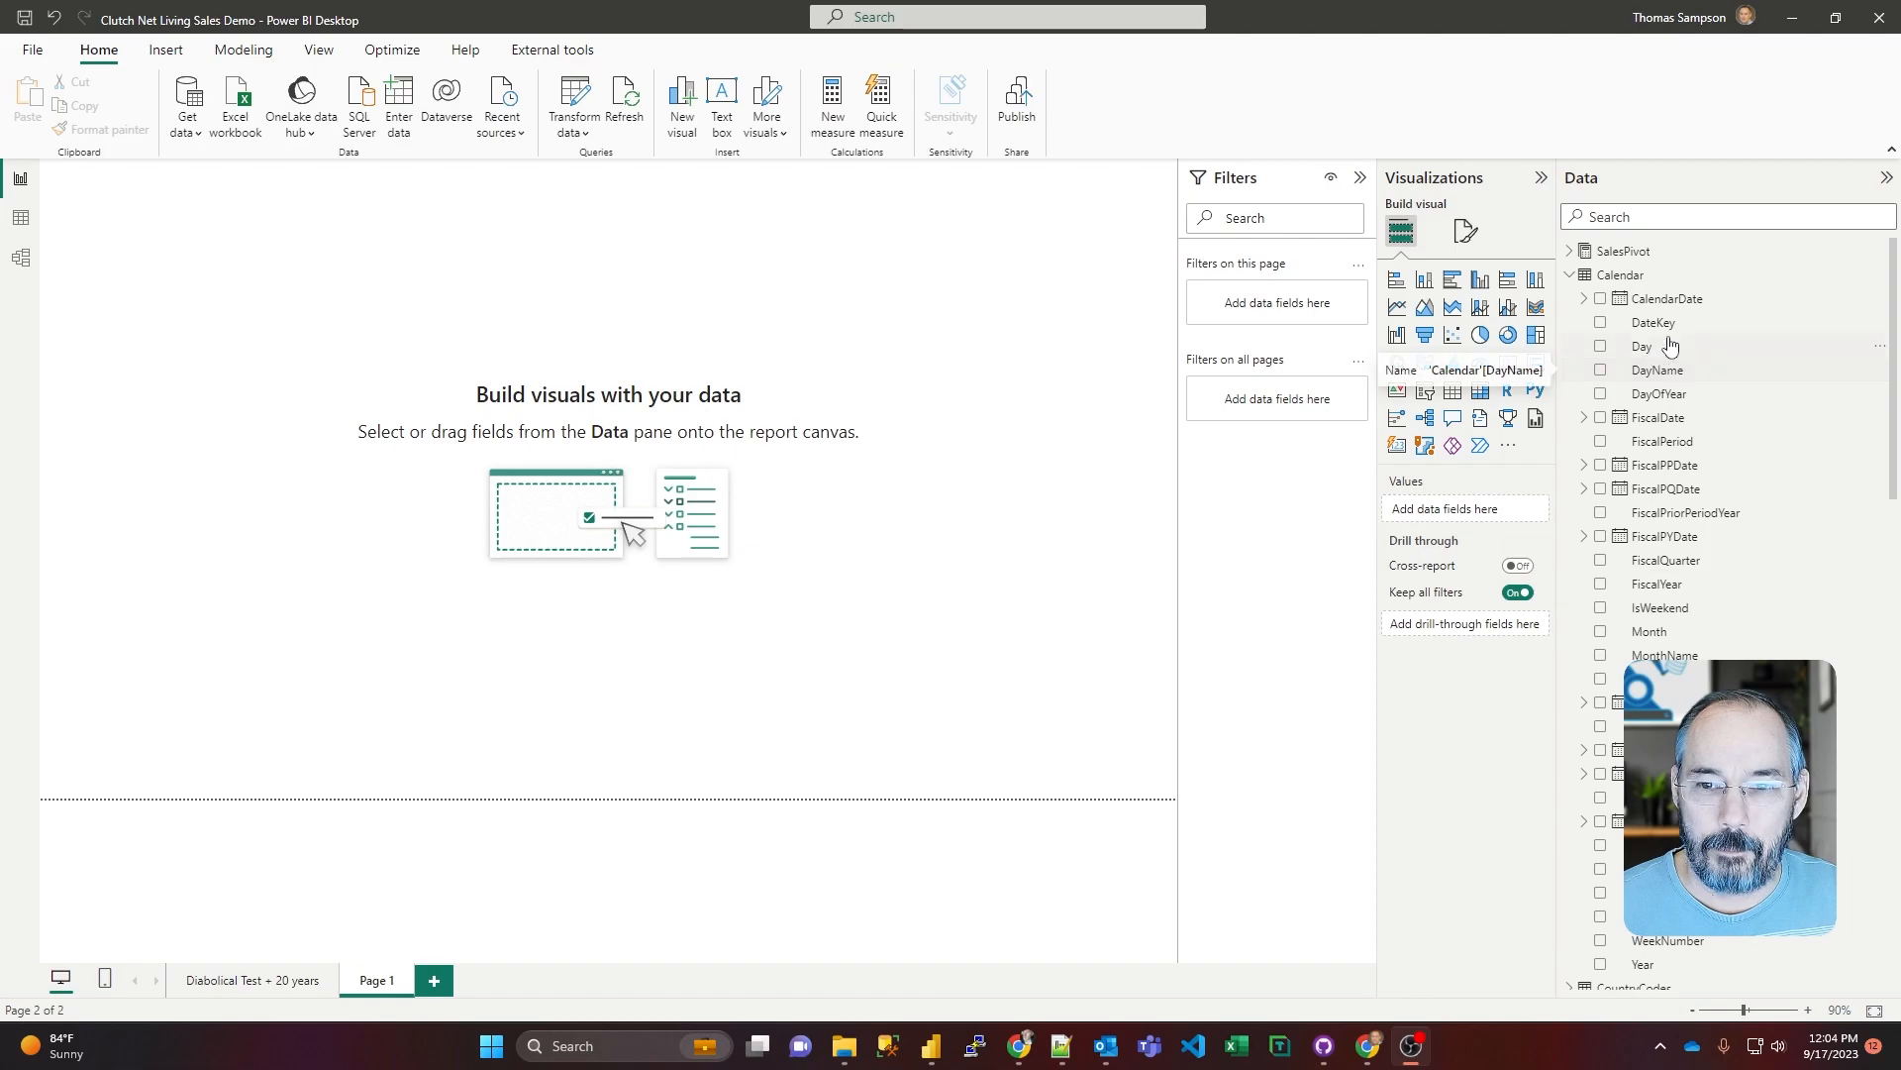
# Step: Create a table visual on Page 1 from the Calendar table's CalendarDate, showing plain dates instead of the date hierarchy
pyautogui.moveTo(1668, 298); pyautogui.dragTo(337, 396)
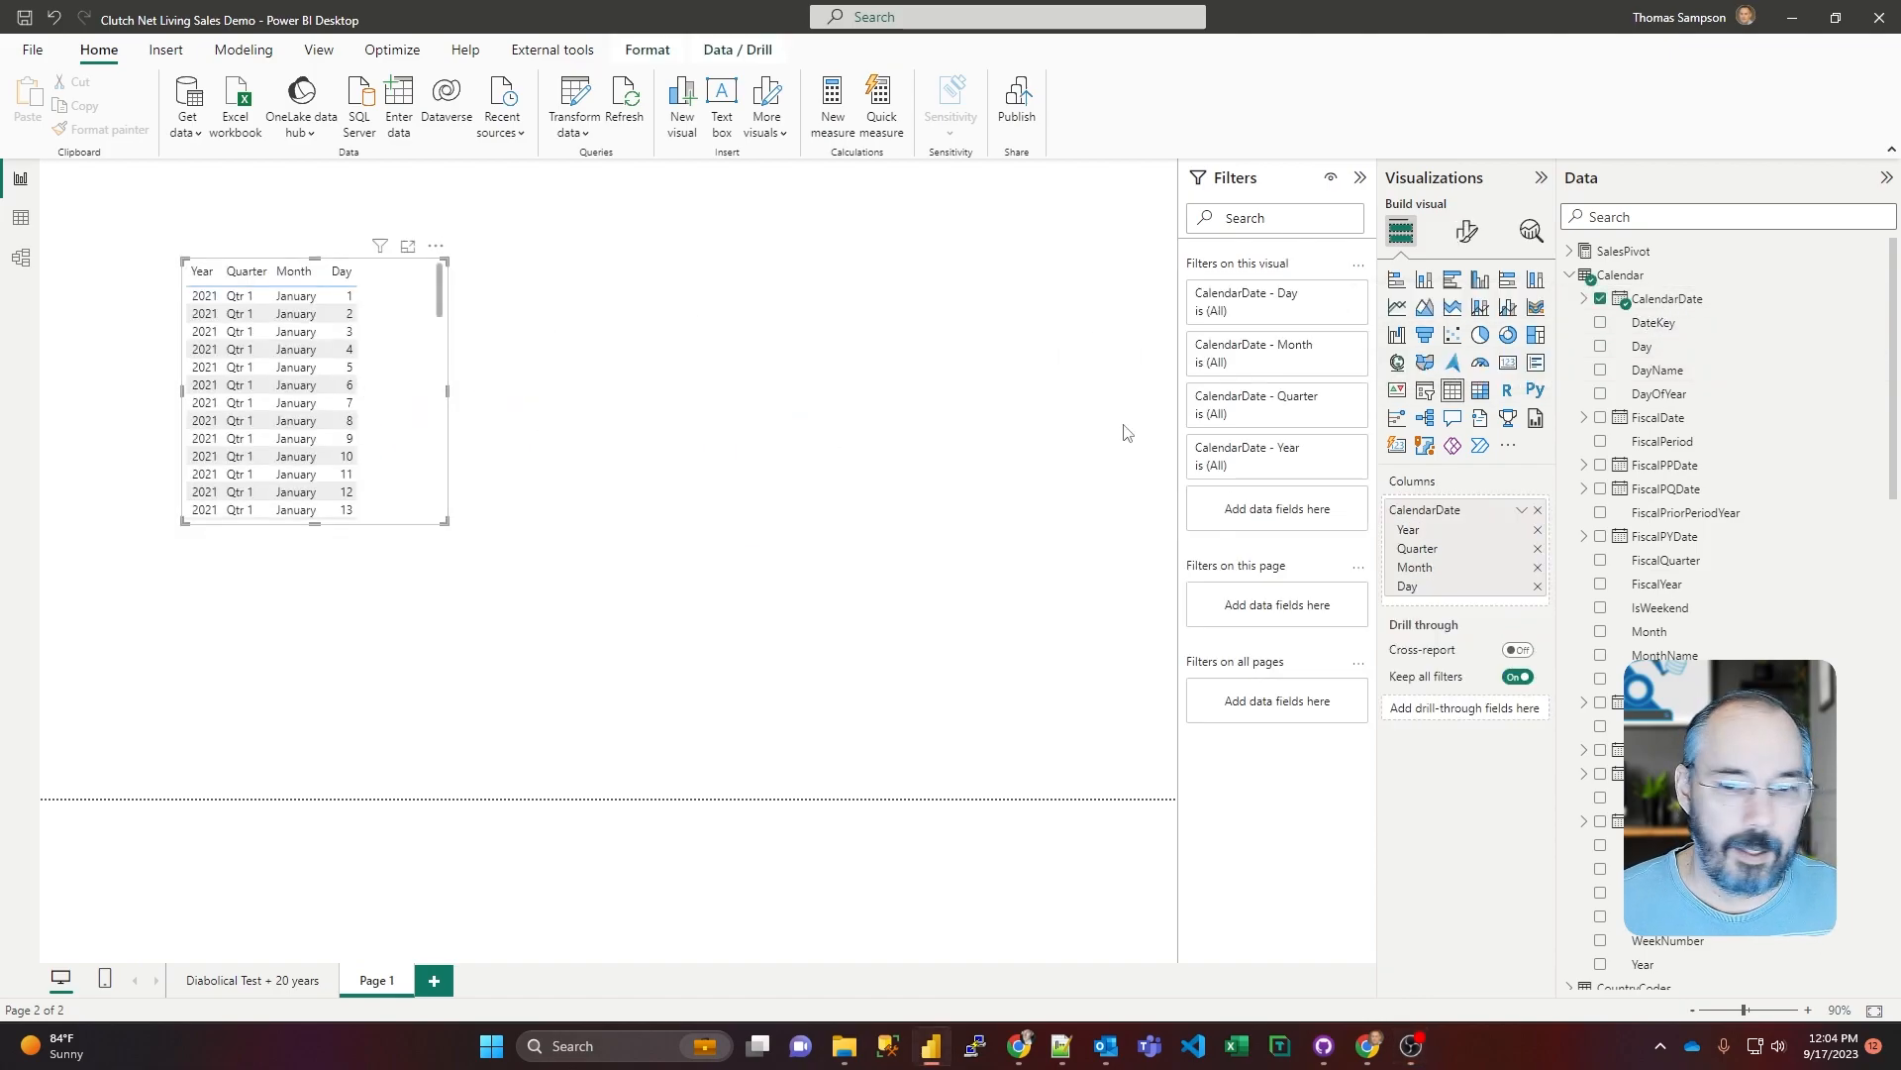
pyautogui.rightClick(1429, 515)
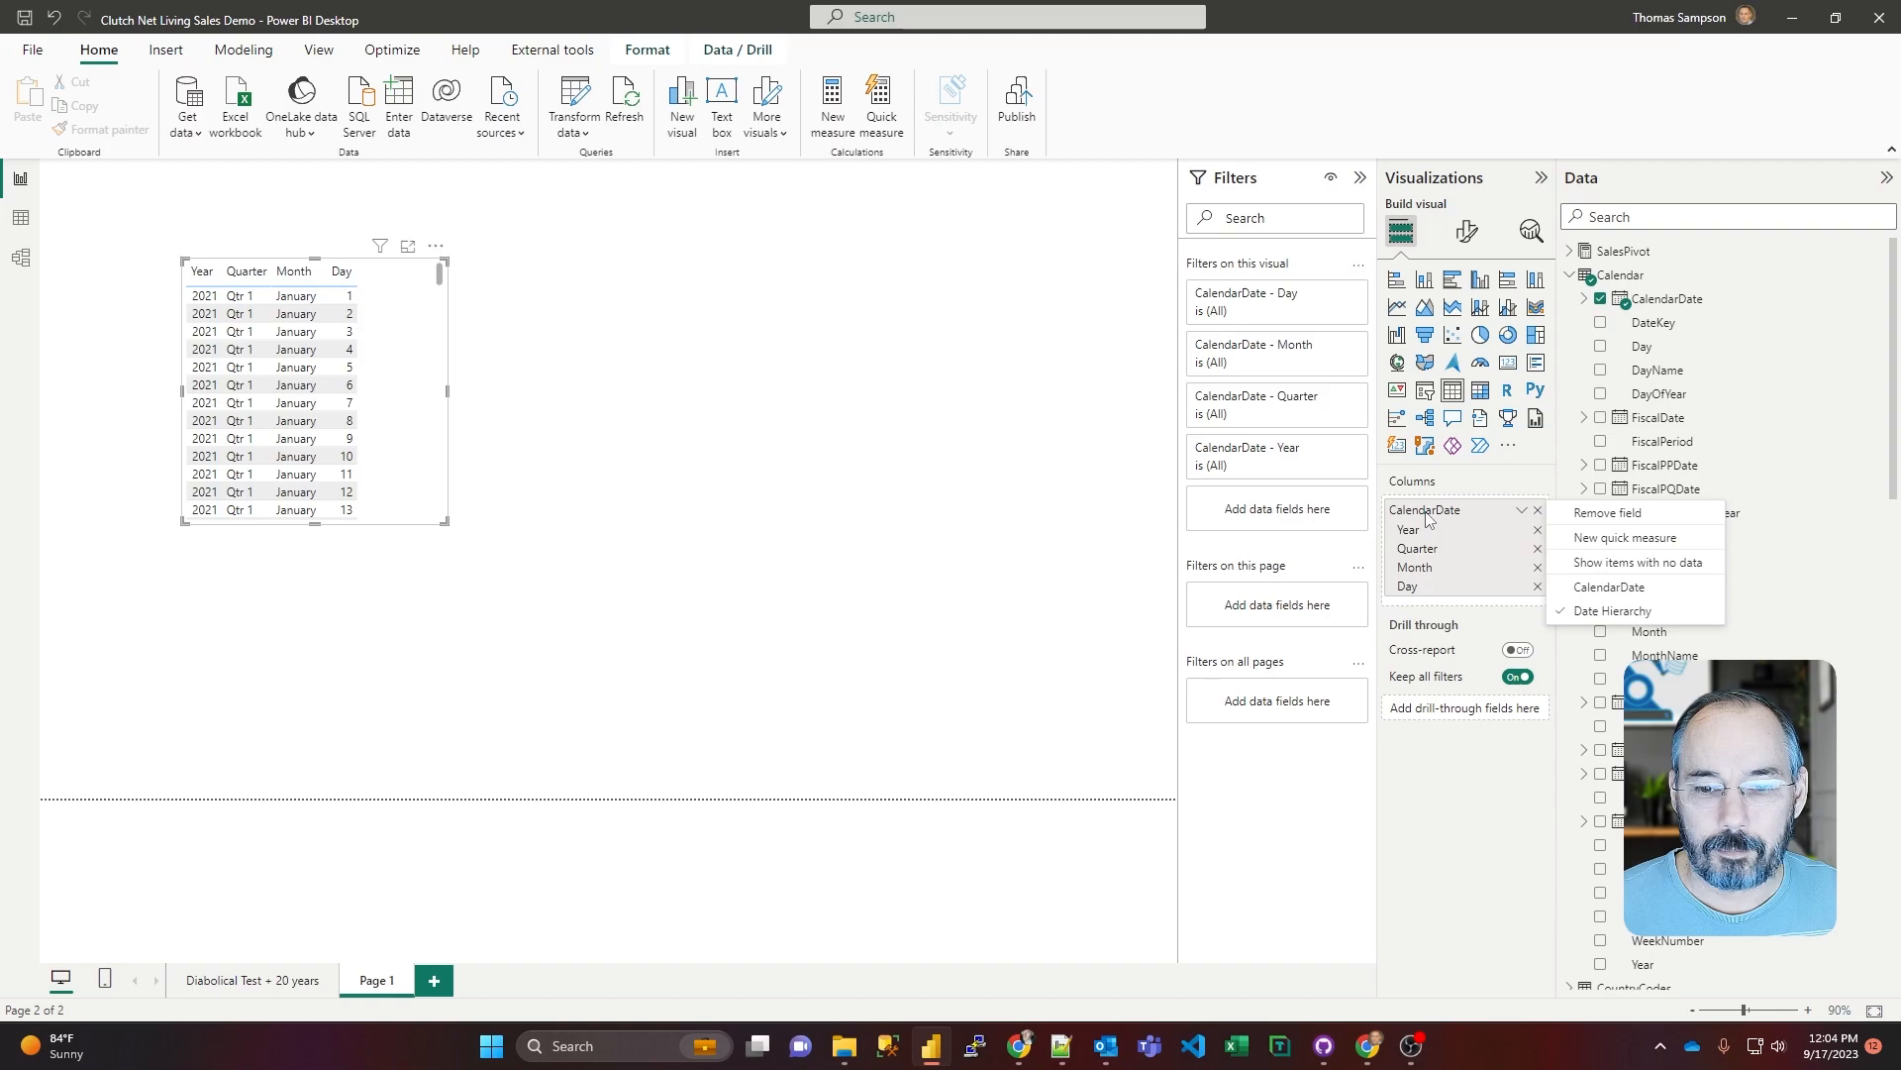
pyautogui.click(1592, 592)
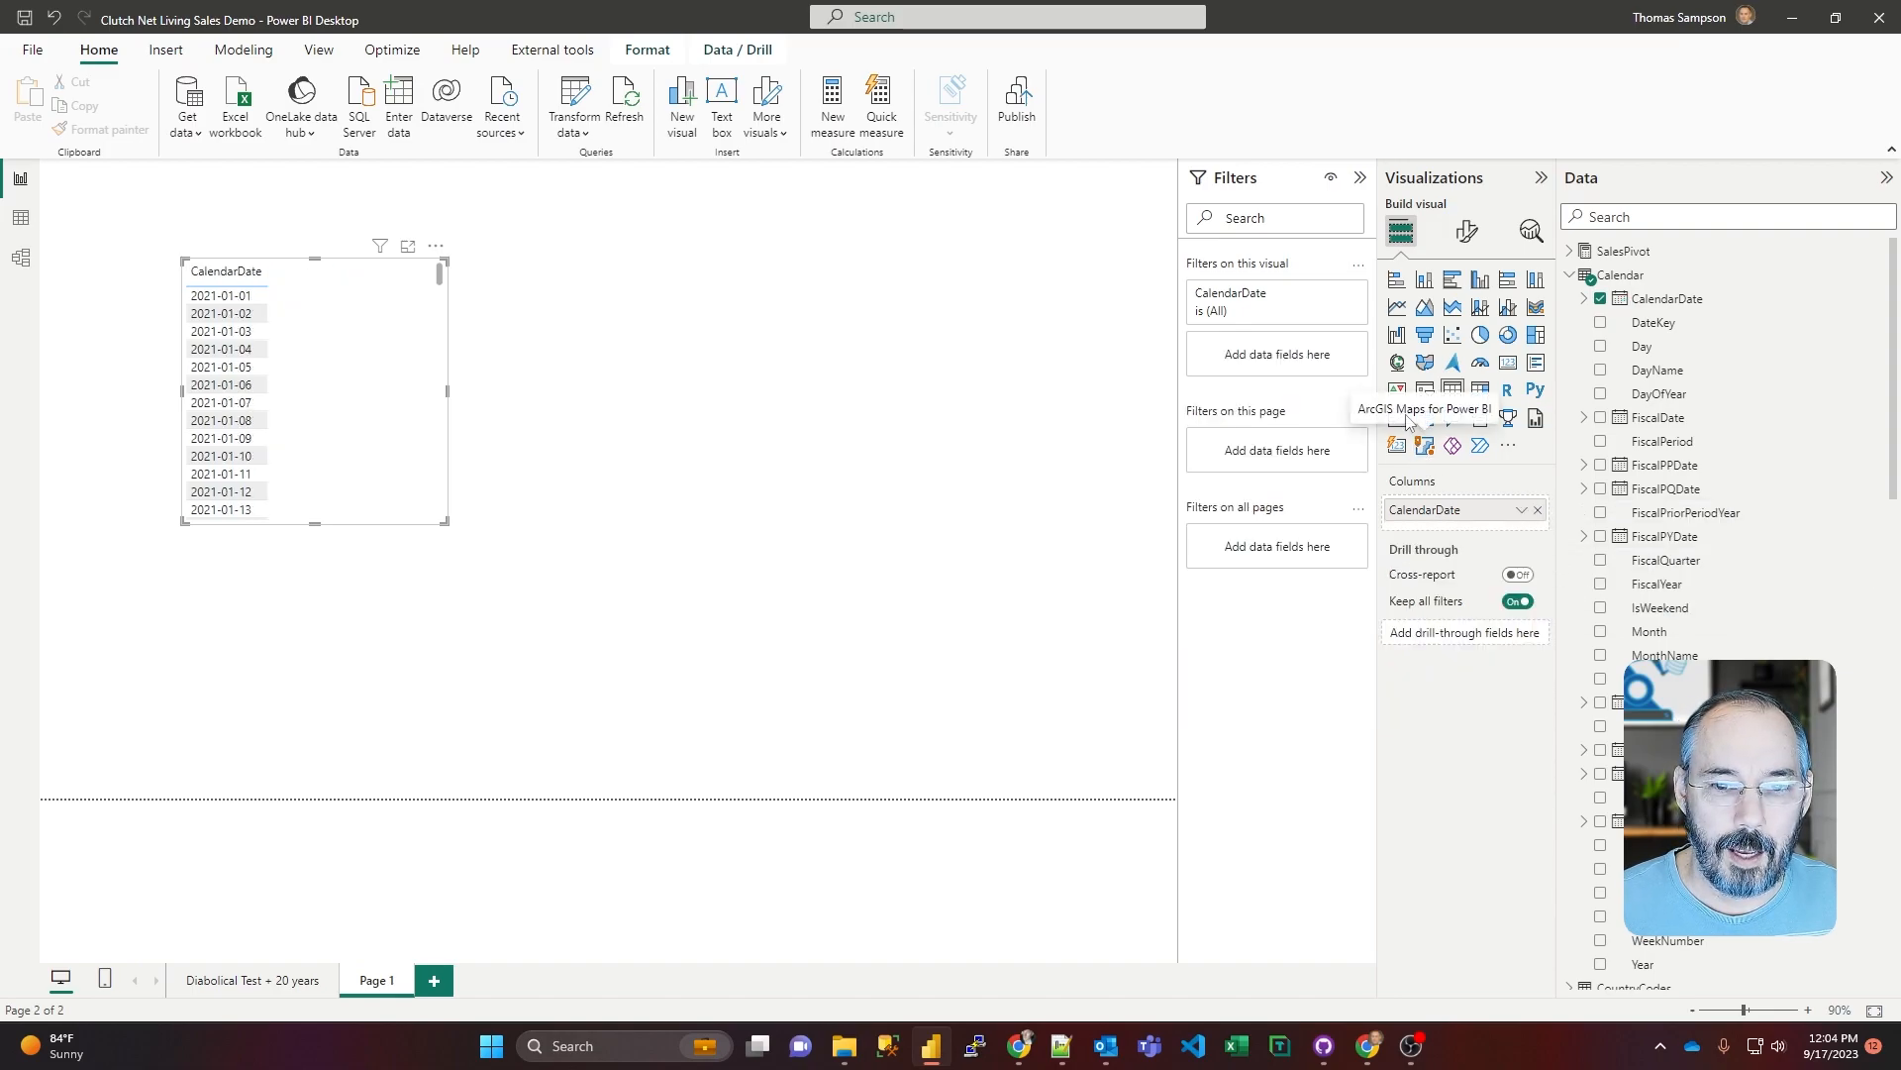
# Step: Filter the table visual's CalendarDate with a relative date filter covering the last 30 days, including today
pyautogui.click(1328, 300)
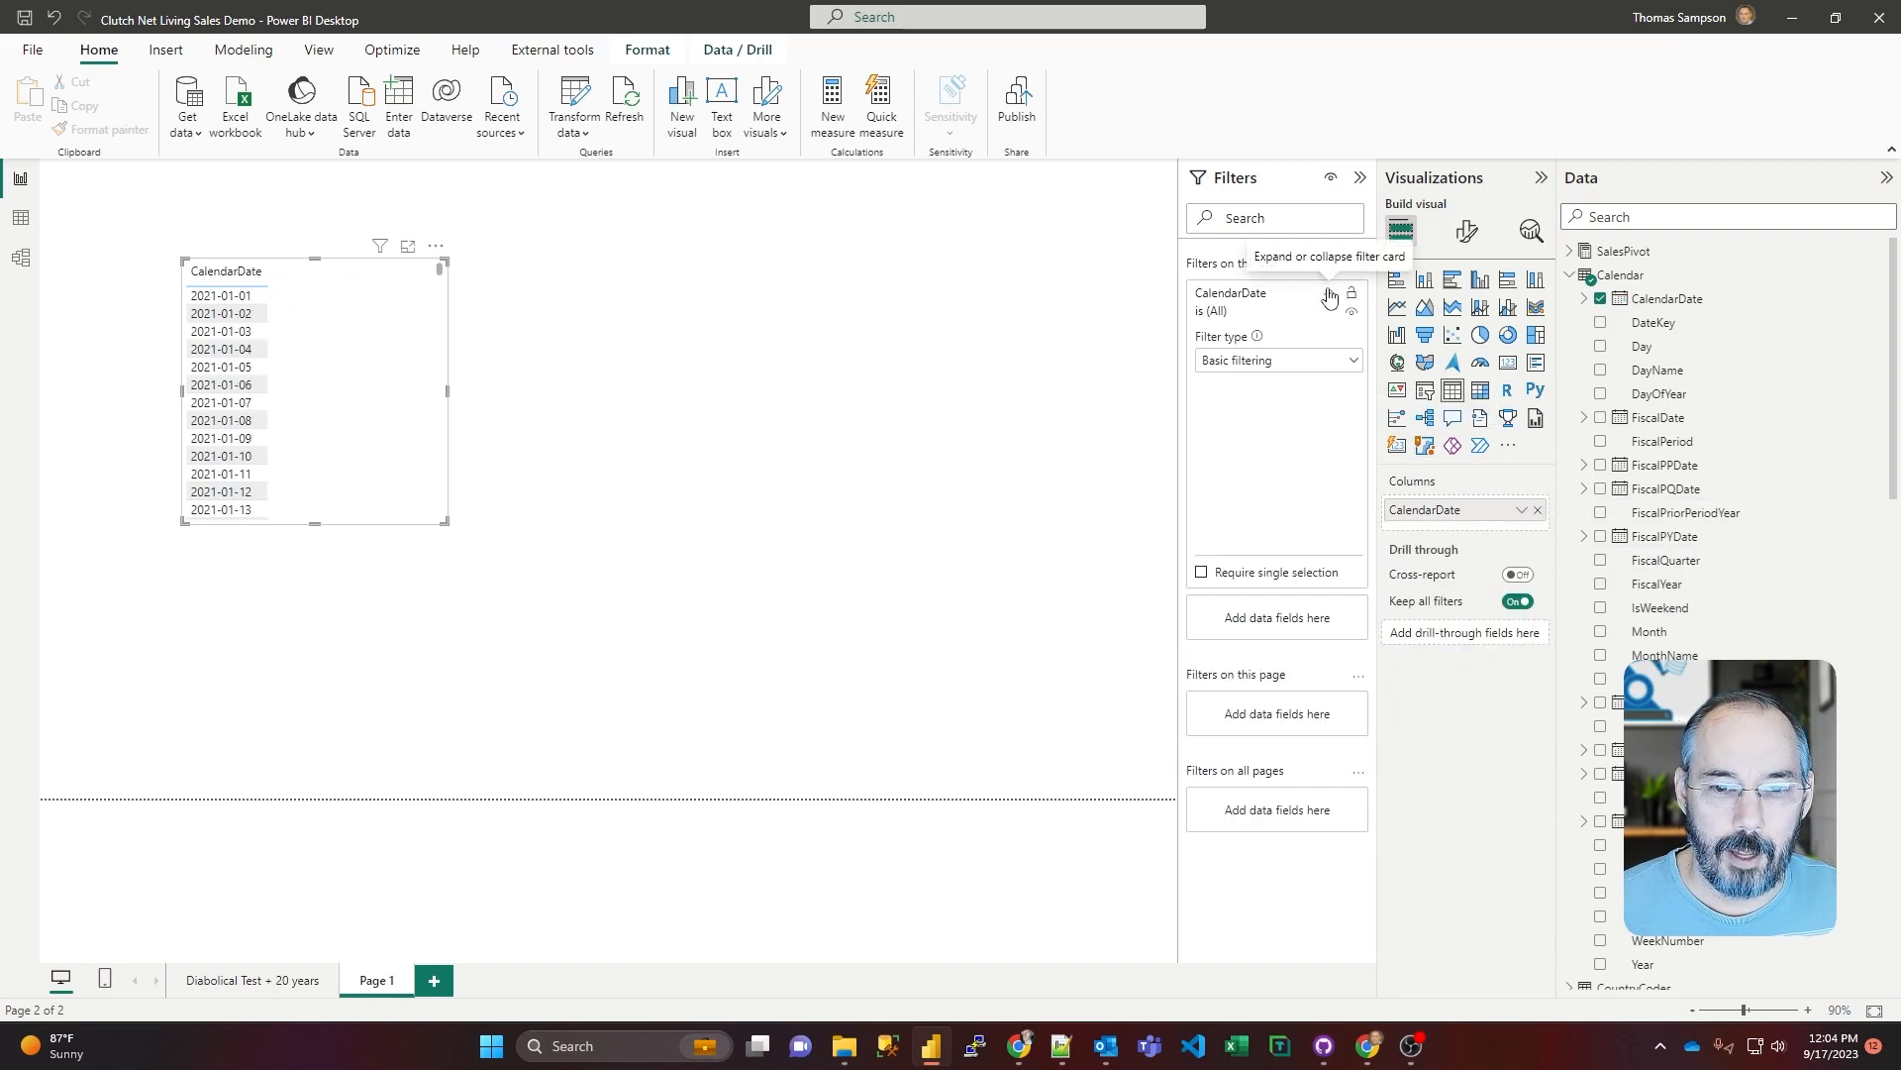
pyautogui.click(1353, 361)
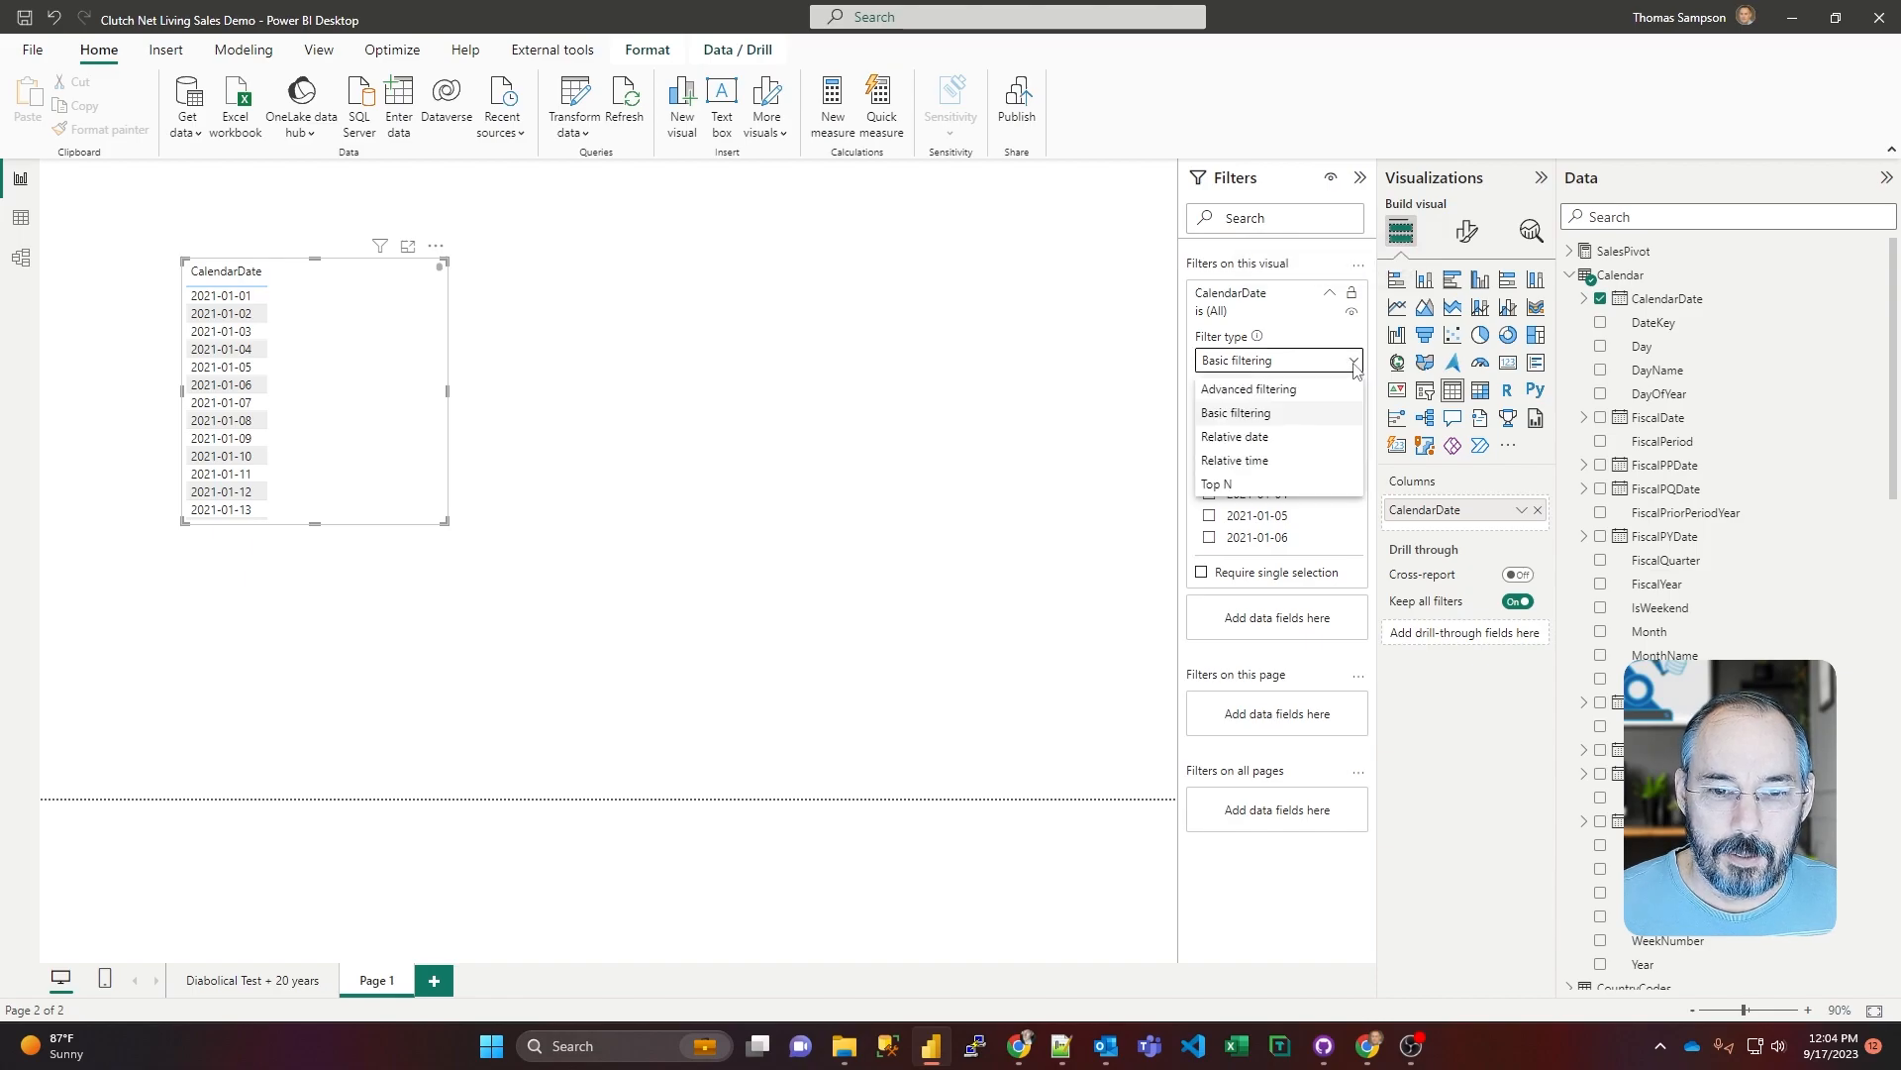
pyautogui.click(1263, 437)
pyautogui.click(1264, 437)
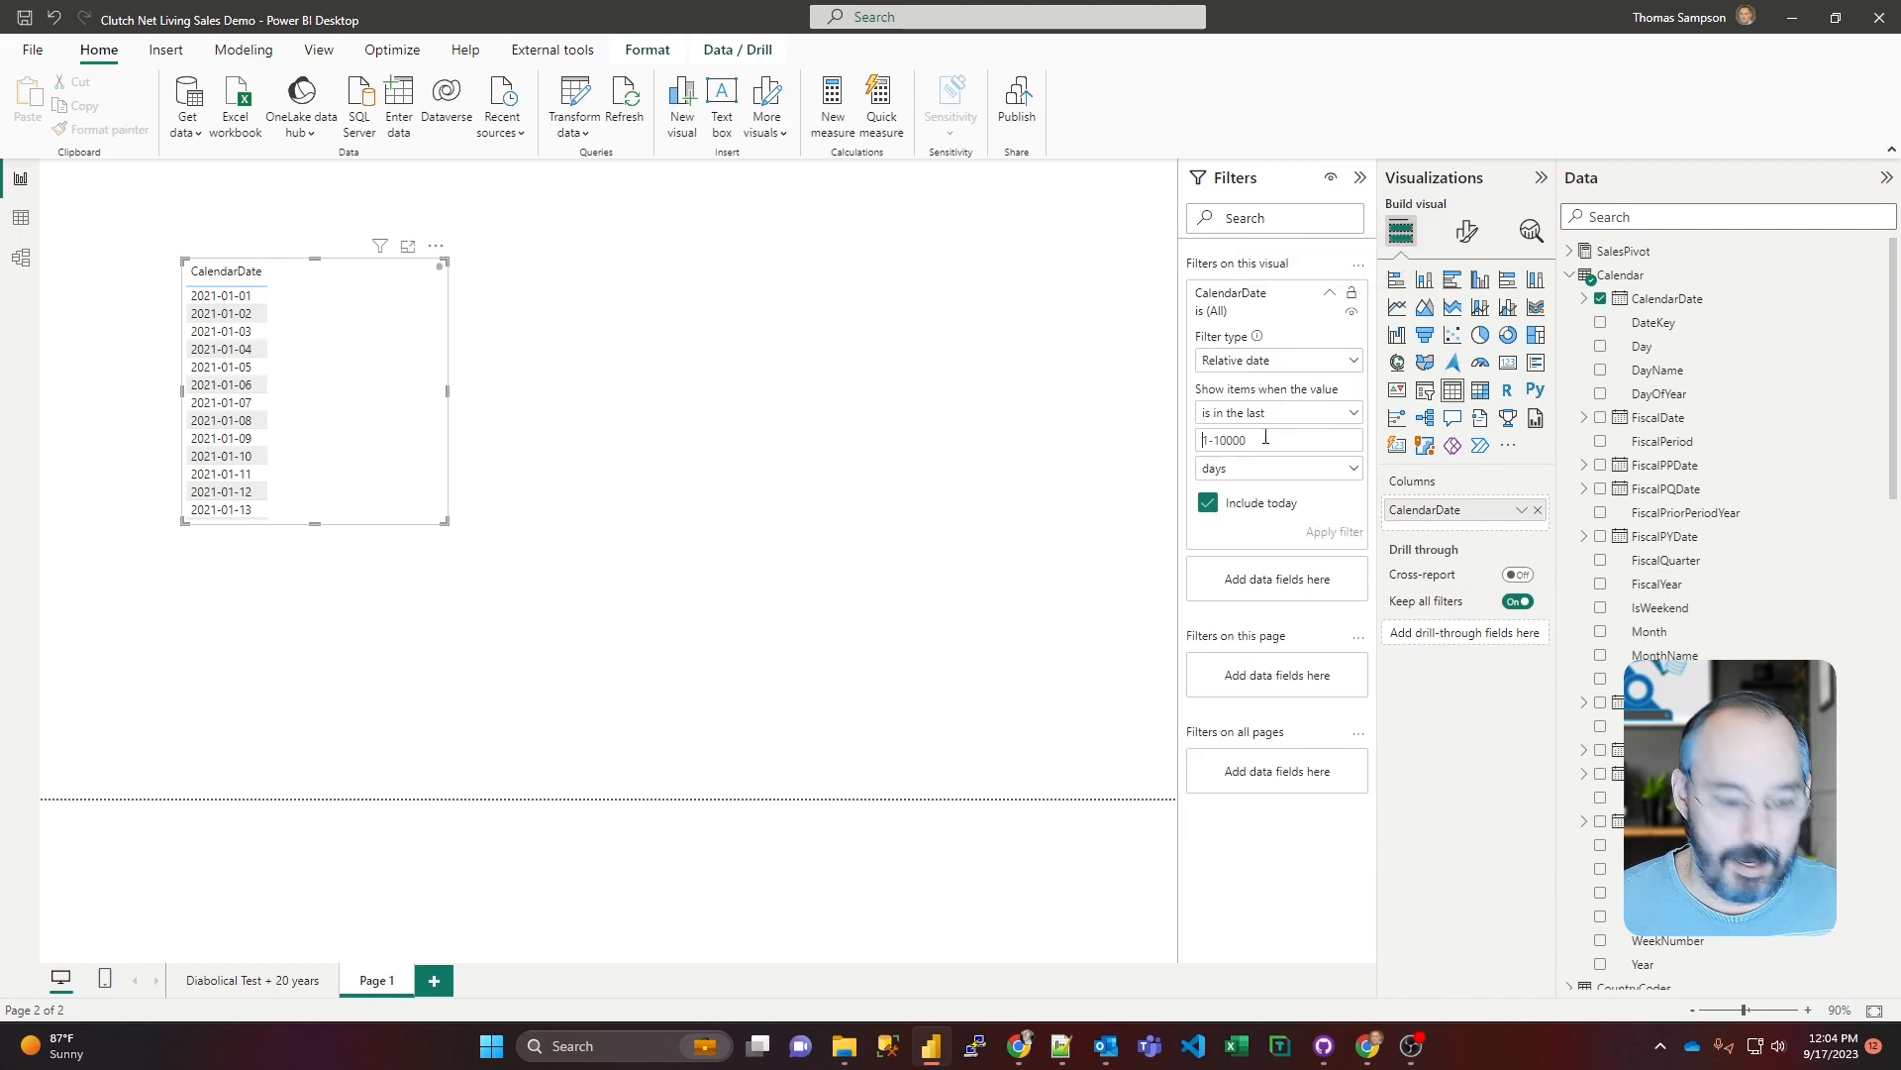
pyautogui.write('30')
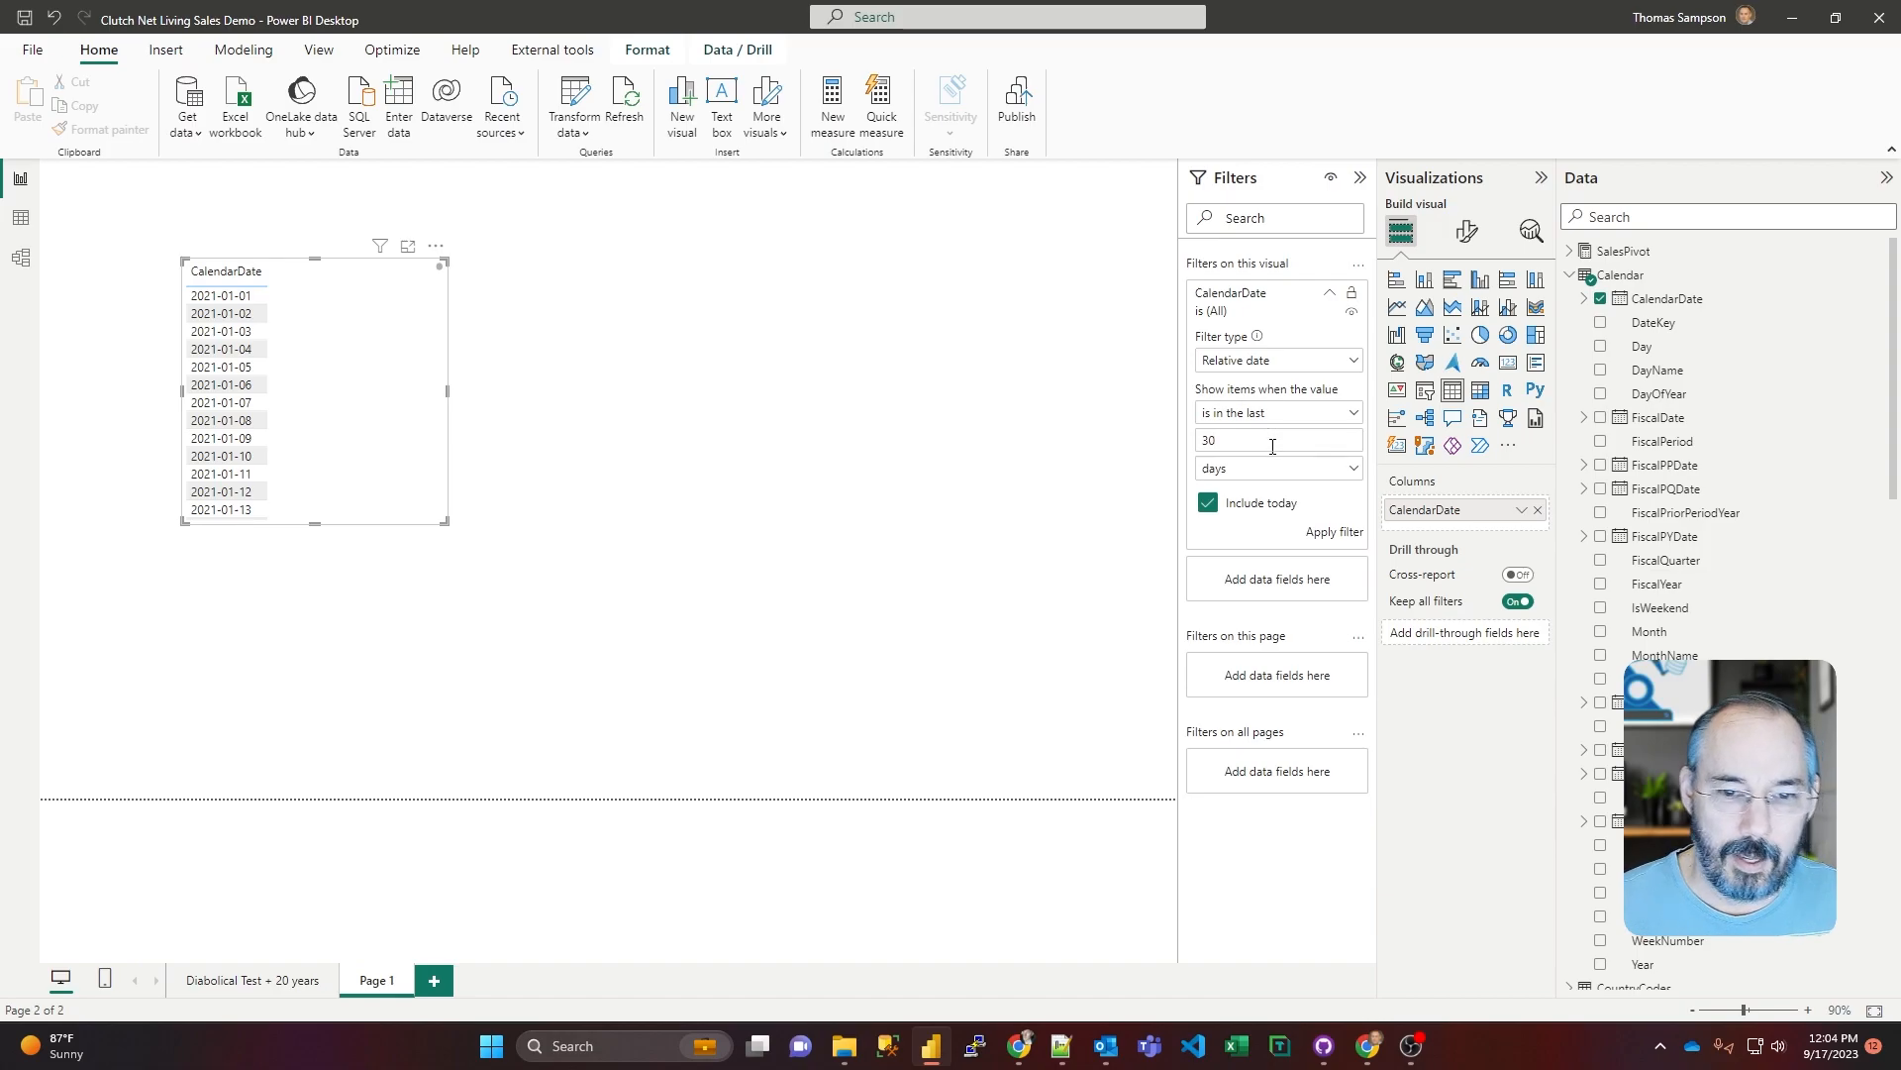
pyautogui.click(1328, 535)
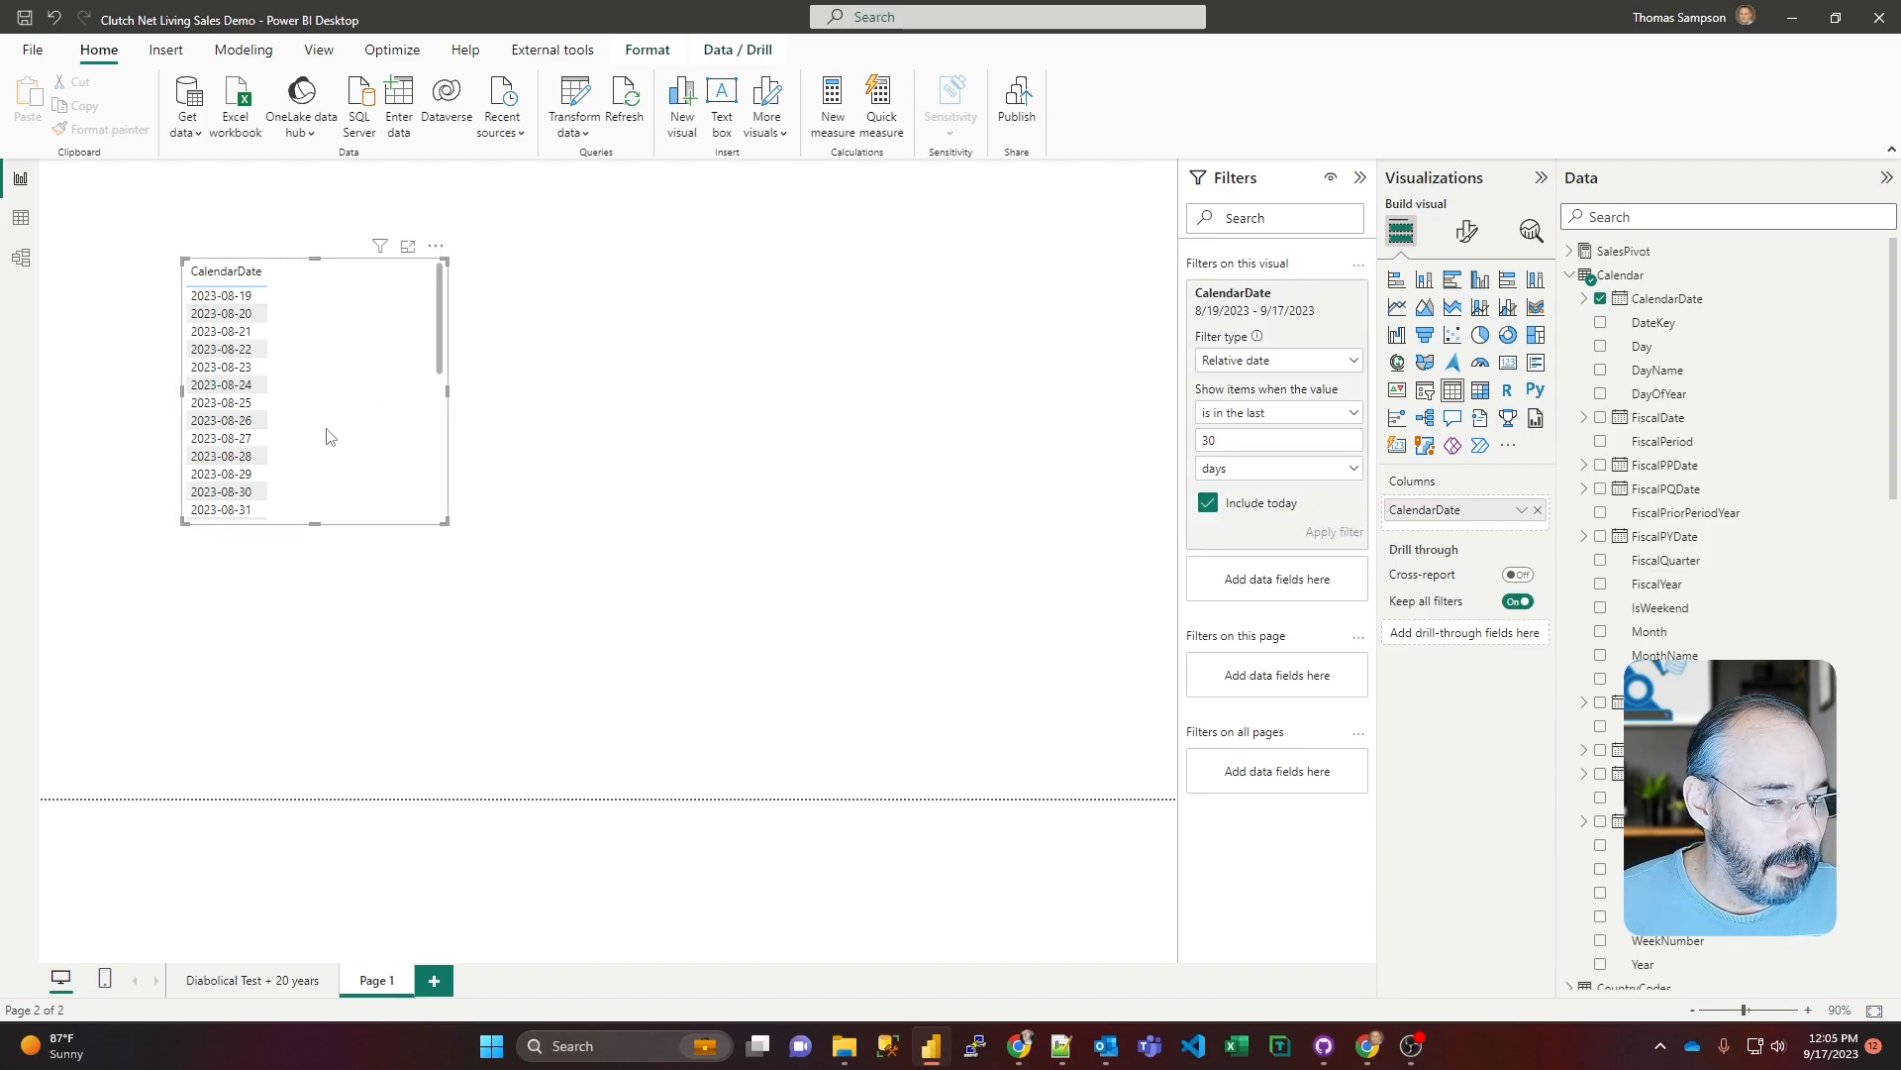
# Step: Extend the table visual downward and upward to fit more dates, and set its relative date filter to the last 15 days
pyautogui.moveTo(314, 522); pyautogui.dragTo(336, 775)
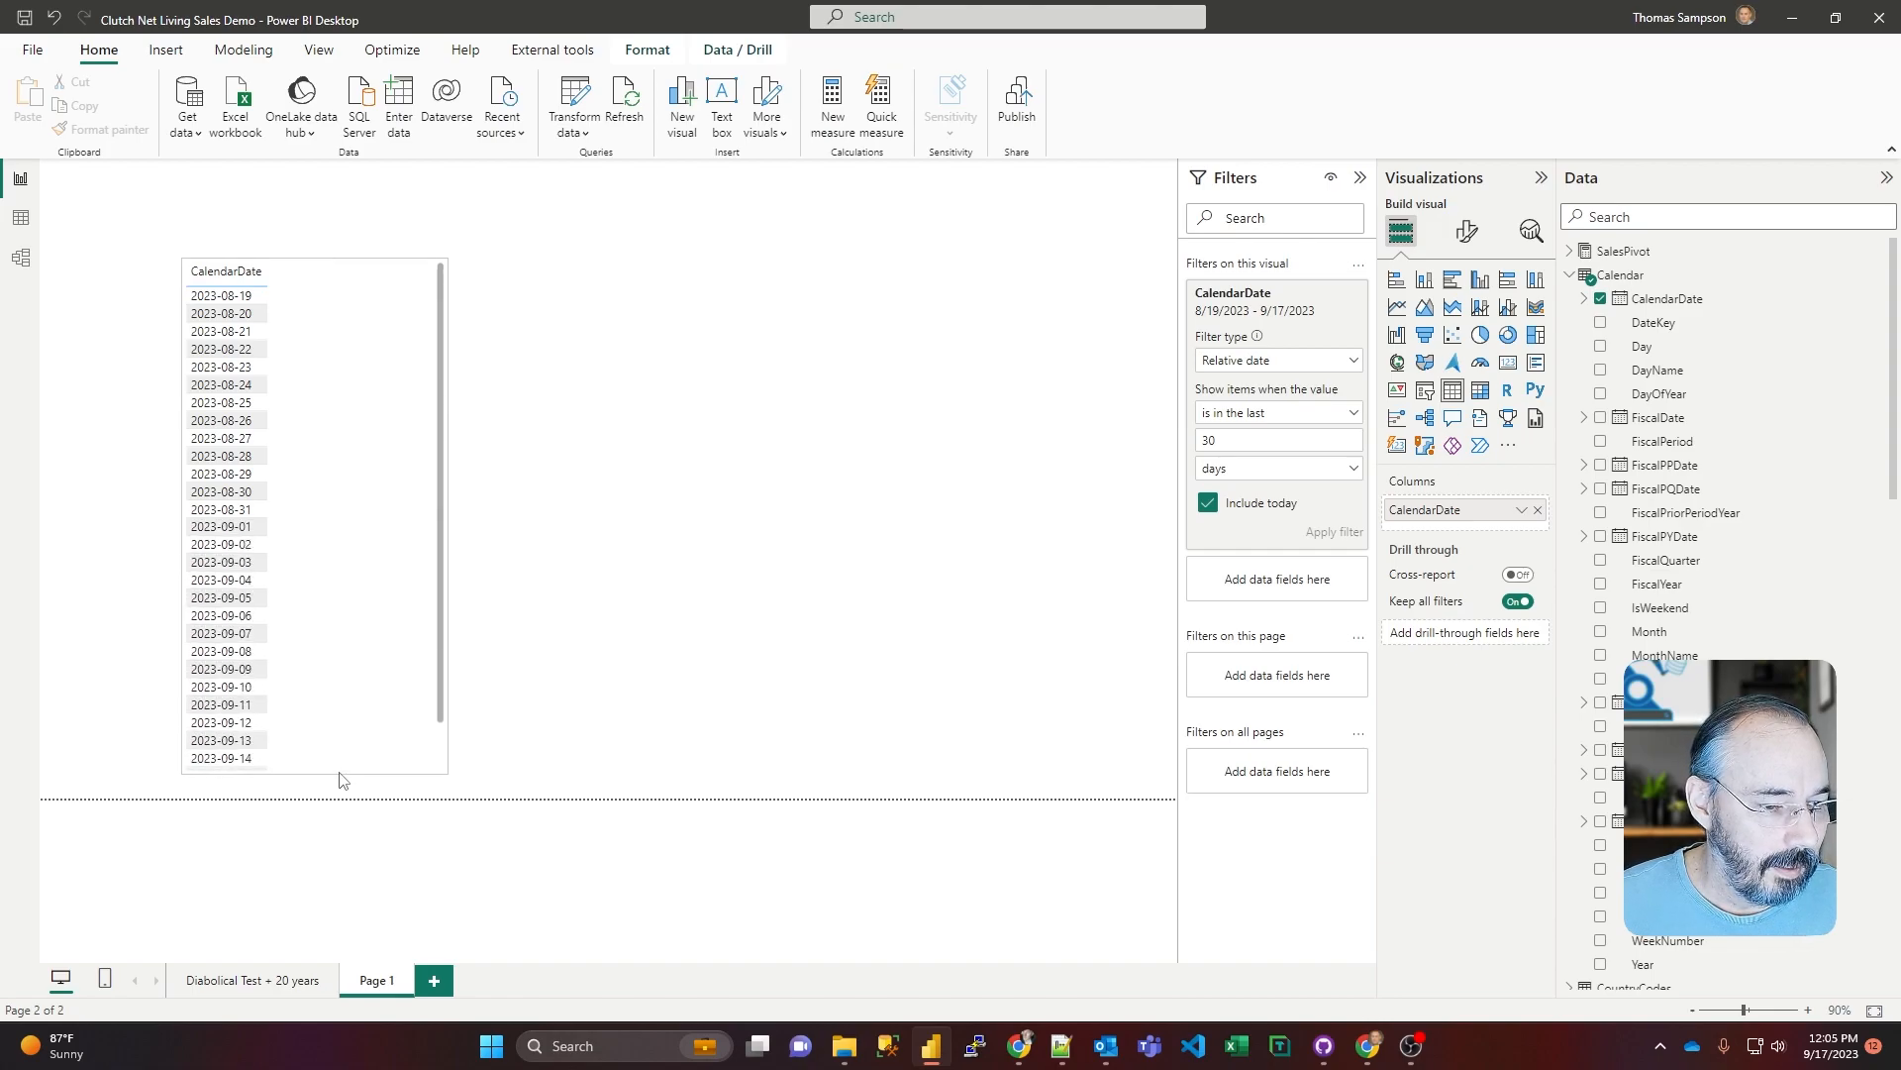
pyautogui.moveTo(327, 258); pyautogui.dragTo(318, 204)
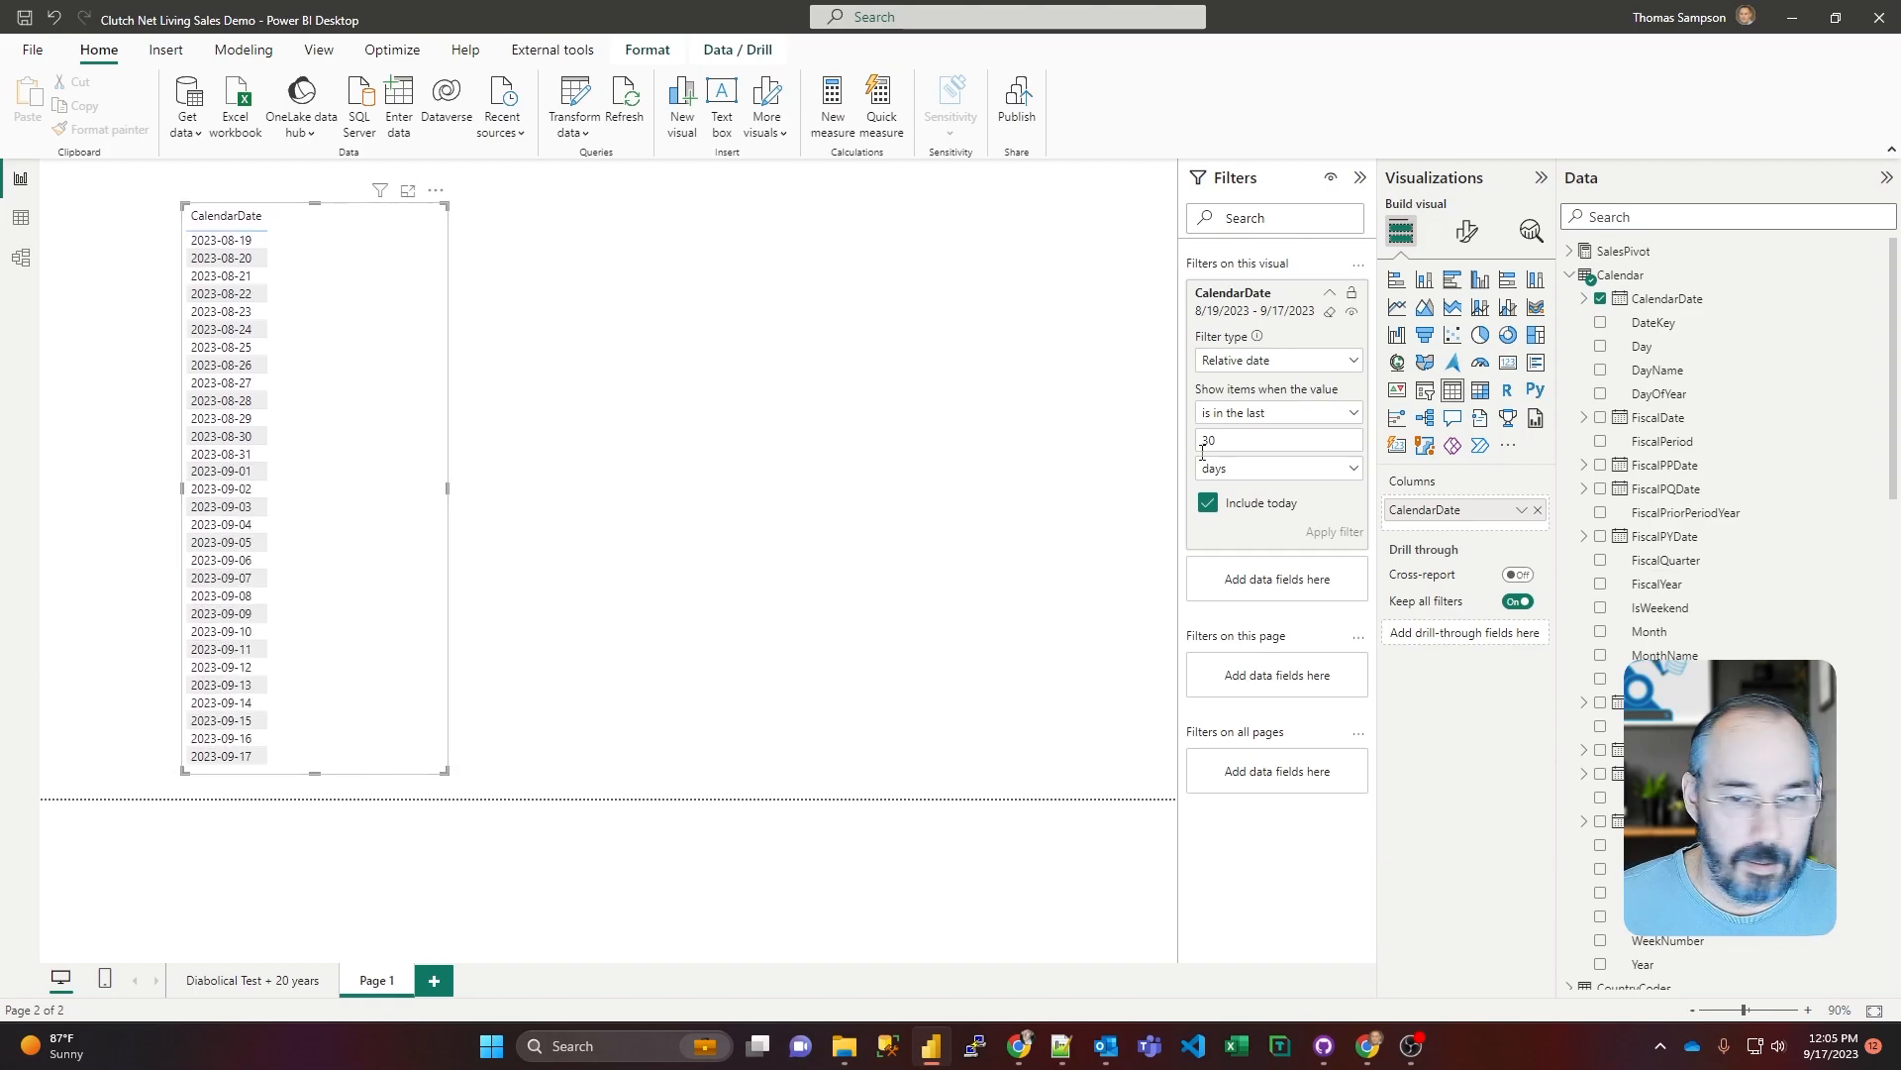
pyautogui.doubleClick(1264, 435)
pyautogui.write('15')
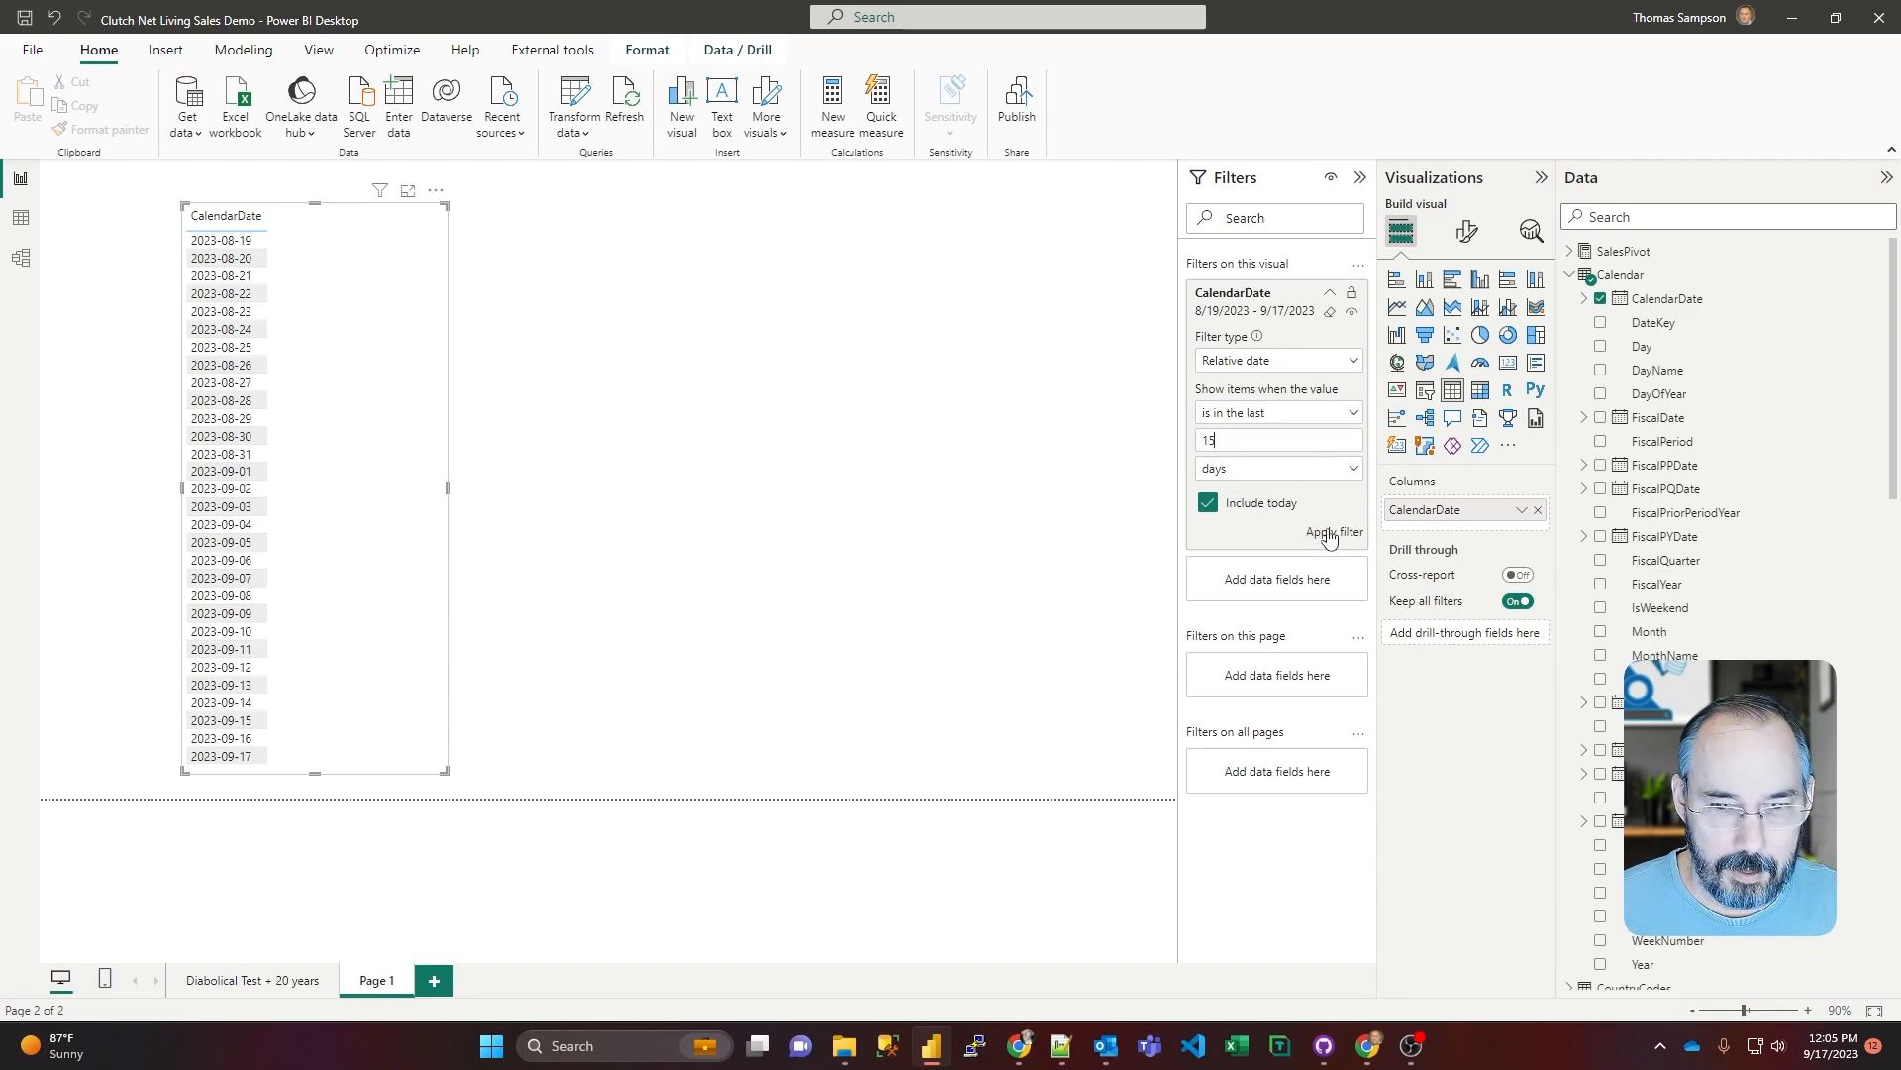
pyautogui.click(1323, 532)
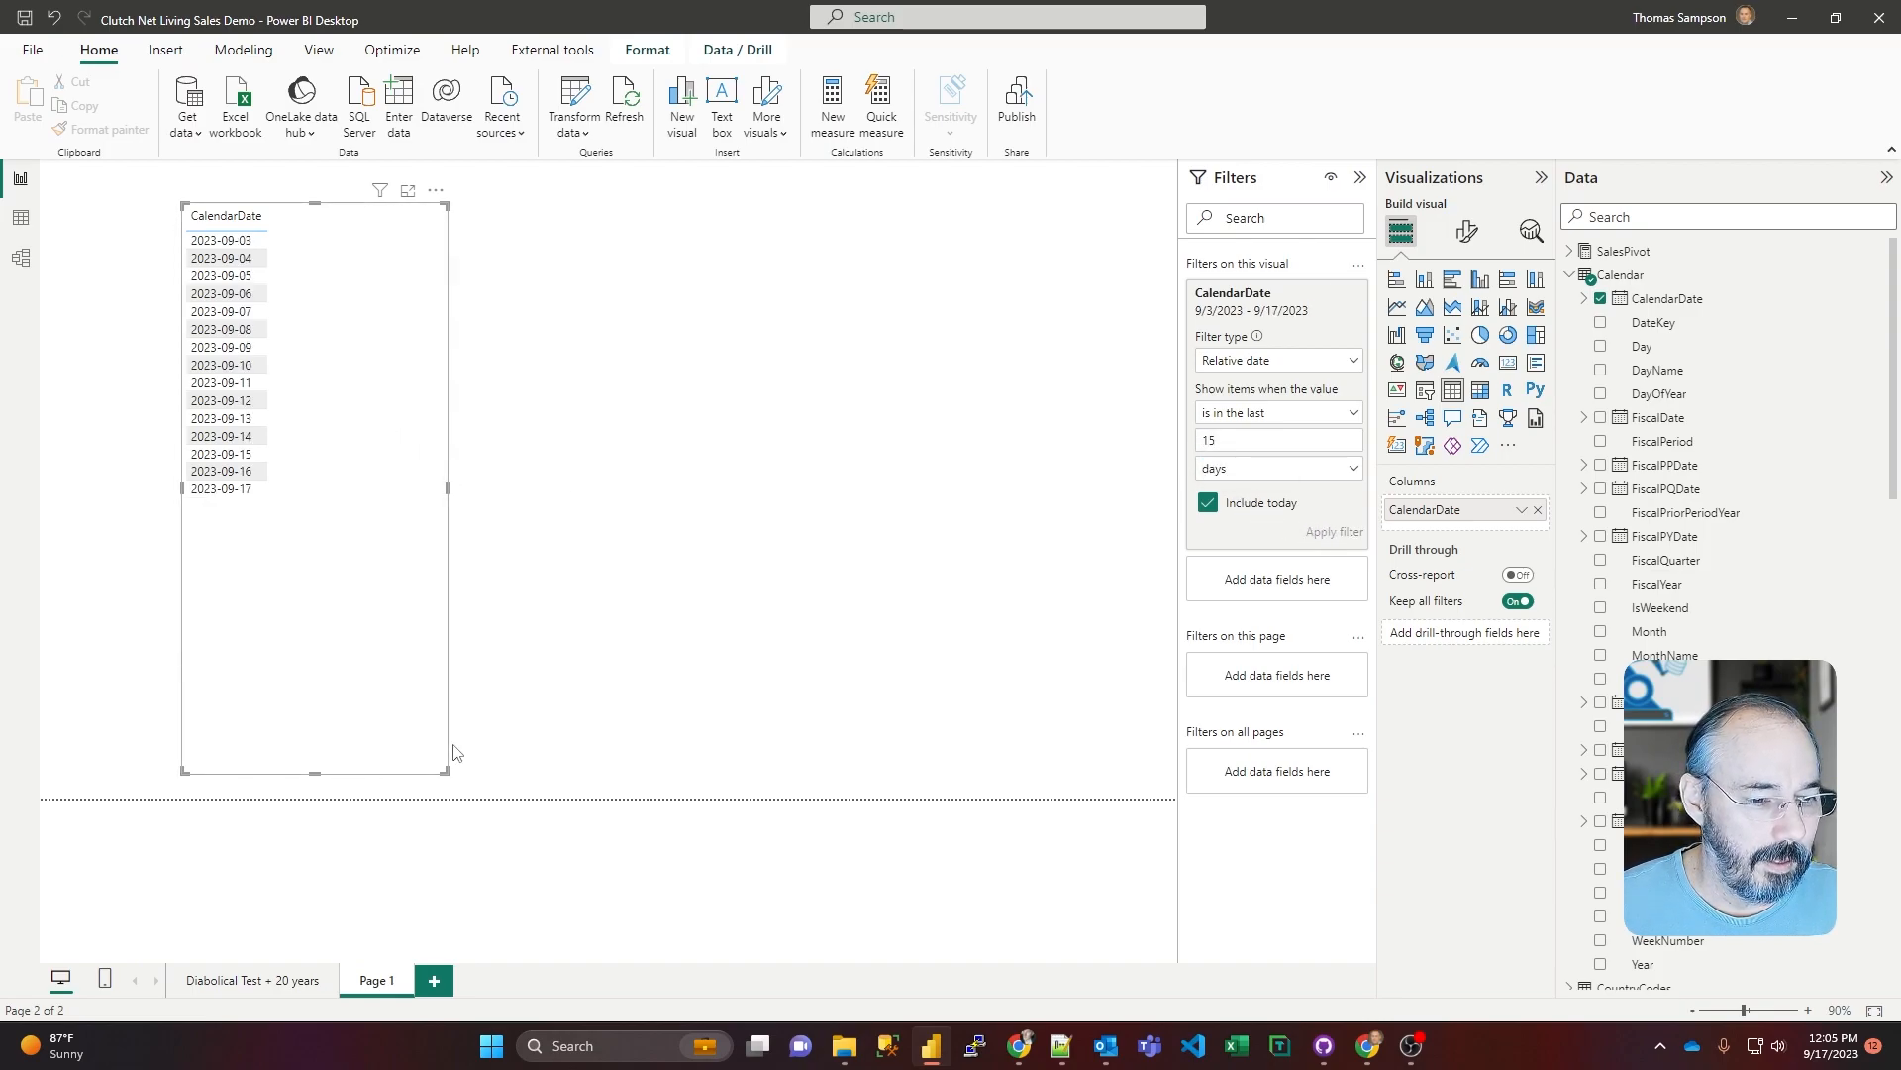
# Step: Add the Sales measure Amt Sales Ext - Current to the table visual and widen the visual to make room for more columns
pyautogui.click(1573, 278)
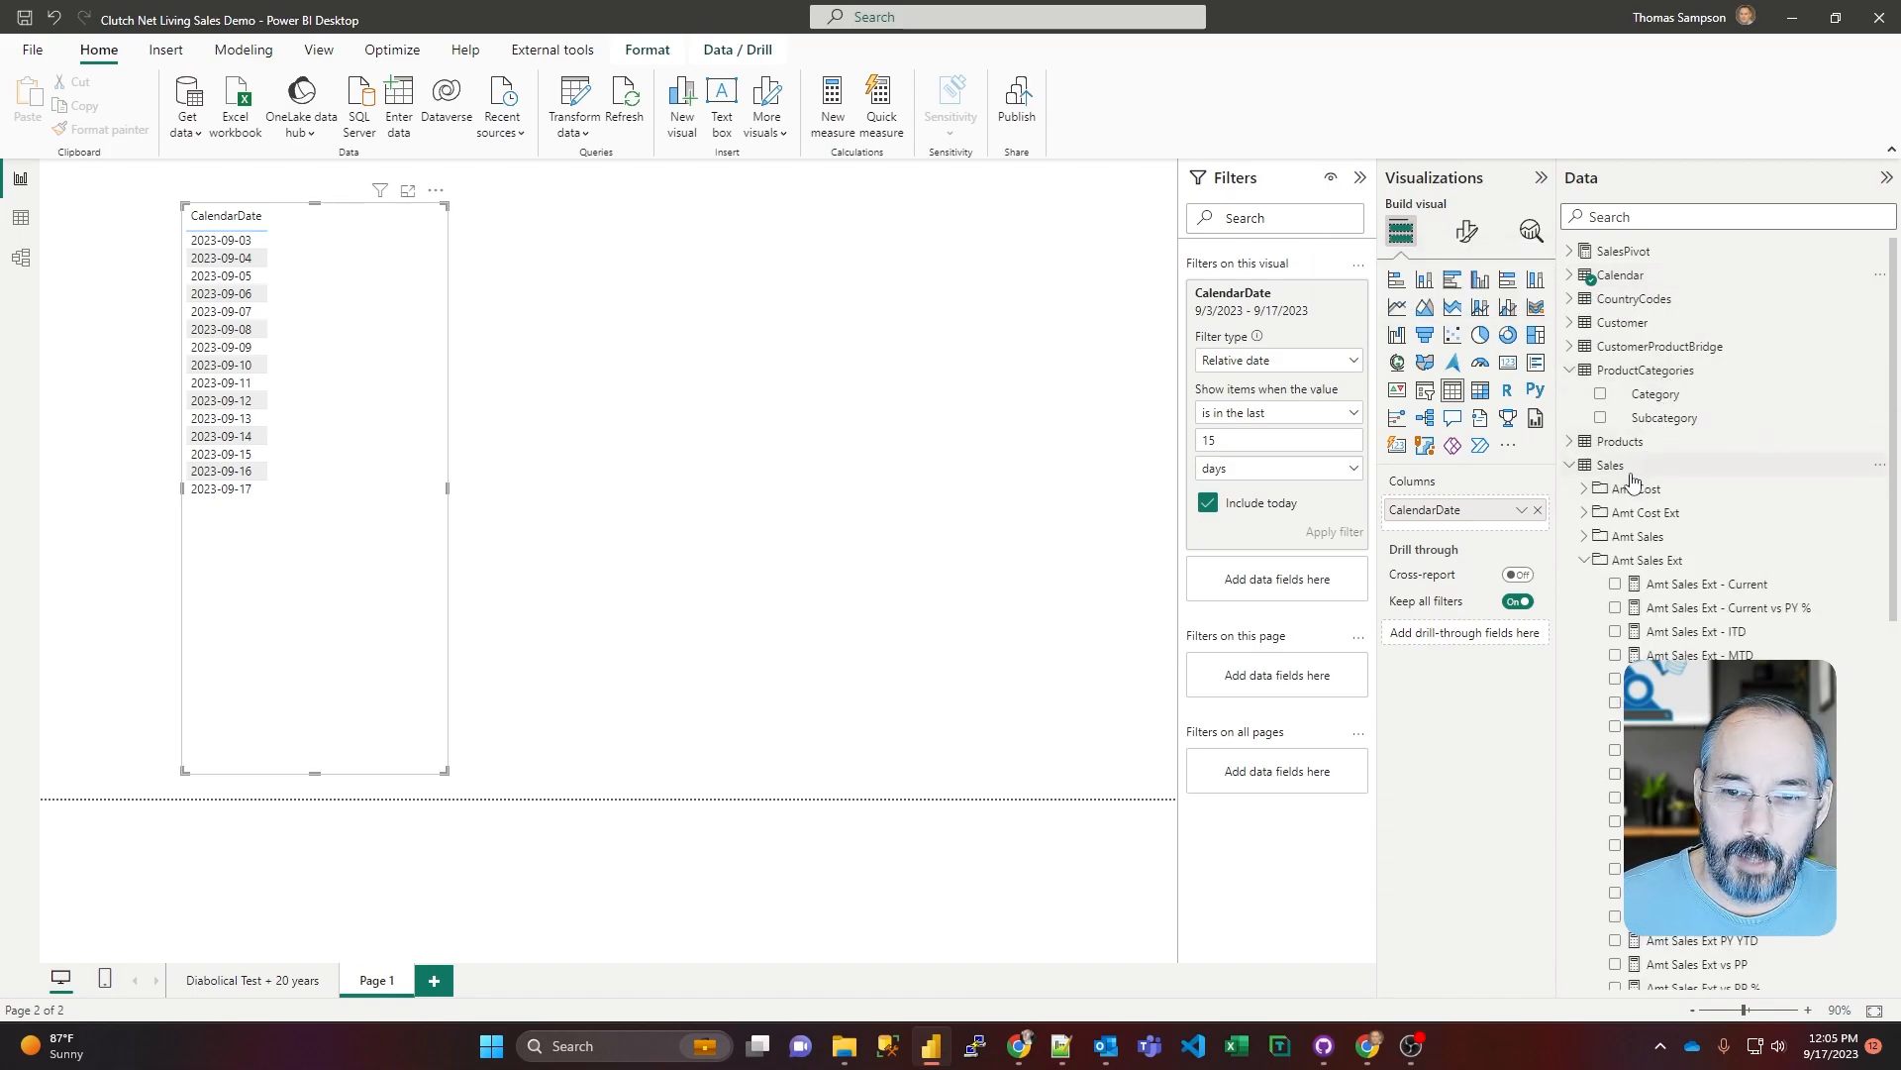
pyautogui.scroll(-3, 1673, 495)
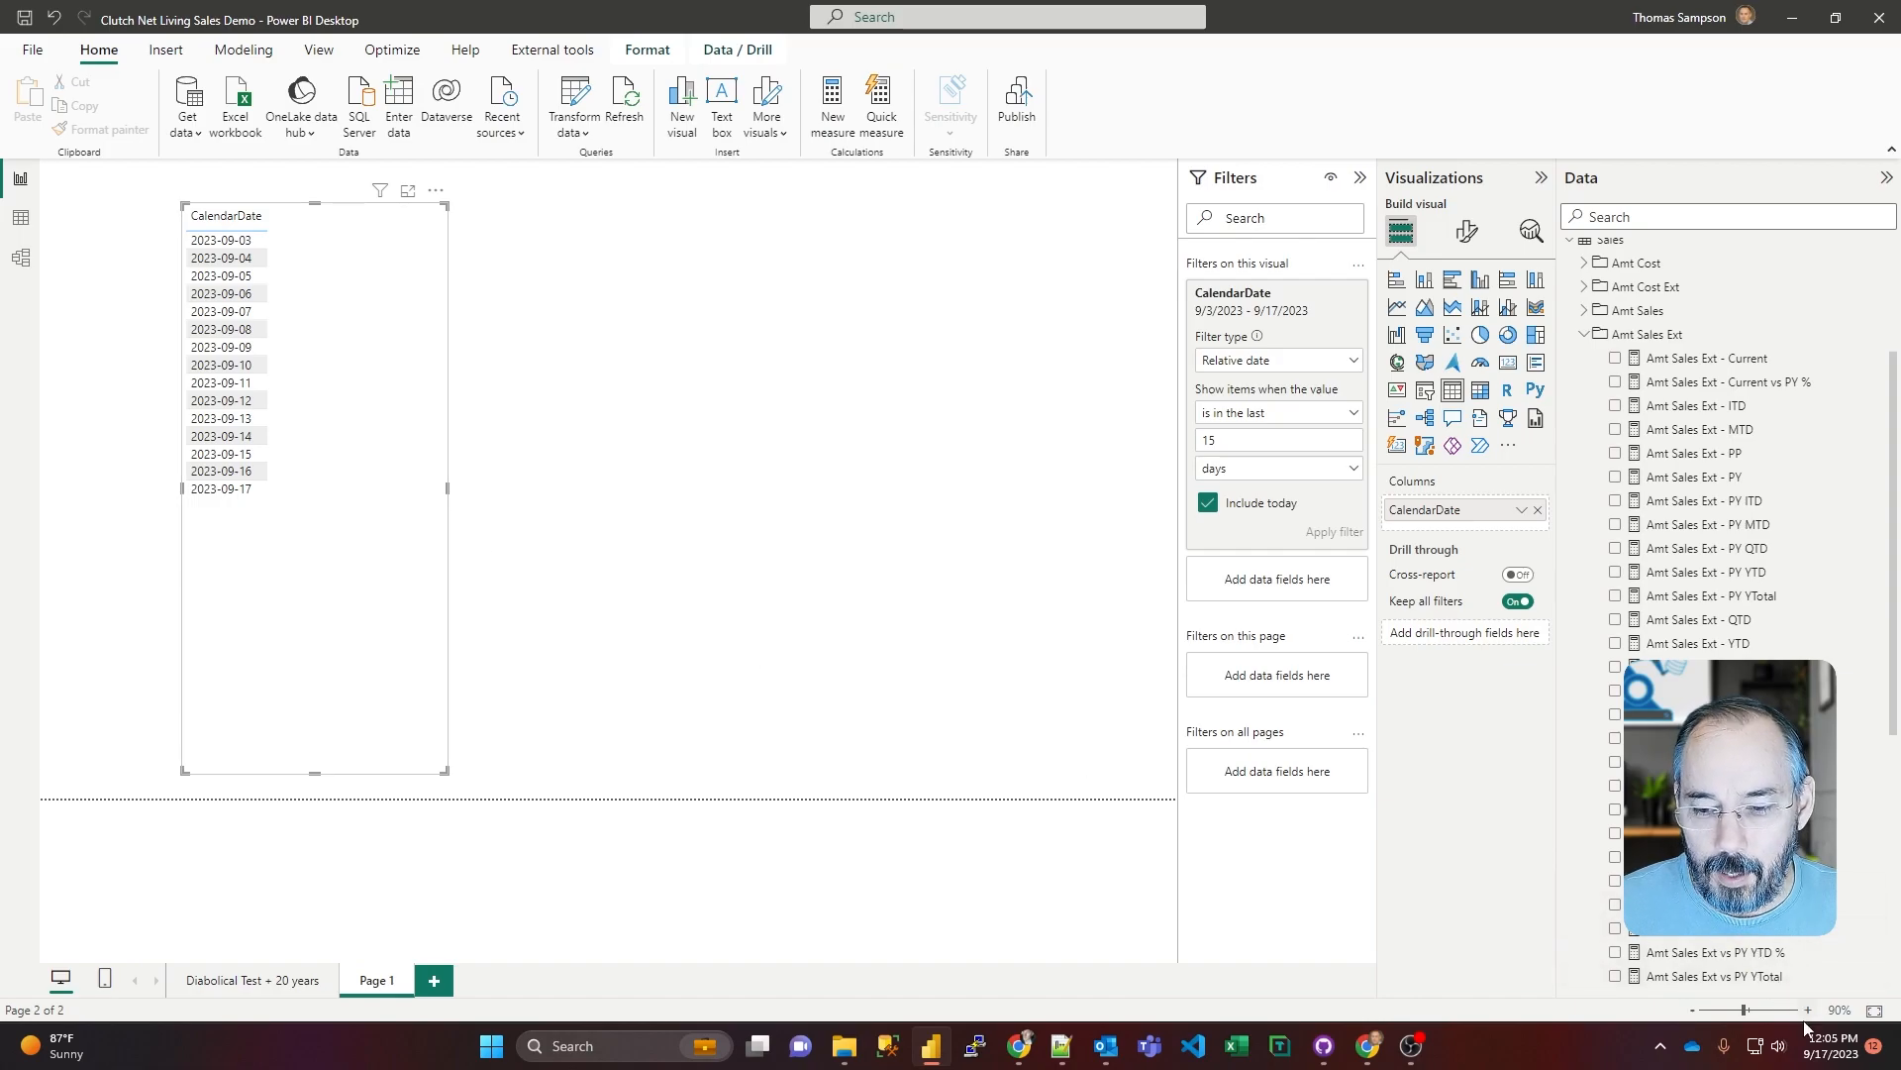
pyautogui.moveTo(1827, 1060)
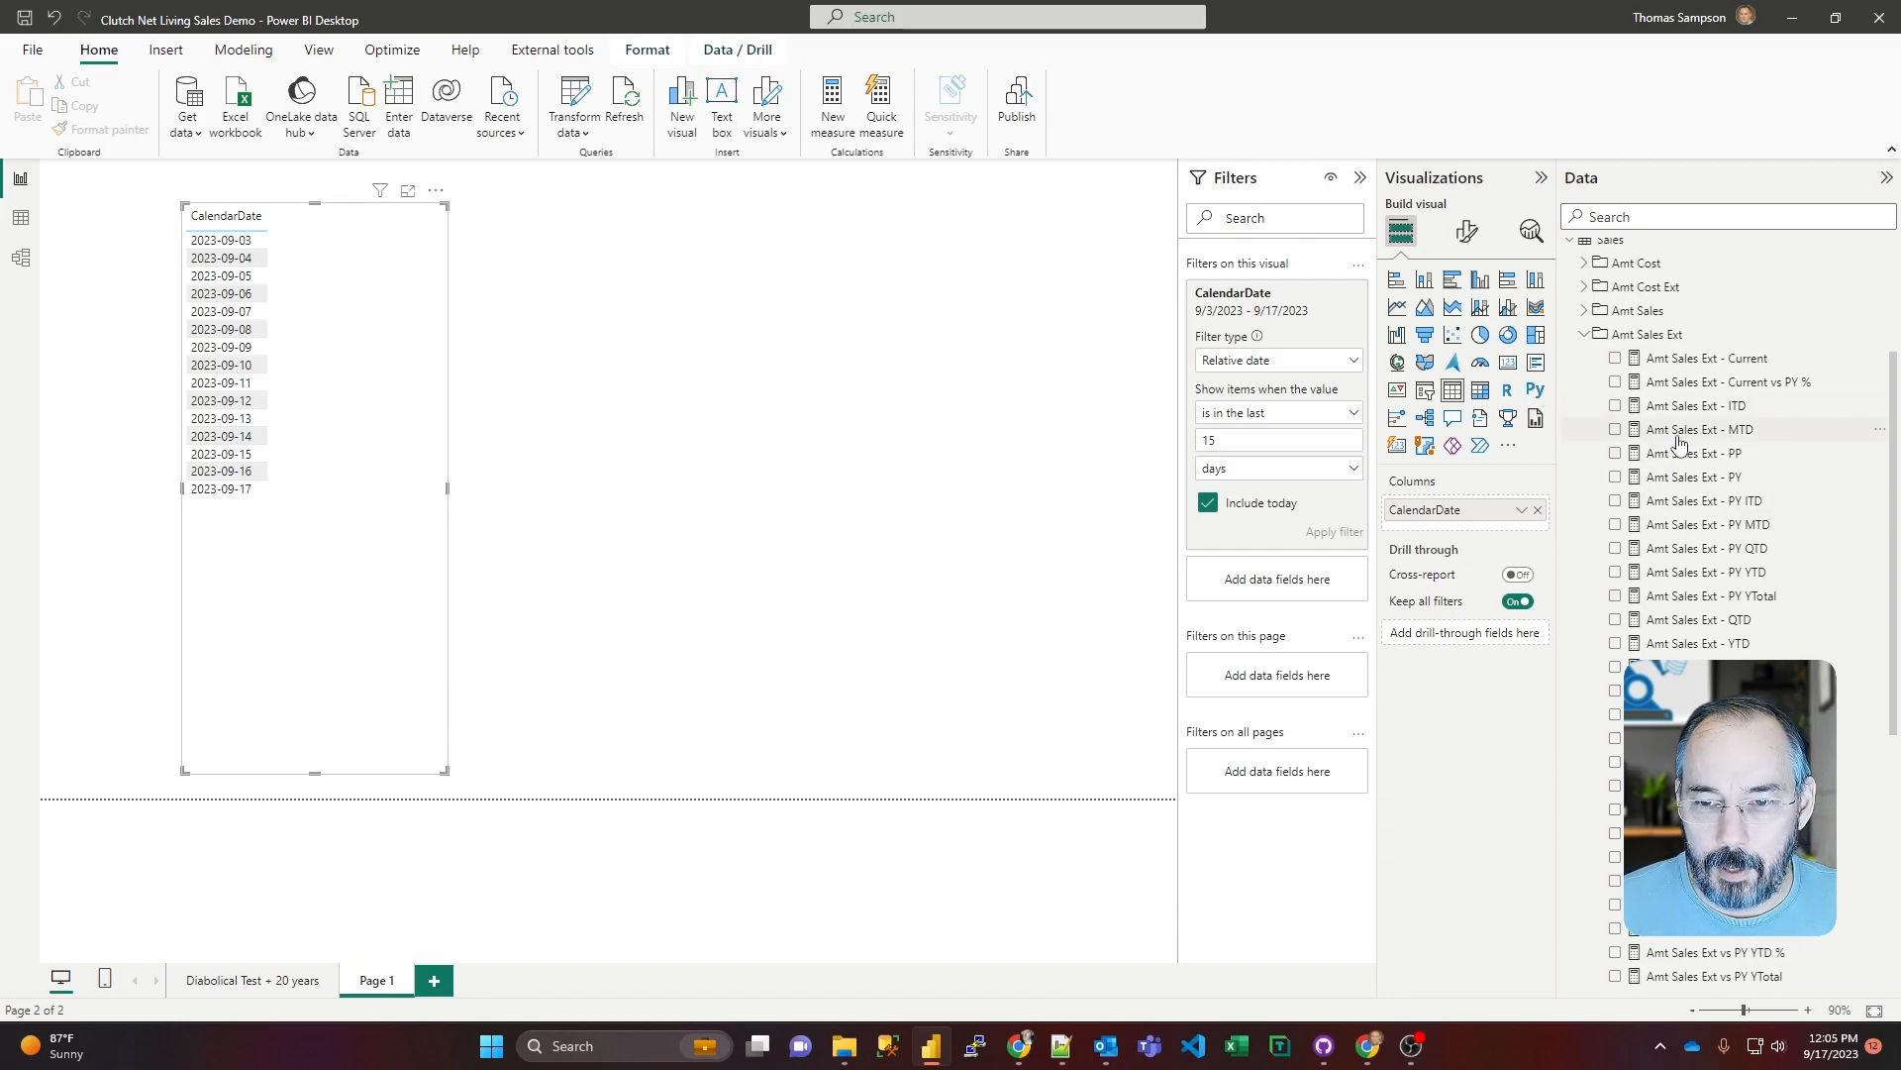
pyautogui.moveTo(1679, 442)
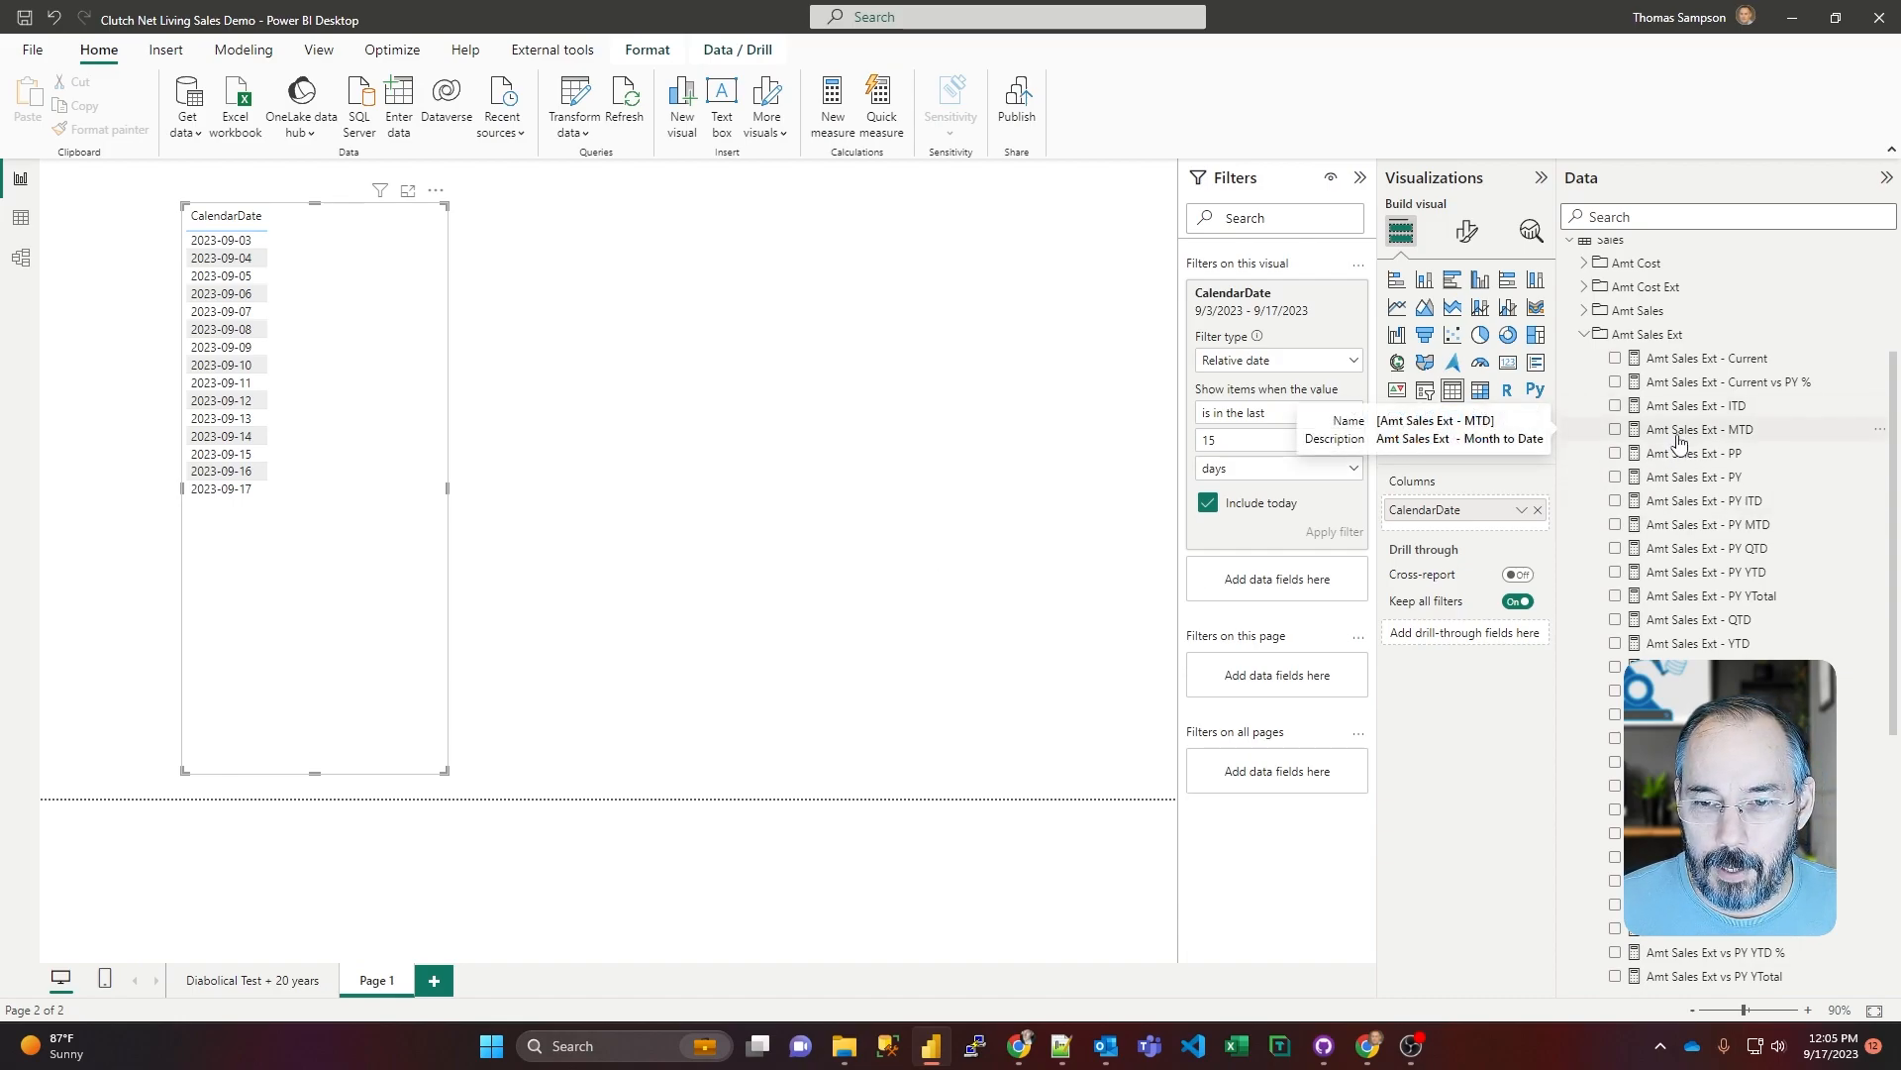
pyautogui.click(1615, 358)
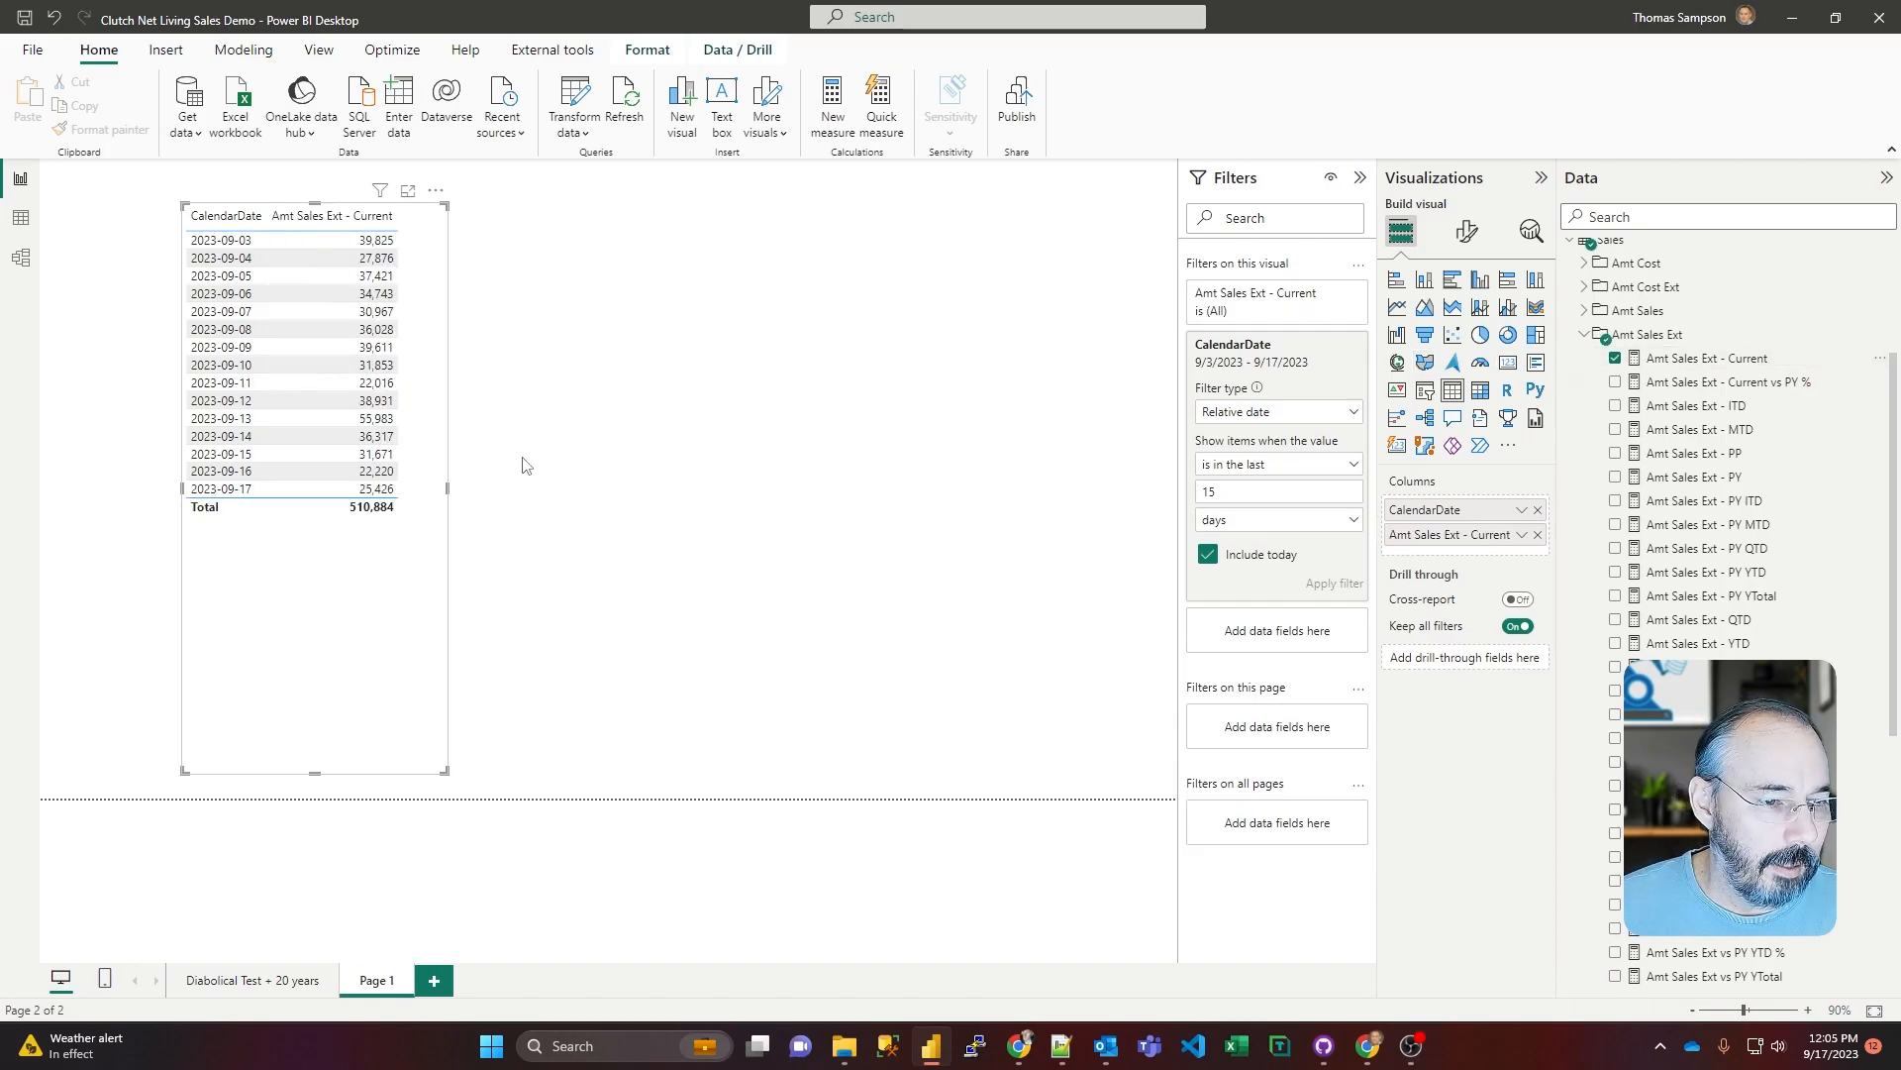
pyautogui.moveTo(447, 488); pyautogui.dragTo(941, 500)
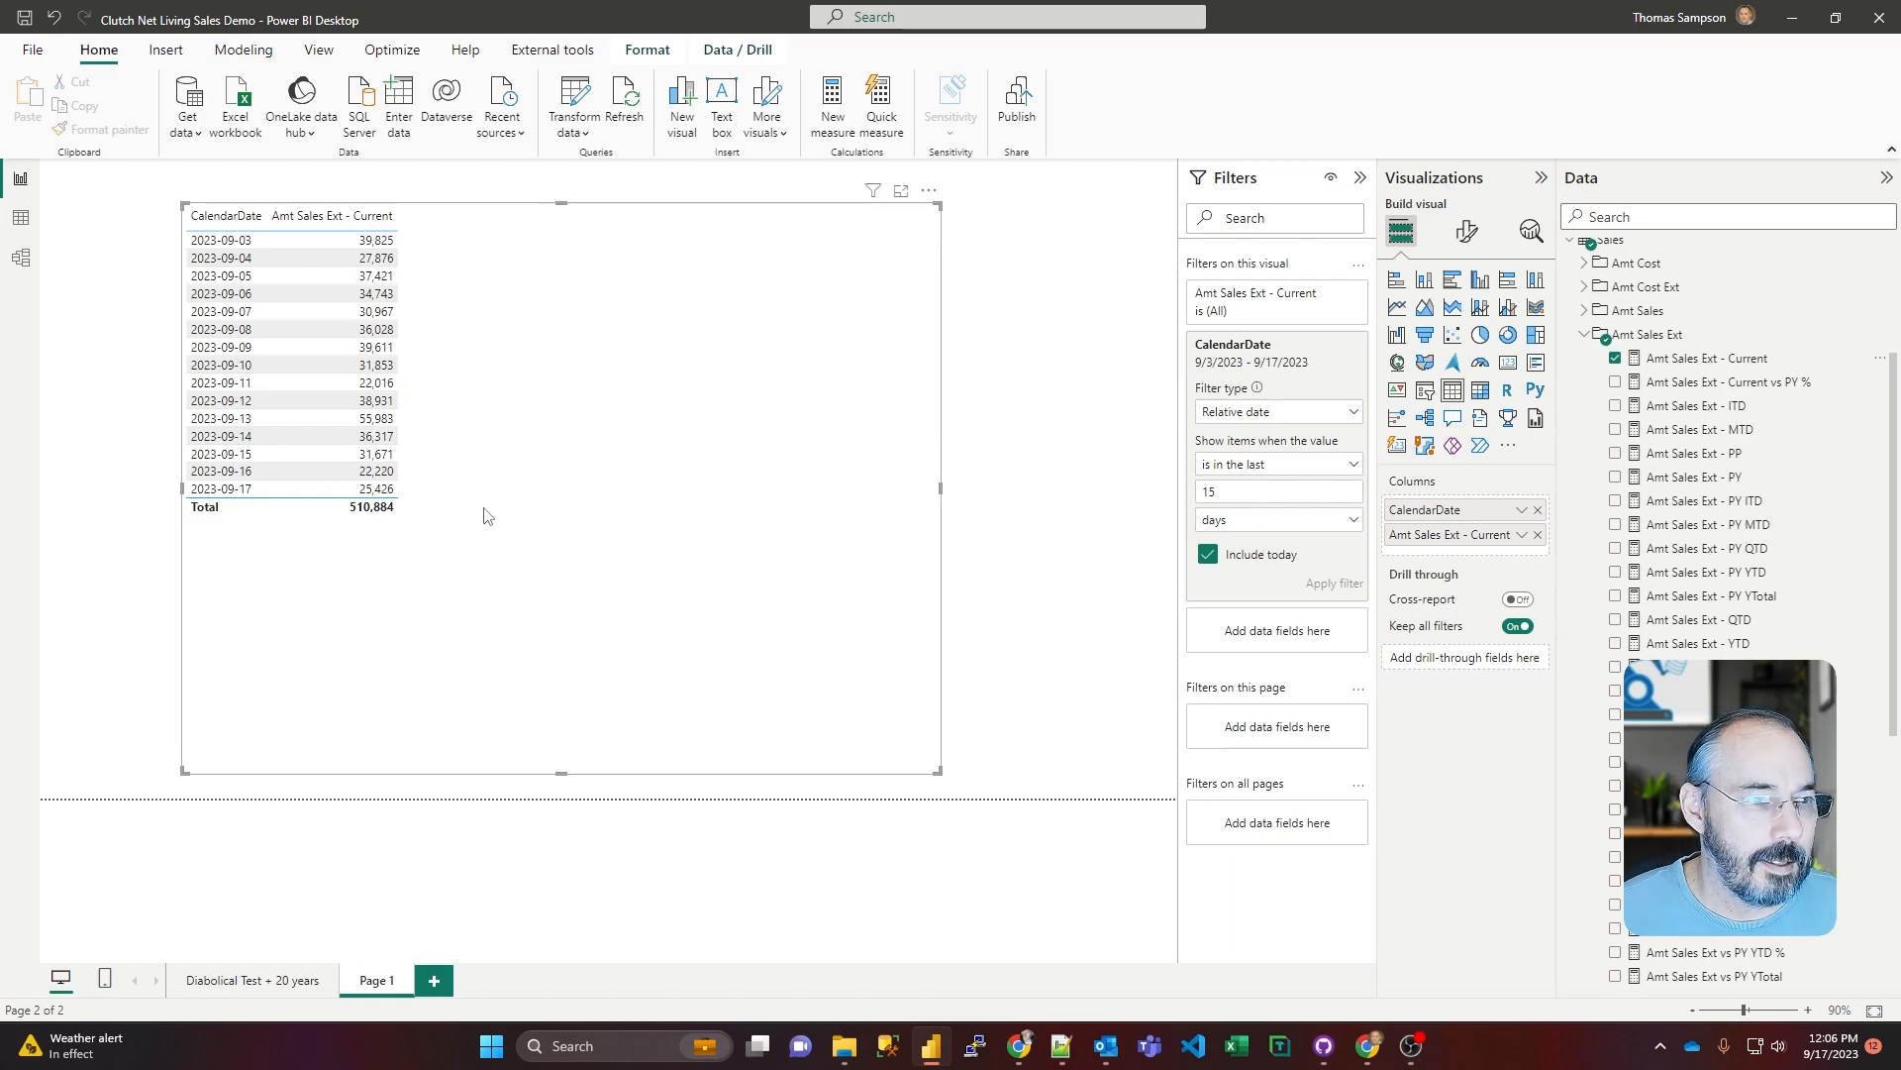
# Step: Review the prior-year and other time-based measures in the Sales table's Amt Sales Ext folder
pyautogui.scroll(-3, 1710, 495)
pyautogui.scroll(3, 1708, 503)
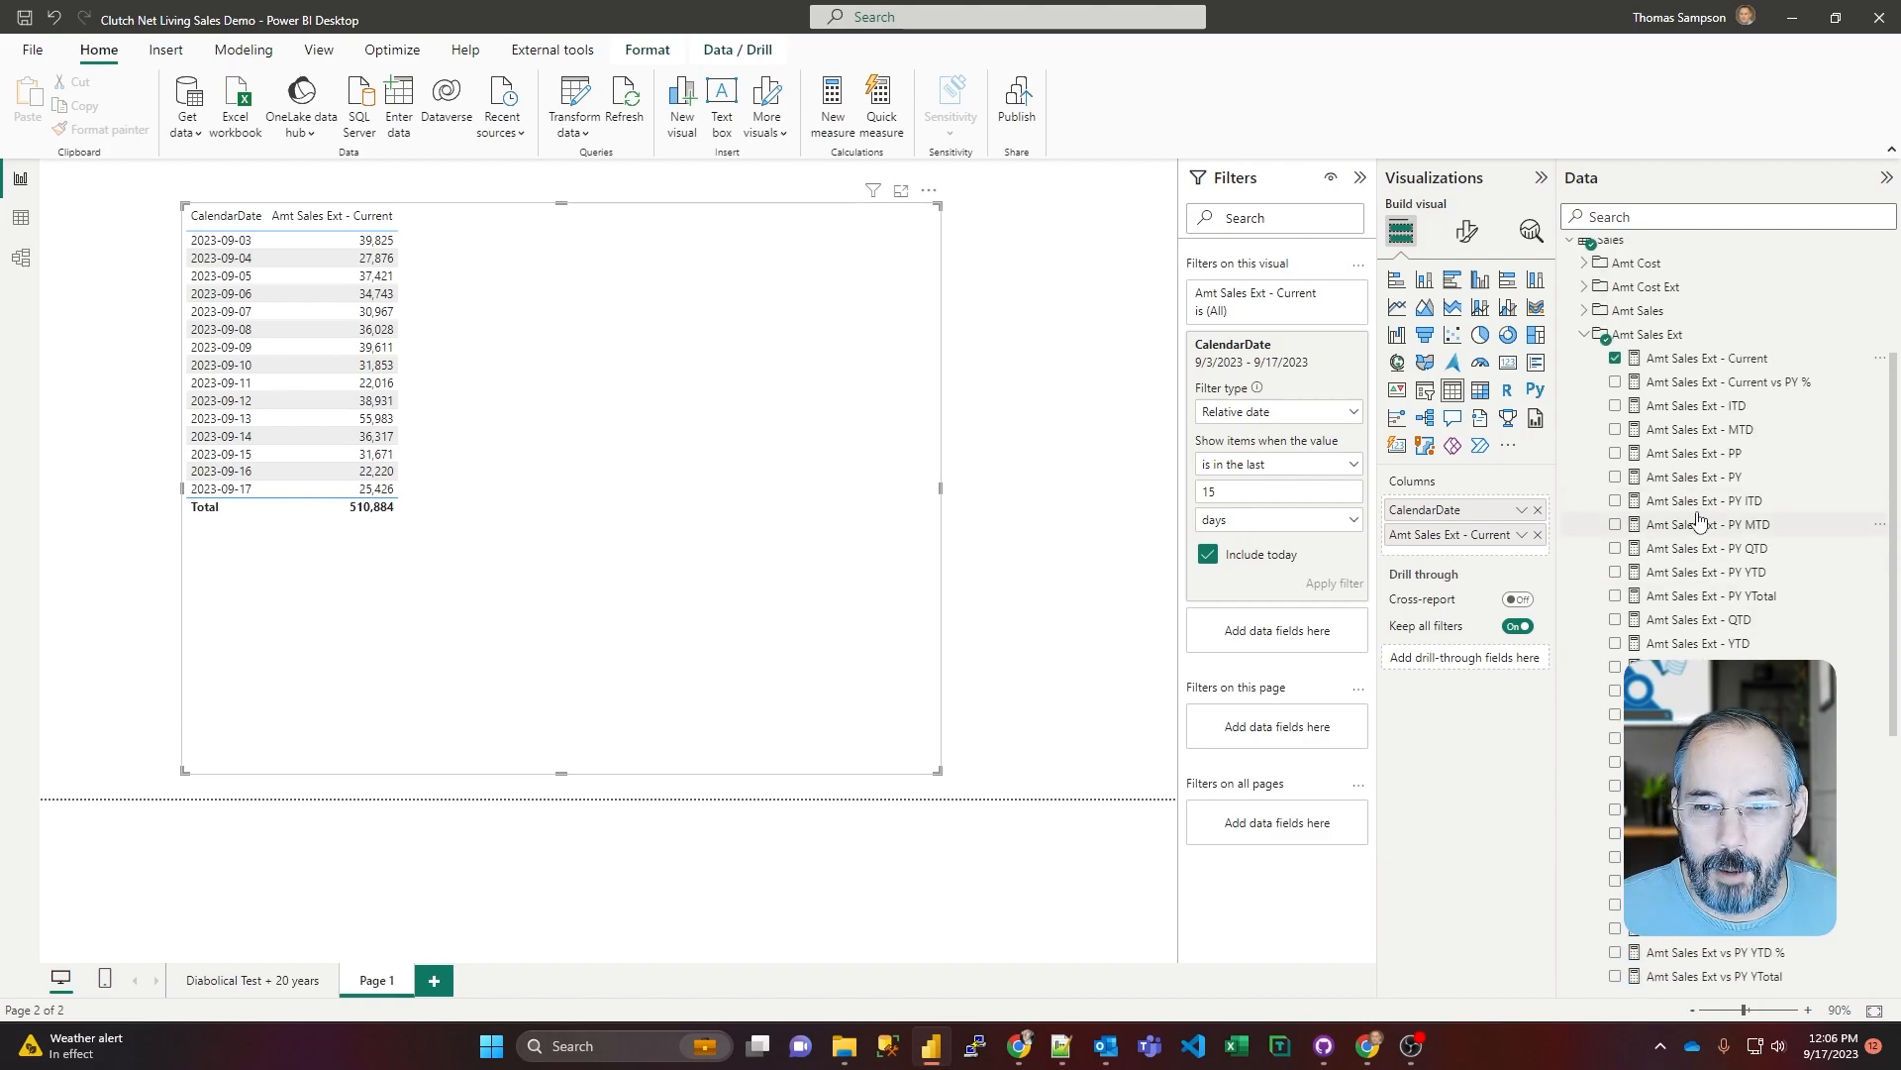
pyautogui.moveTo(1703, 491)
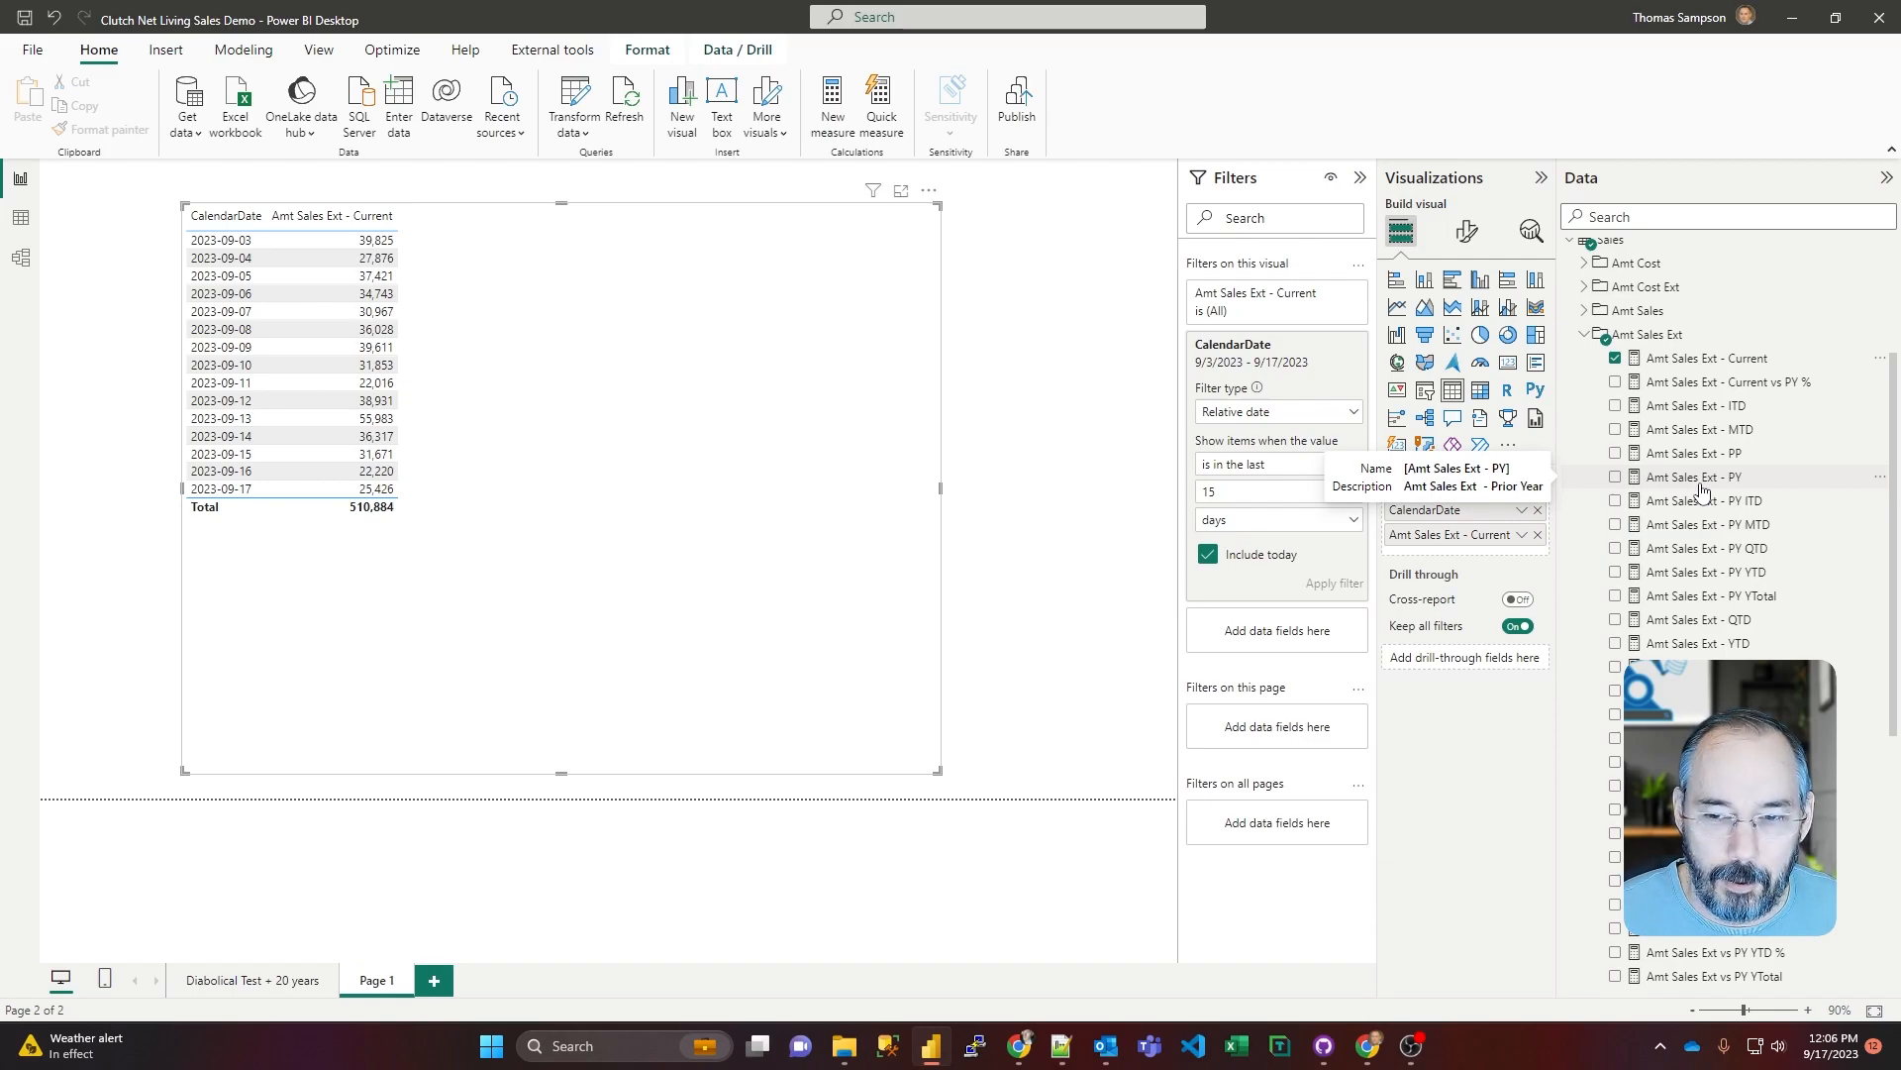
pyautogui.scroll(-3, 1723, 603)
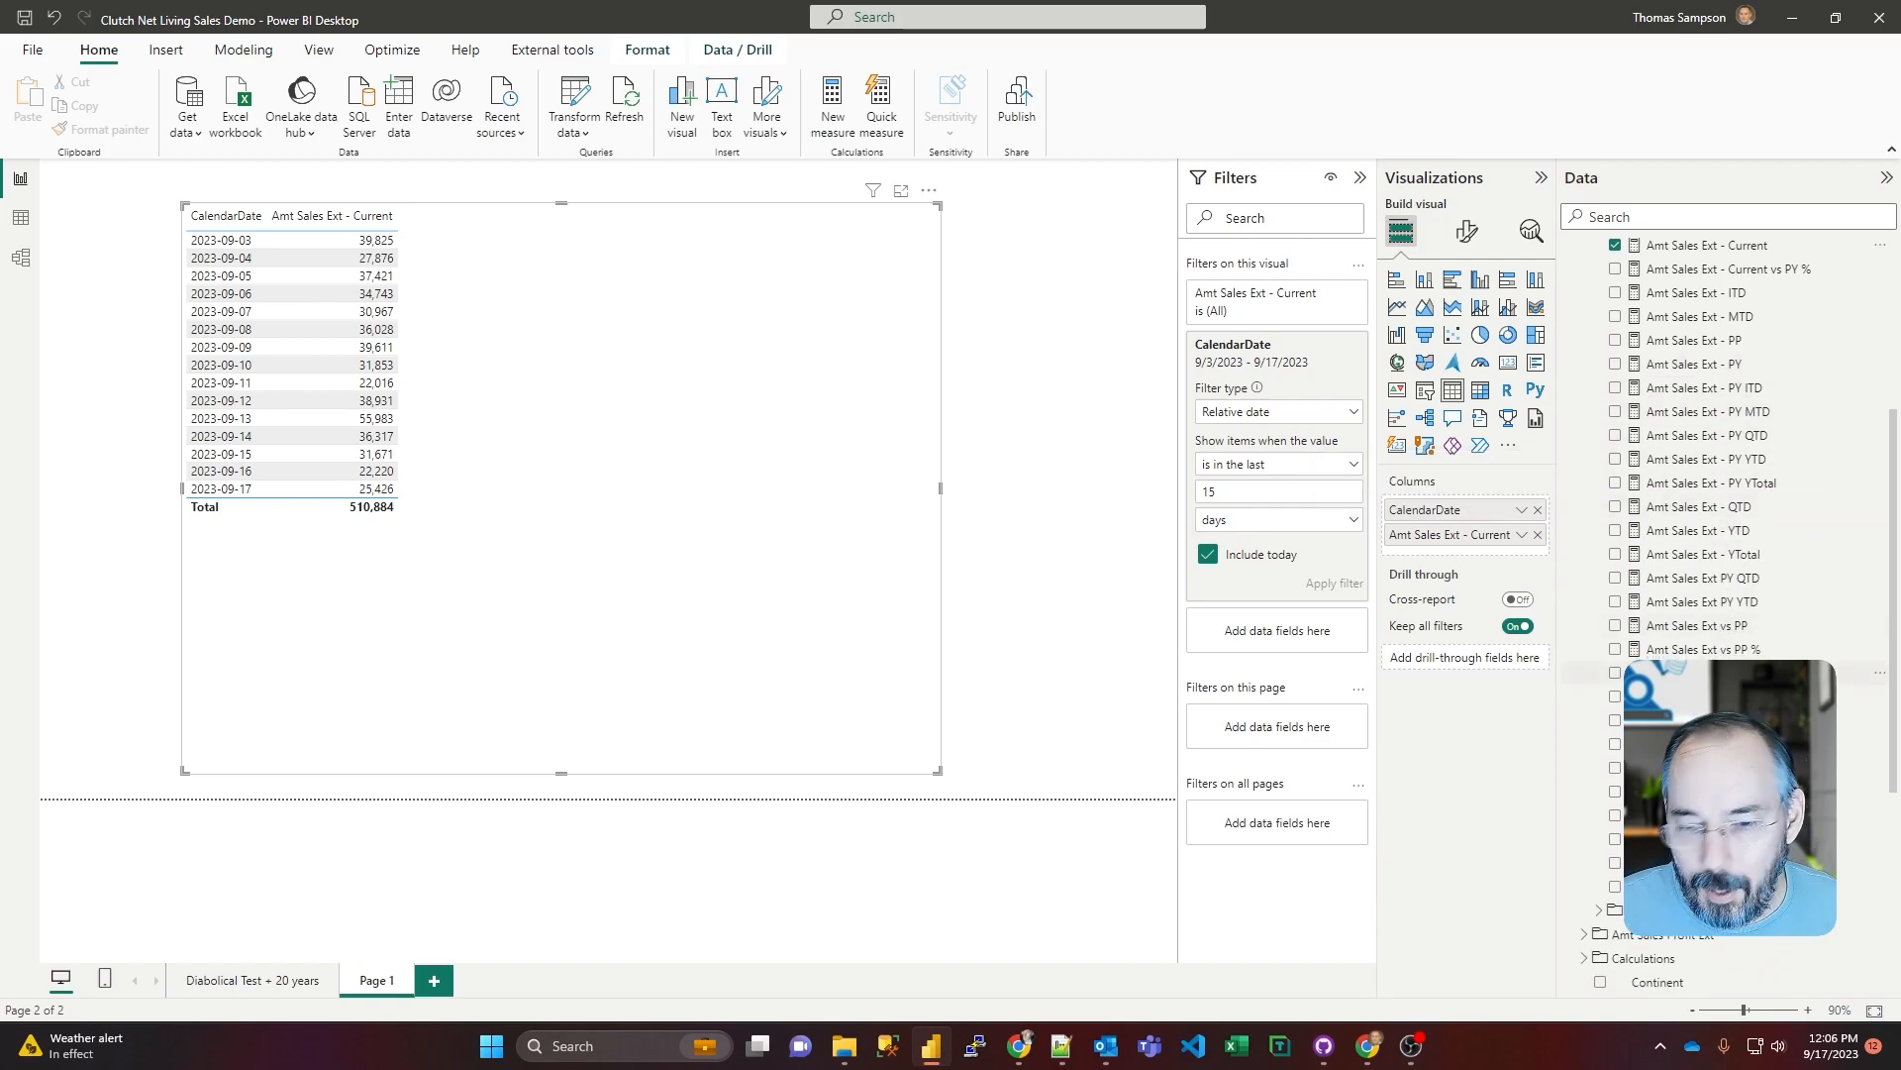
pyautogui.scroll(3, 1723, 594)
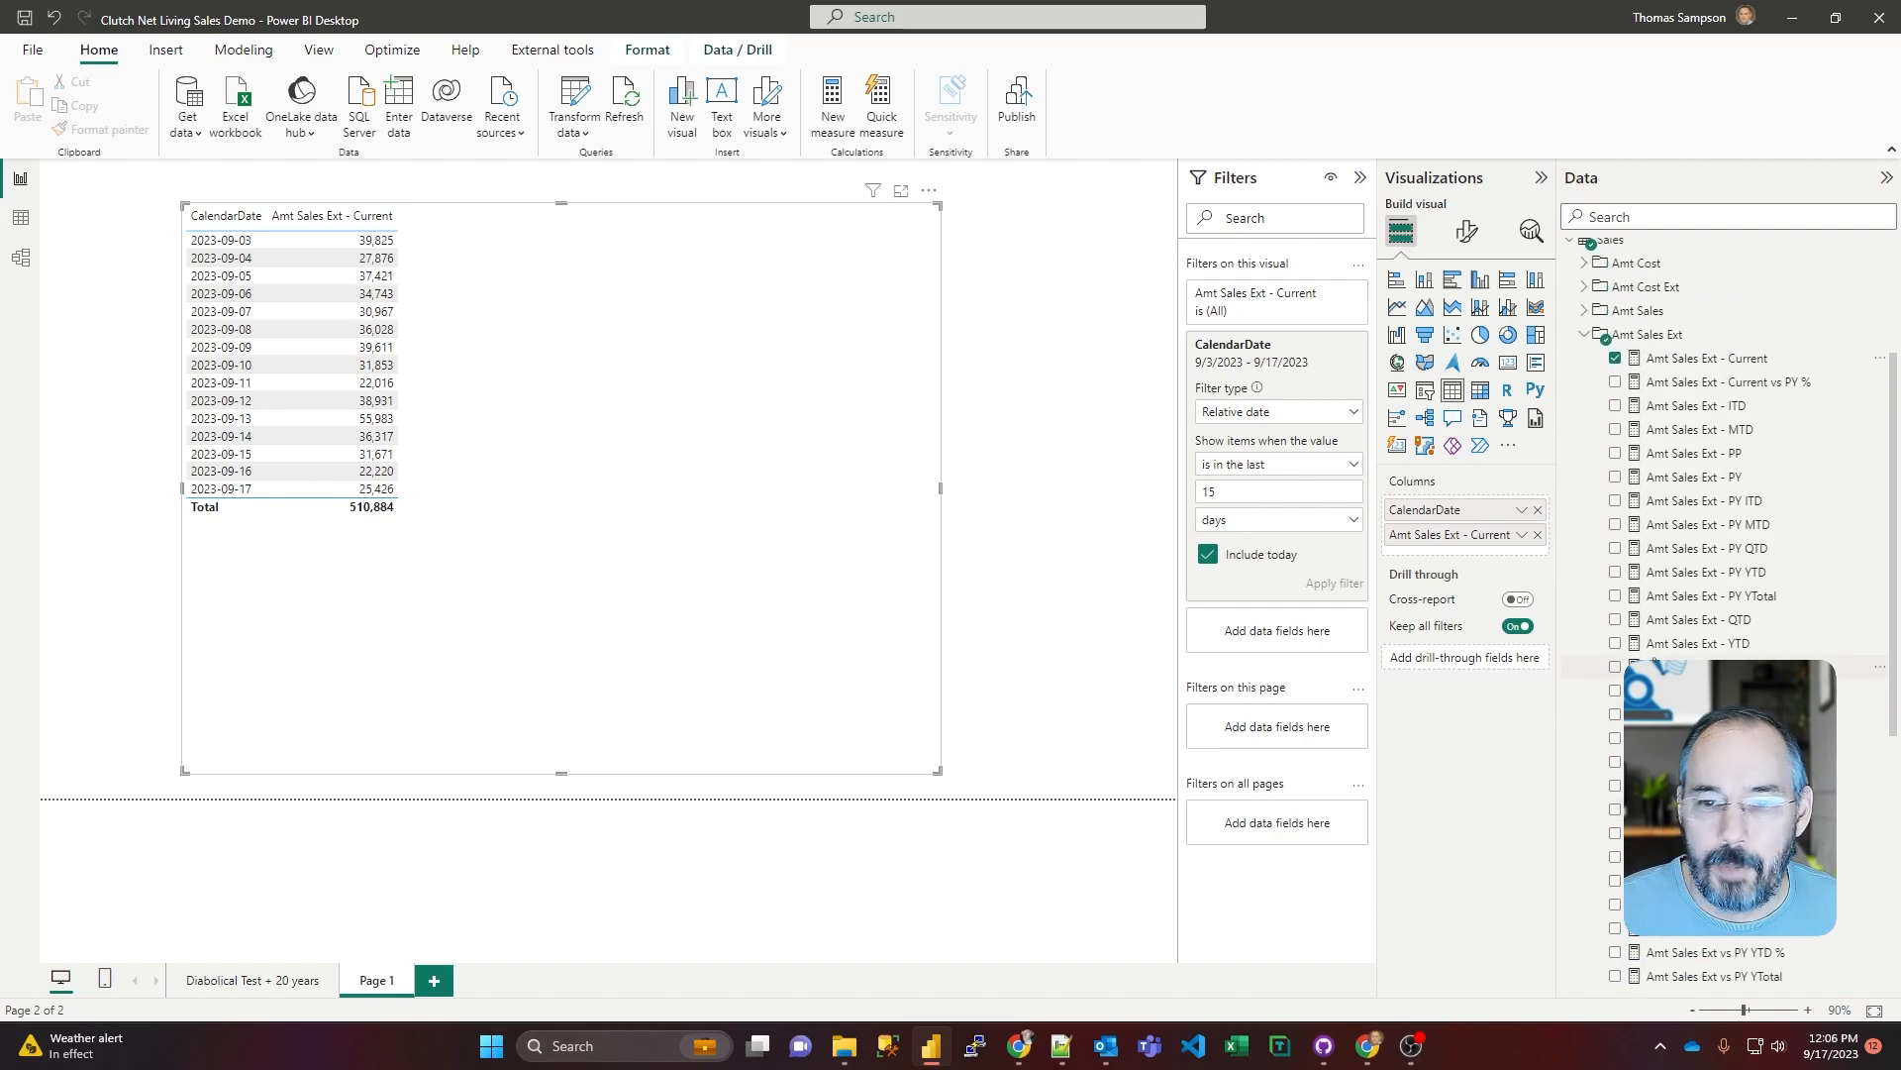
pyautogui.moveTo(1724, 665)
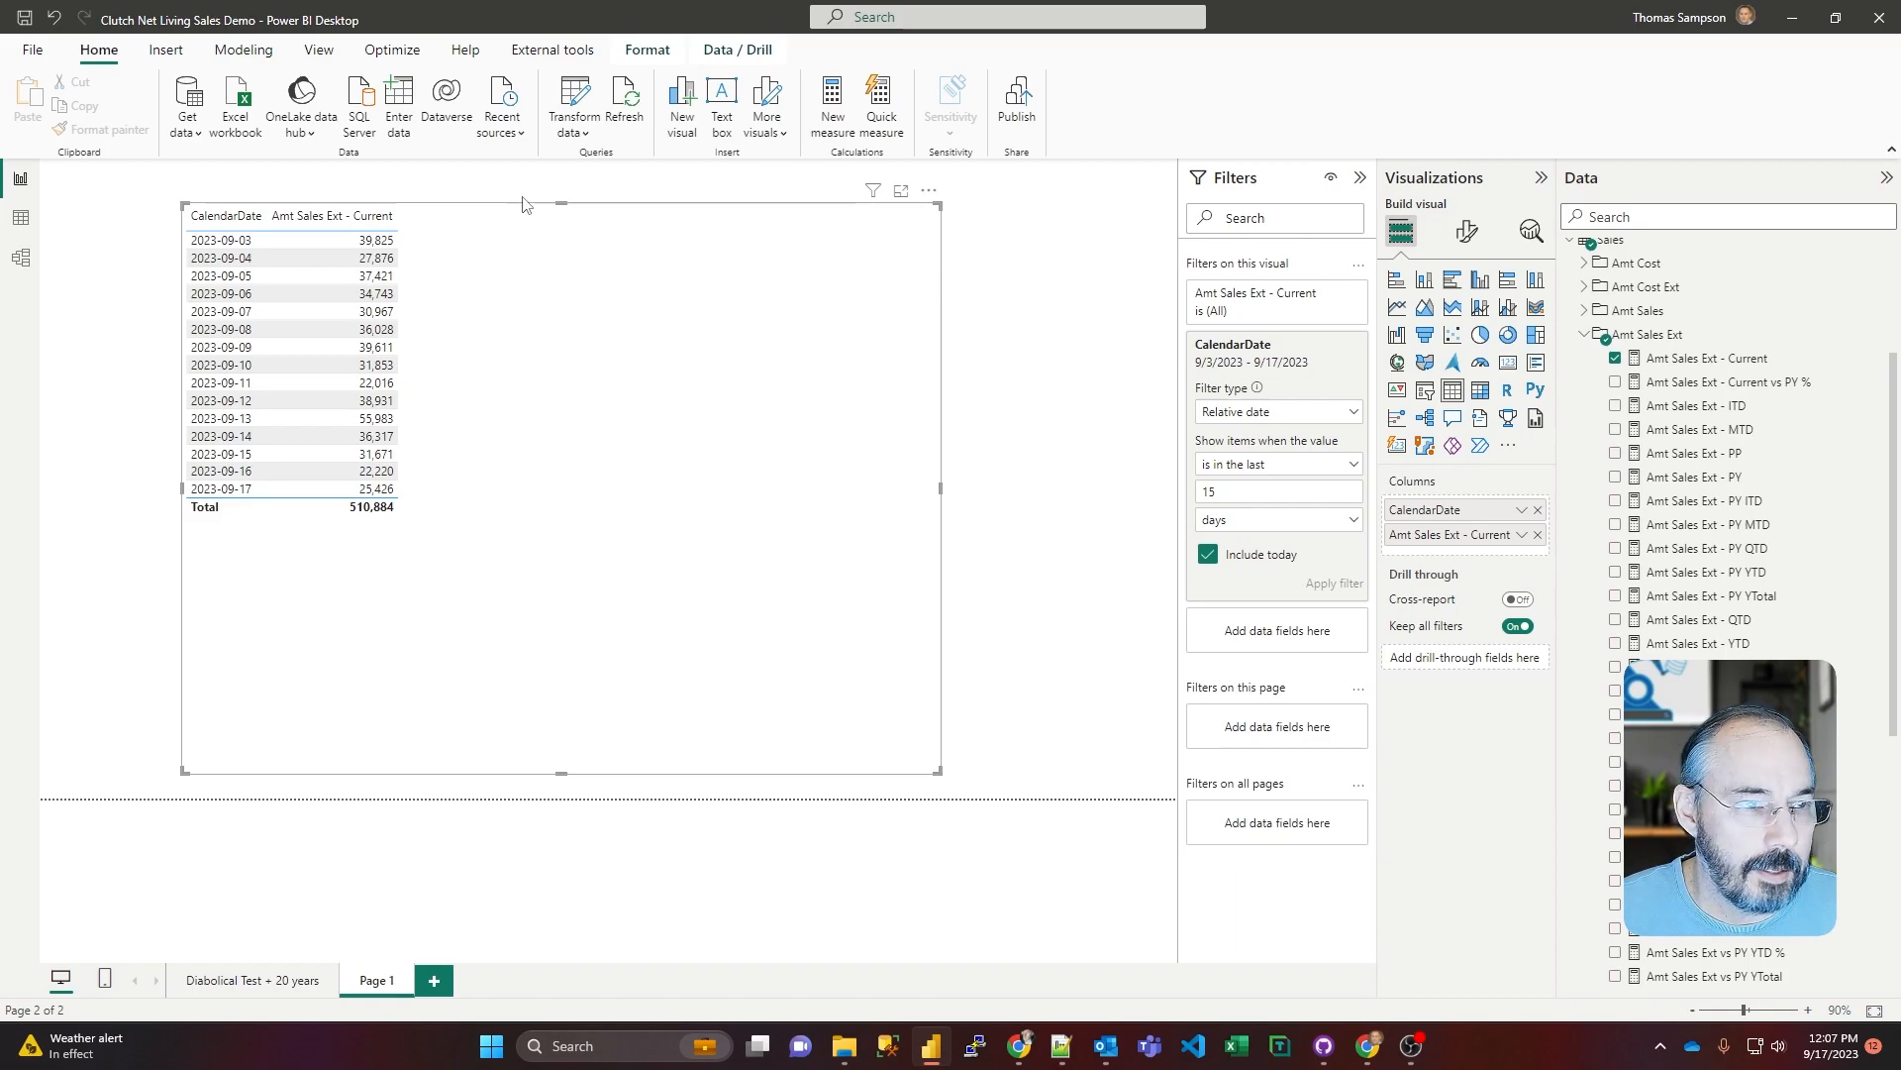
# Step: Open the model in Tabular Editor 3, maximize its window, and widen the TOM Explorer pane
pyautogui.click(546, 50)
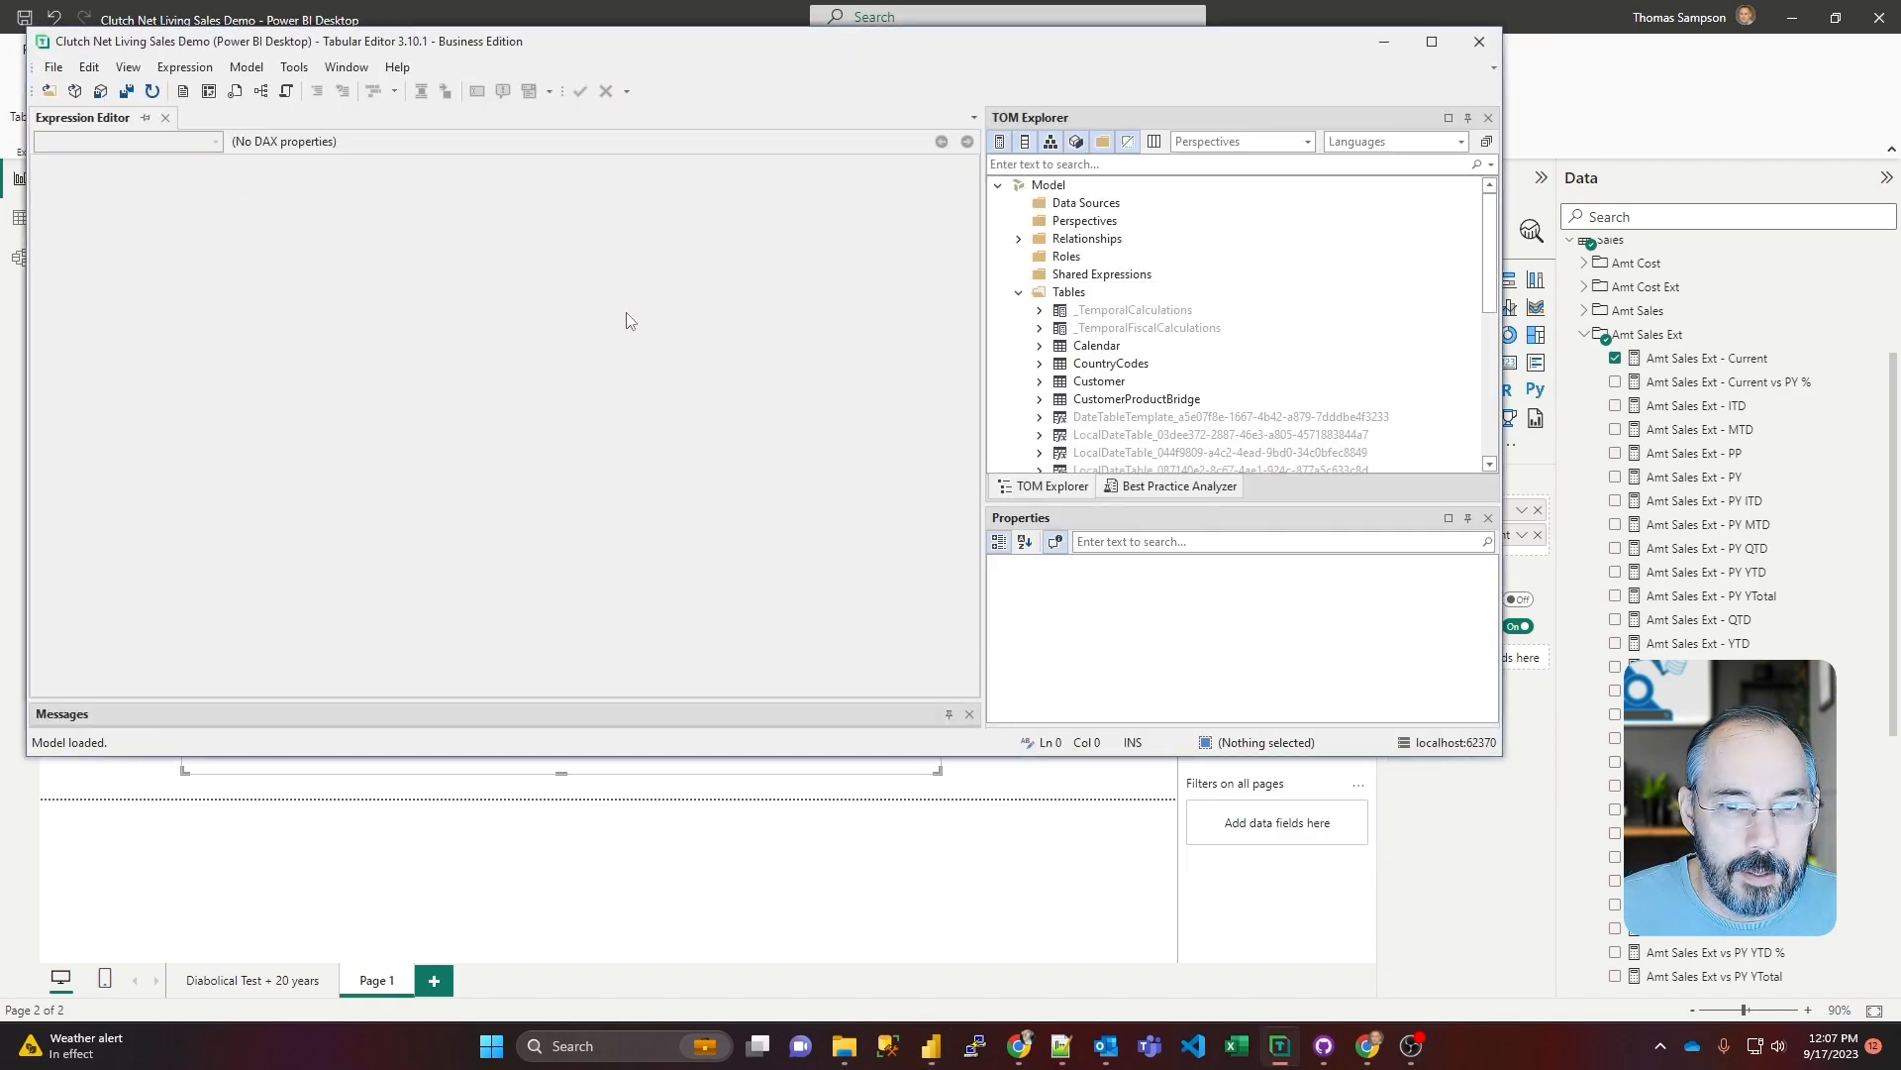
pyautogui.moveTo(719, 48); pyautogui.dragTo(727, 132)
pyautogui.moveTo(1511, 510); pyautogui.dragTo(1725, 505)
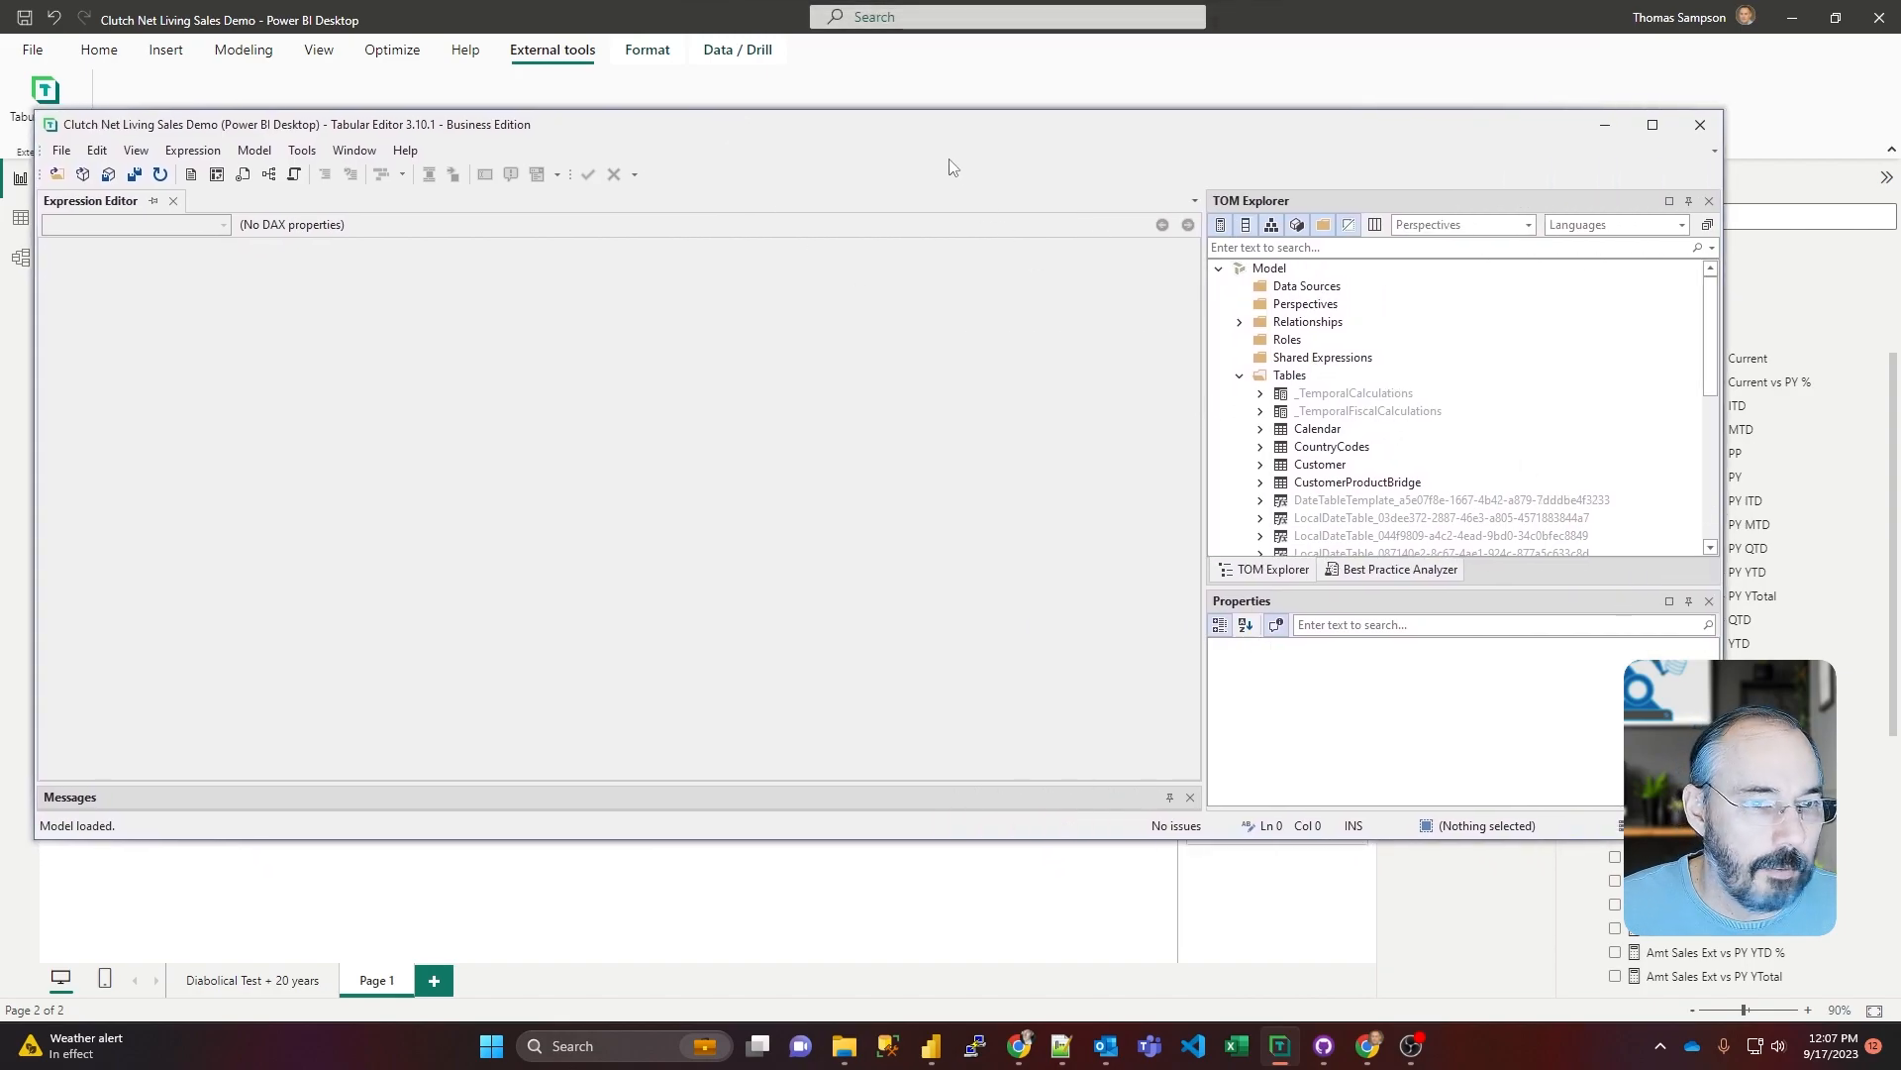
pyautogui.moveTo(955, 132); pyautogui.dragTo(992, 175)
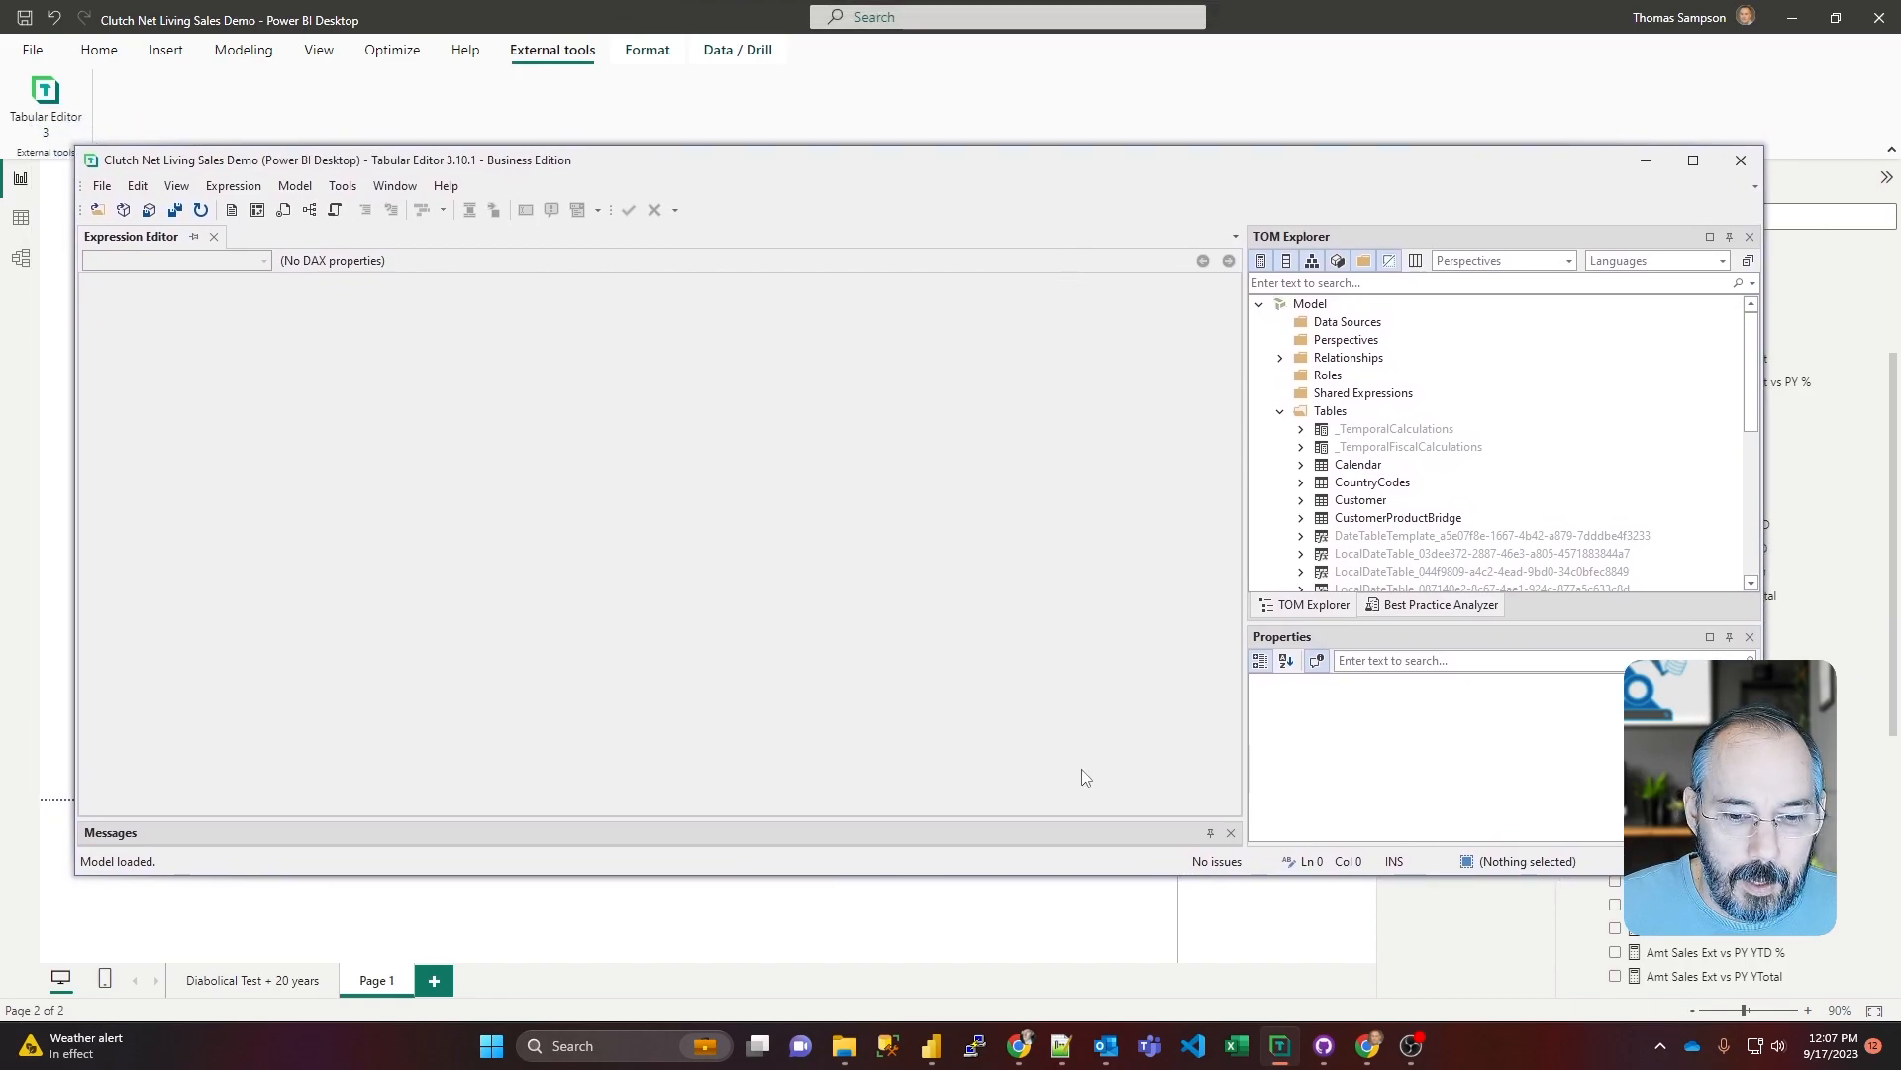
pyautogui.moveTo(1031, 876); pyautogui.dragTo(1040, 958)
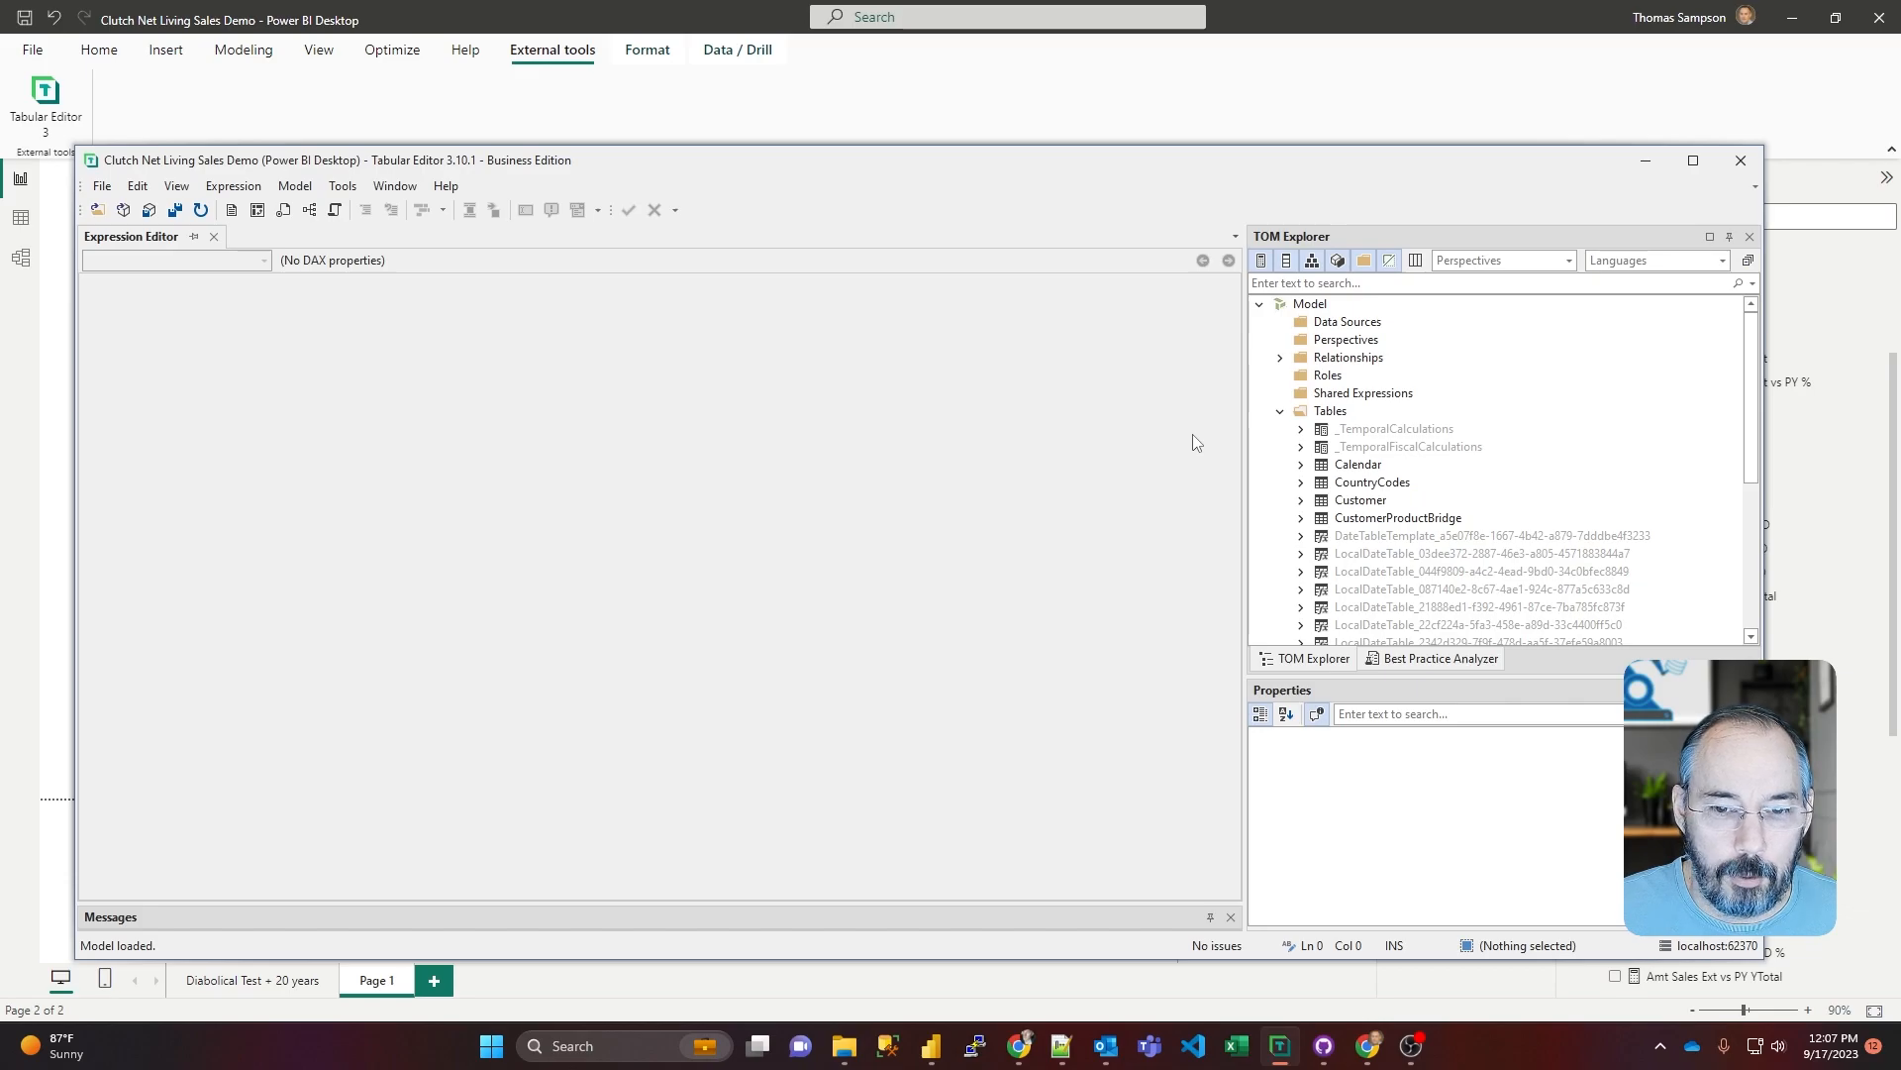
pyautogui.click(1692, 159)
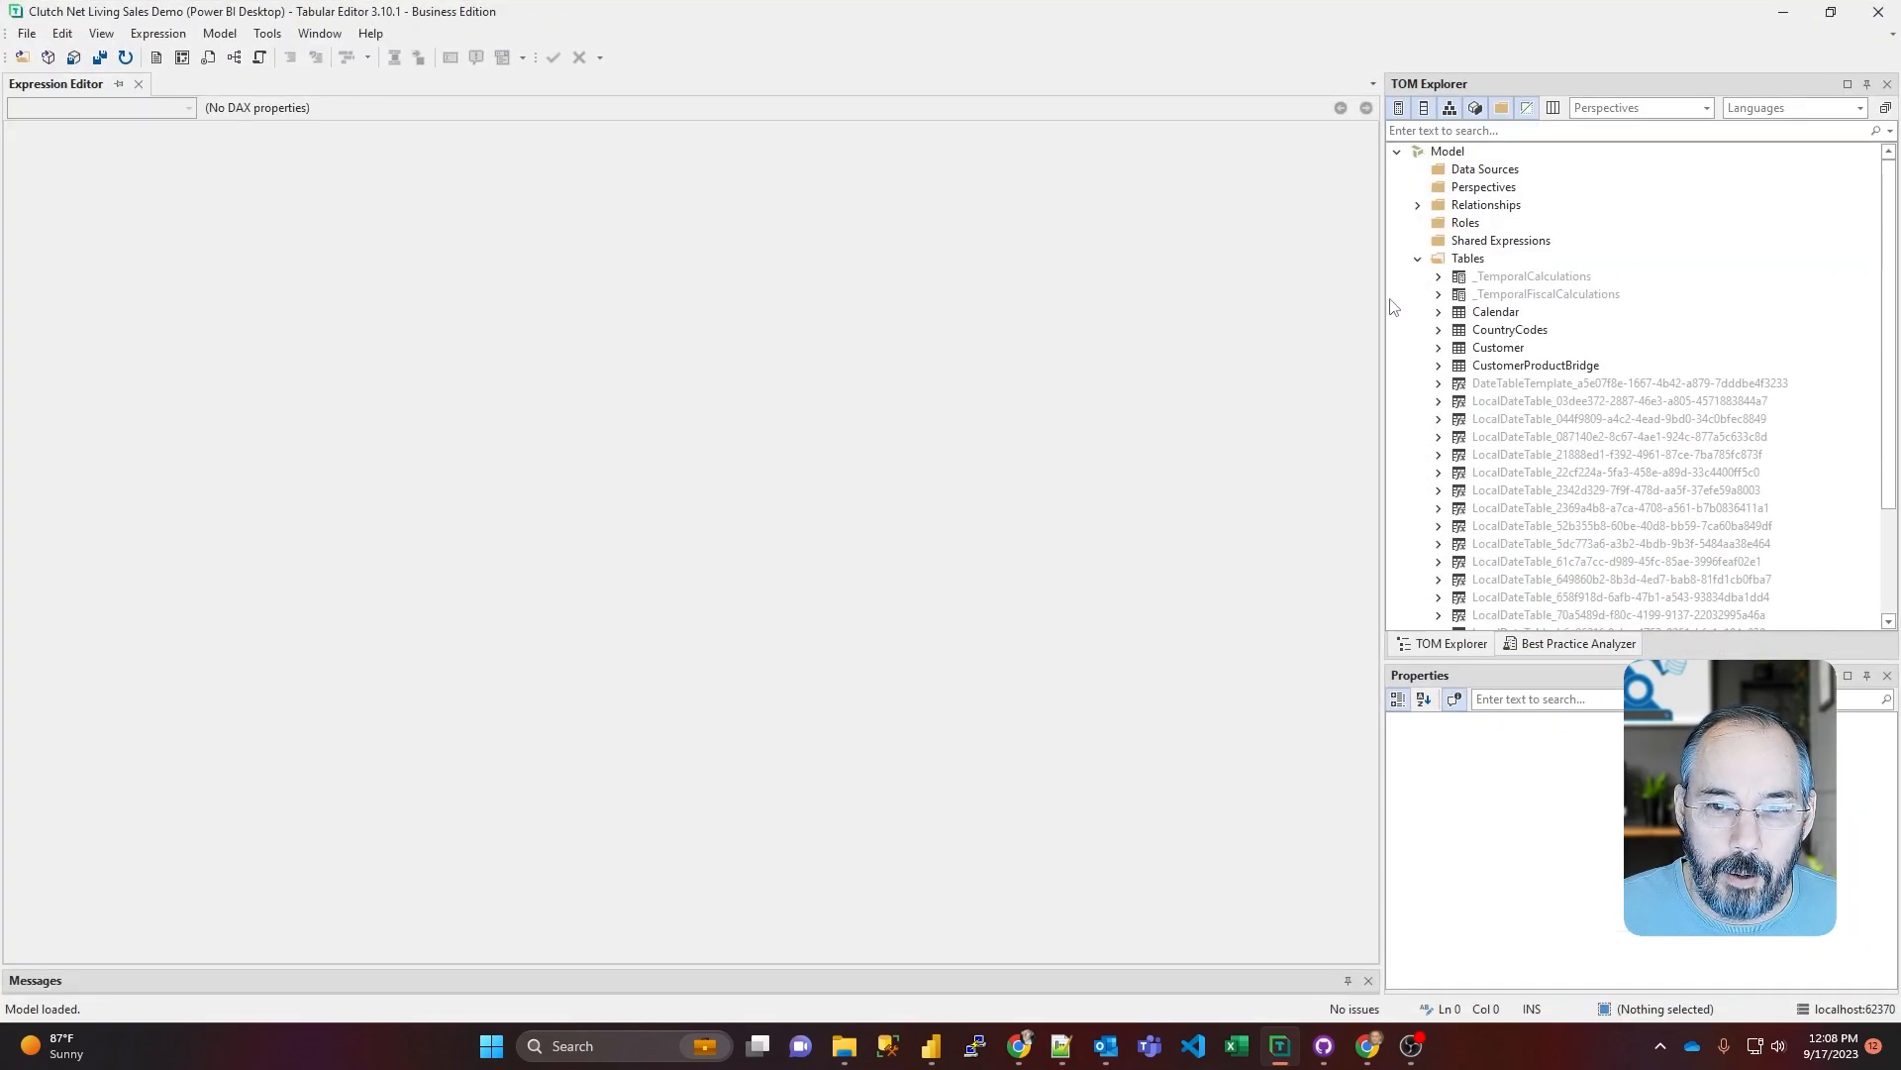
pyautogui.moveTo(1381, 297); pyautogui.dragTo(1261, 297)
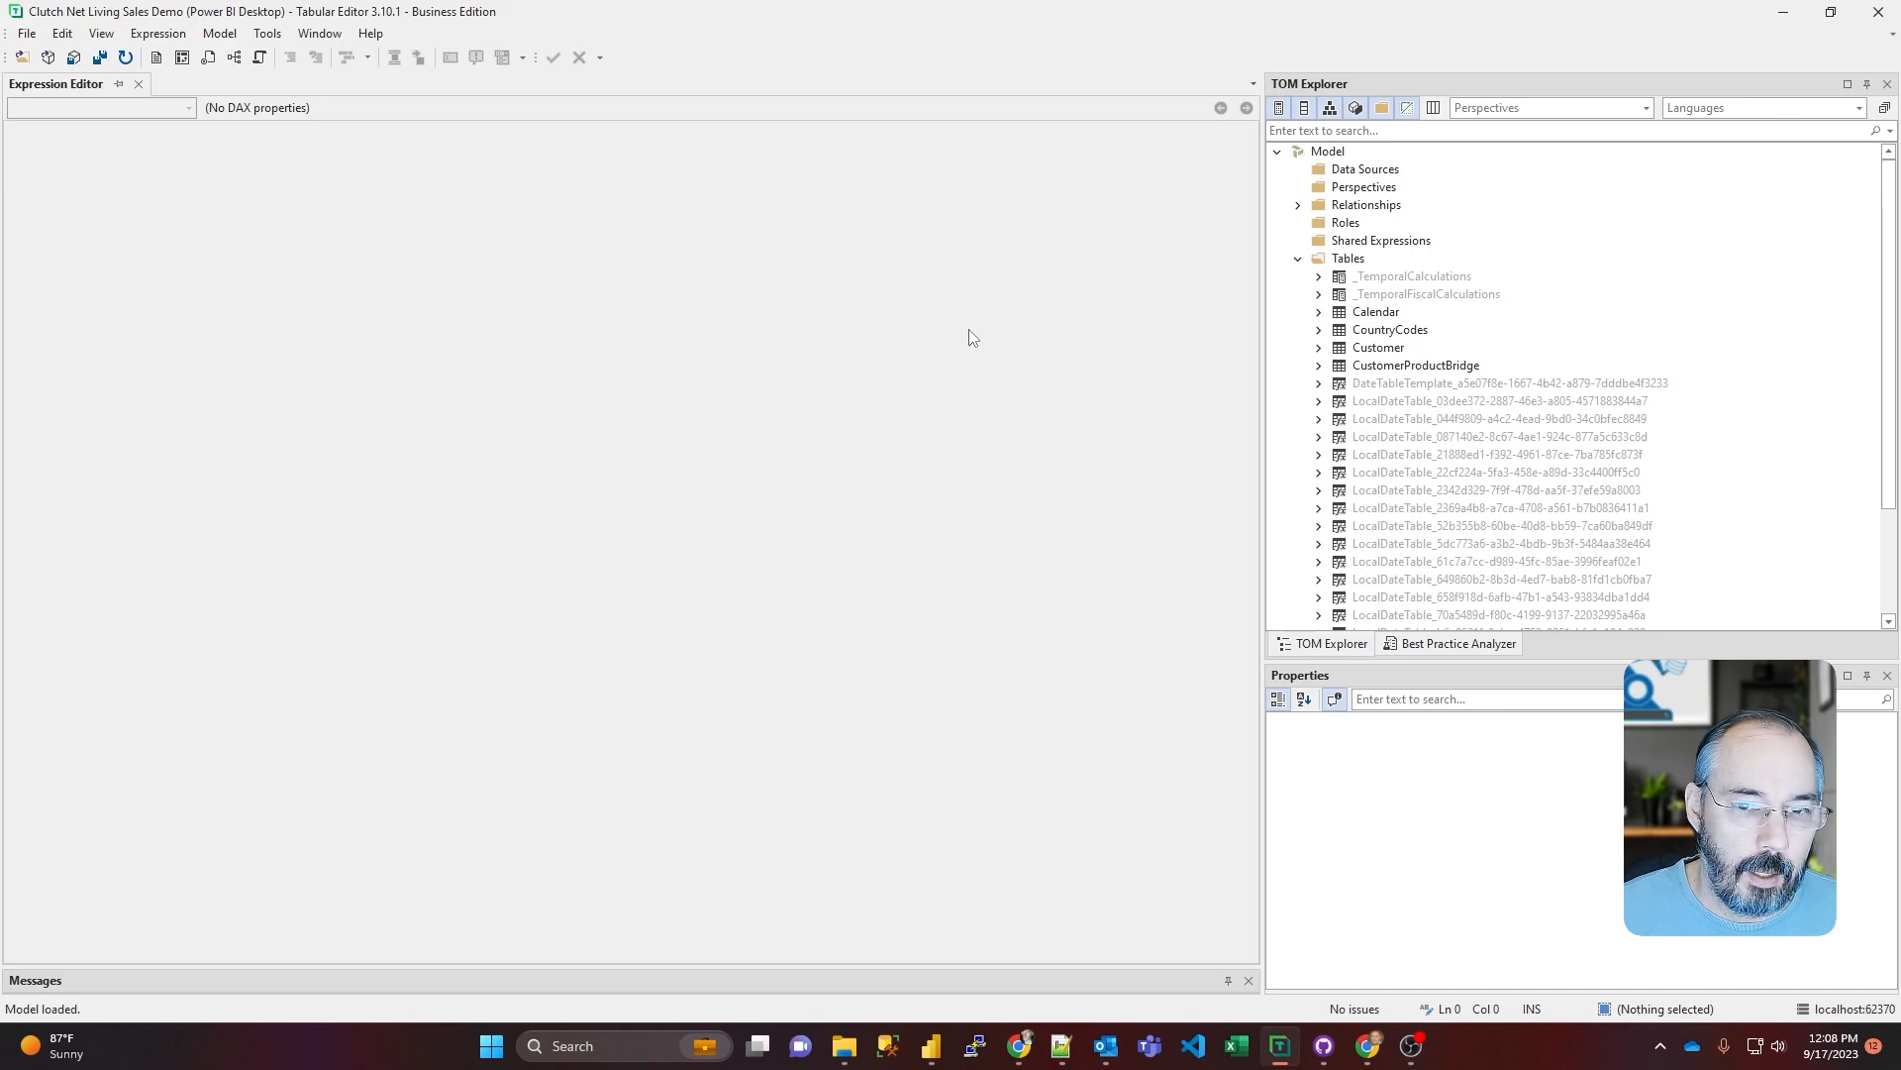
# Step: Review the DAX expressions of the Current, YoY, MTD, QTD and YTD calculation items in _TemporalFiscalCalculations
pyautogui.click(1318, 294)
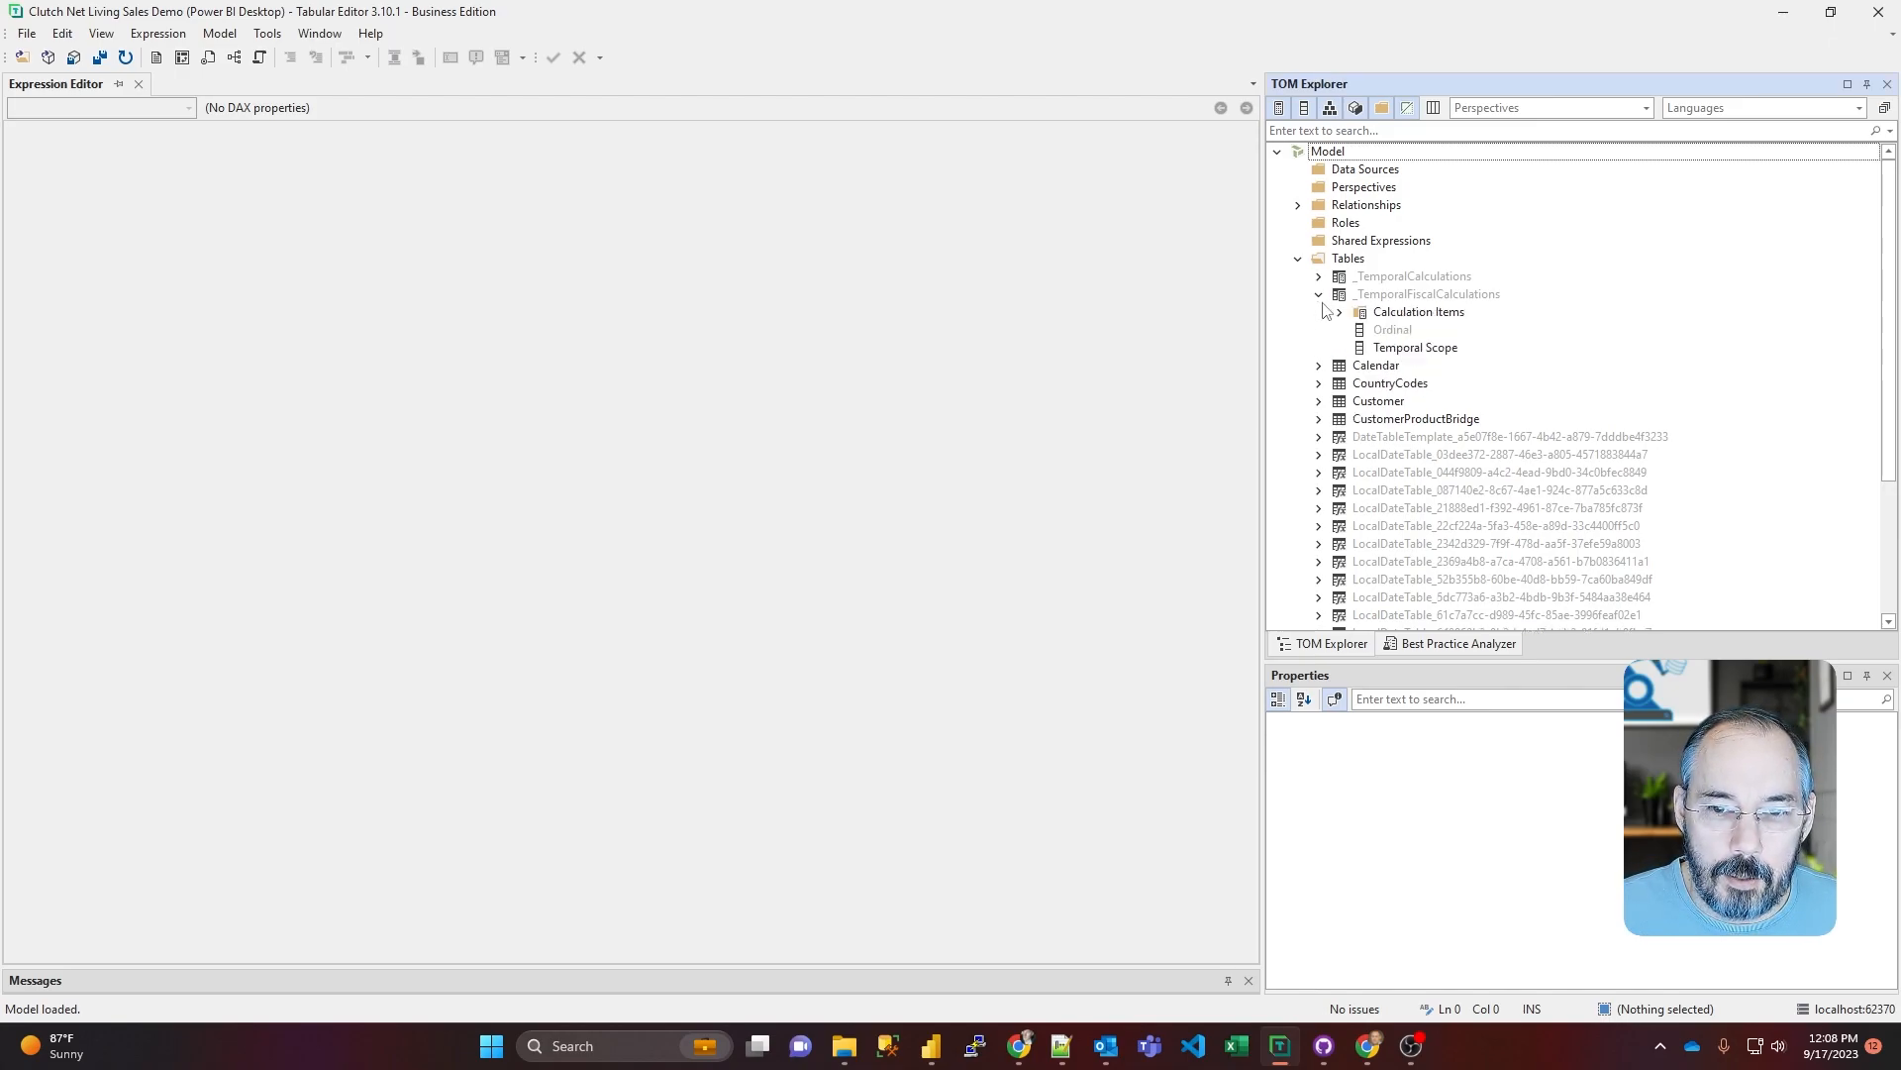
pyautogui.click(1339, 312)
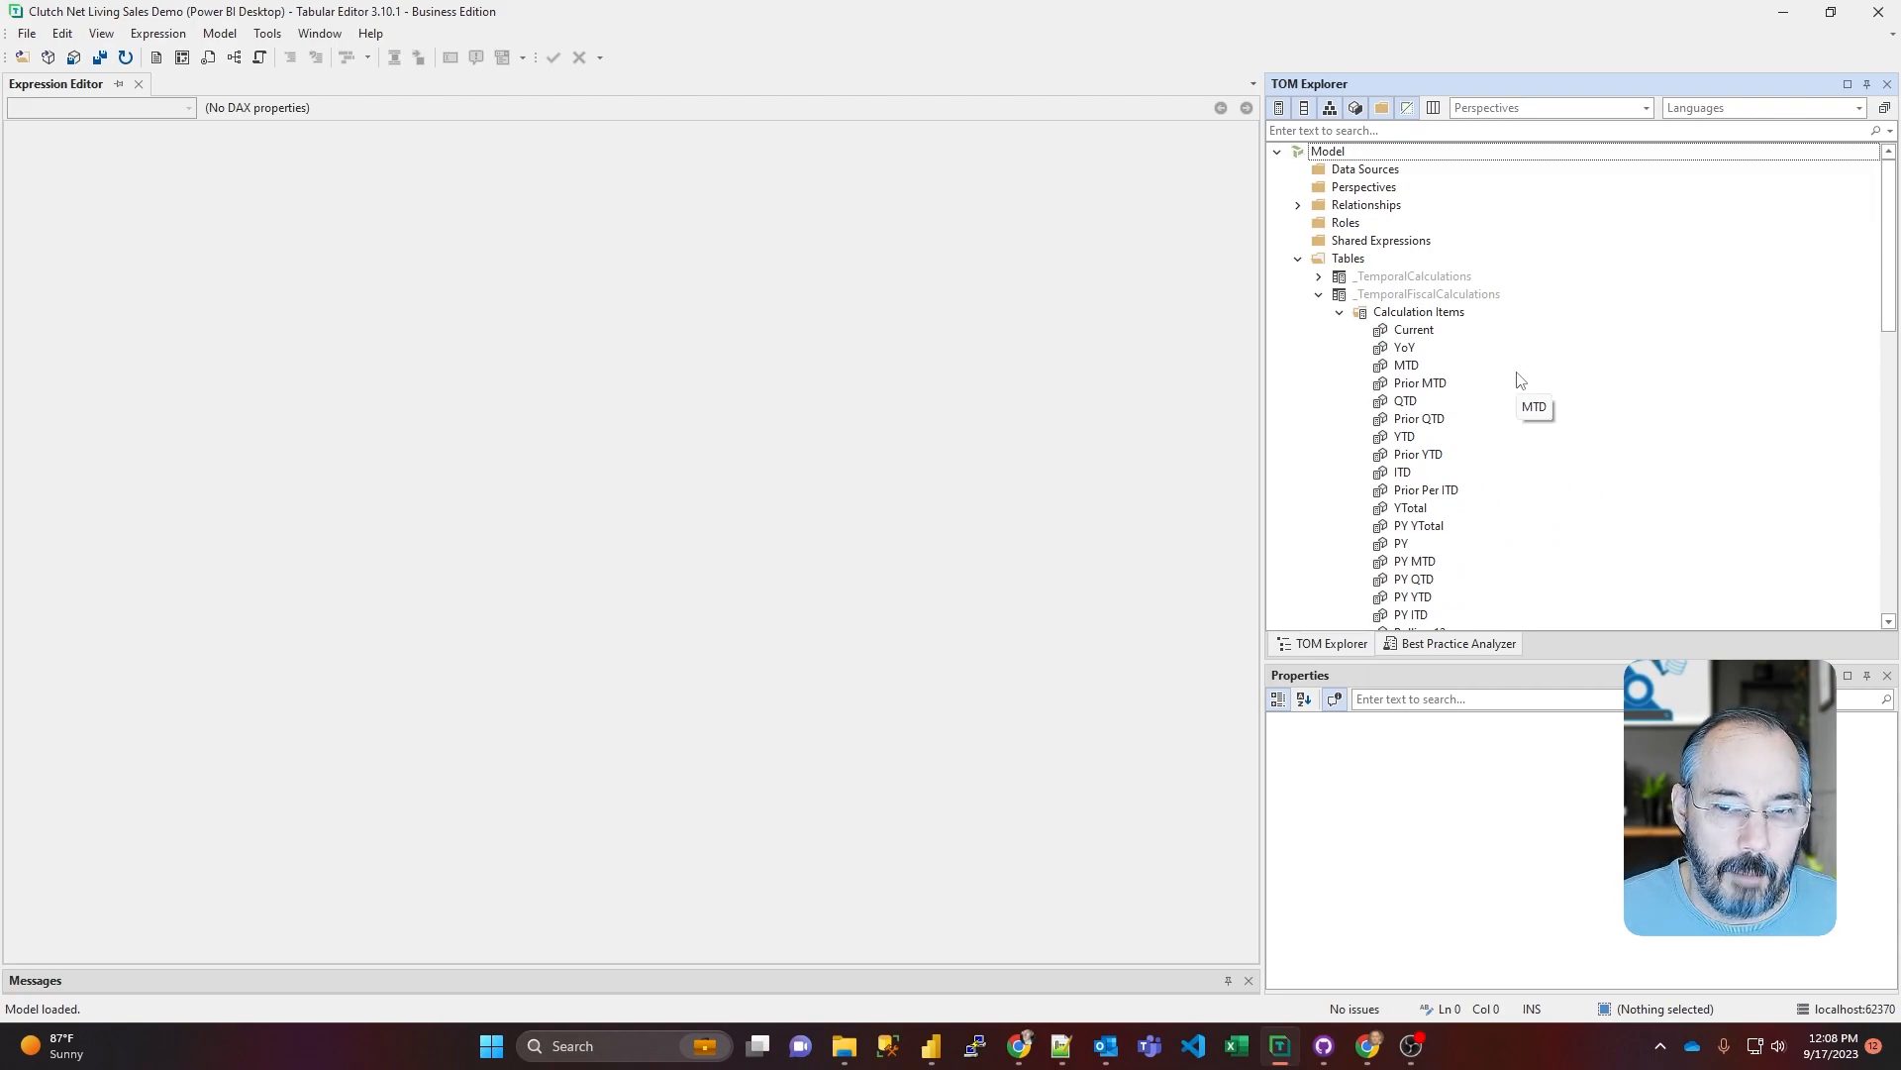
pyautogui.click(1414, 334)
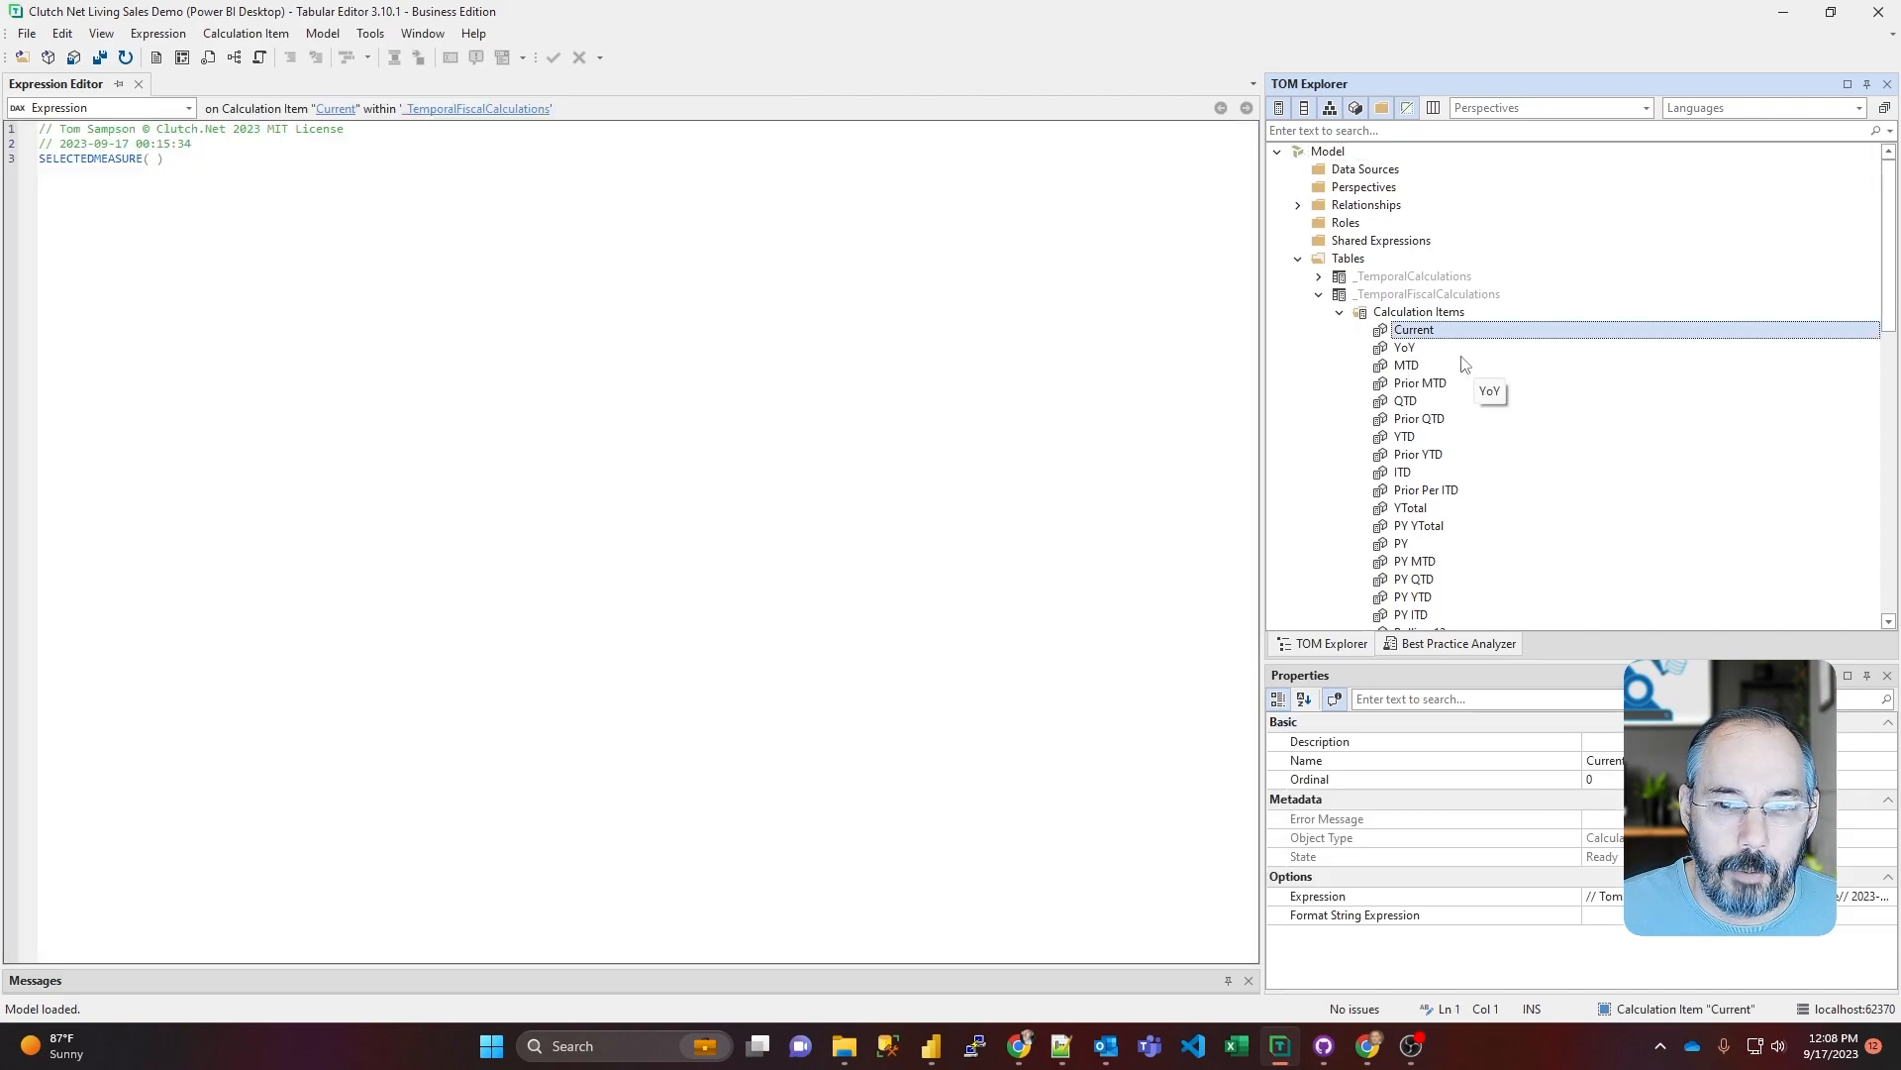
pyautogui.click(1406, 349)
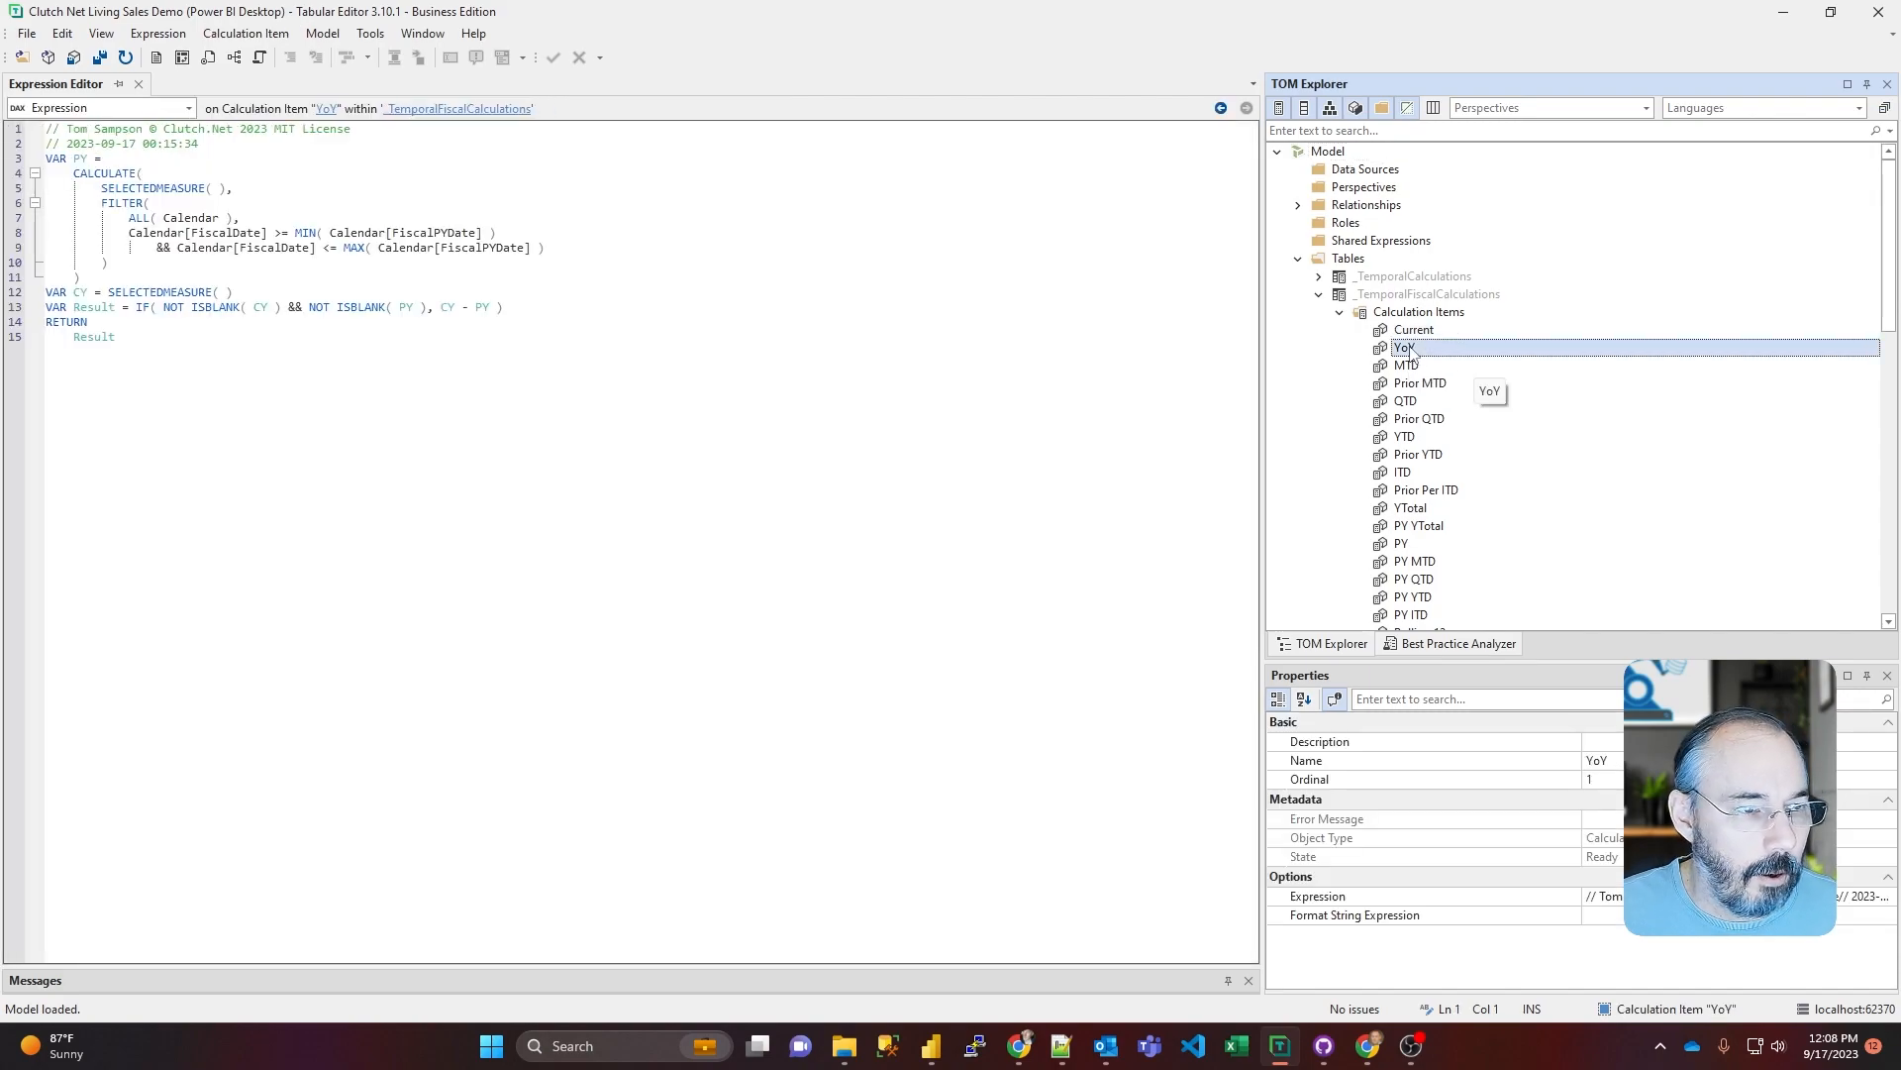
pyautogui.click(1414, 366)
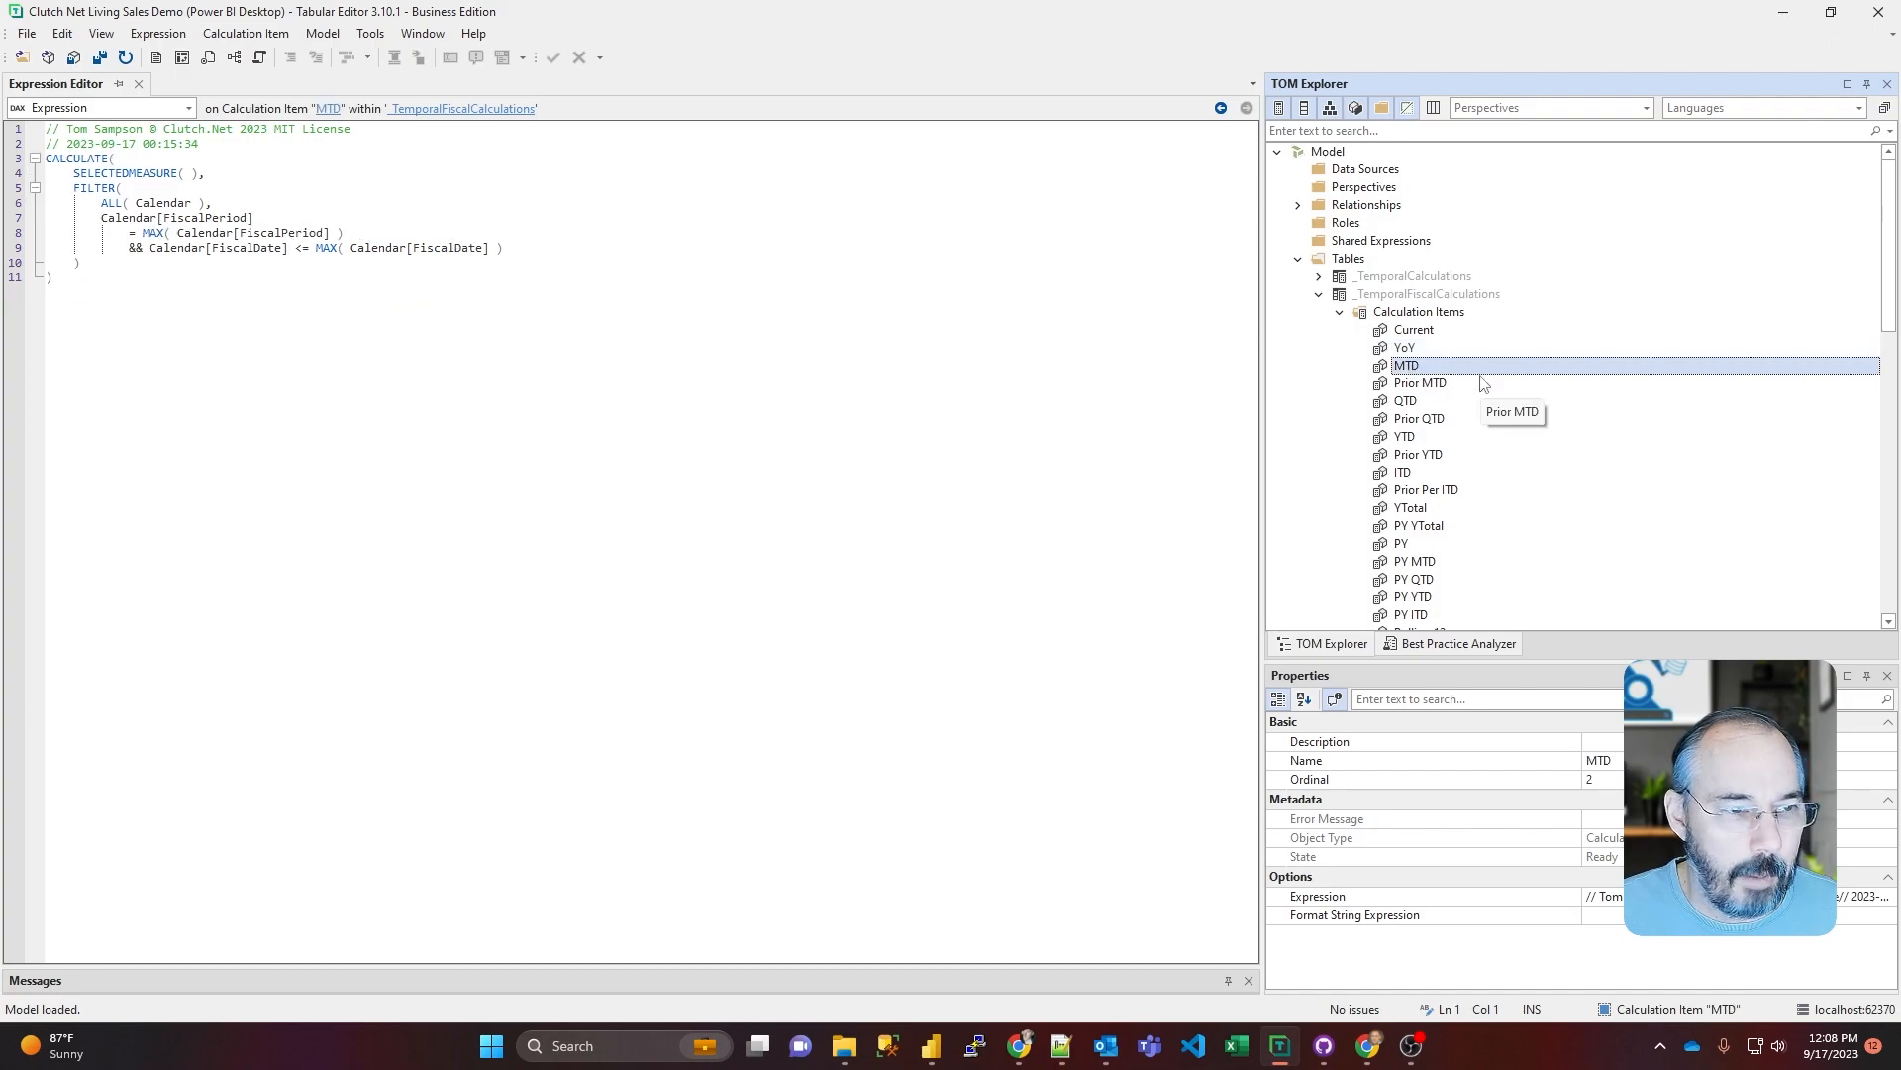
pyautogui.click(1411, 402)
pyautogui.click(1412, 439)
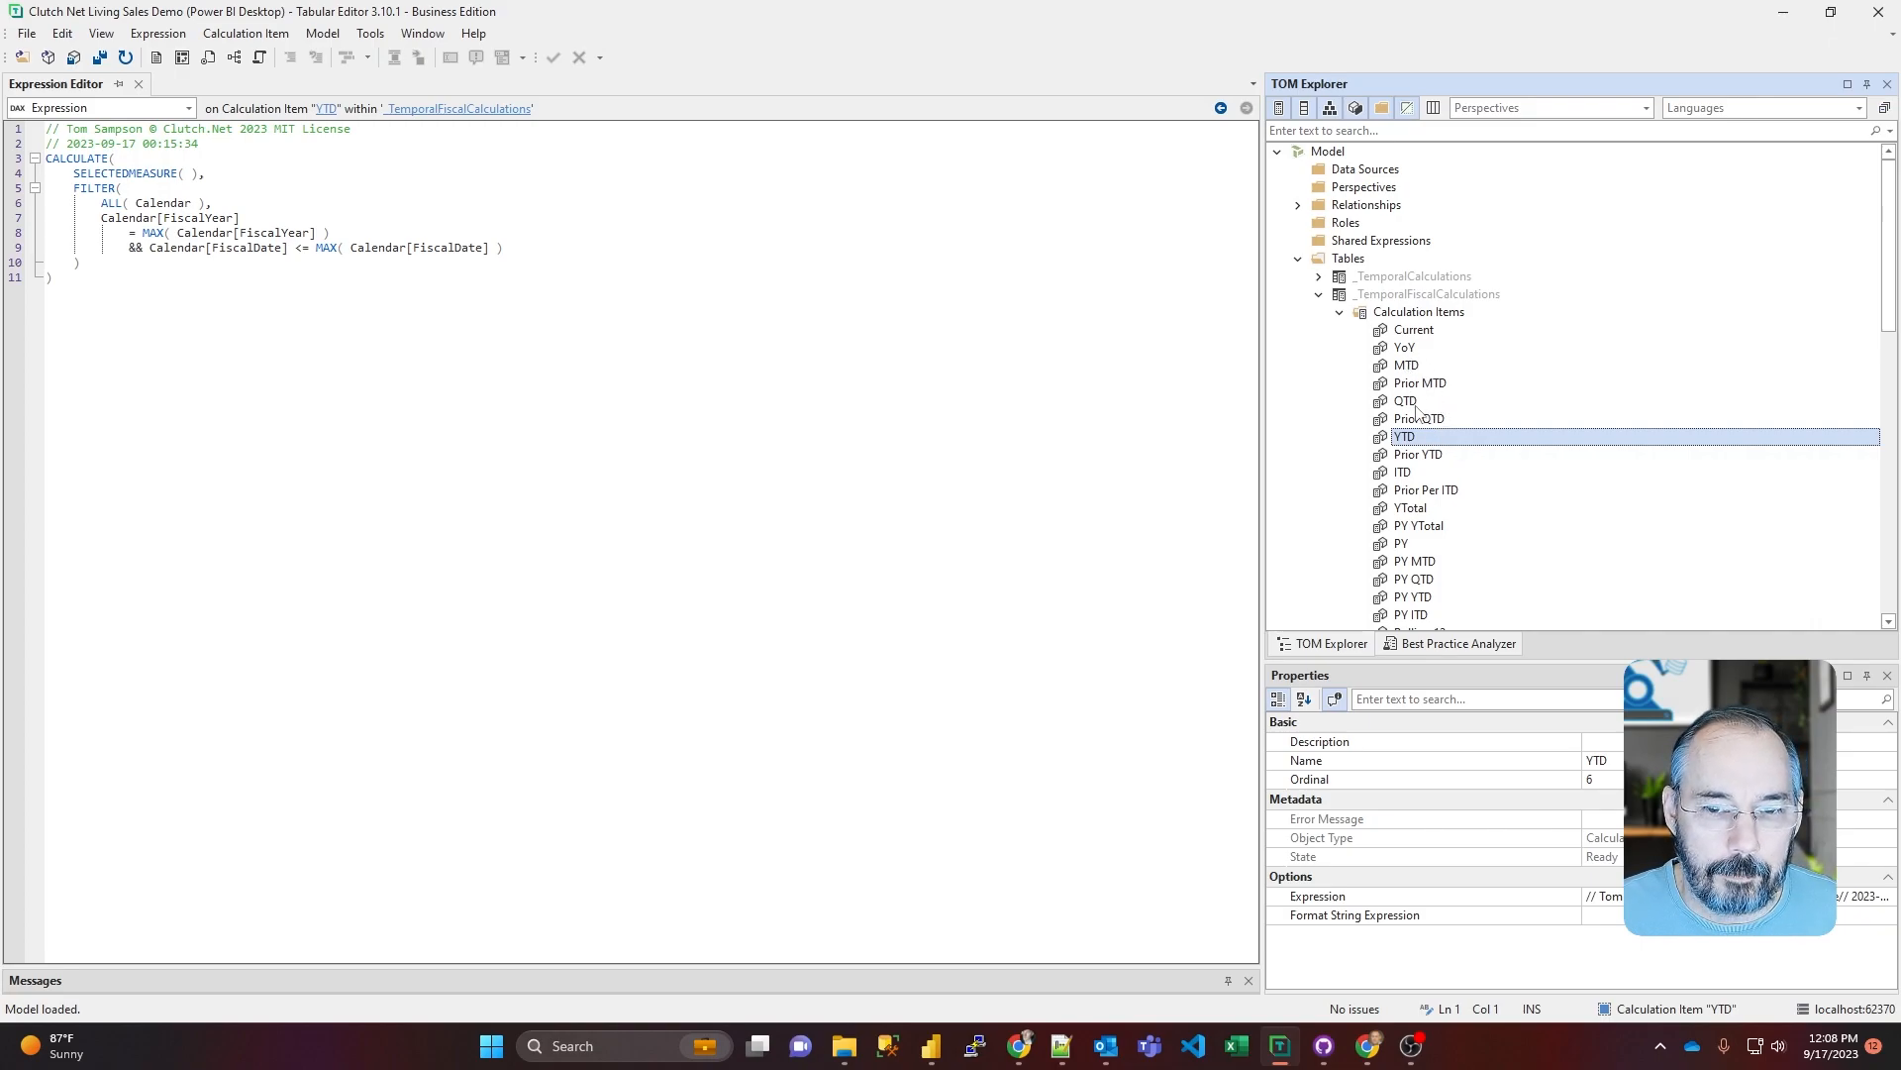
# Step: Look through the remaining fiscal calculation items, including the prior-year, Rolling 12 and period items, and collapse the _TemporalFiscalCalculations table
pyautogui.scroll(-4, 1440, 494)
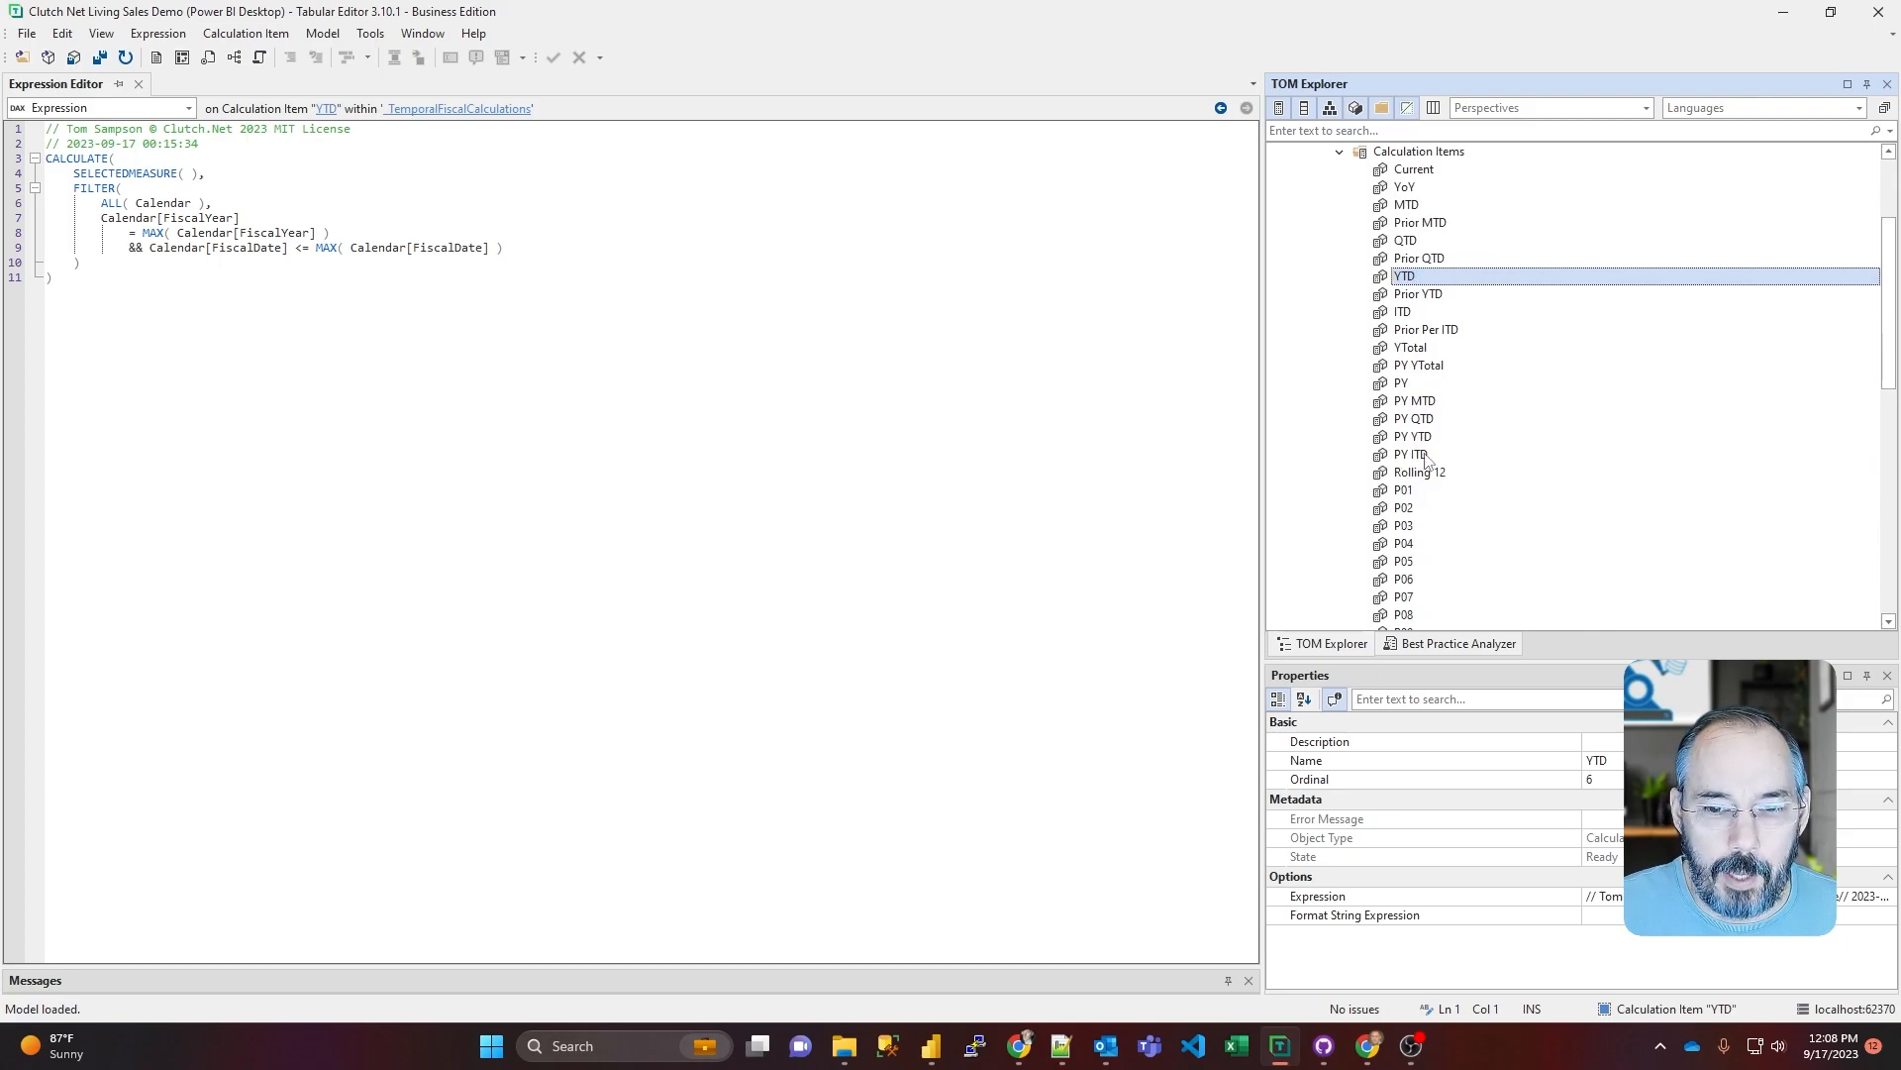
pyautogui.scroll(4, 1442, 376)
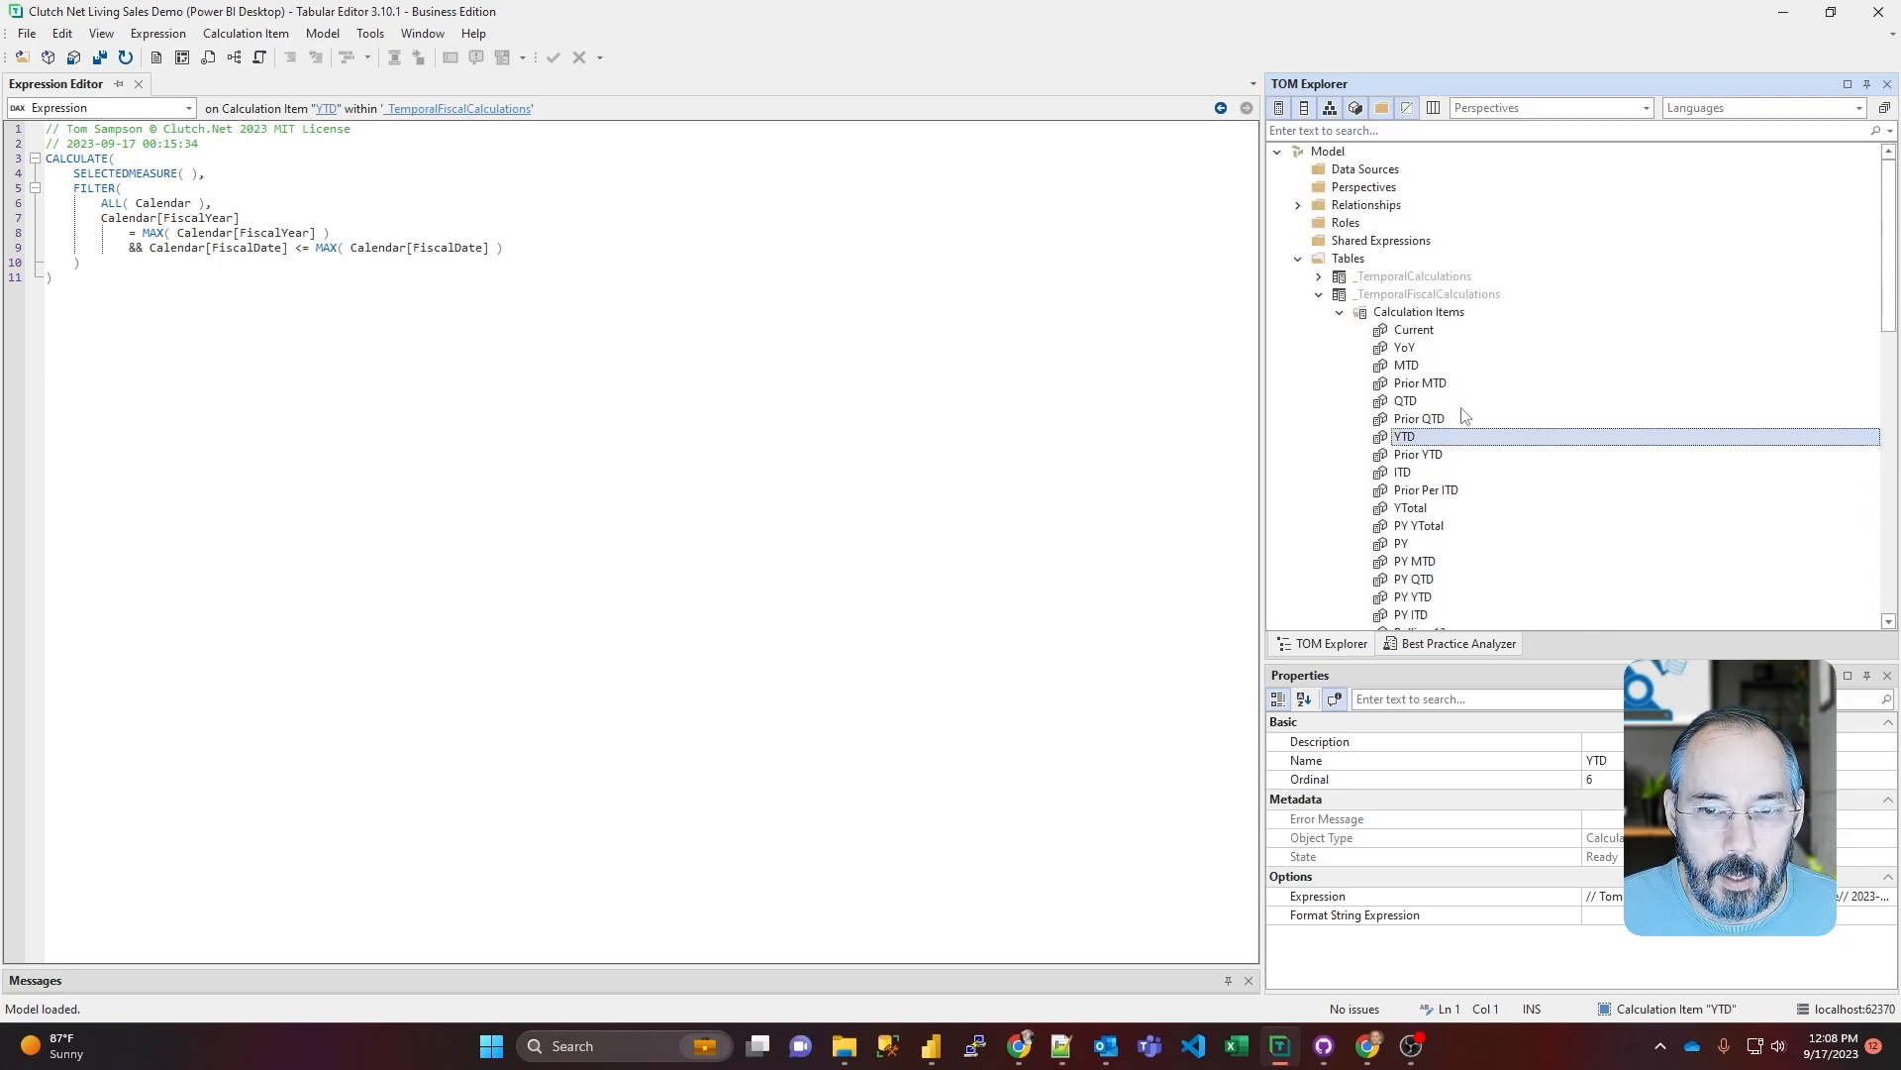
pyautogui.scroll(-12, 1457, 412)
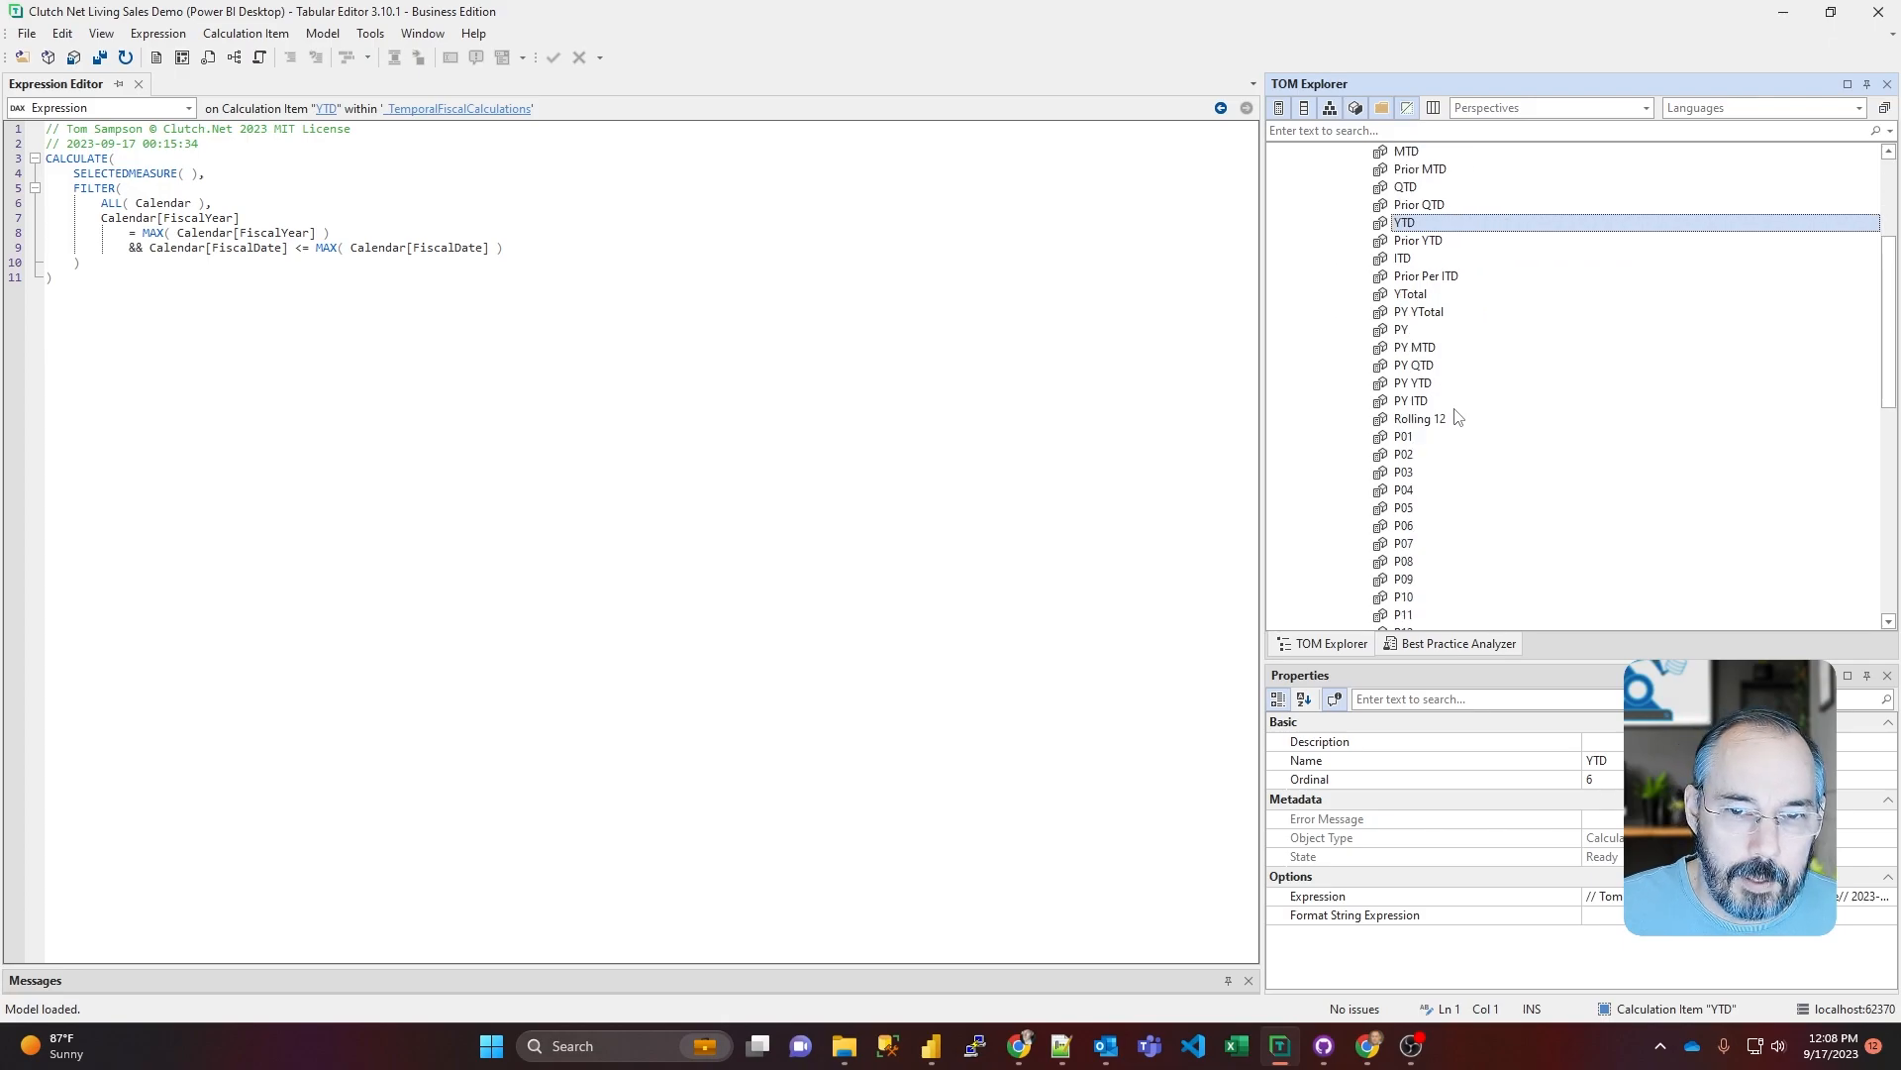
pyautogui.scroll(12, 1459, 418)
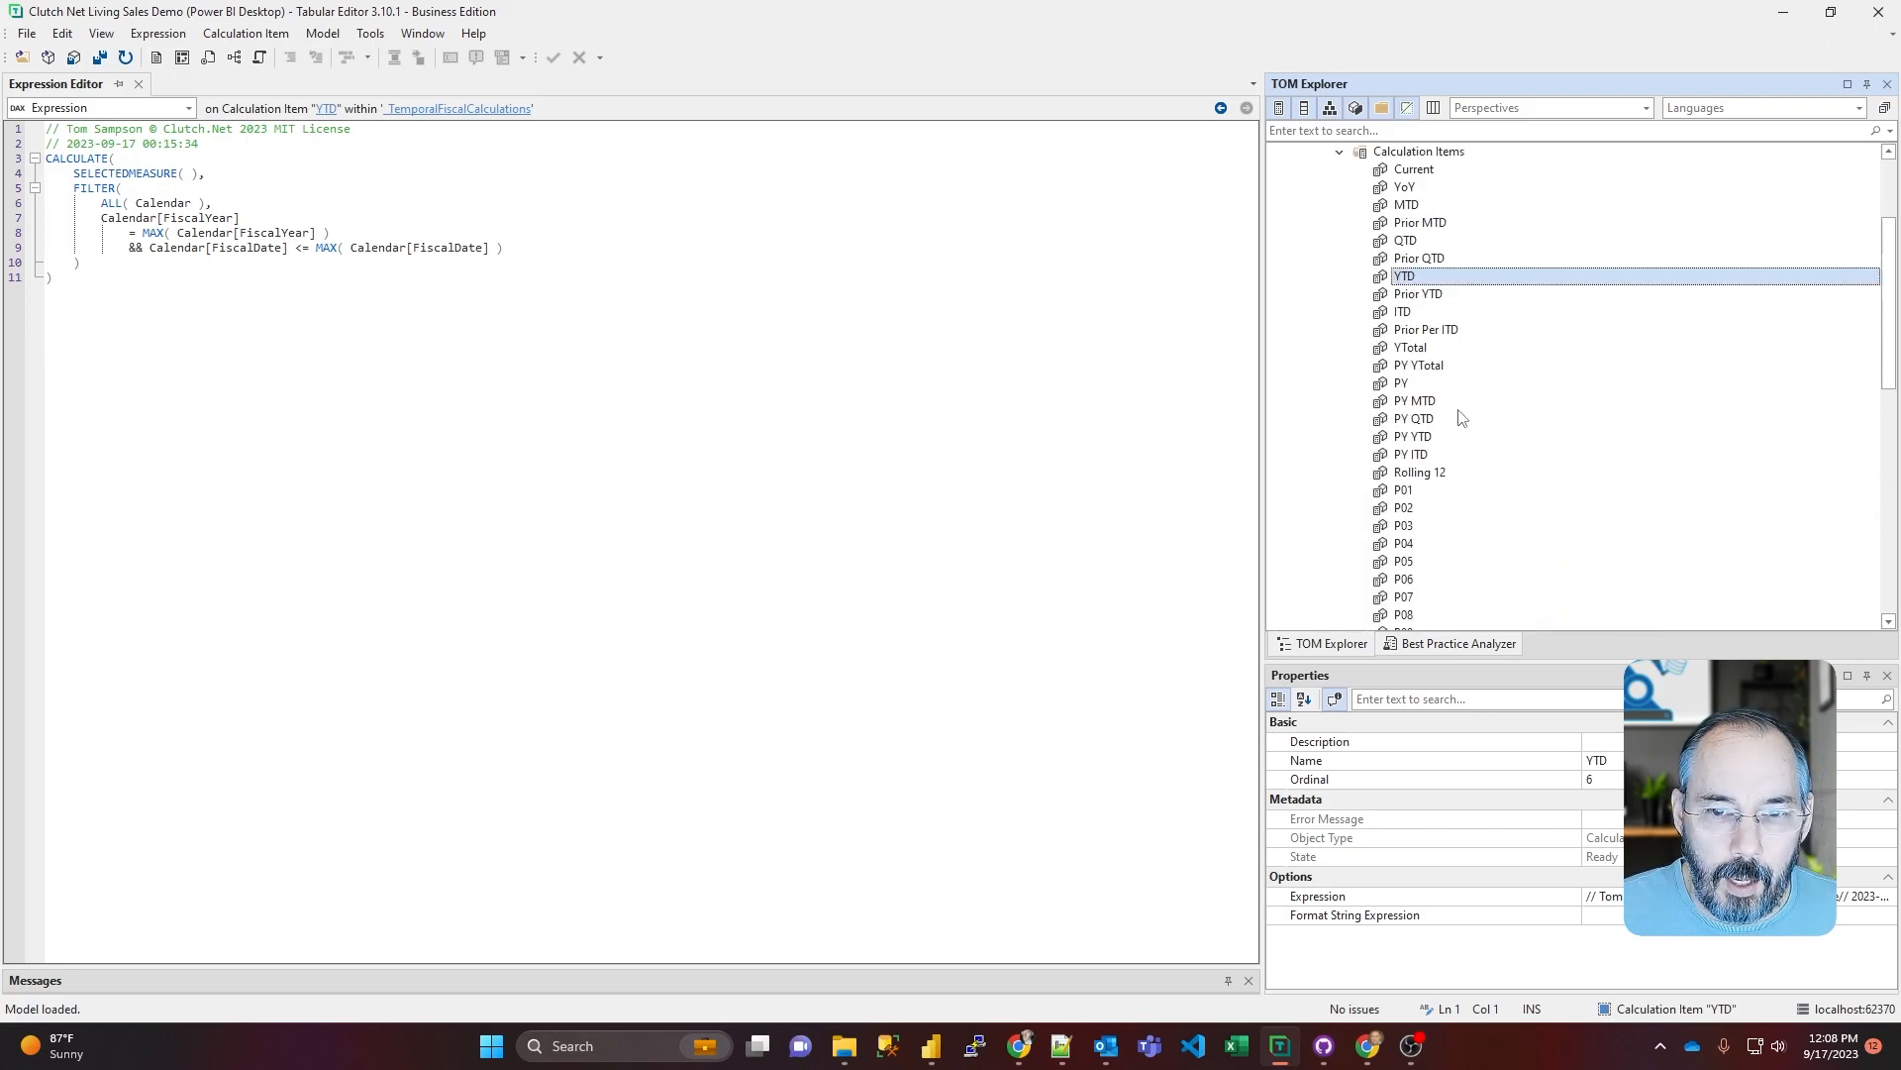
pyautogui.click(1320, 296)
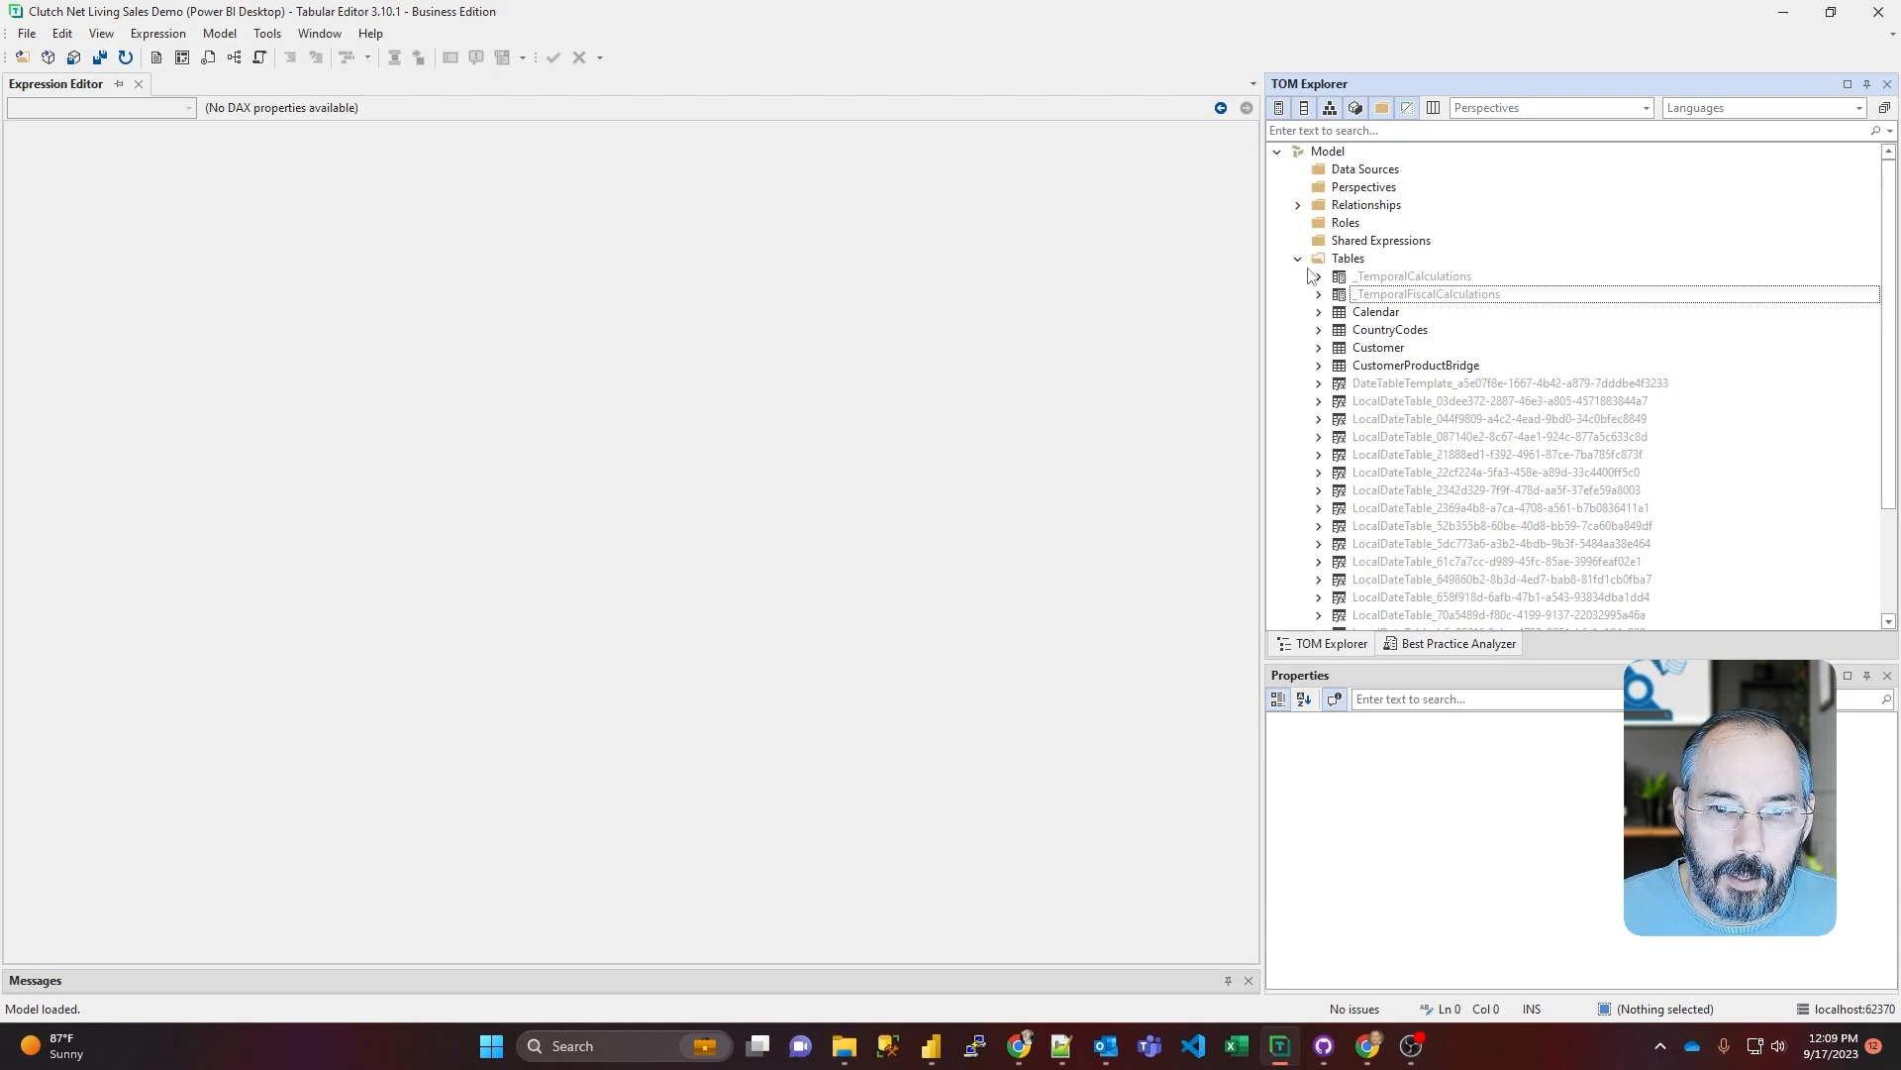
# Step: Expand the Sales table's Amt Sales Ext folder and inspect the DAX expression of the hidden Amt Sales Ext_input measure
pyautogui.scroll(-3, 1387, 297)
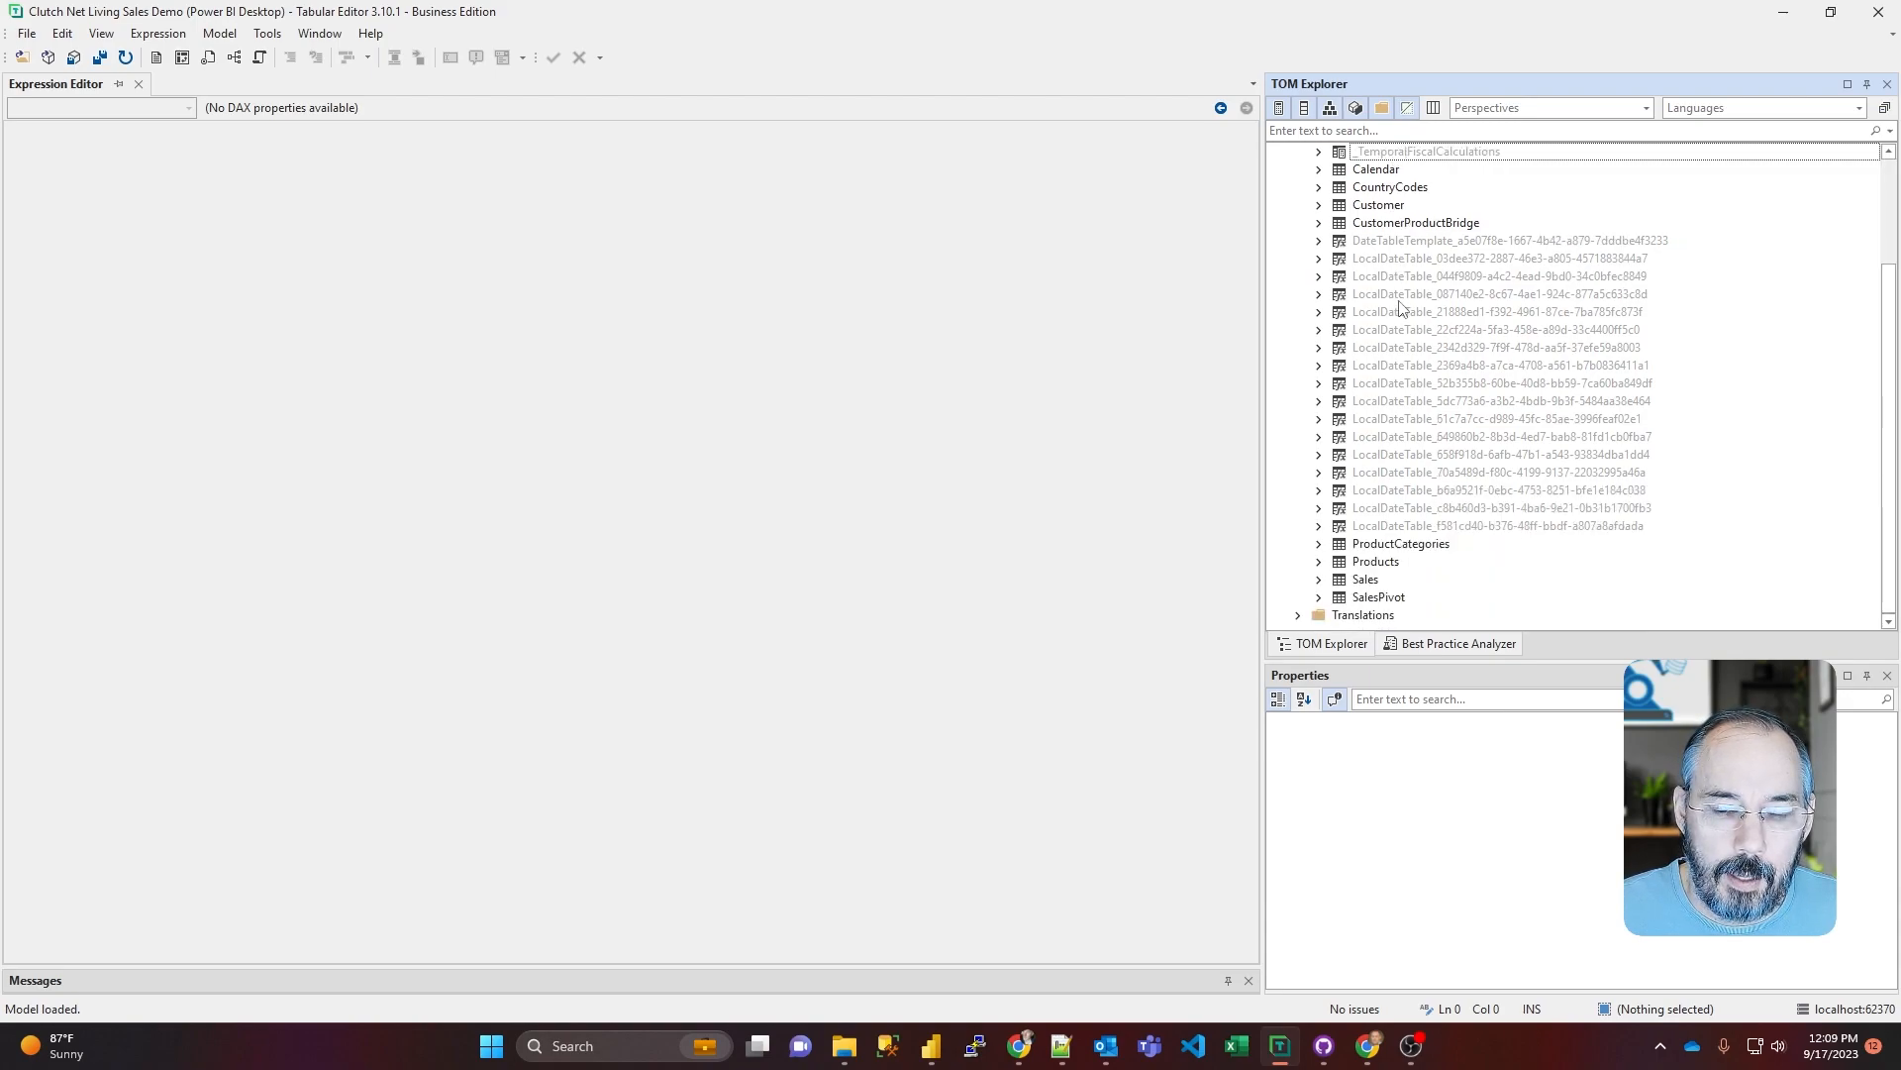
pyautogui.click(1318, 580)
pyautogui.scroll(-8, 1450, 455)
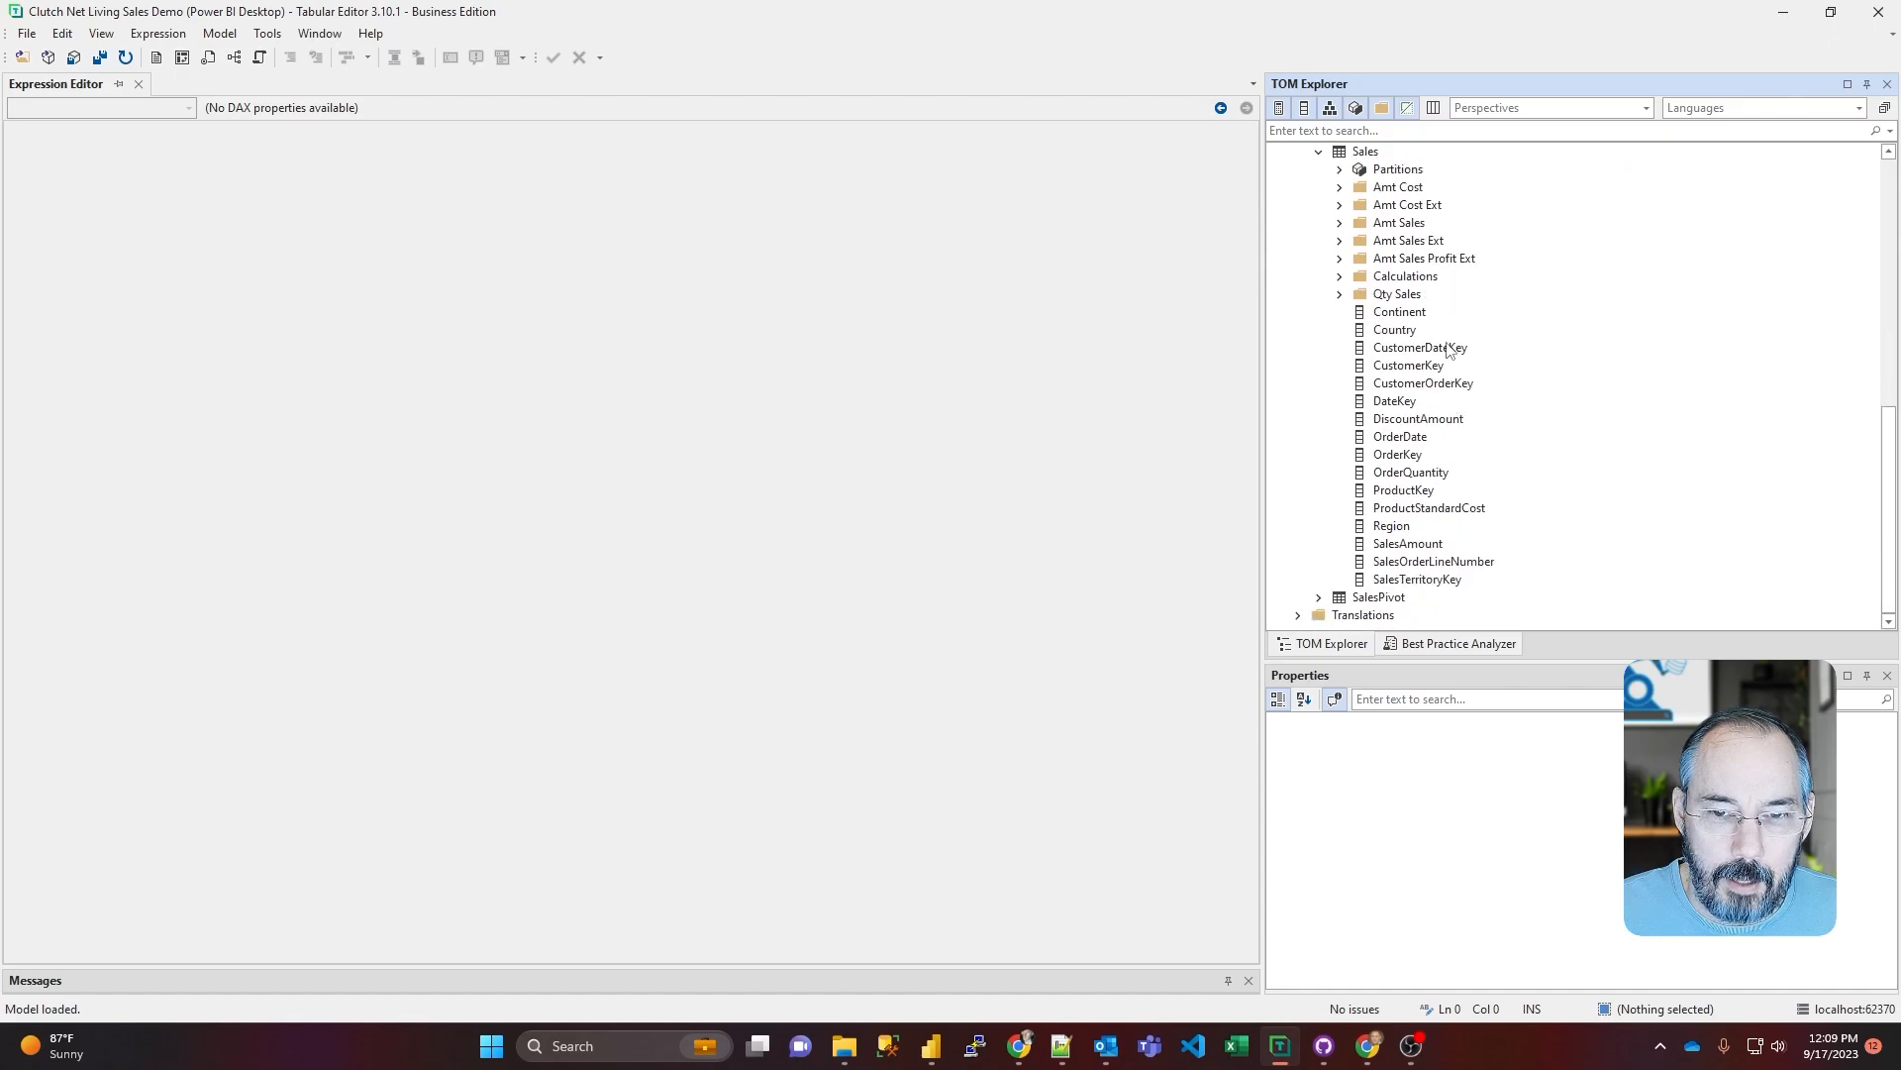
pyautogui.click(1340, 240)
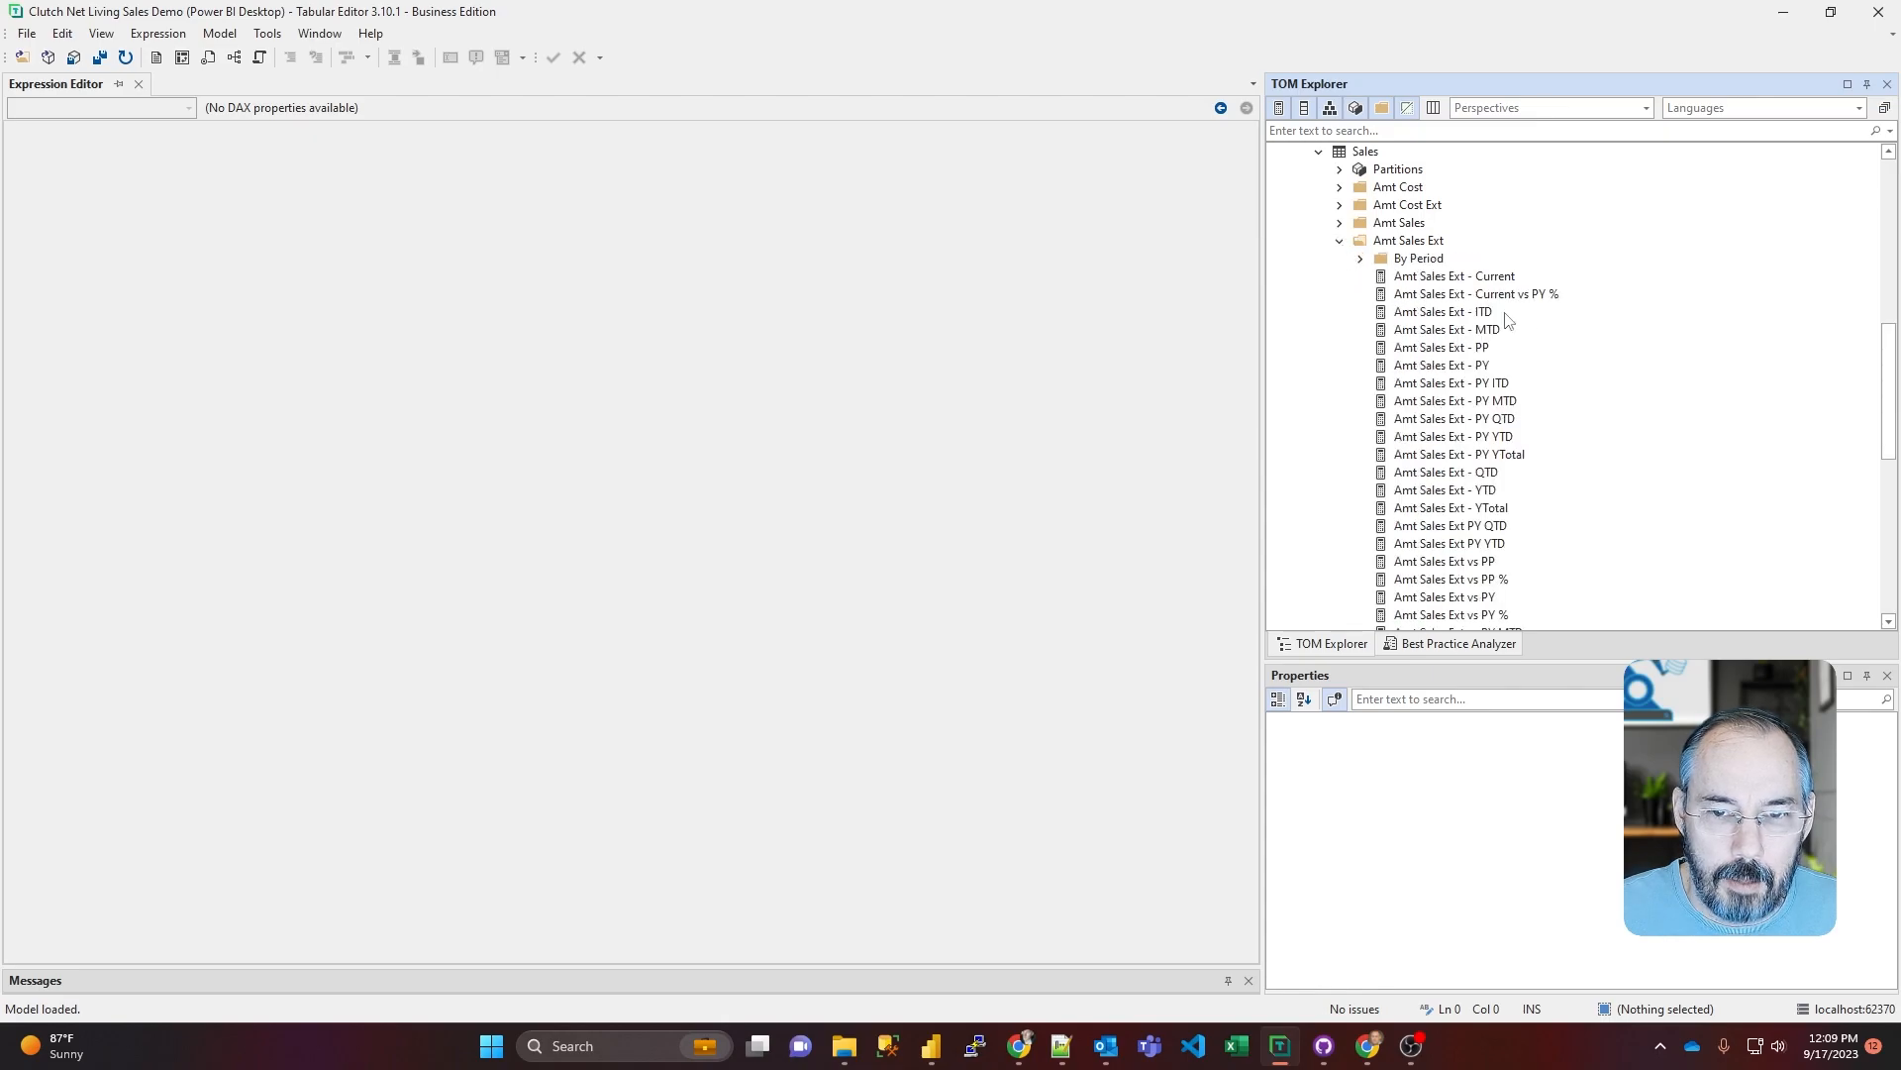
pyautogui.scroll(-5, 1495, 319)
pyautogui.click(1484, 562)
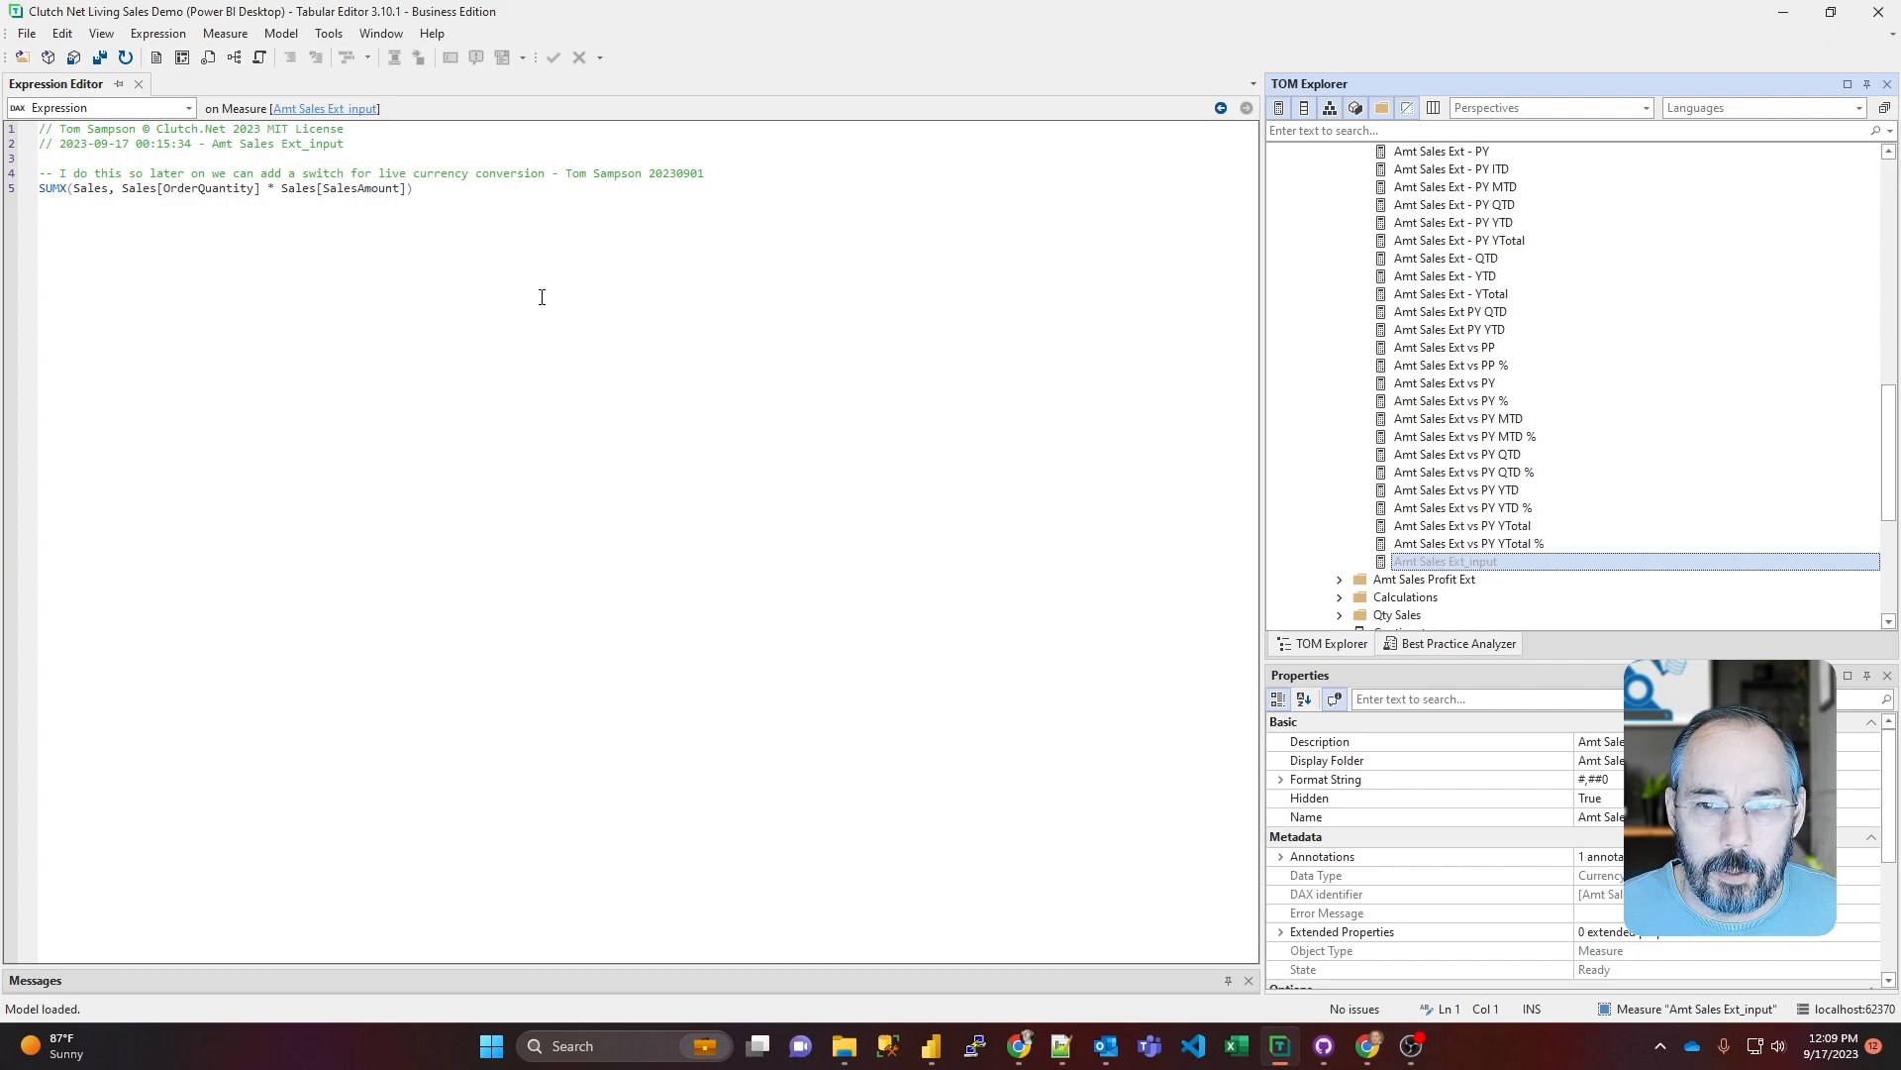
# Step: Examine how the PP, MTD and PY ITD measures in Amt Sales Ext use _TemporalCalculations, and look over the folder's other measures
pyautogui.scroll(4, 1416, 372)
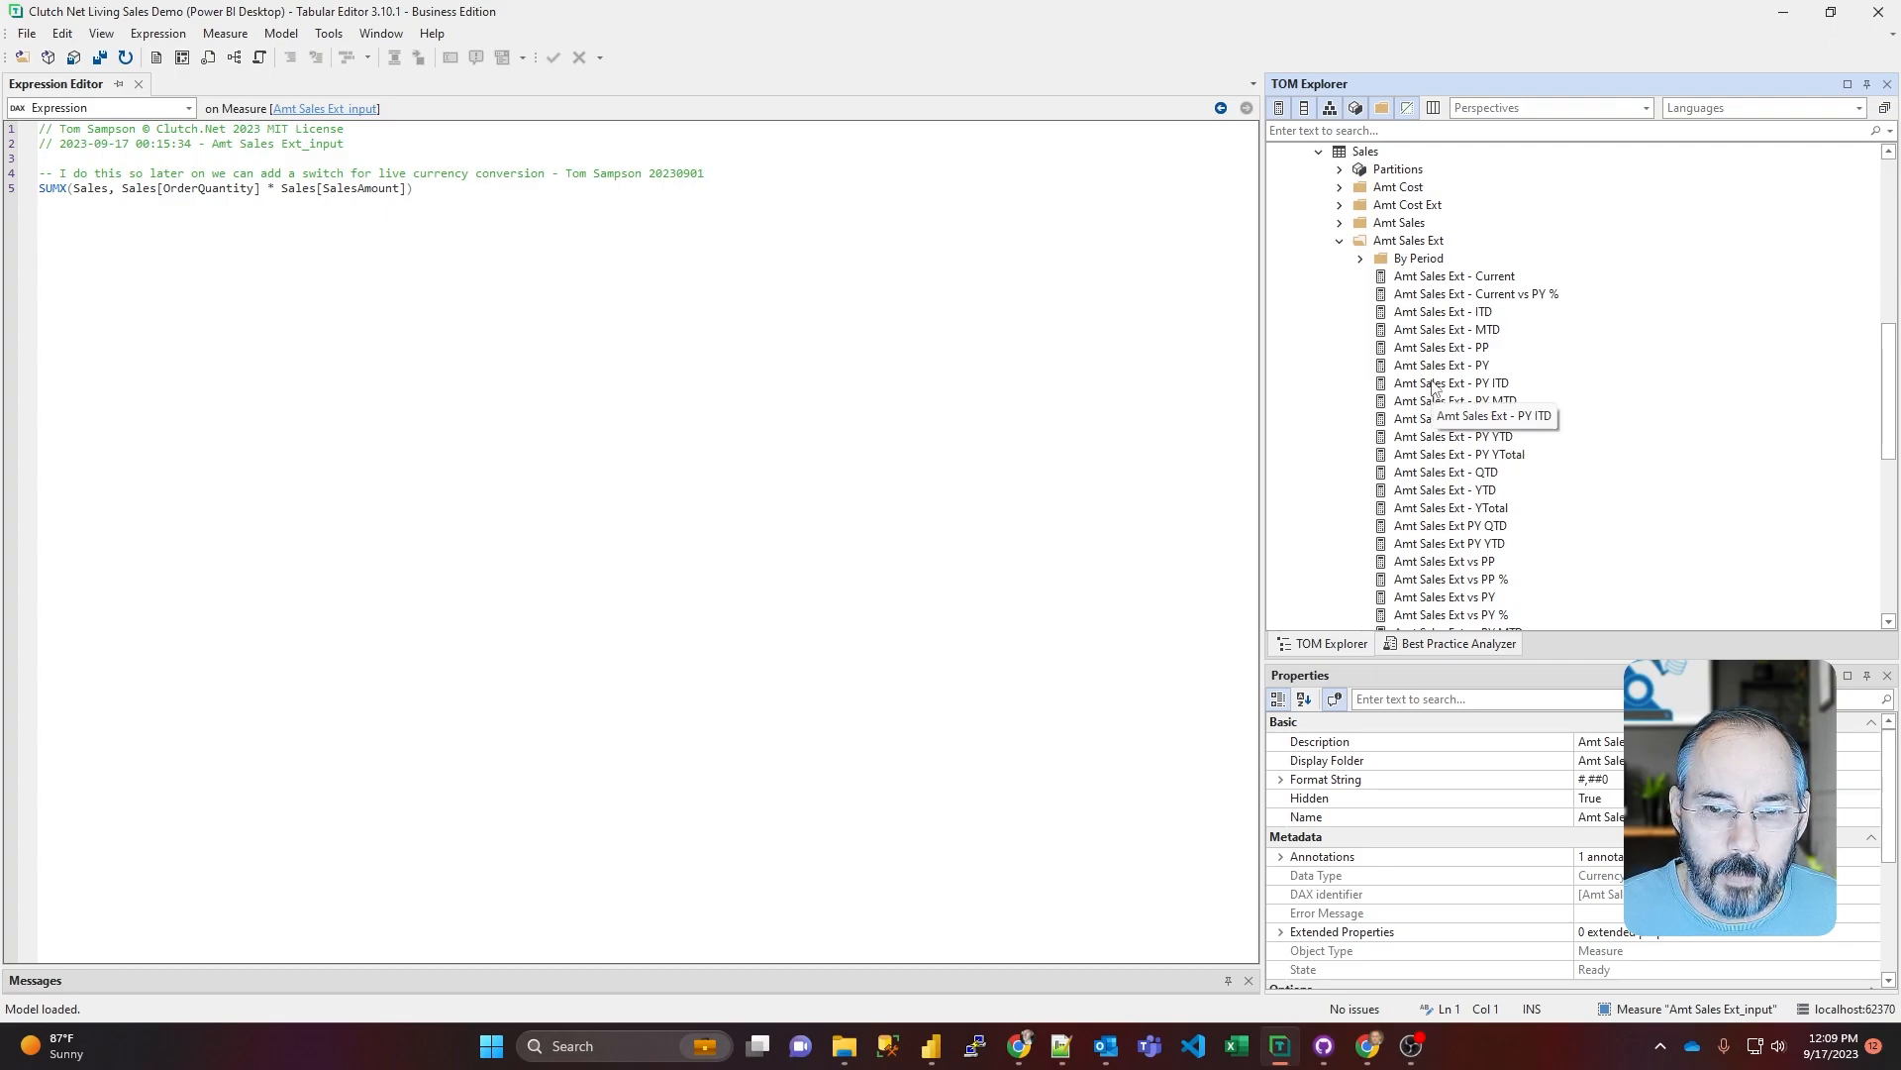
pyautogui.click(1463, 348)
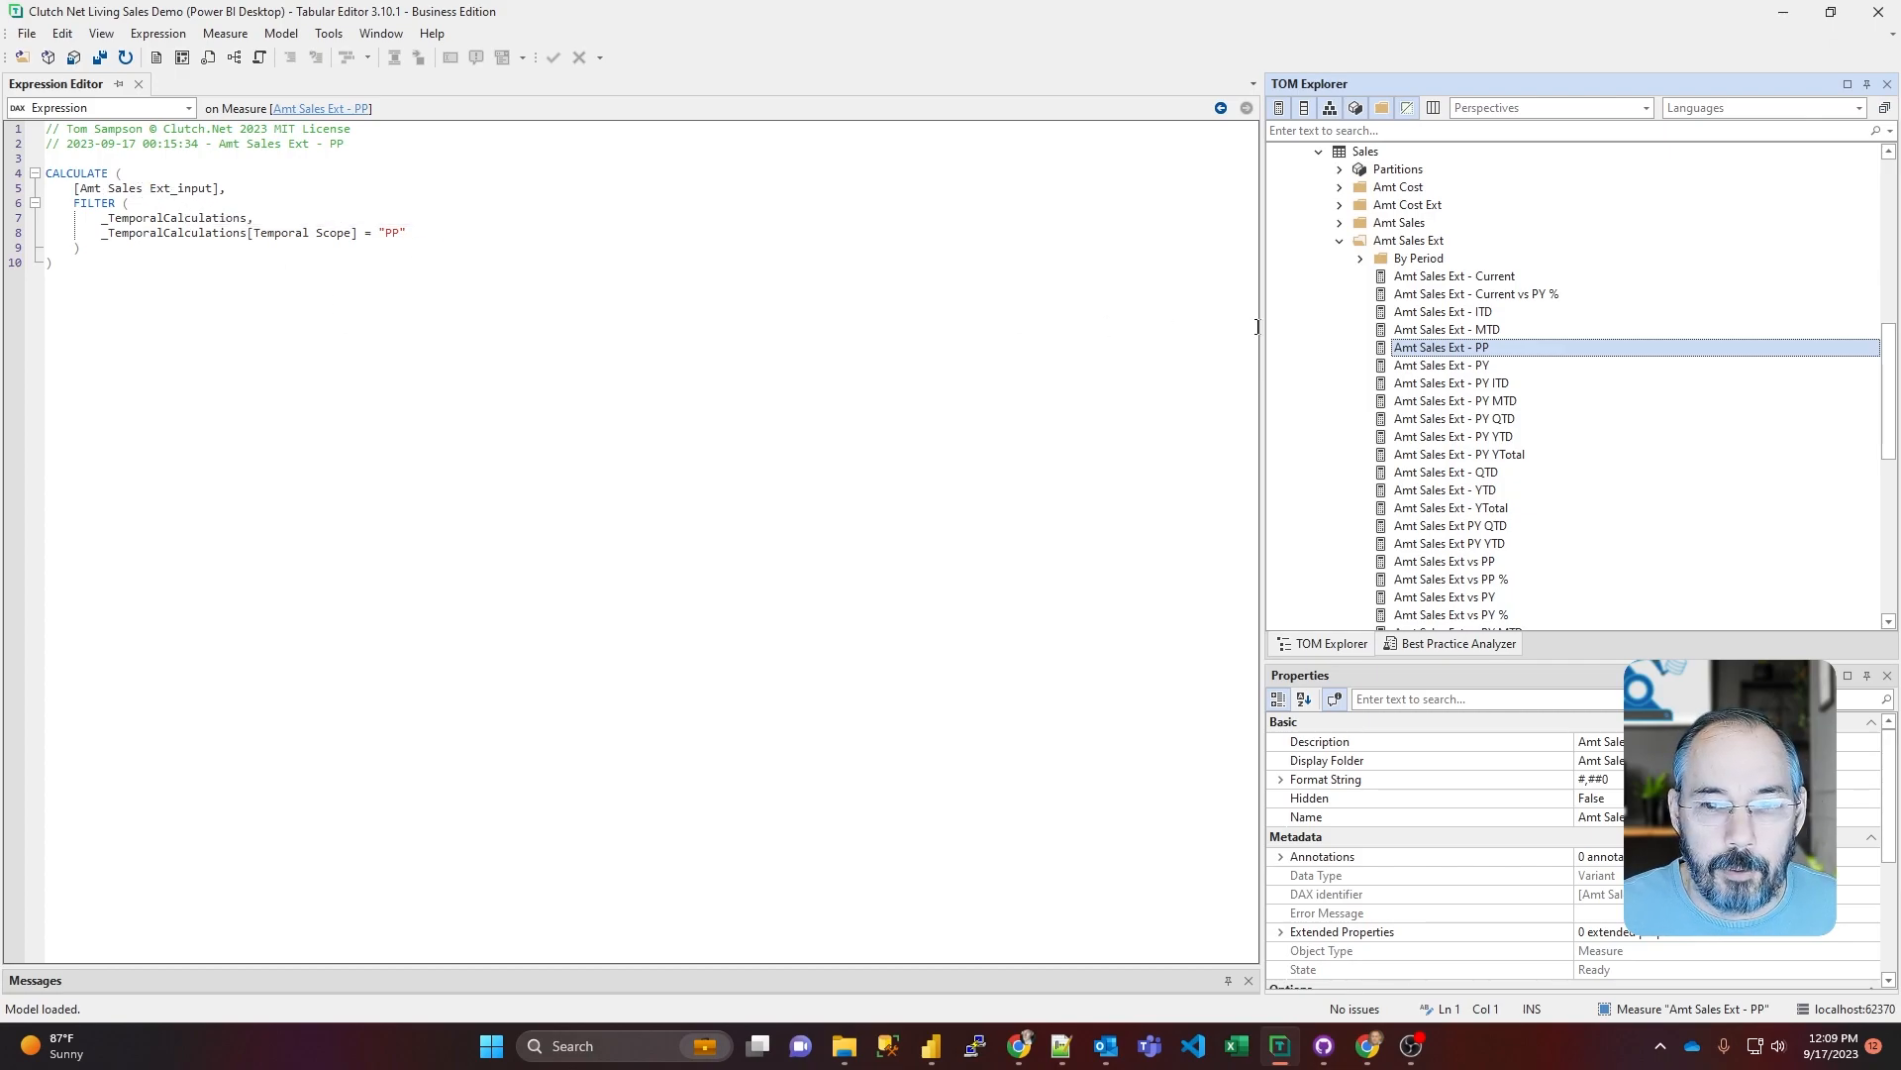
pyautogui.click(1416, 333)
pyautogui.click(1423, 313)
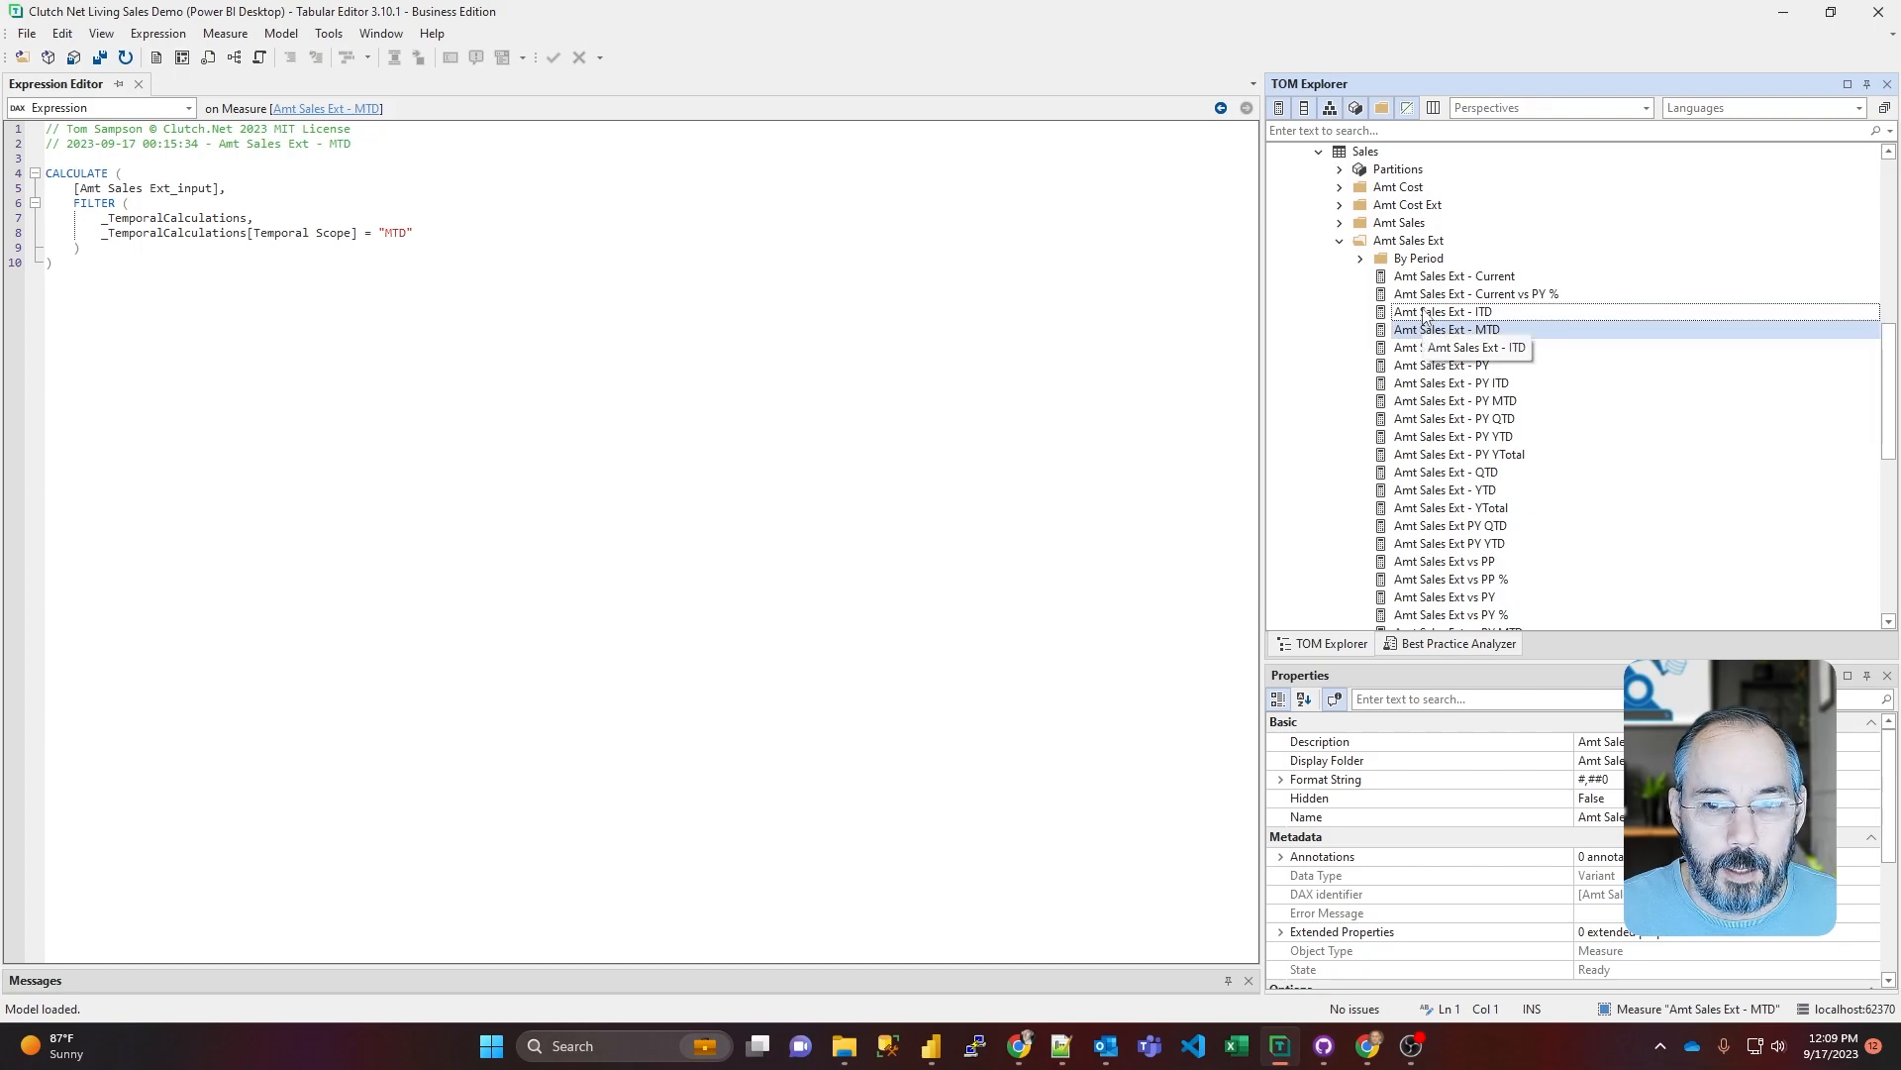
pyautogui.click(1438, 384)
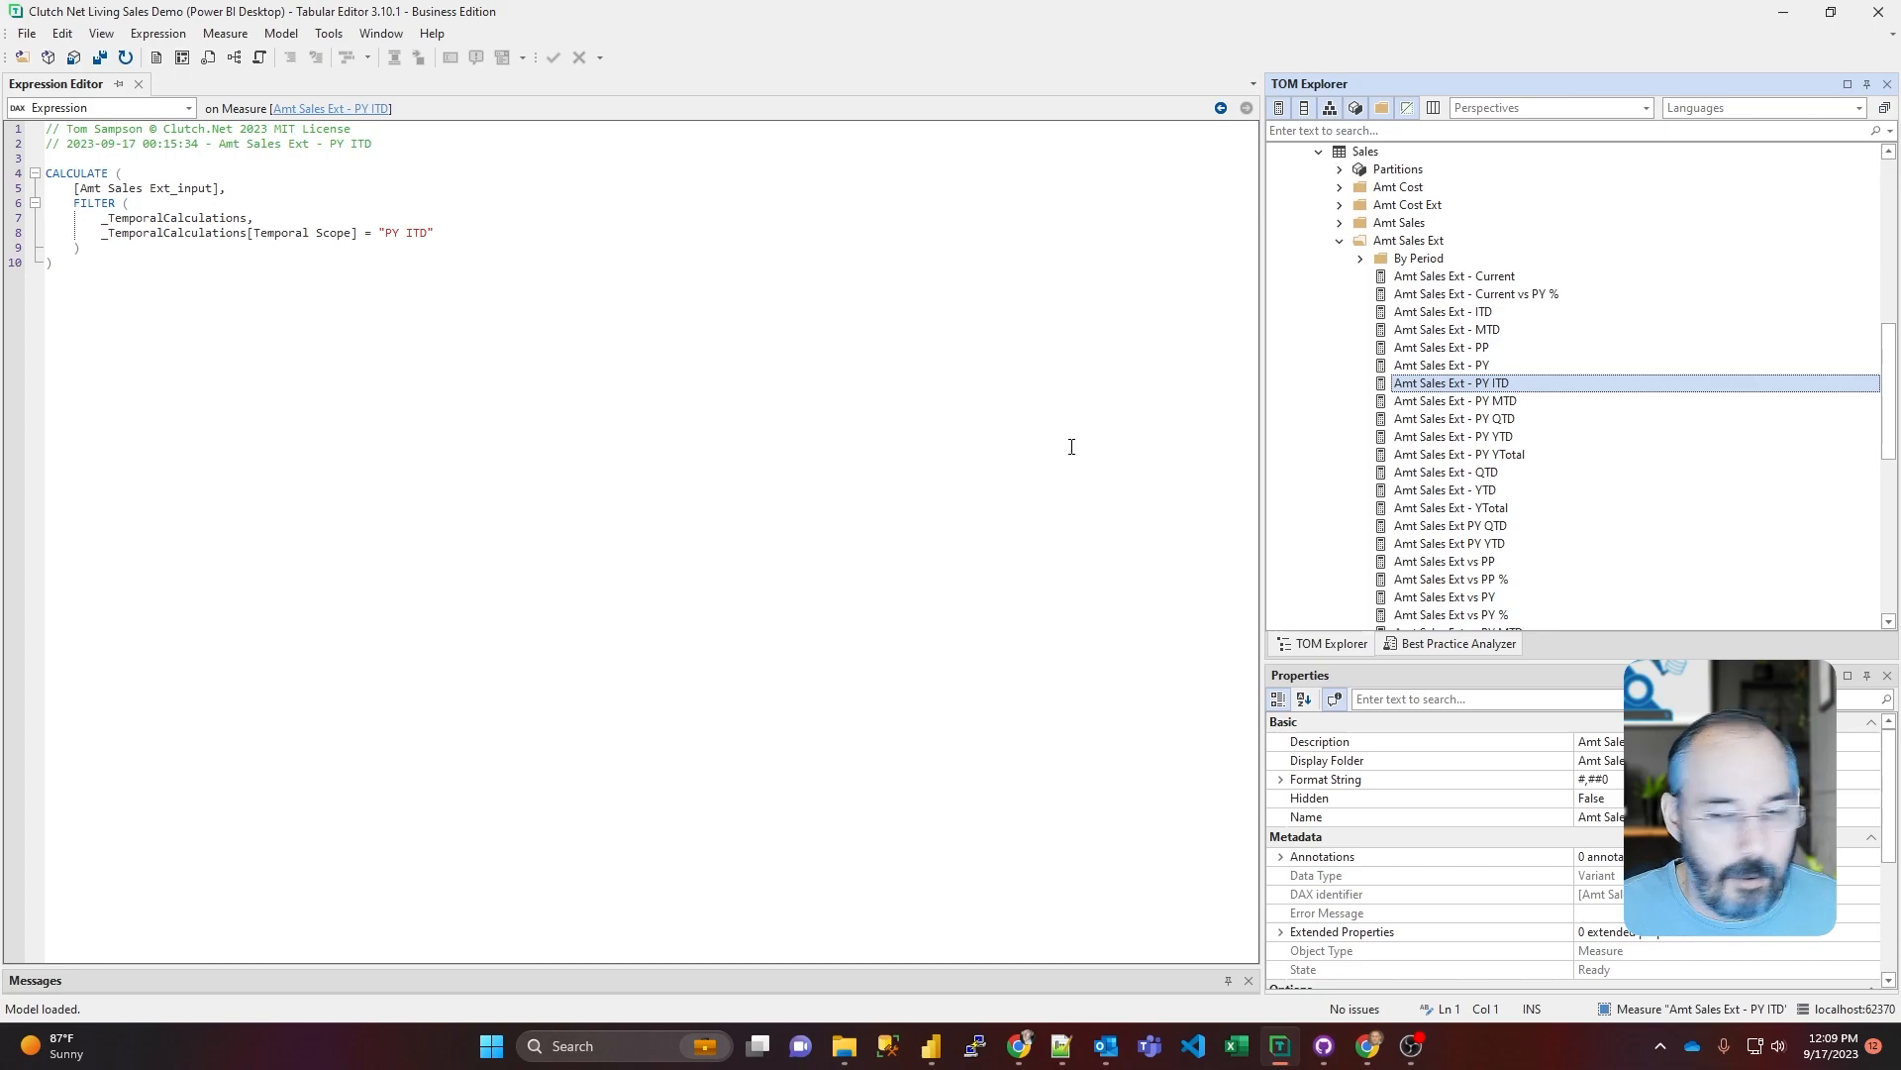
pyautogui.scroll(-1, 1352, 465)
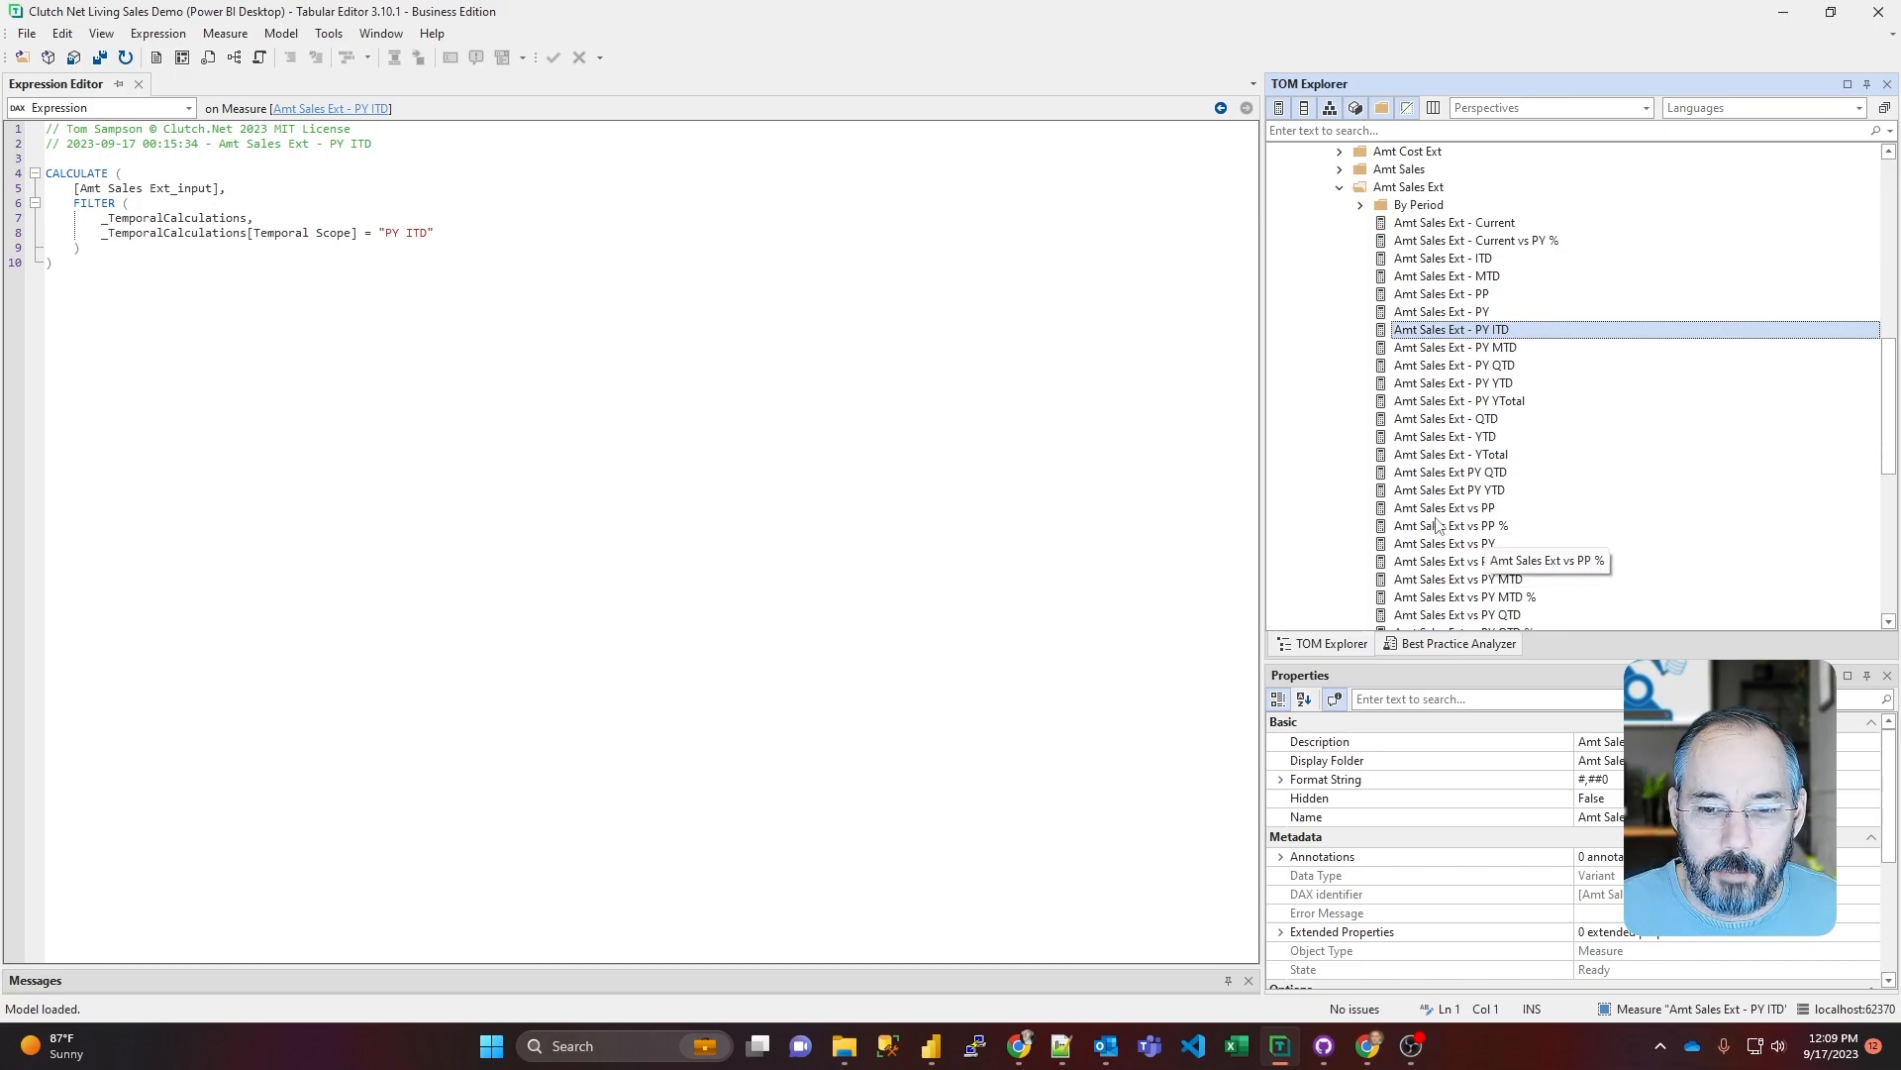
pyautogui.scroll(-2, 1430, 482)
pyautogui.scroll(2, 1430, 482)
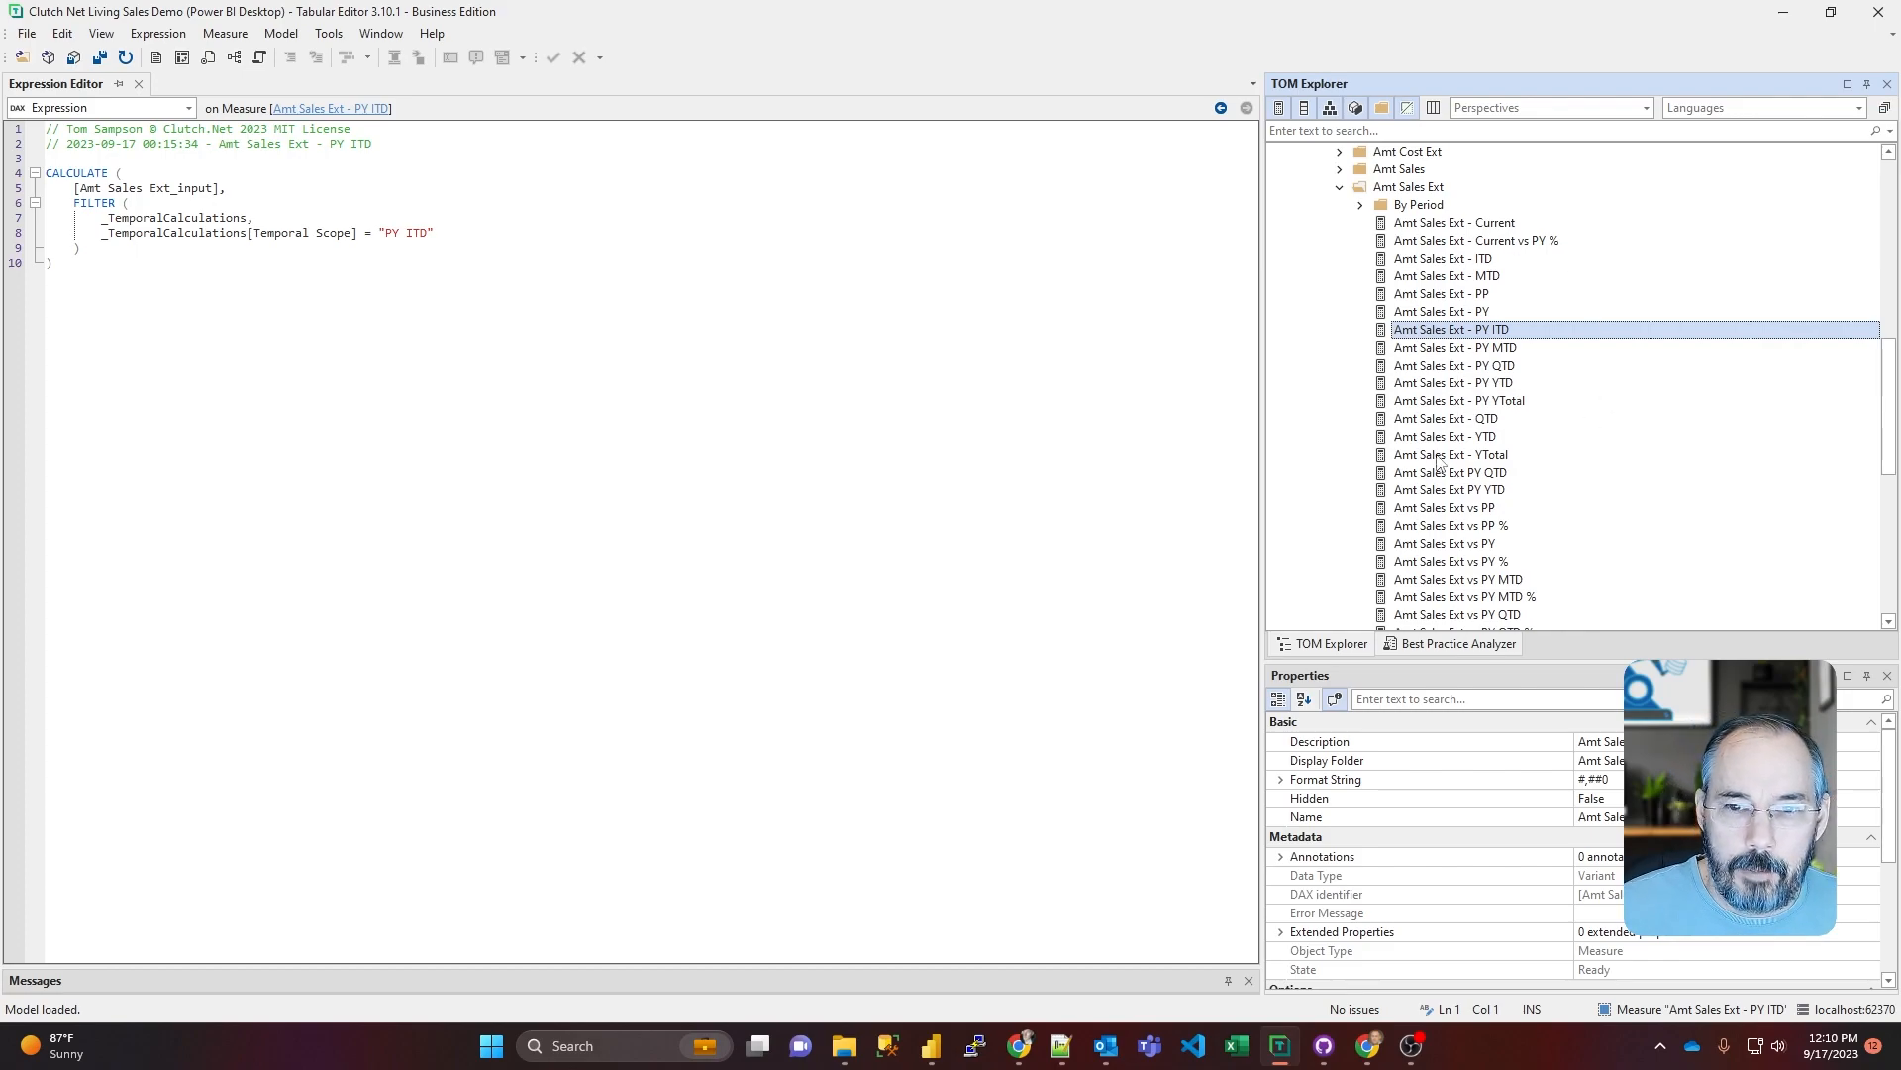
pyautogui.scroll(3, 1476, 411)
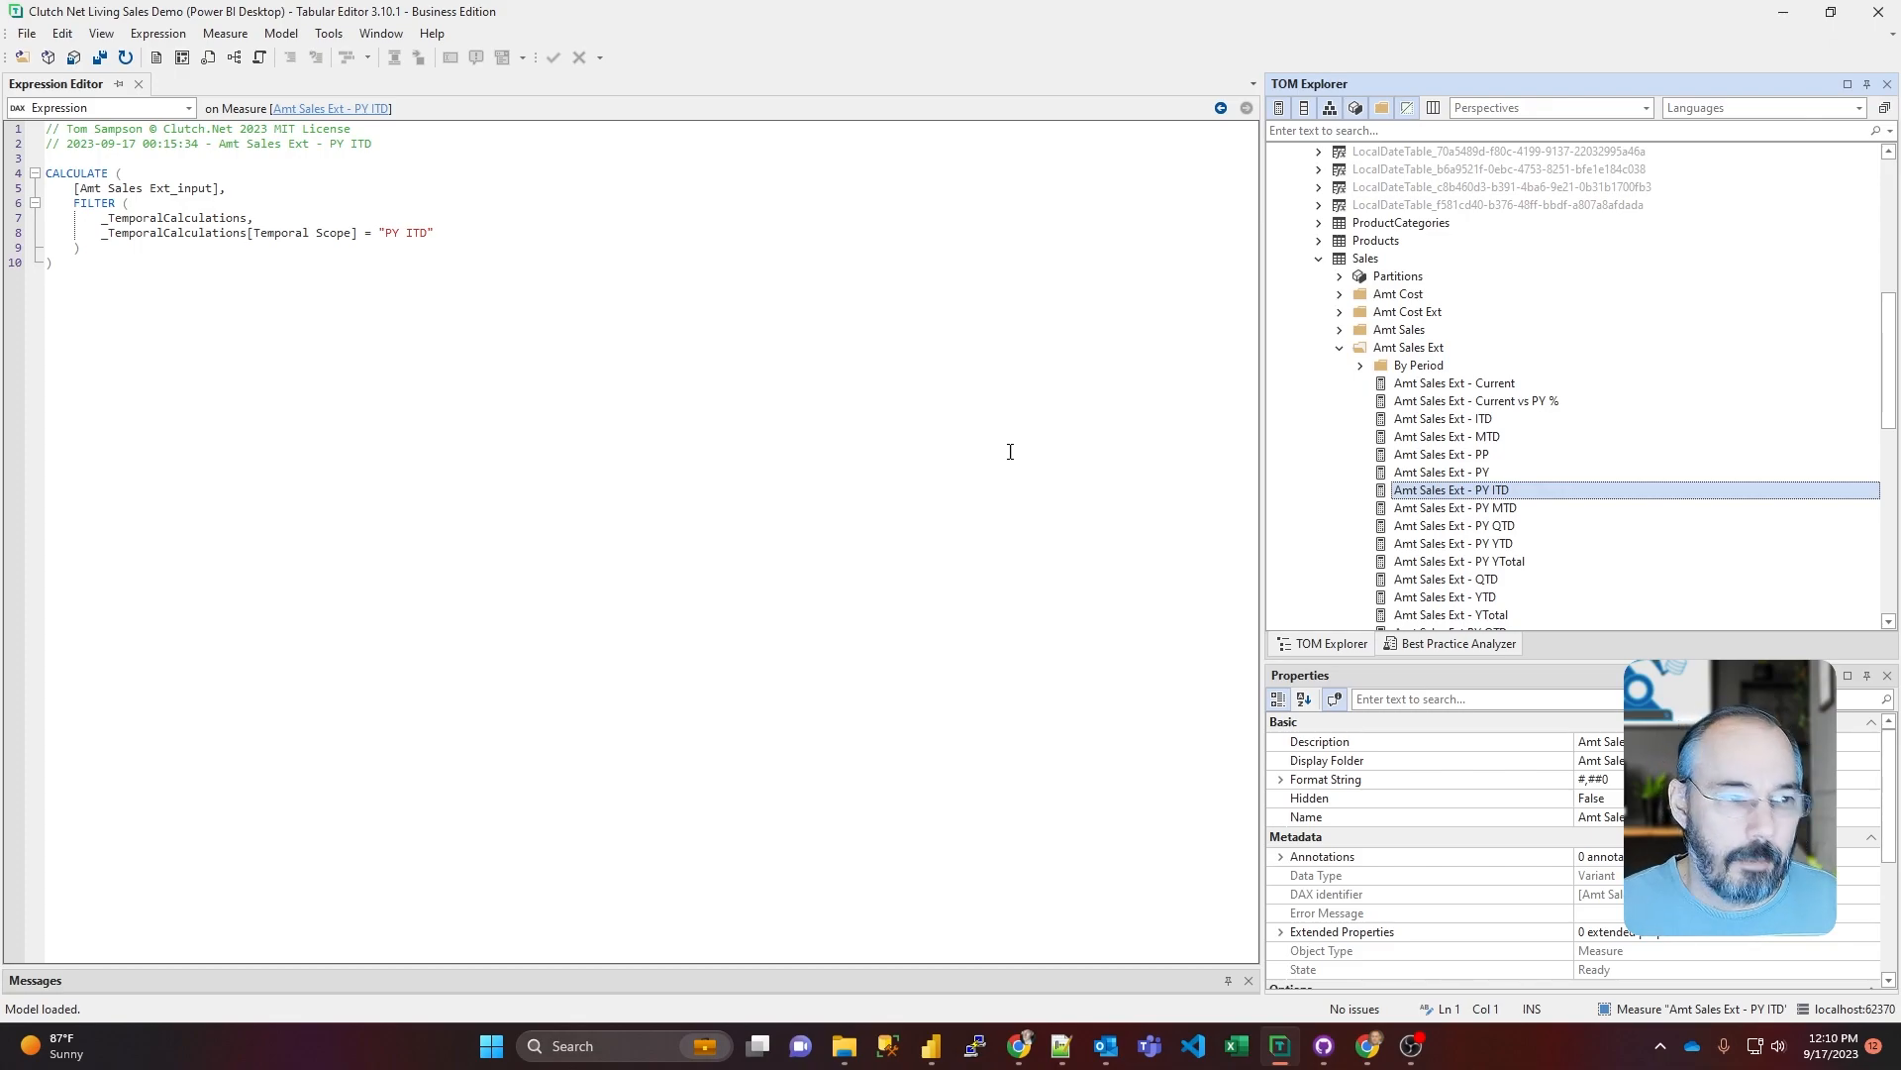
# Step: Close Tabular Editor to return to the Power BI report, and shift the CalendarDate table toward the page's left edge and narrow it
pyautogui.click(1879, 14)
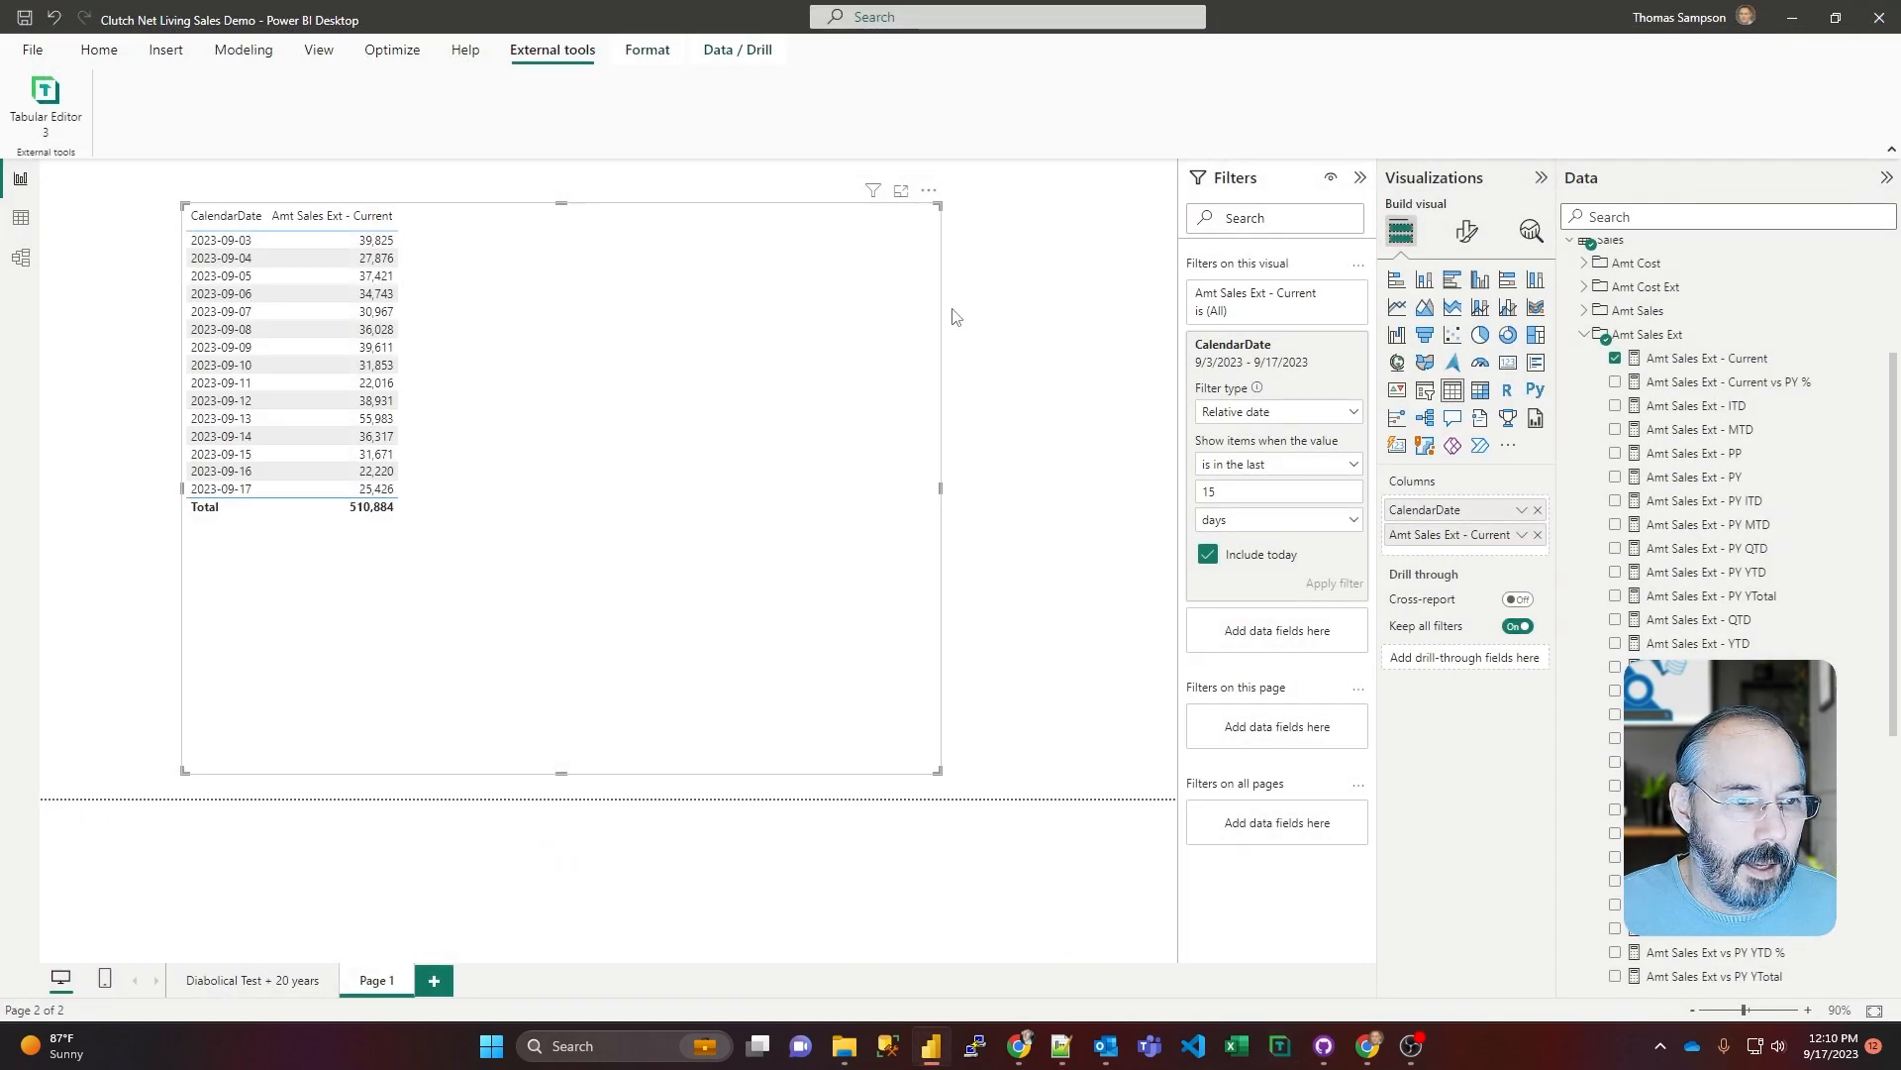
pyautogui.moveTo(696, 212); pyautogui.dragTo(581, 211)
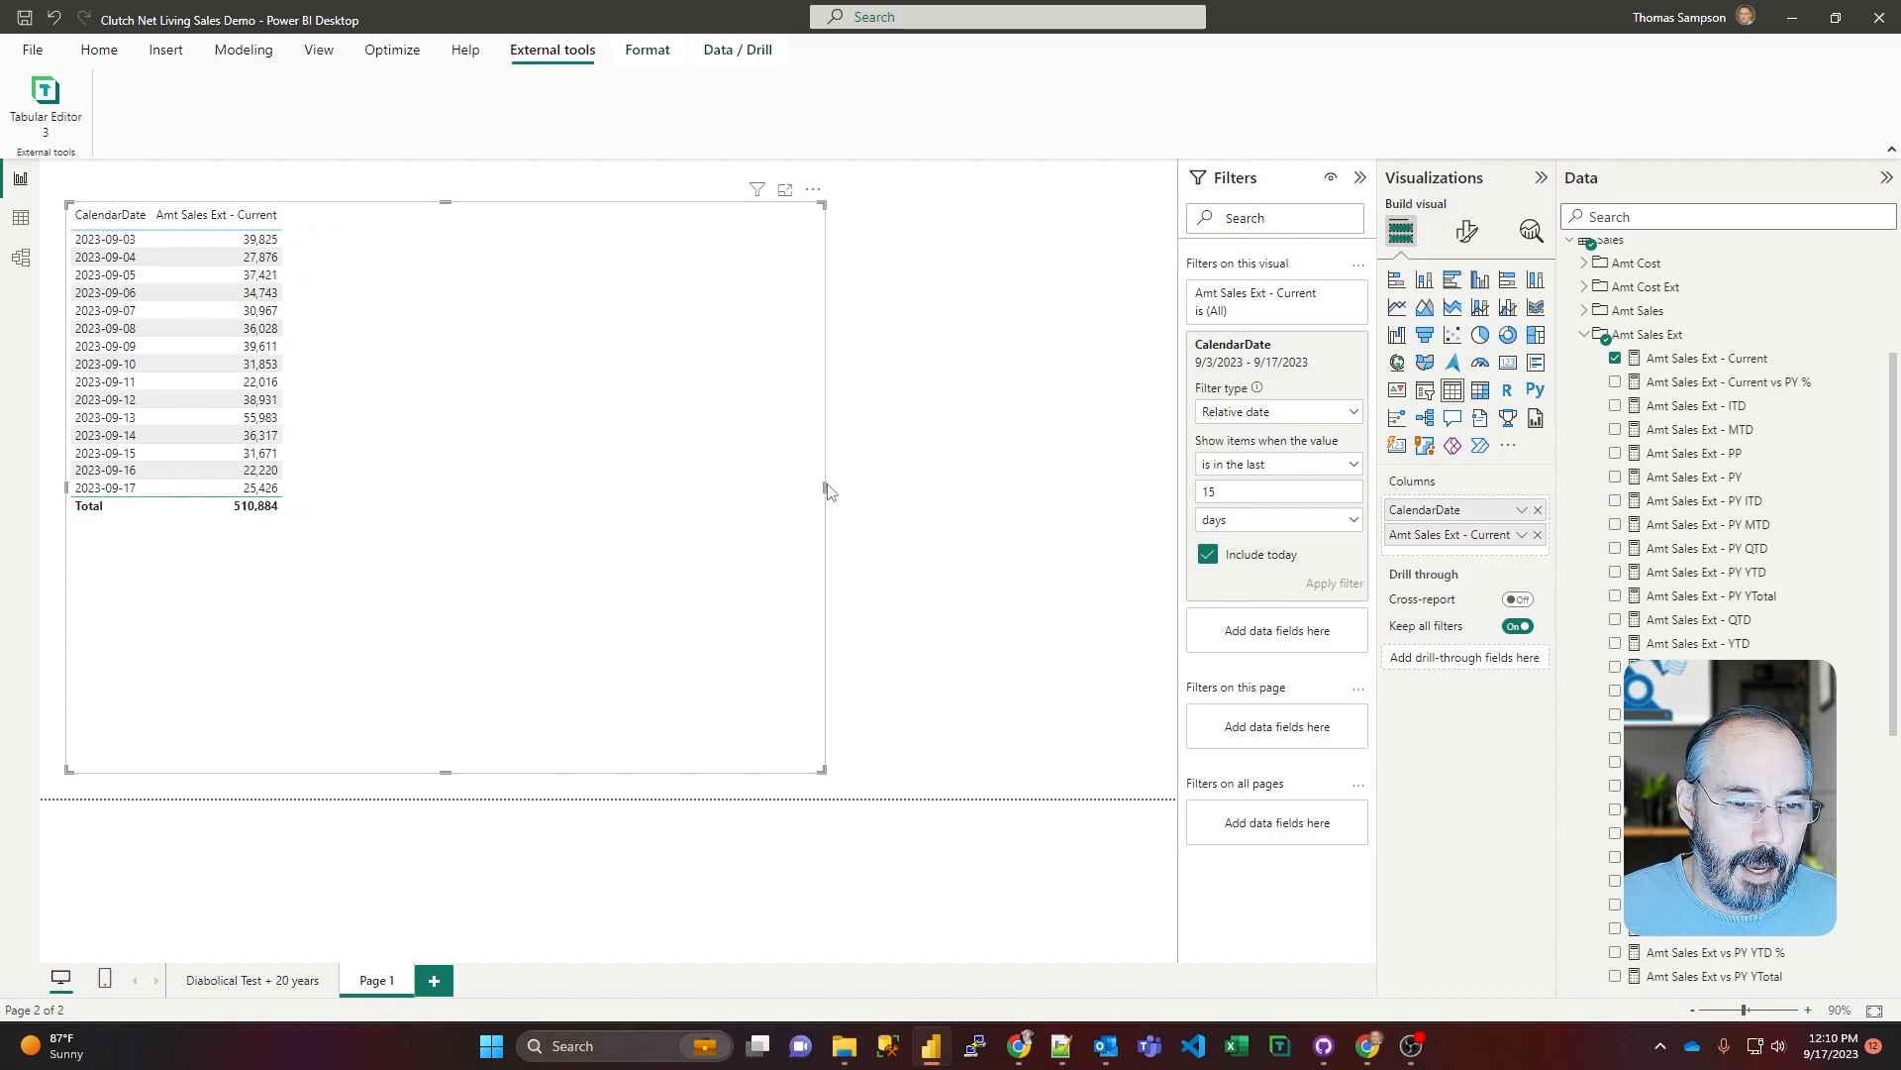
pyautogui.moveTo(825, 489); pyautogui.dragTo(313, 485)
# Step: Create a second table visual beside the first from the Calendar table's RelativePeriod field, and widen it for more columns
pyautogui.scroll(5, 1575, 287)
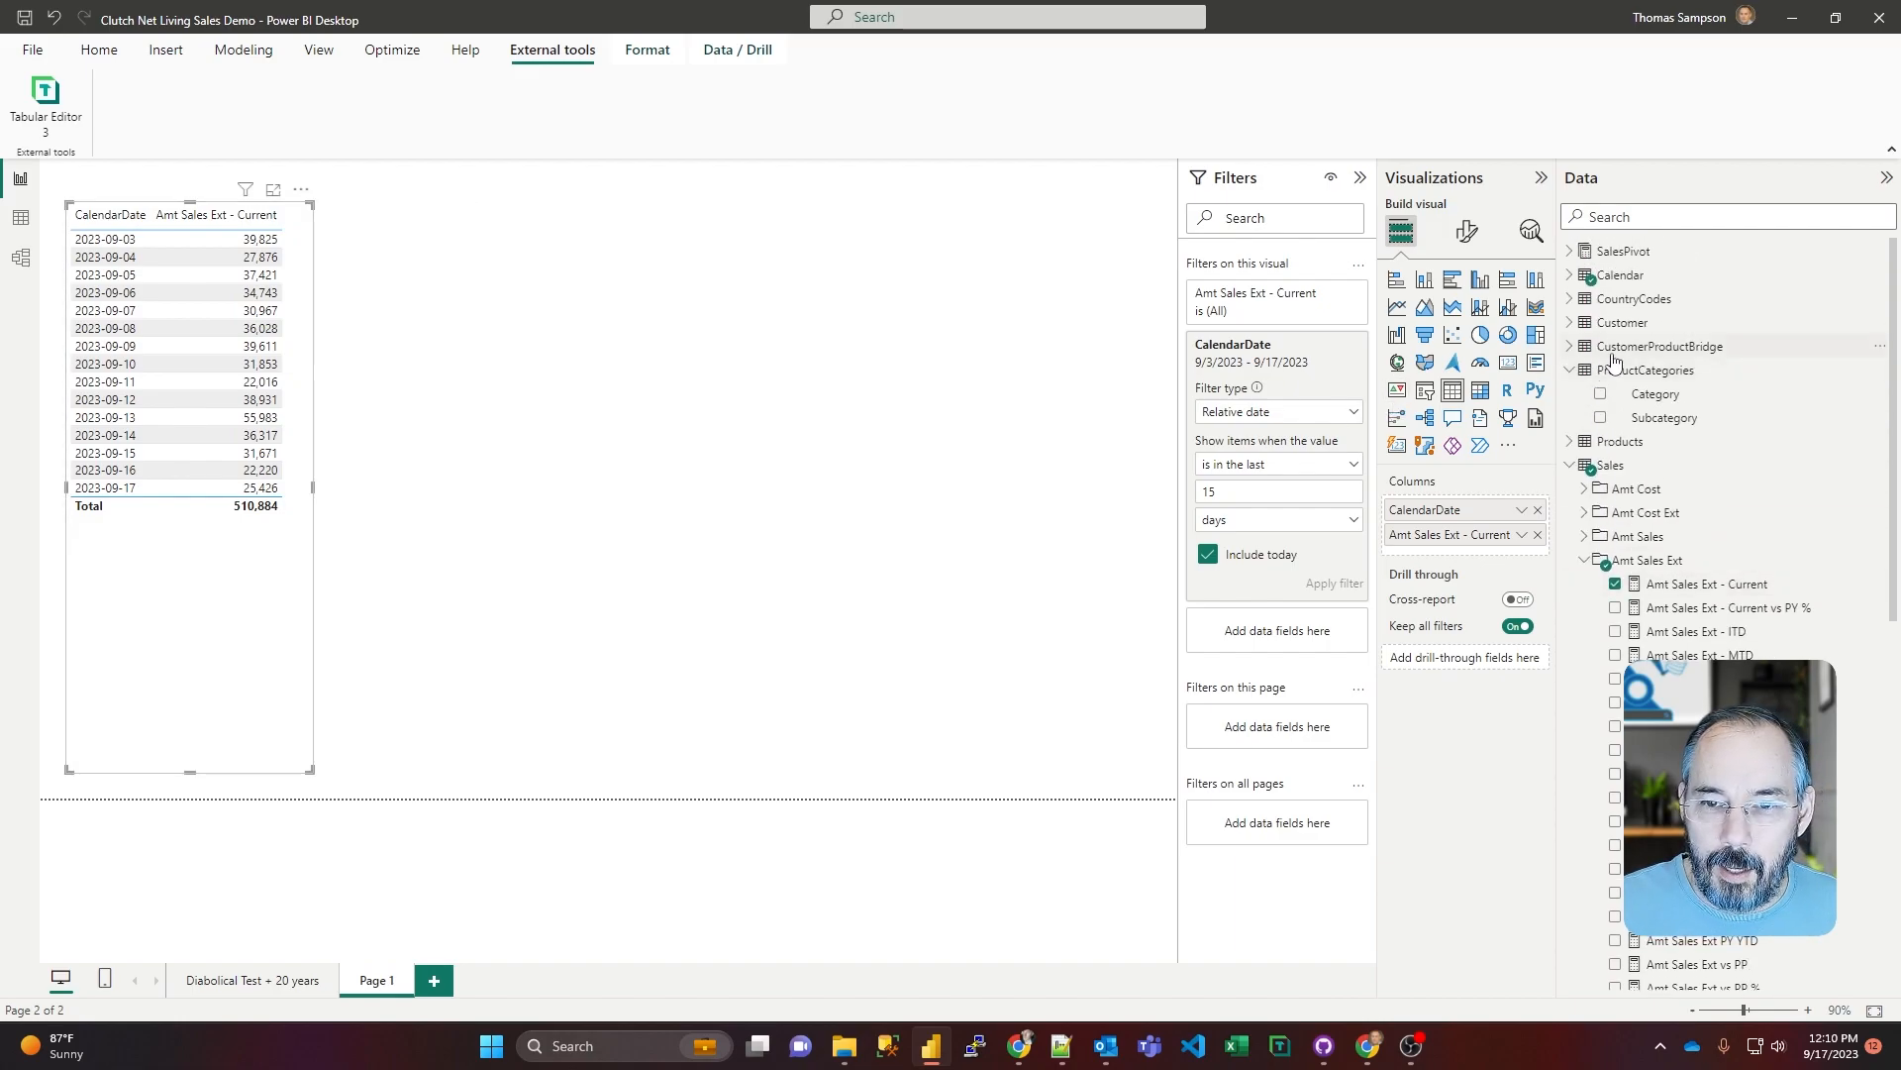
pyautogui.click(1571, 277)
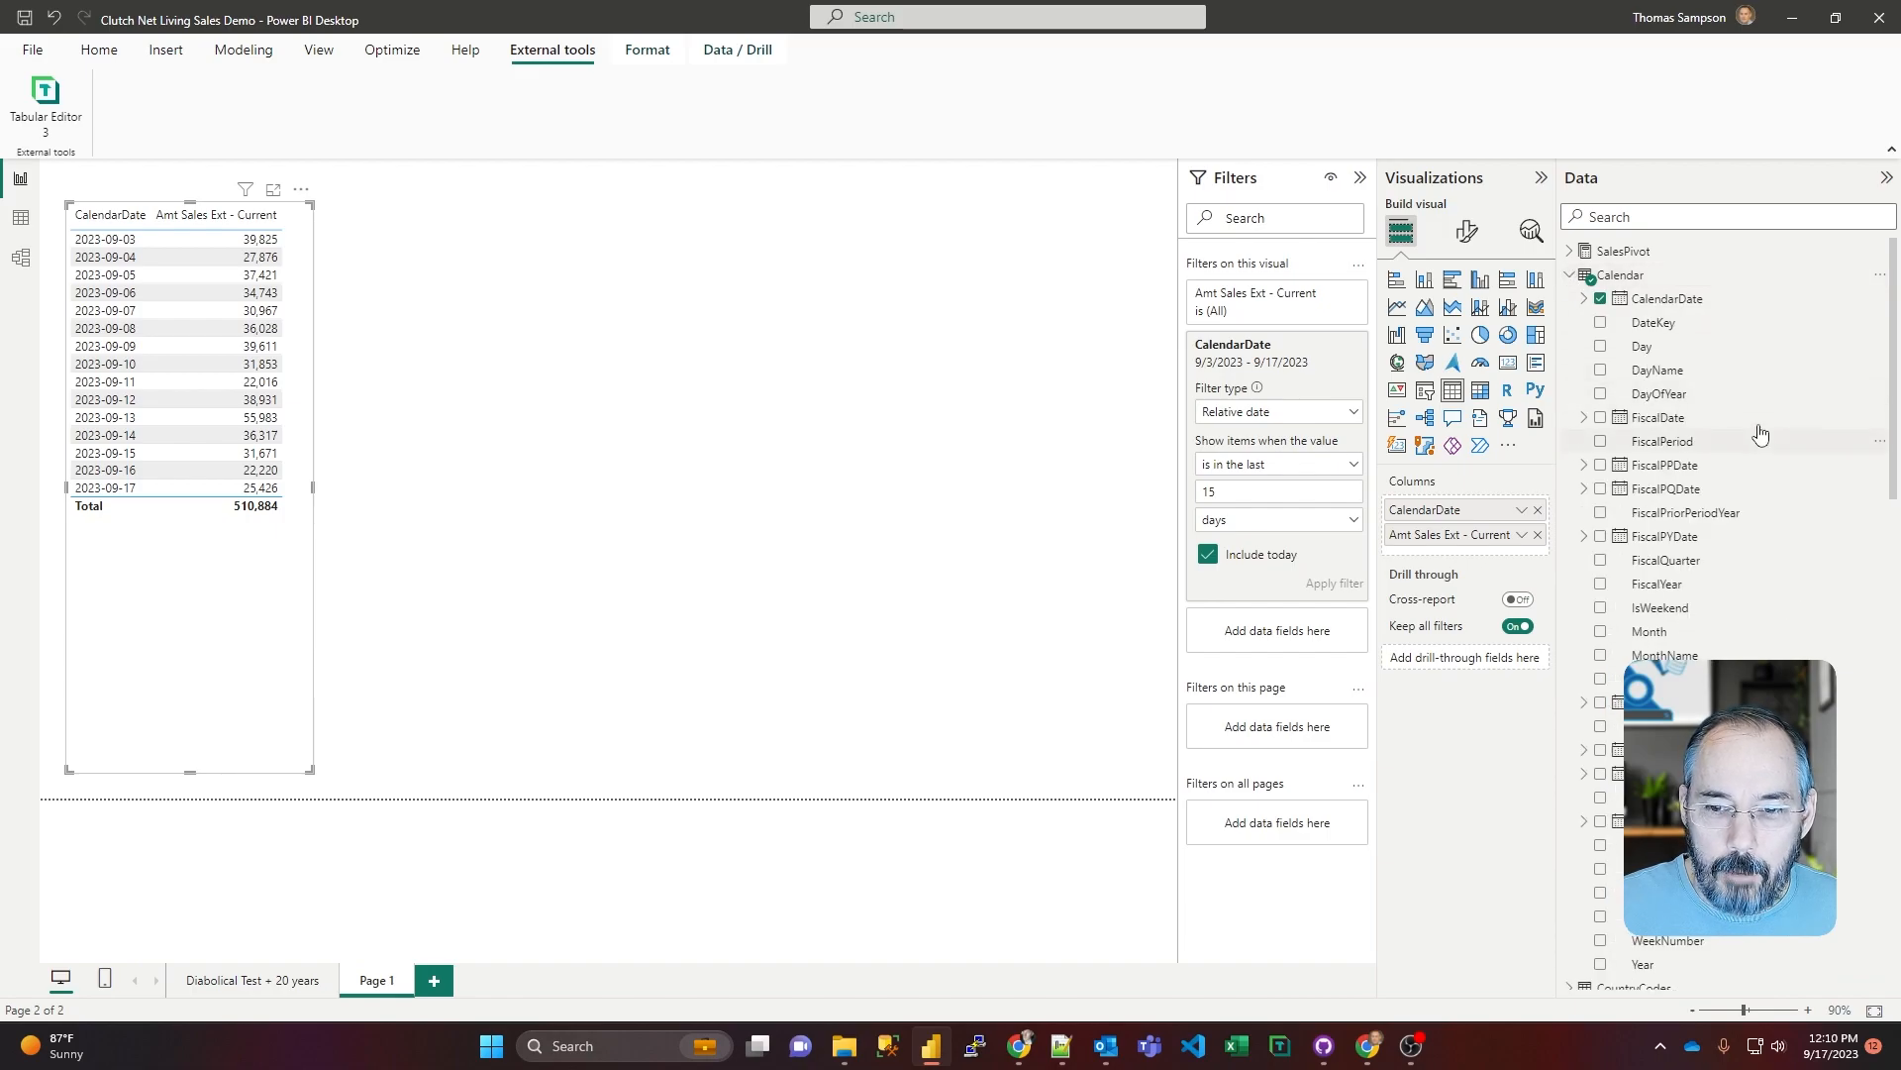
pyautogui.scroll(-3, 1759, 436)
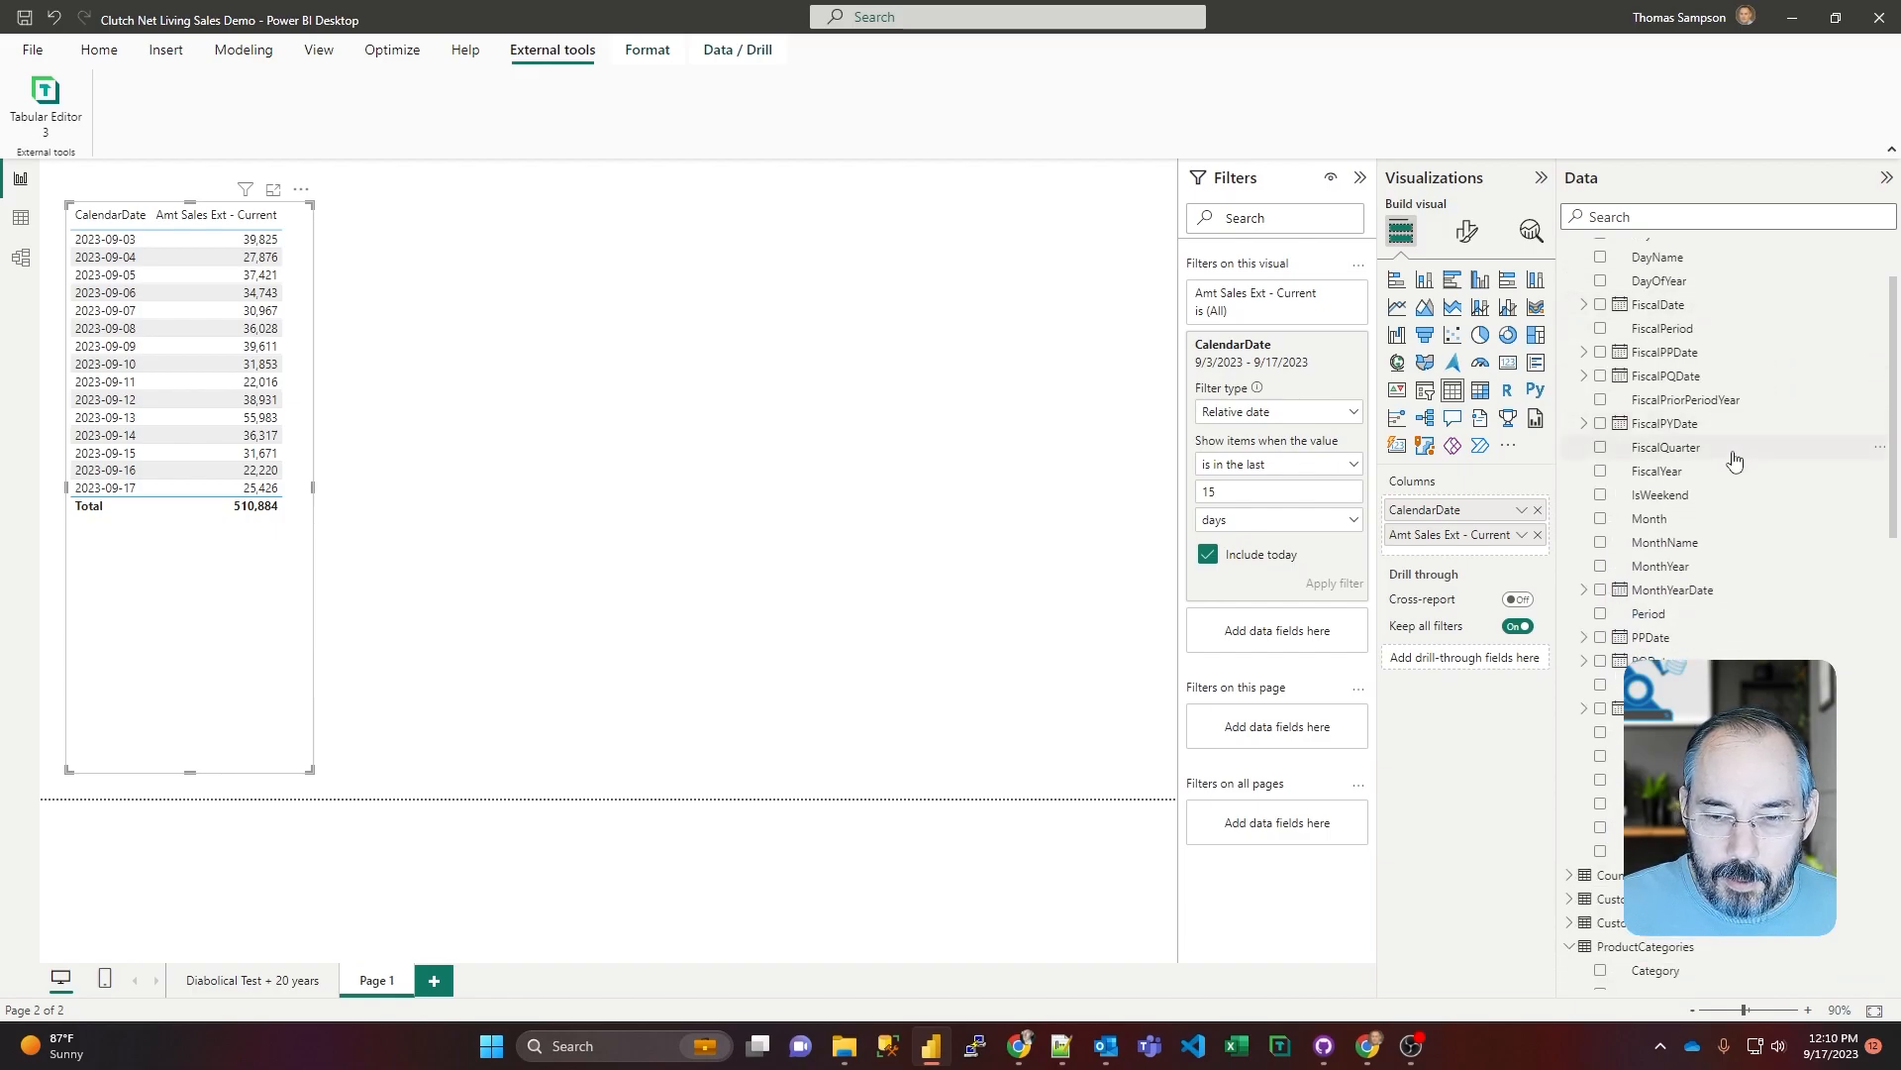
pyautogui.moveTo(1723, 779); pyautogui.dragTo(807, 574)
pyautogui.moveTo(693, 486); pyautogui.dragTo(696, 487)
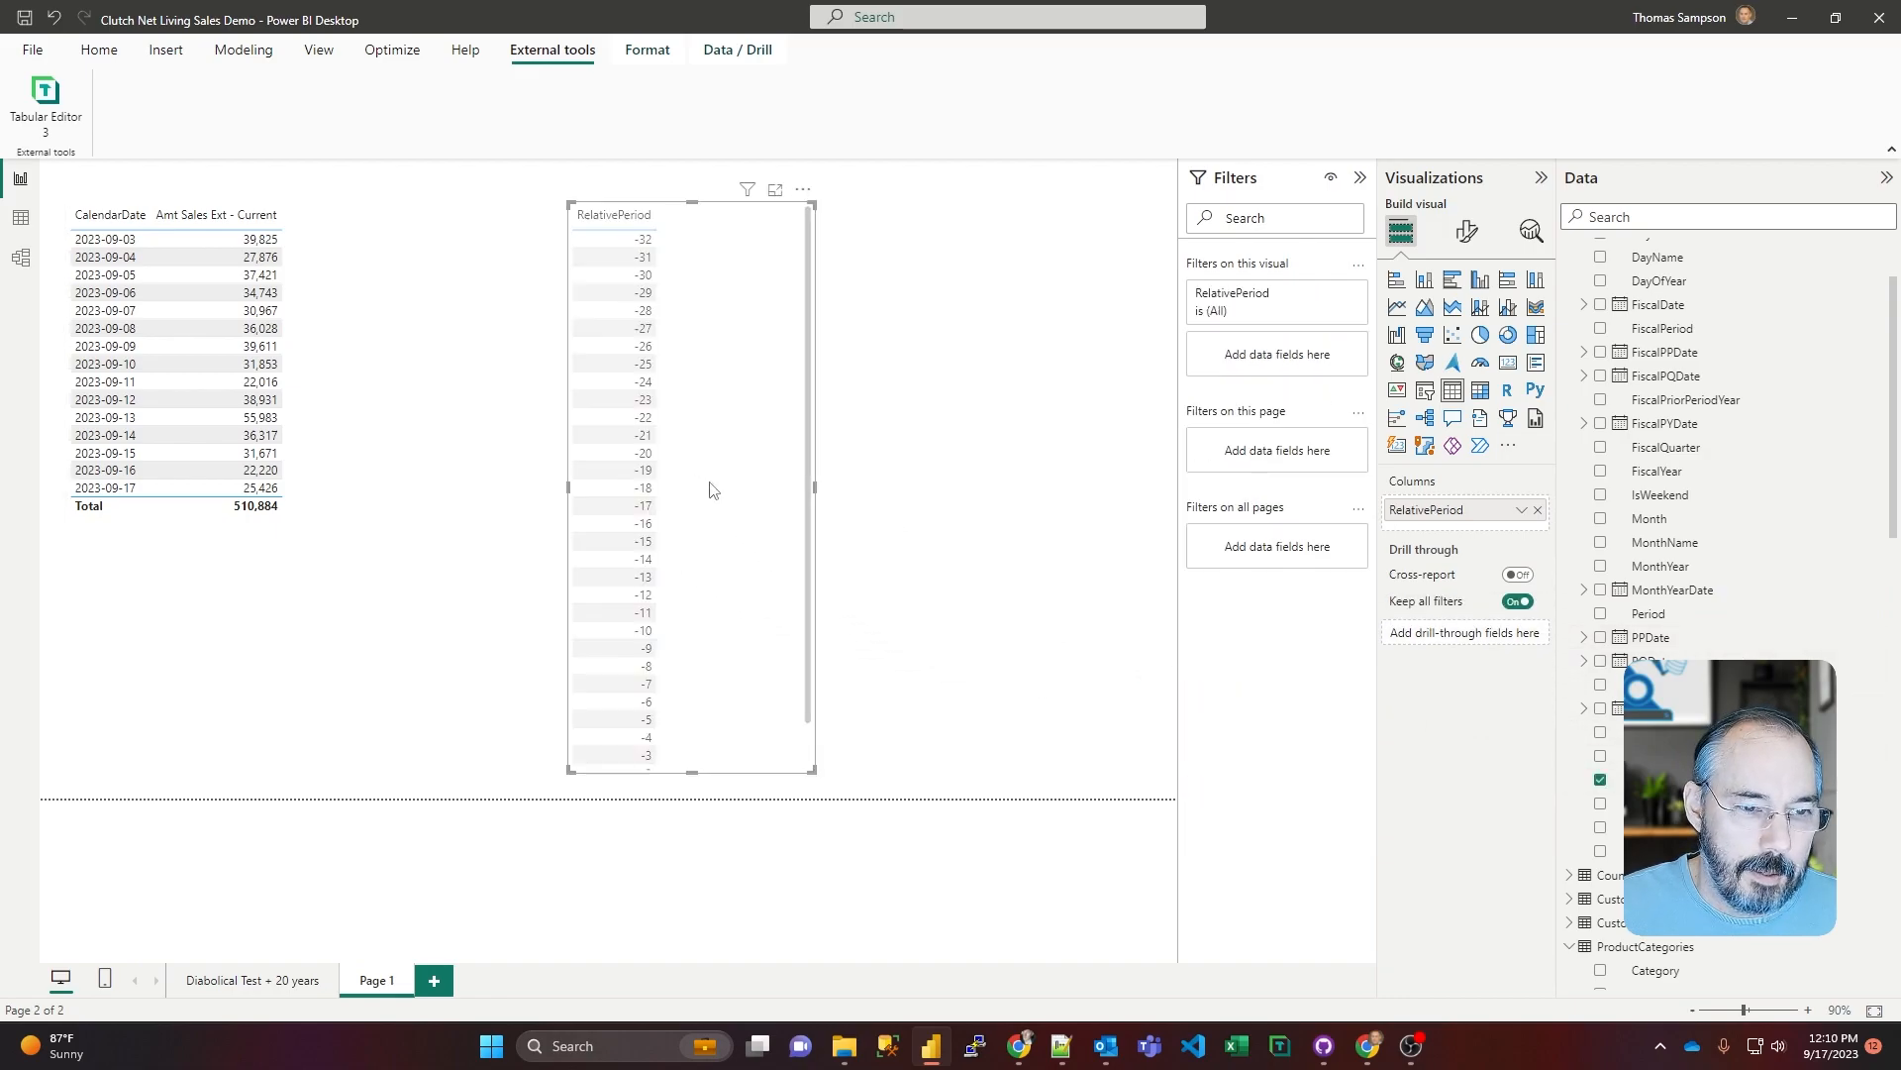
pyautogui.scroll(-1, 774, 543)
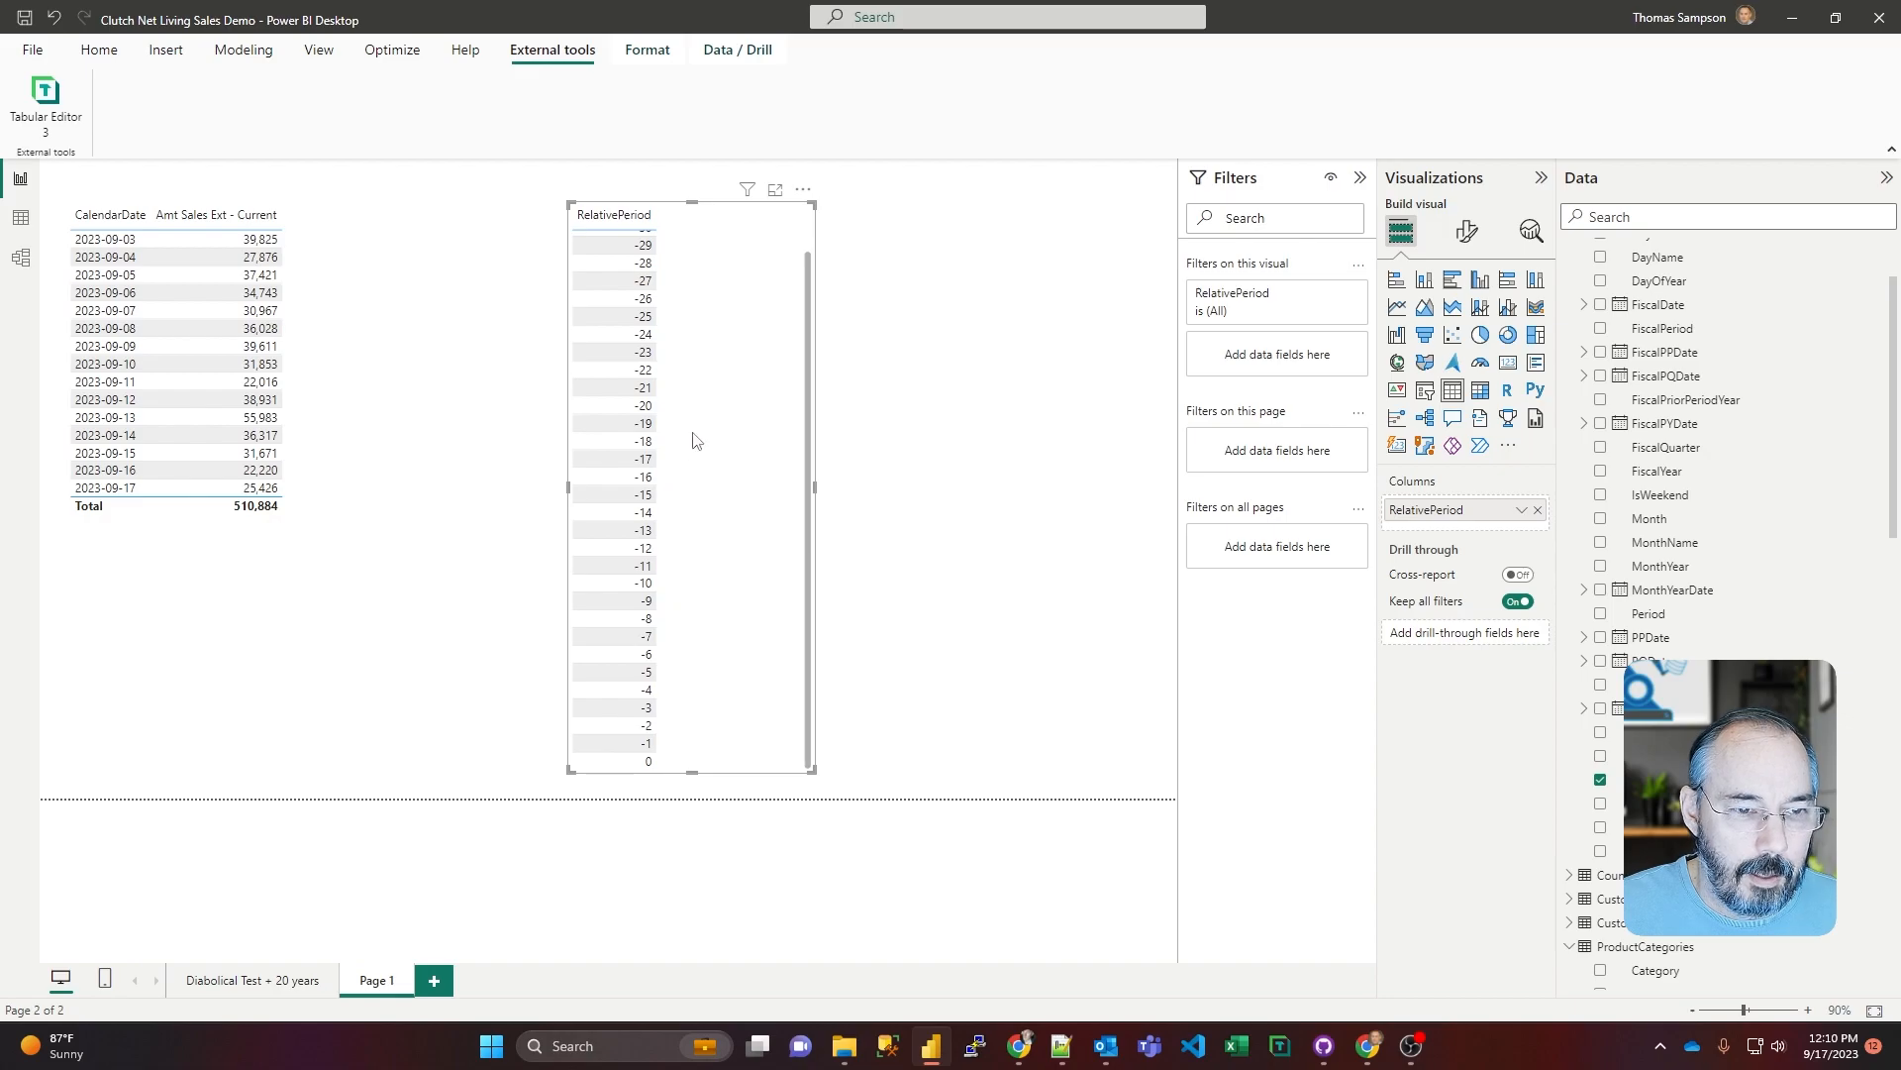
pyautogui.moveTo(817, 489); pyautogui.dragTo(994, 491)
# Step: Add the Amt Sales Ext - Current measure to the RelativePeriod table and widen the visual further
pyautogui.scroll(-5, 1649, 492)
pyautogui.scroll(-2, 1651, 492)
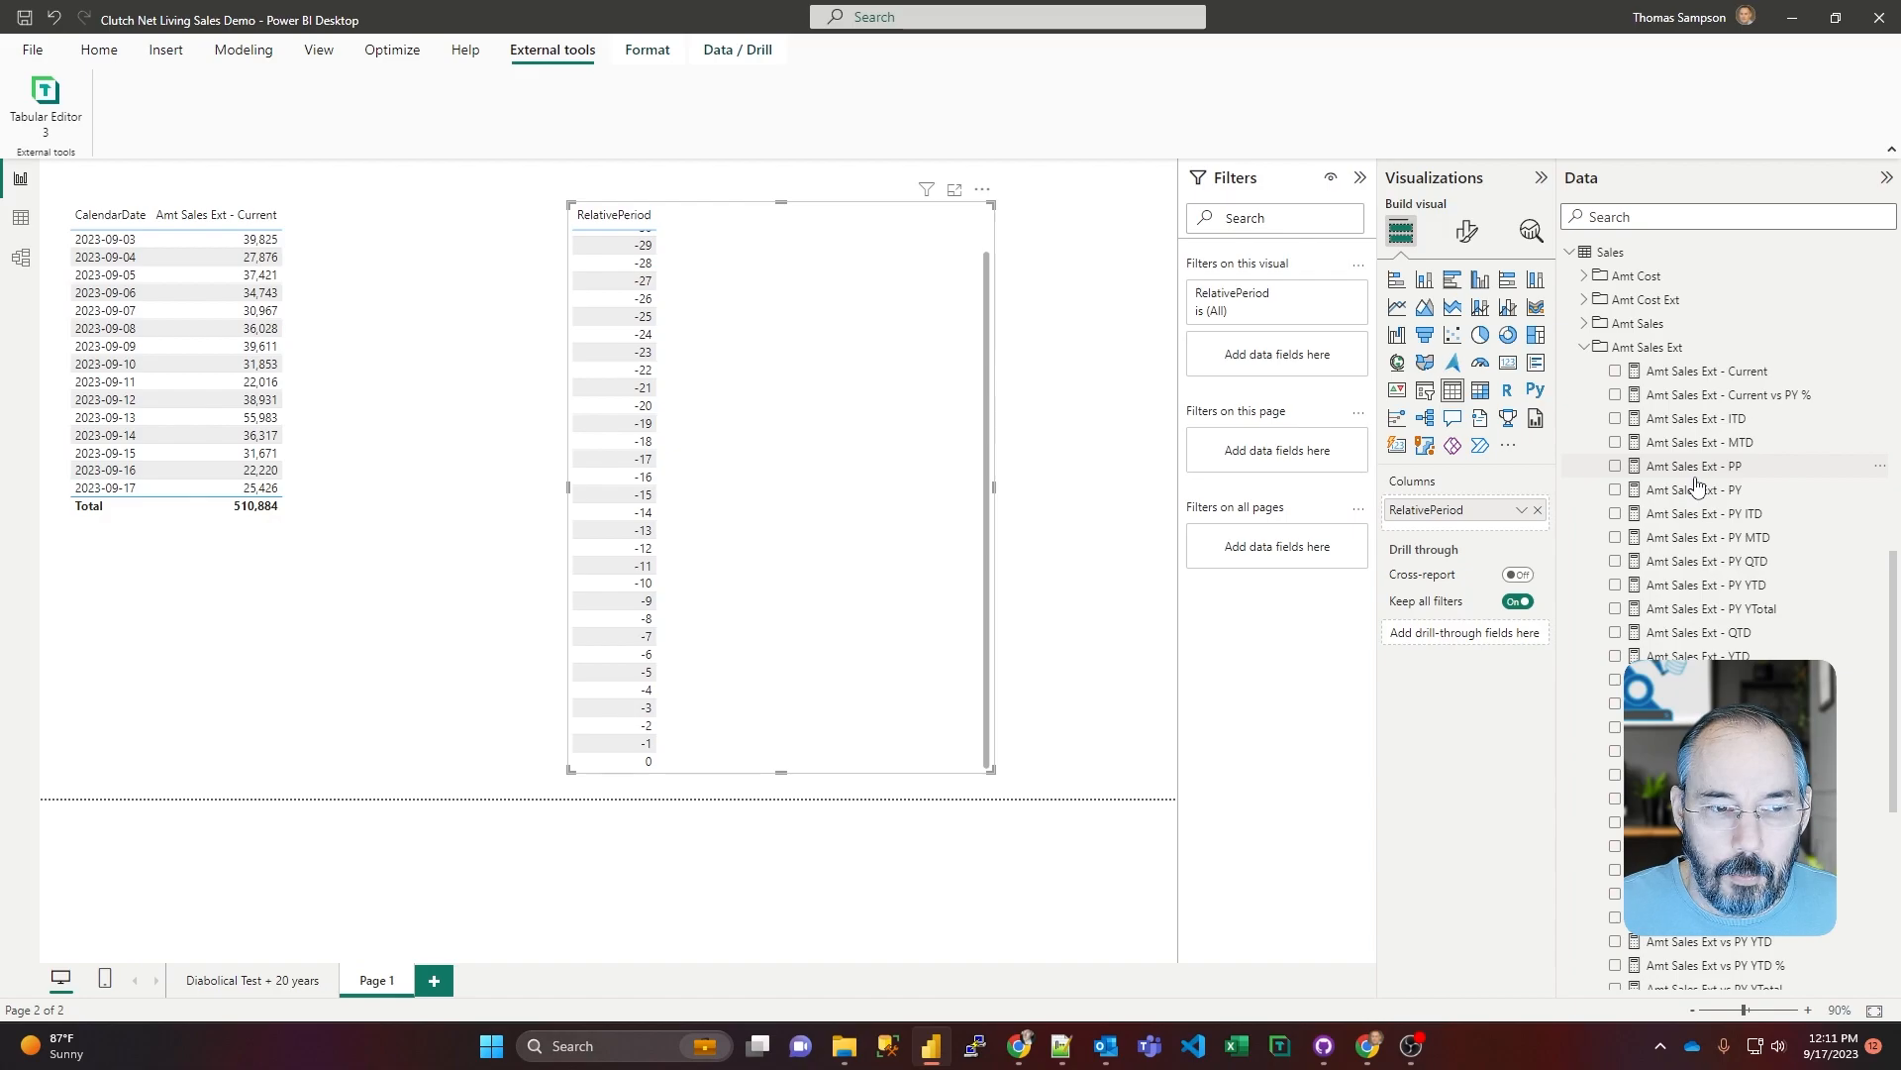
pyautogui.click(1615, 371)
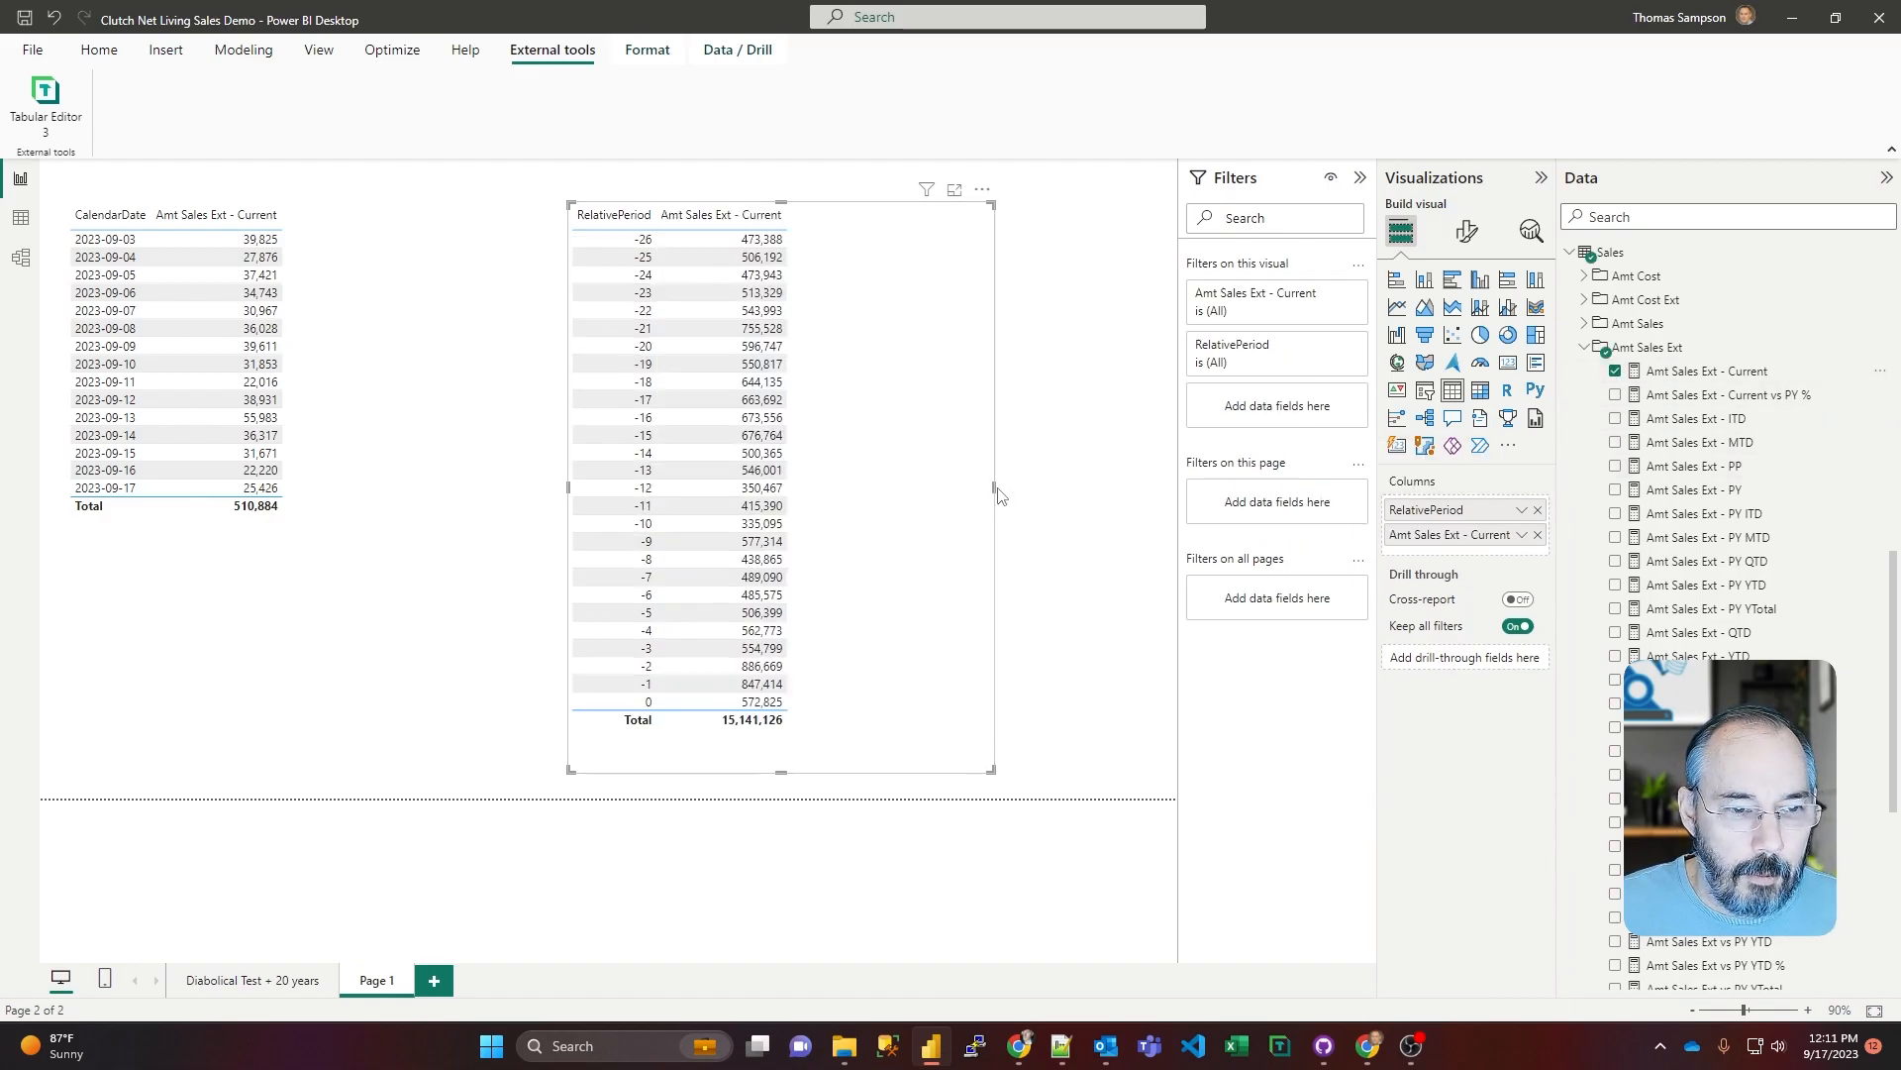
pyautogui.moveTo(998, 495); pyautogui.dragTo(1060, 497)
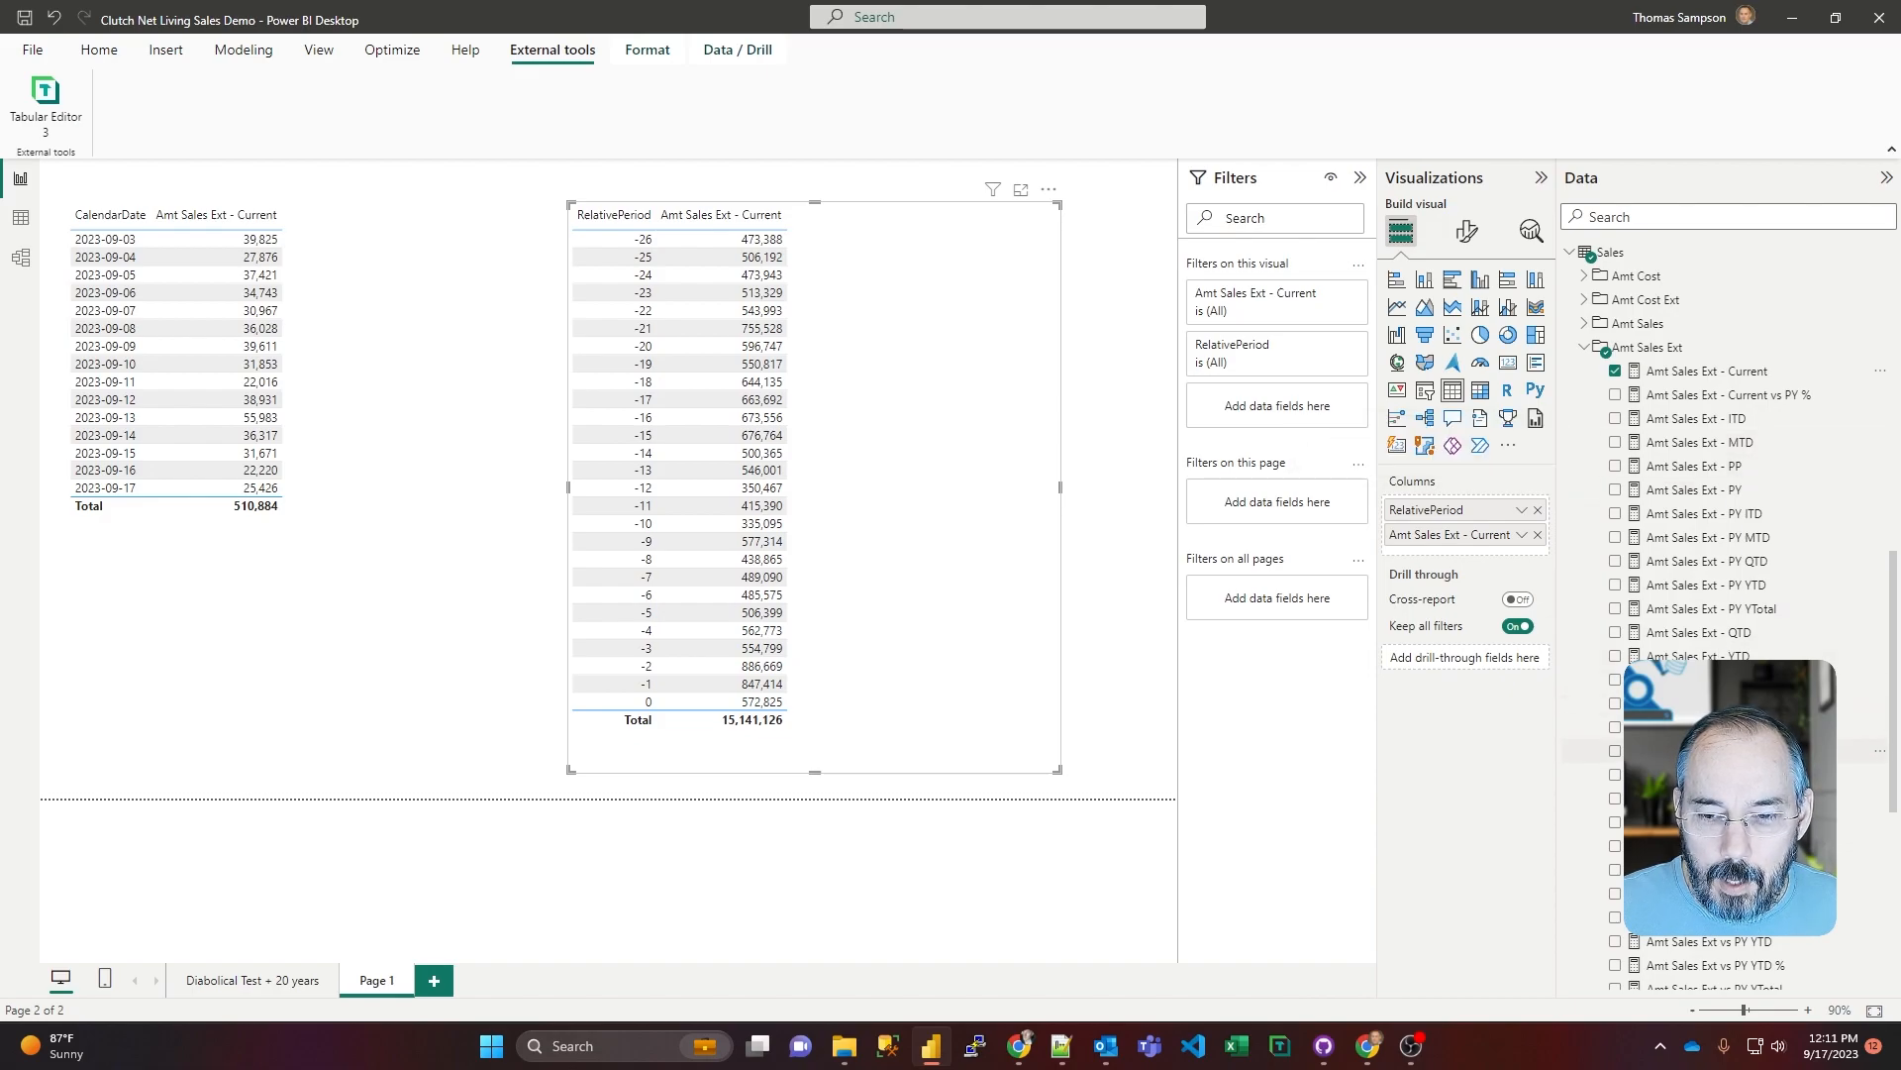
# Step: Add the Amt Sales Ext vs PP and Amt Sales Ext - PP measures to the RelativePeriod table
pyautogui.scroll(-2, 1619, 644)
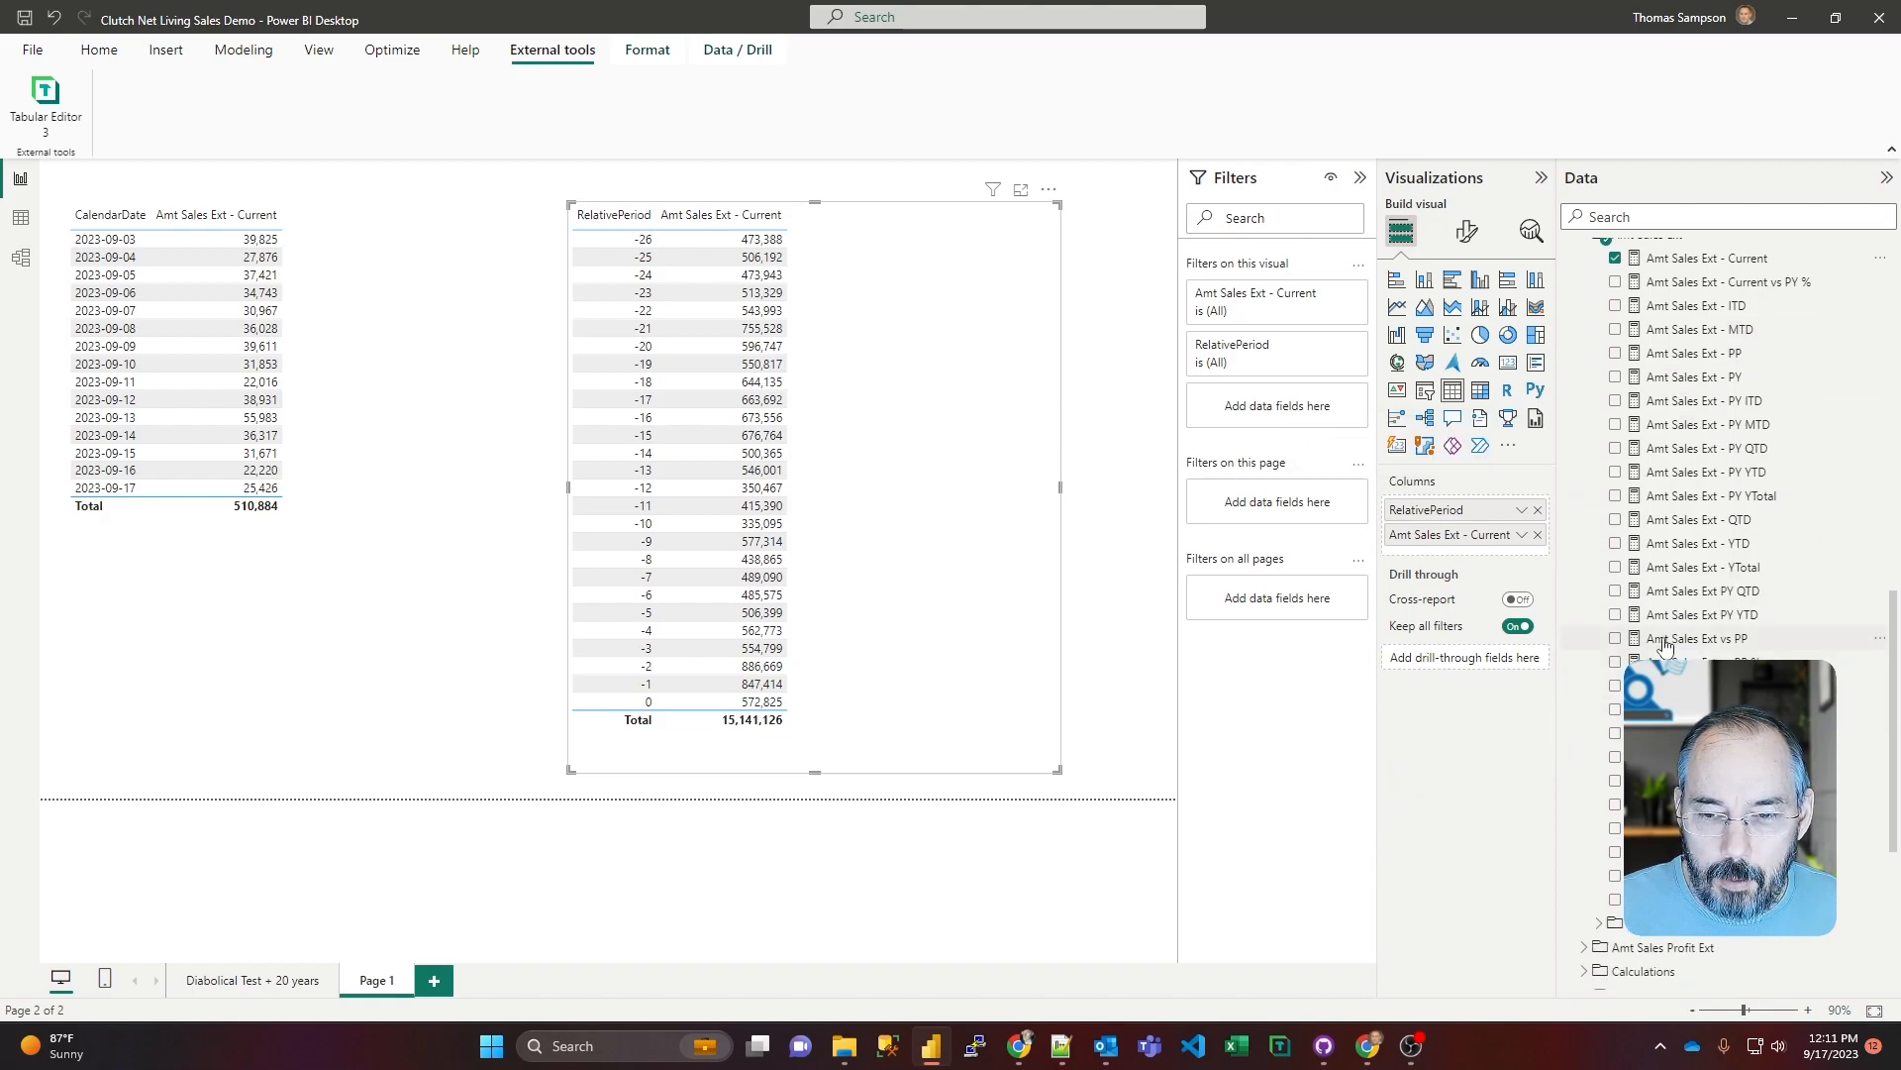
pyautogui.click(1616, 639)
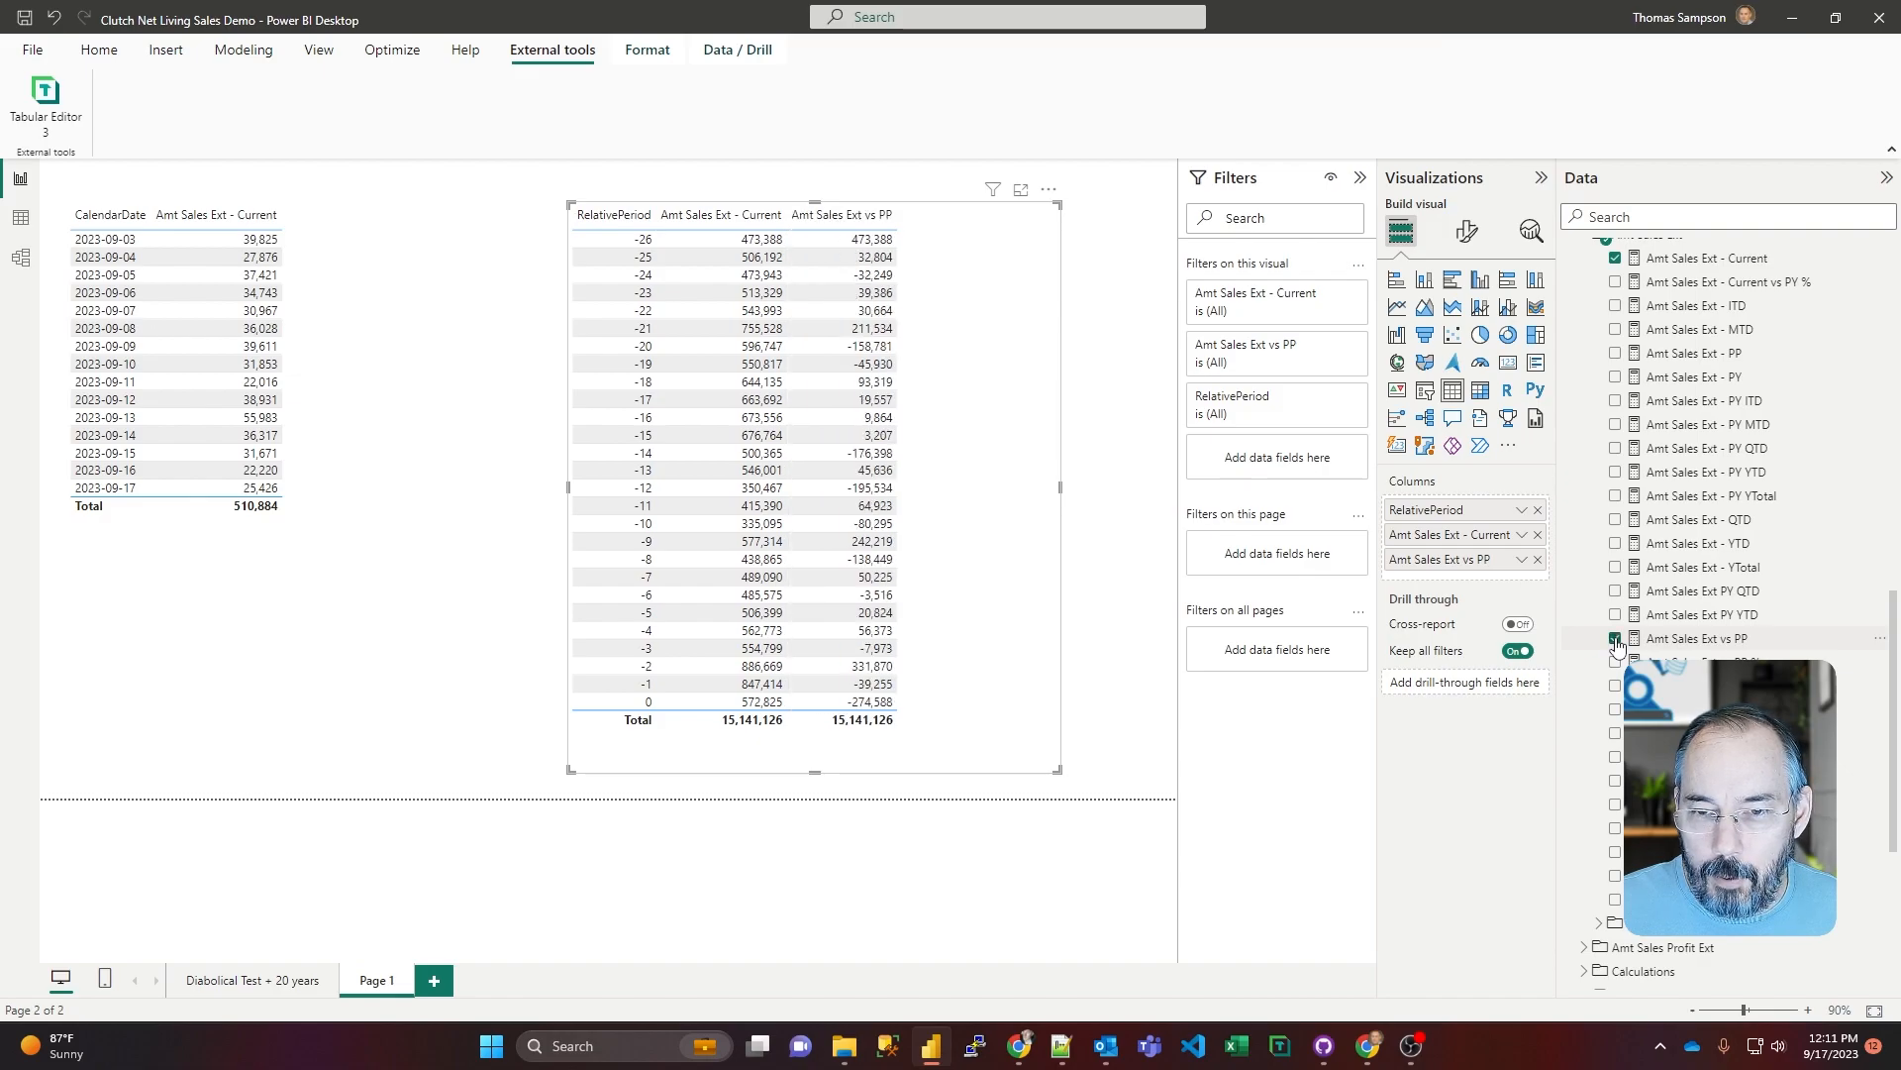
pyautogui.click(1615, 352)
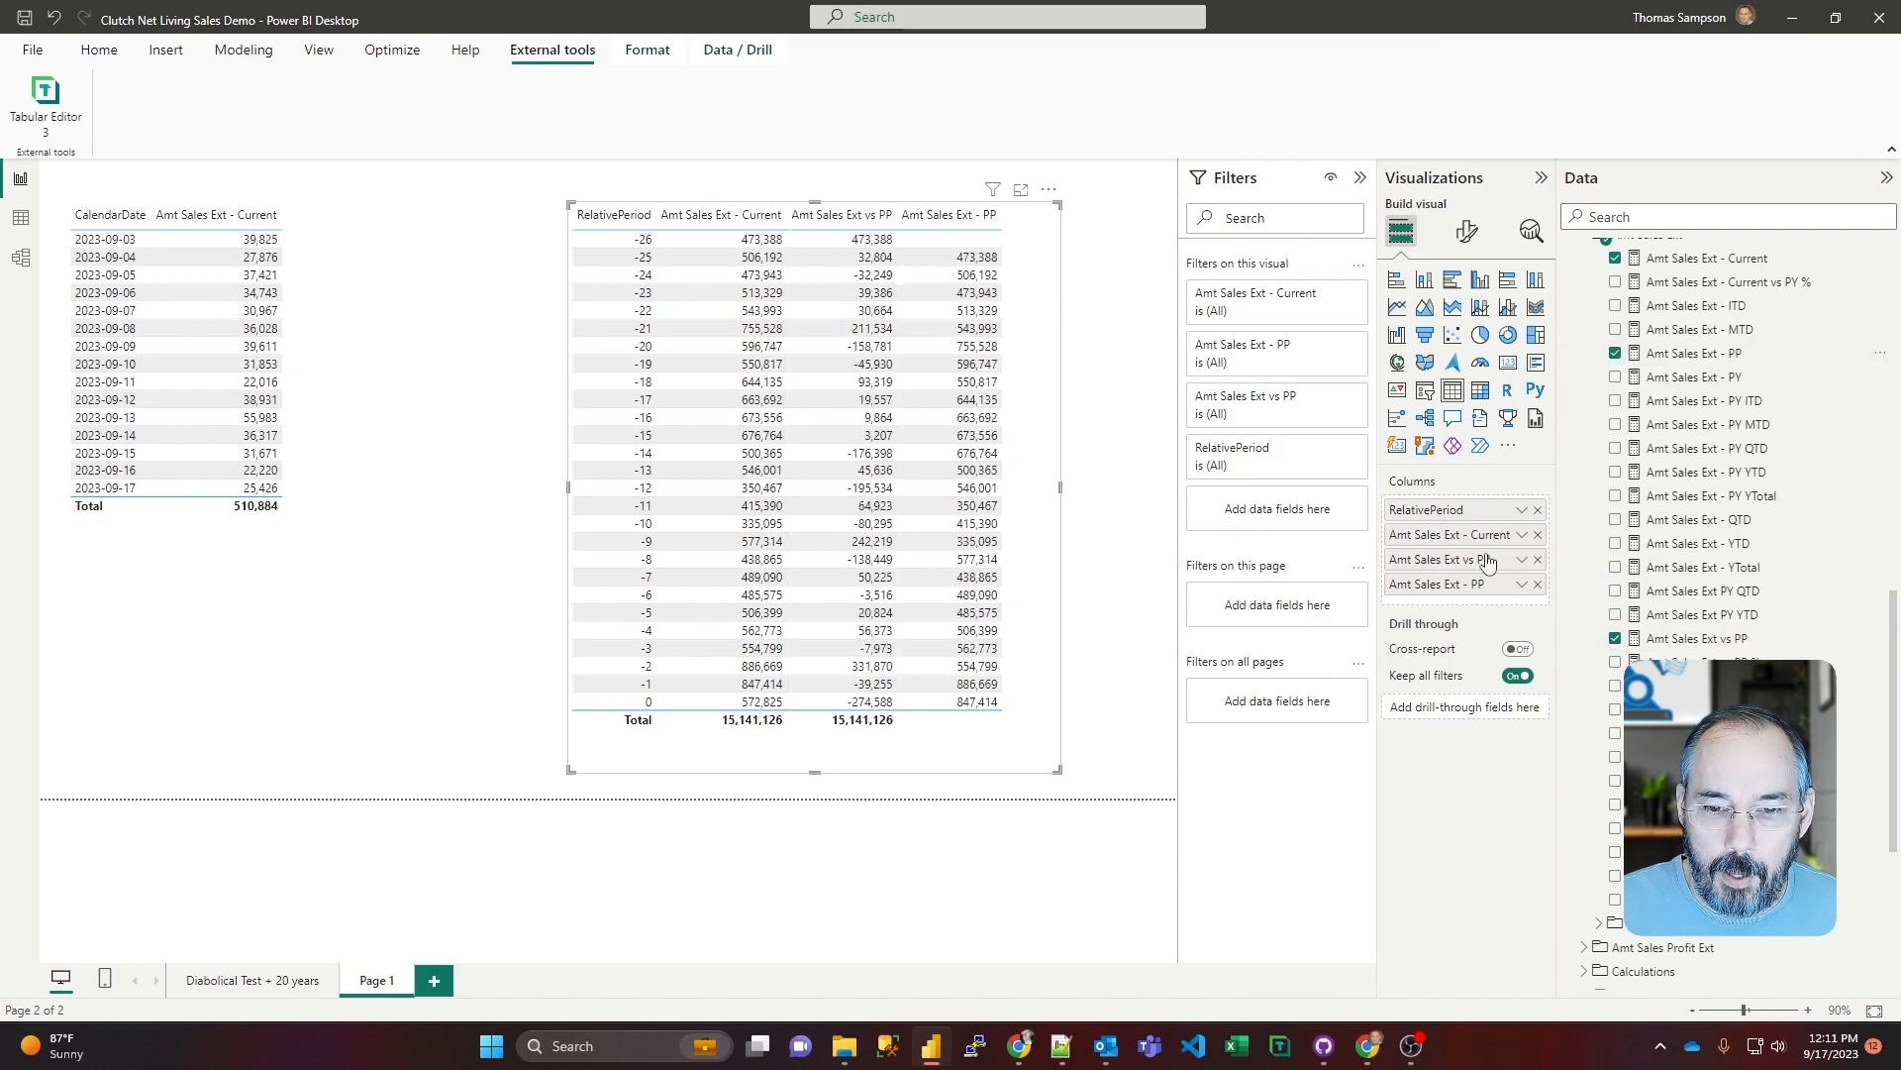
# Step: Place Amt Sales Ext - PP before Amt Sales Ext vs PP in the RelativePeriod table, and add Amt Sales Ext vs PP % to the widened visual
pyautogui.moveTo(1469, 586); pyautogui.dragTo(1484, 557)
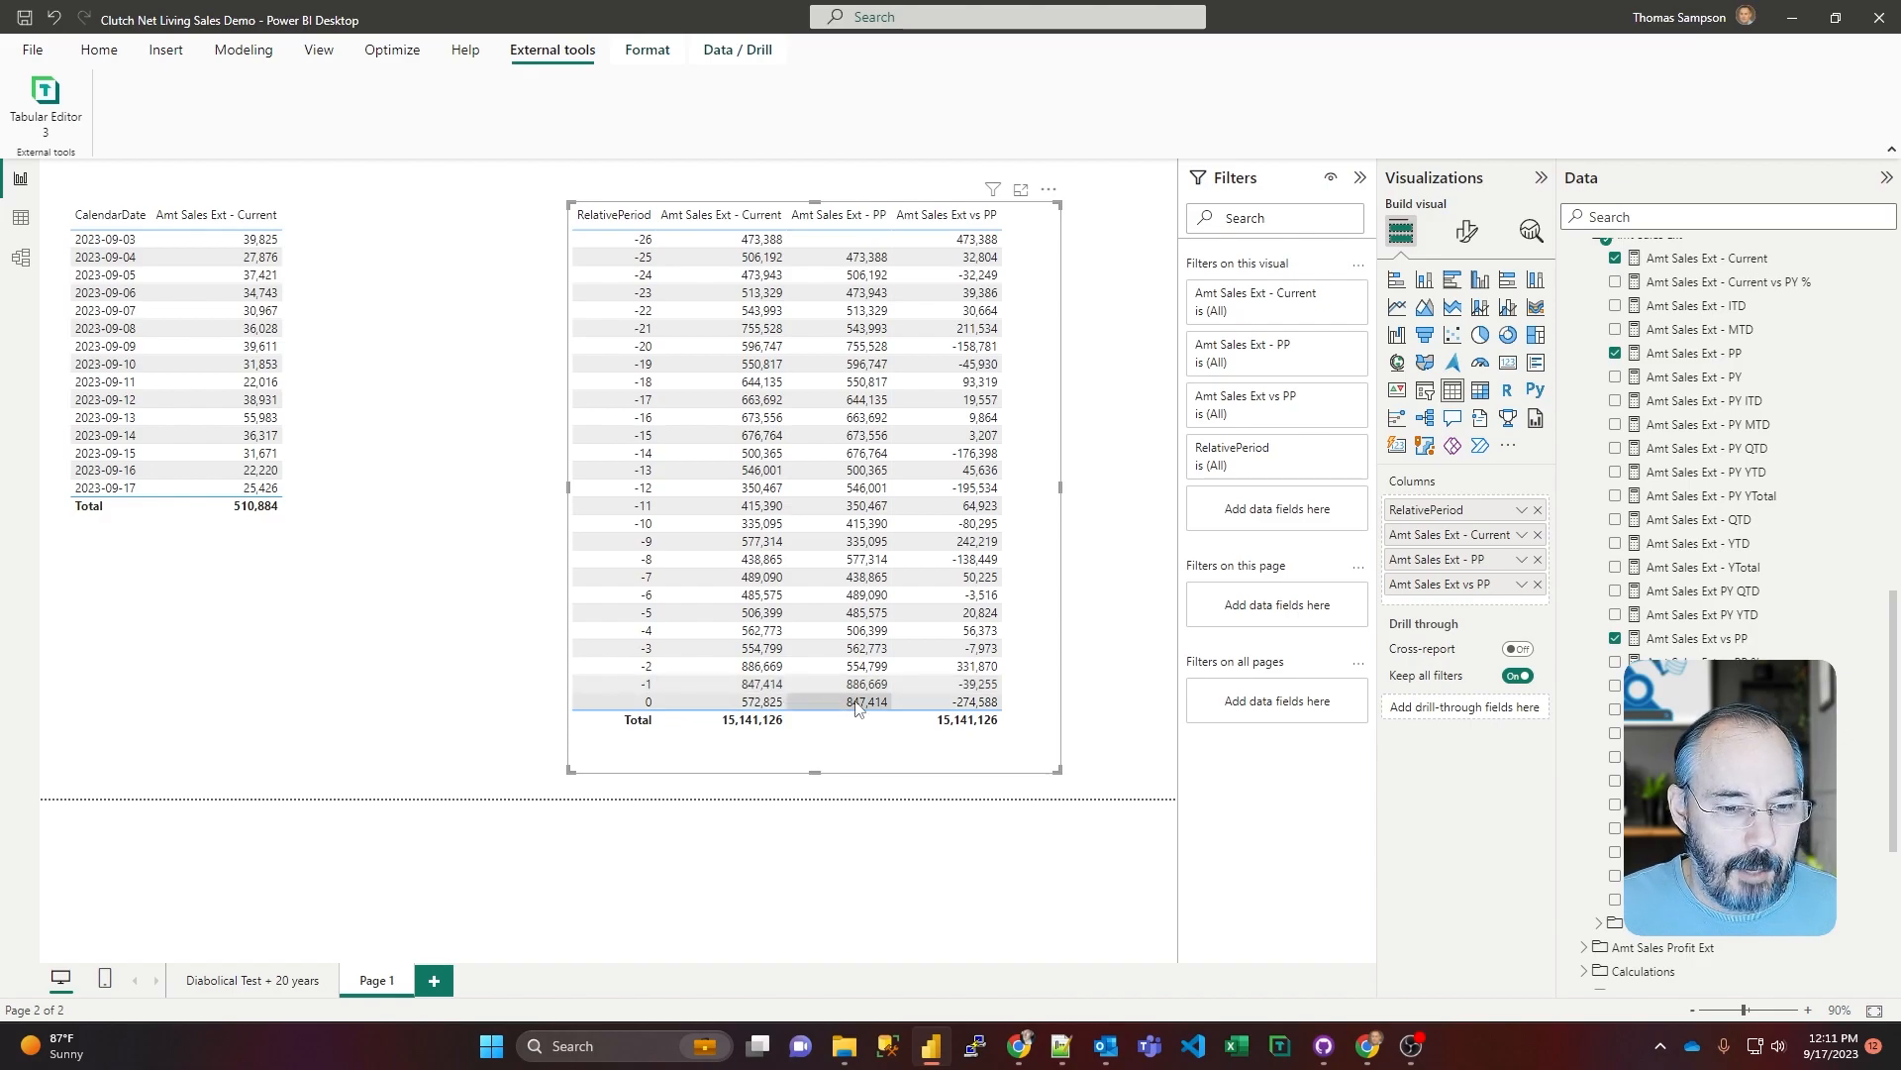
pyautogui.moveTo(568, 491); pyautogui.dragTo(434, 490)
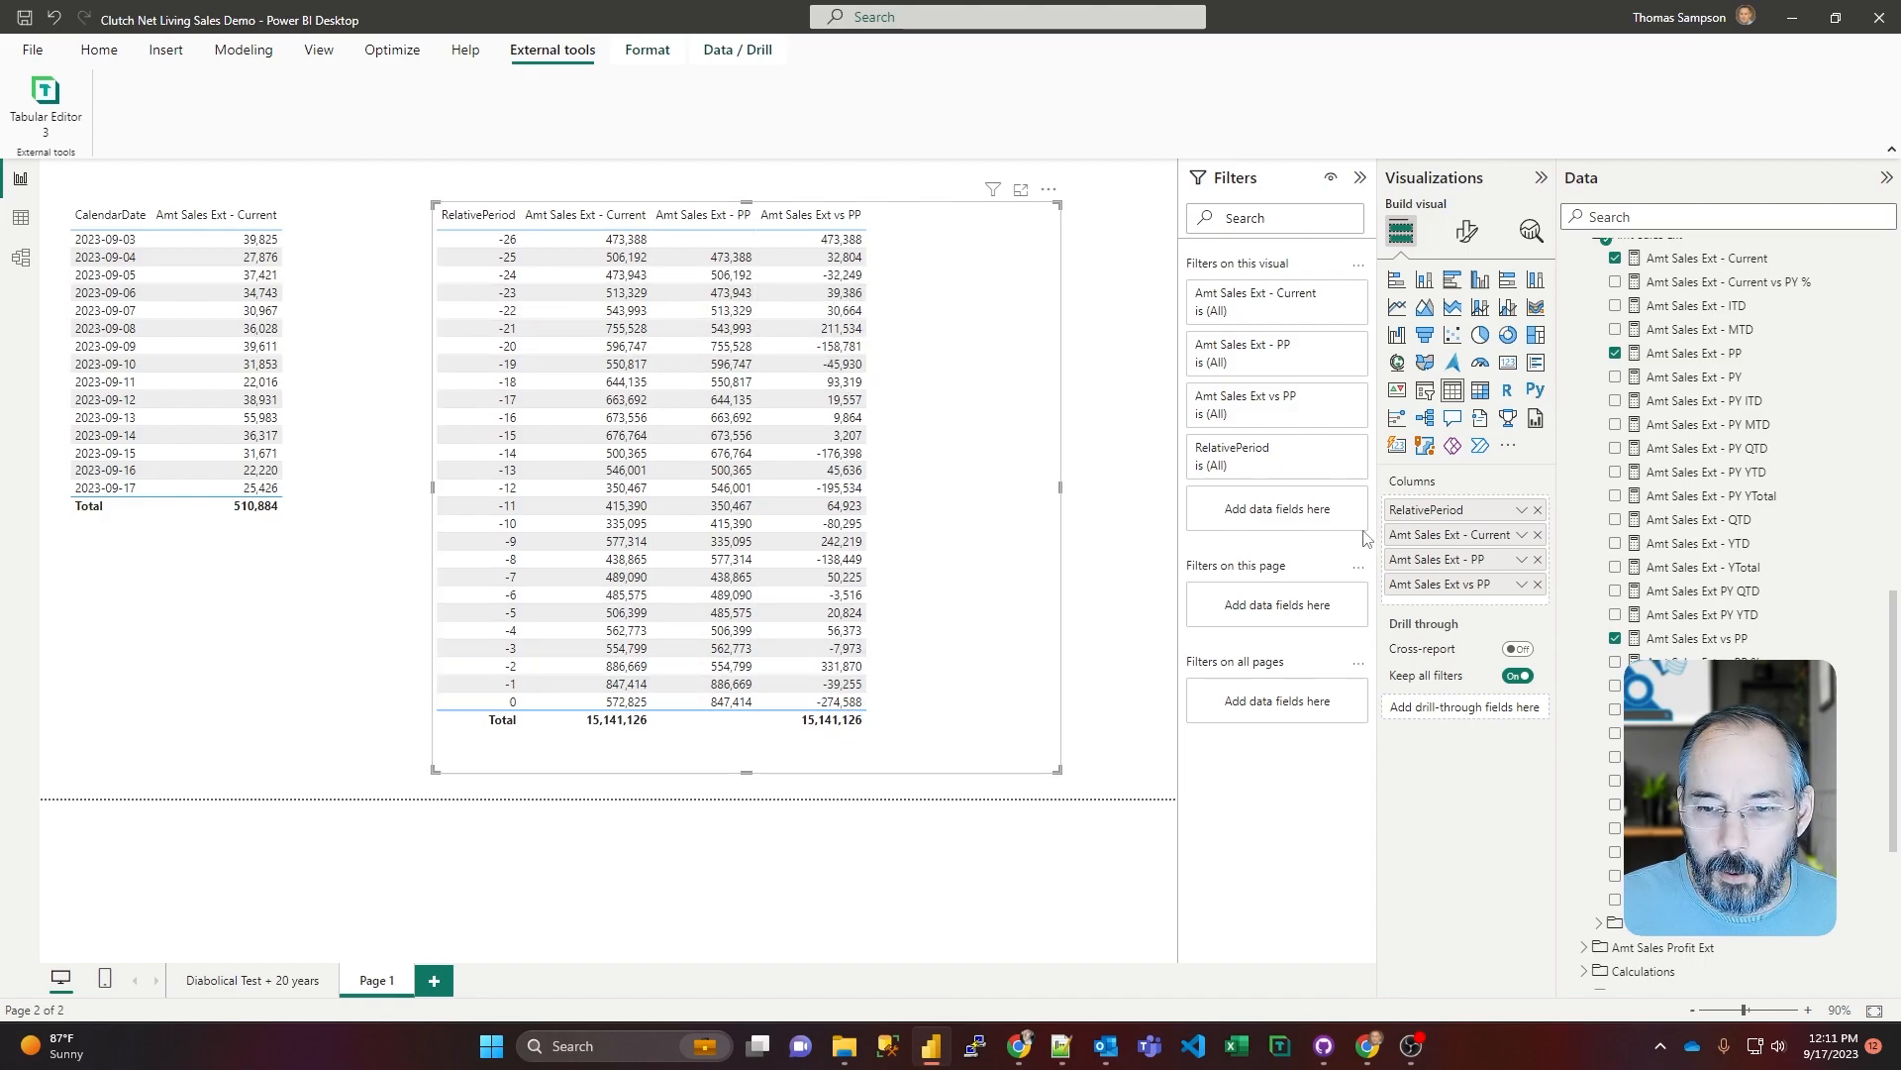
pyautogui.click(1615, 661)
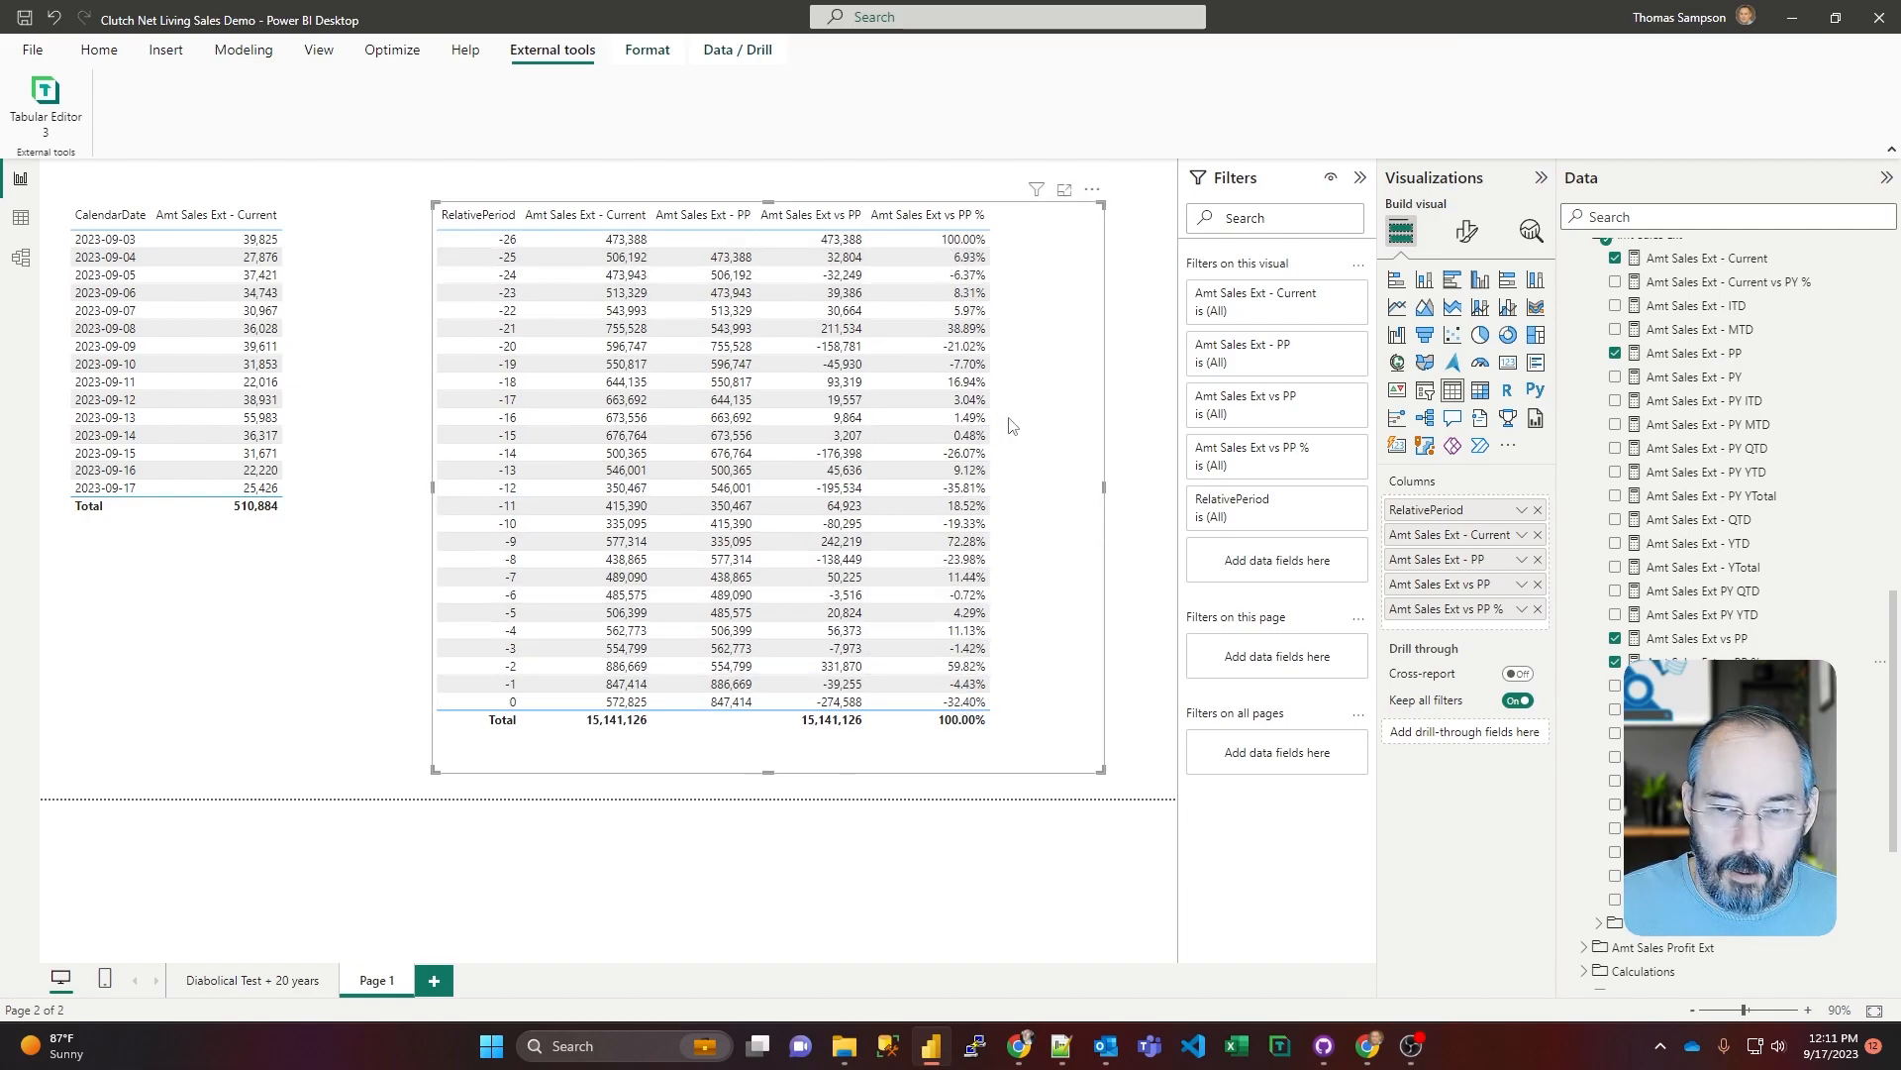
# Step: Look through the Sales table's folders and the measures available under Amt Sales Ext
pyautogui.scroll(1, 1612, 488)
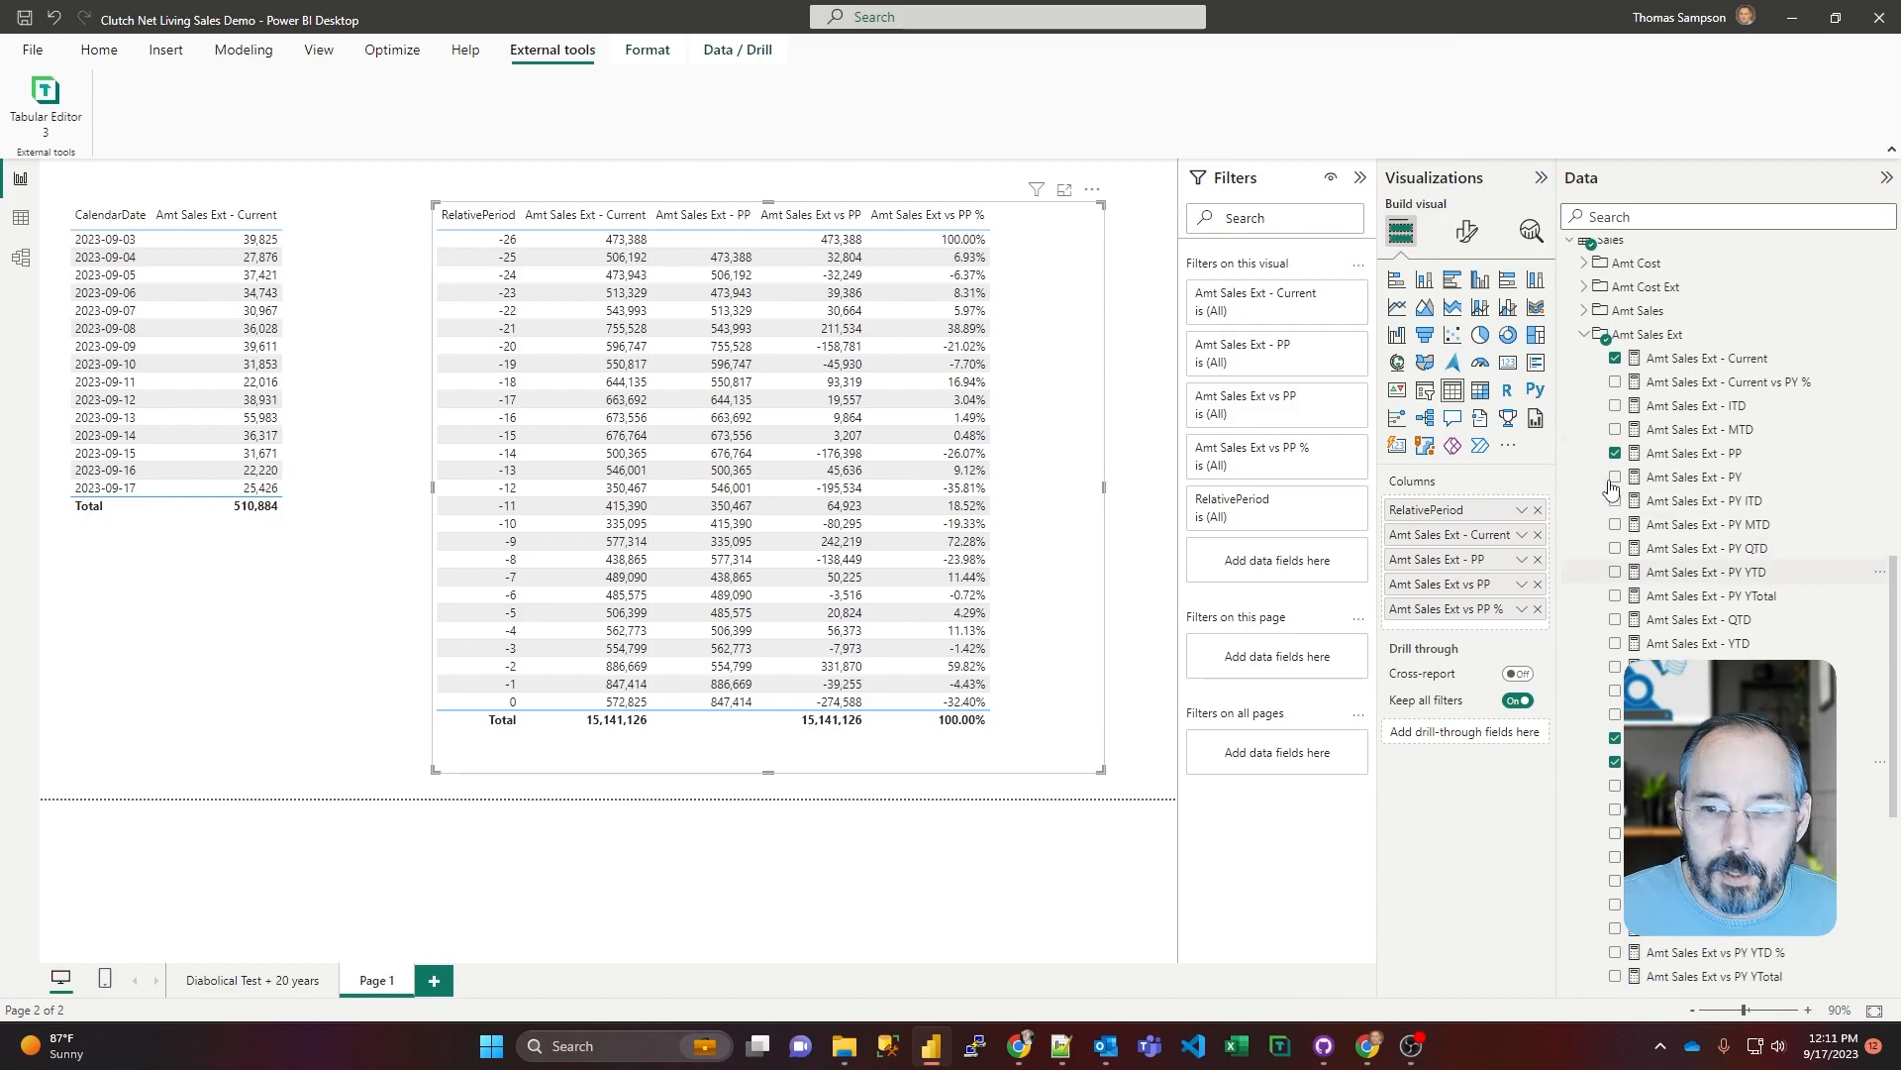
pyautogui.scroll(-1, 1661, 507)
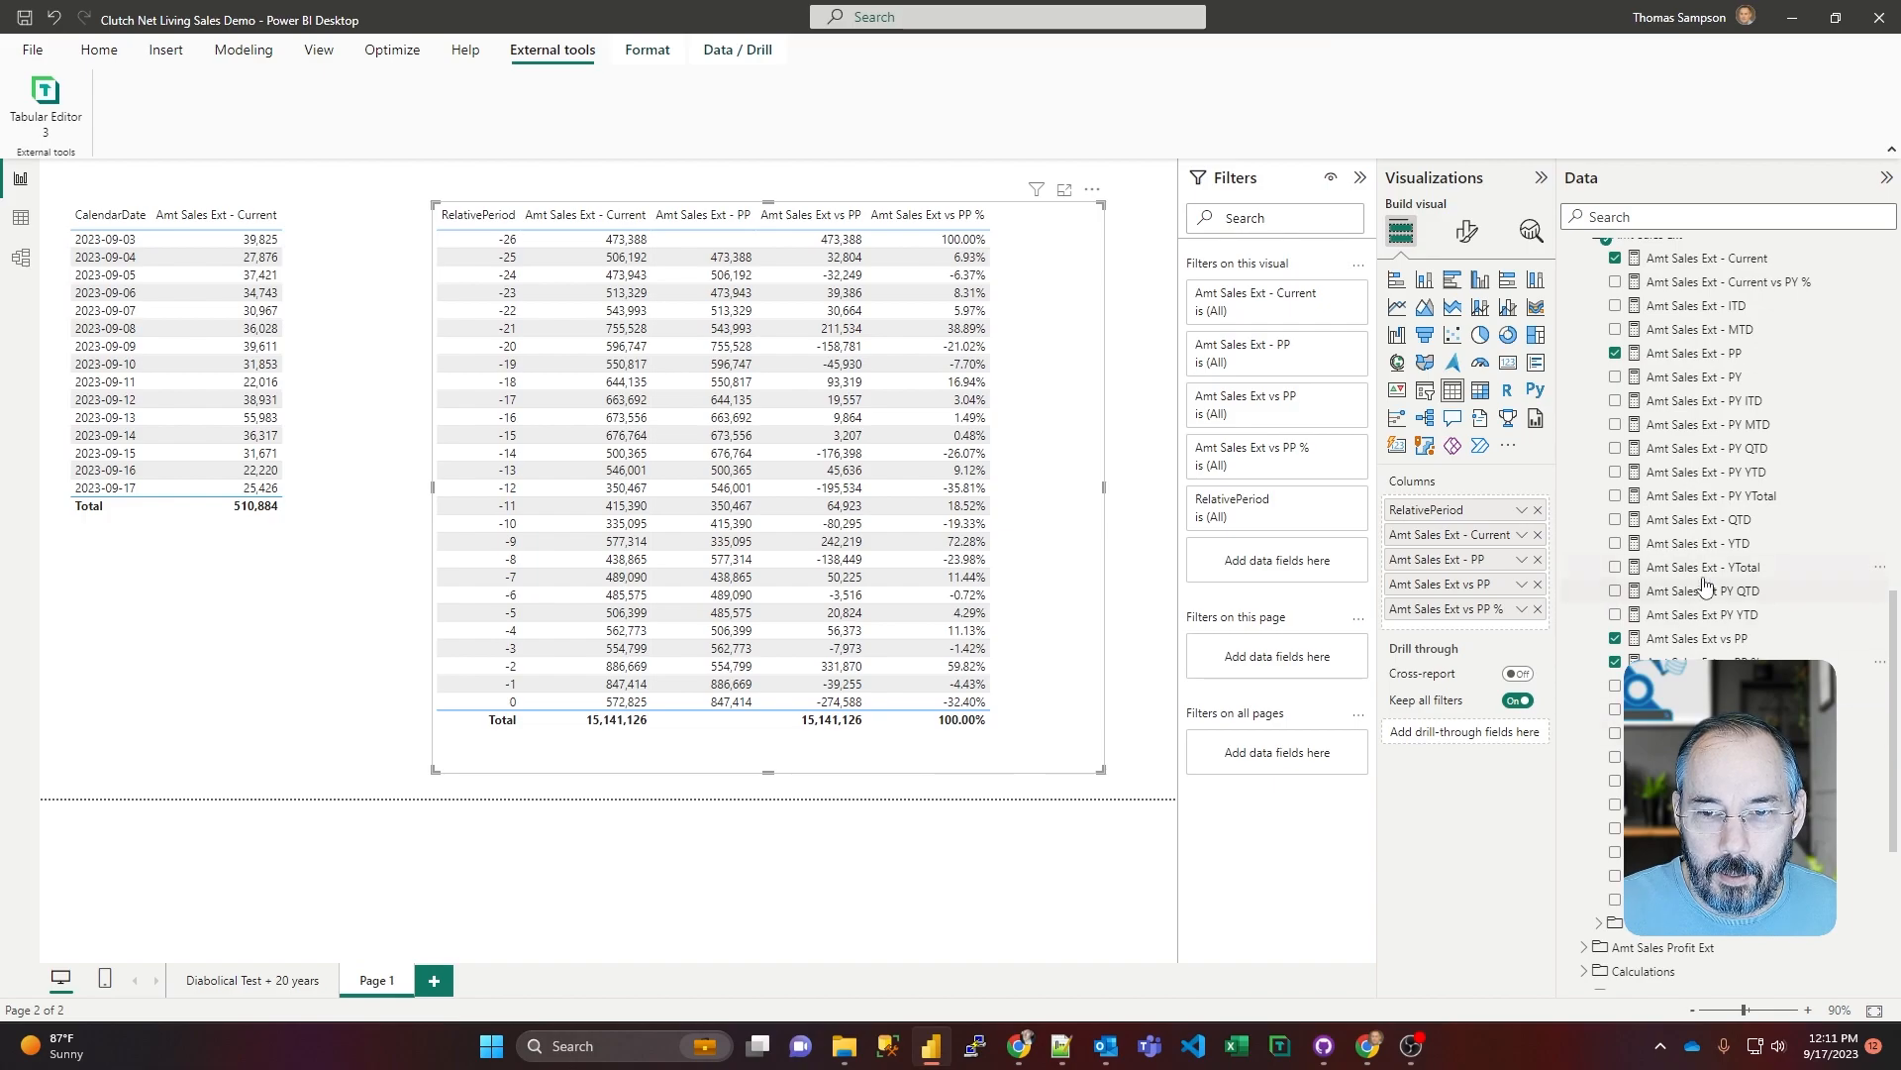
pyautogui.scroll(2, 1704, 586)
pyautogui.scroll(-1, 1705, 586)
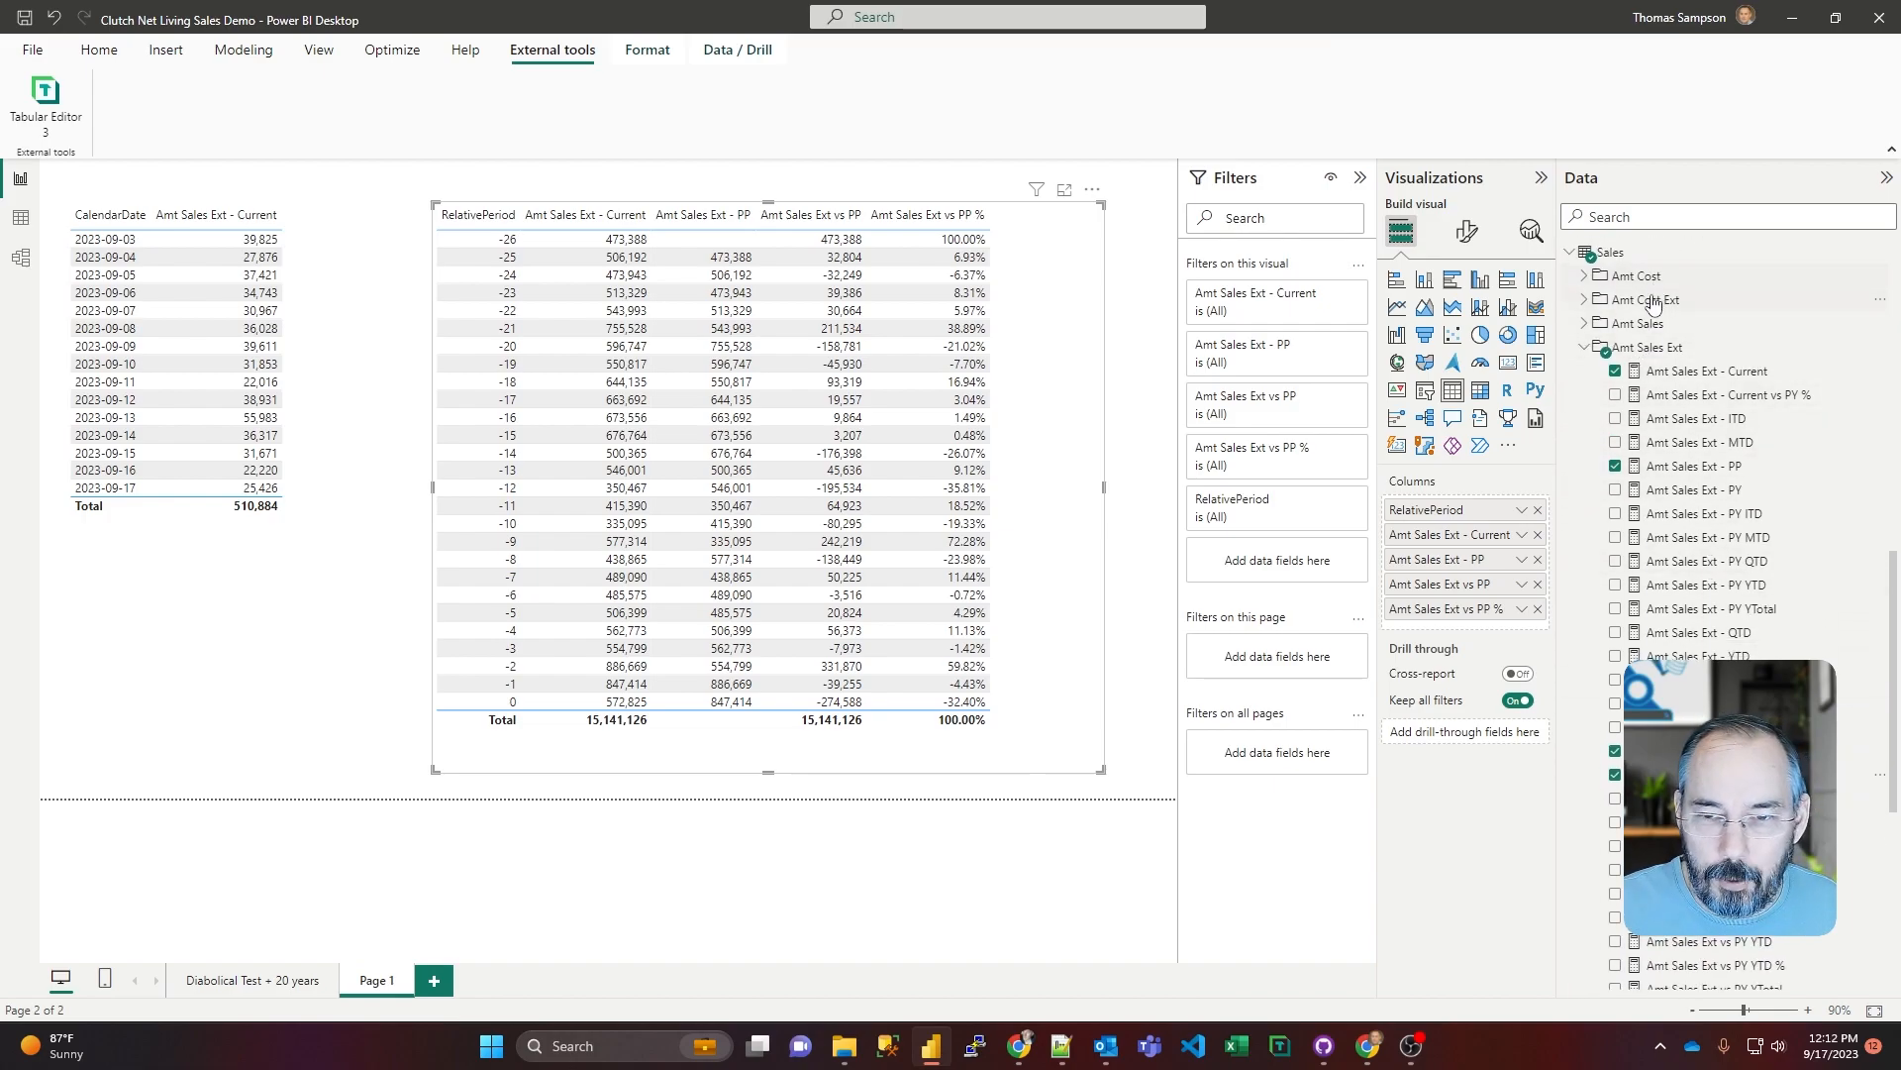
pyautogui.scroll(-1, 1668, 501)
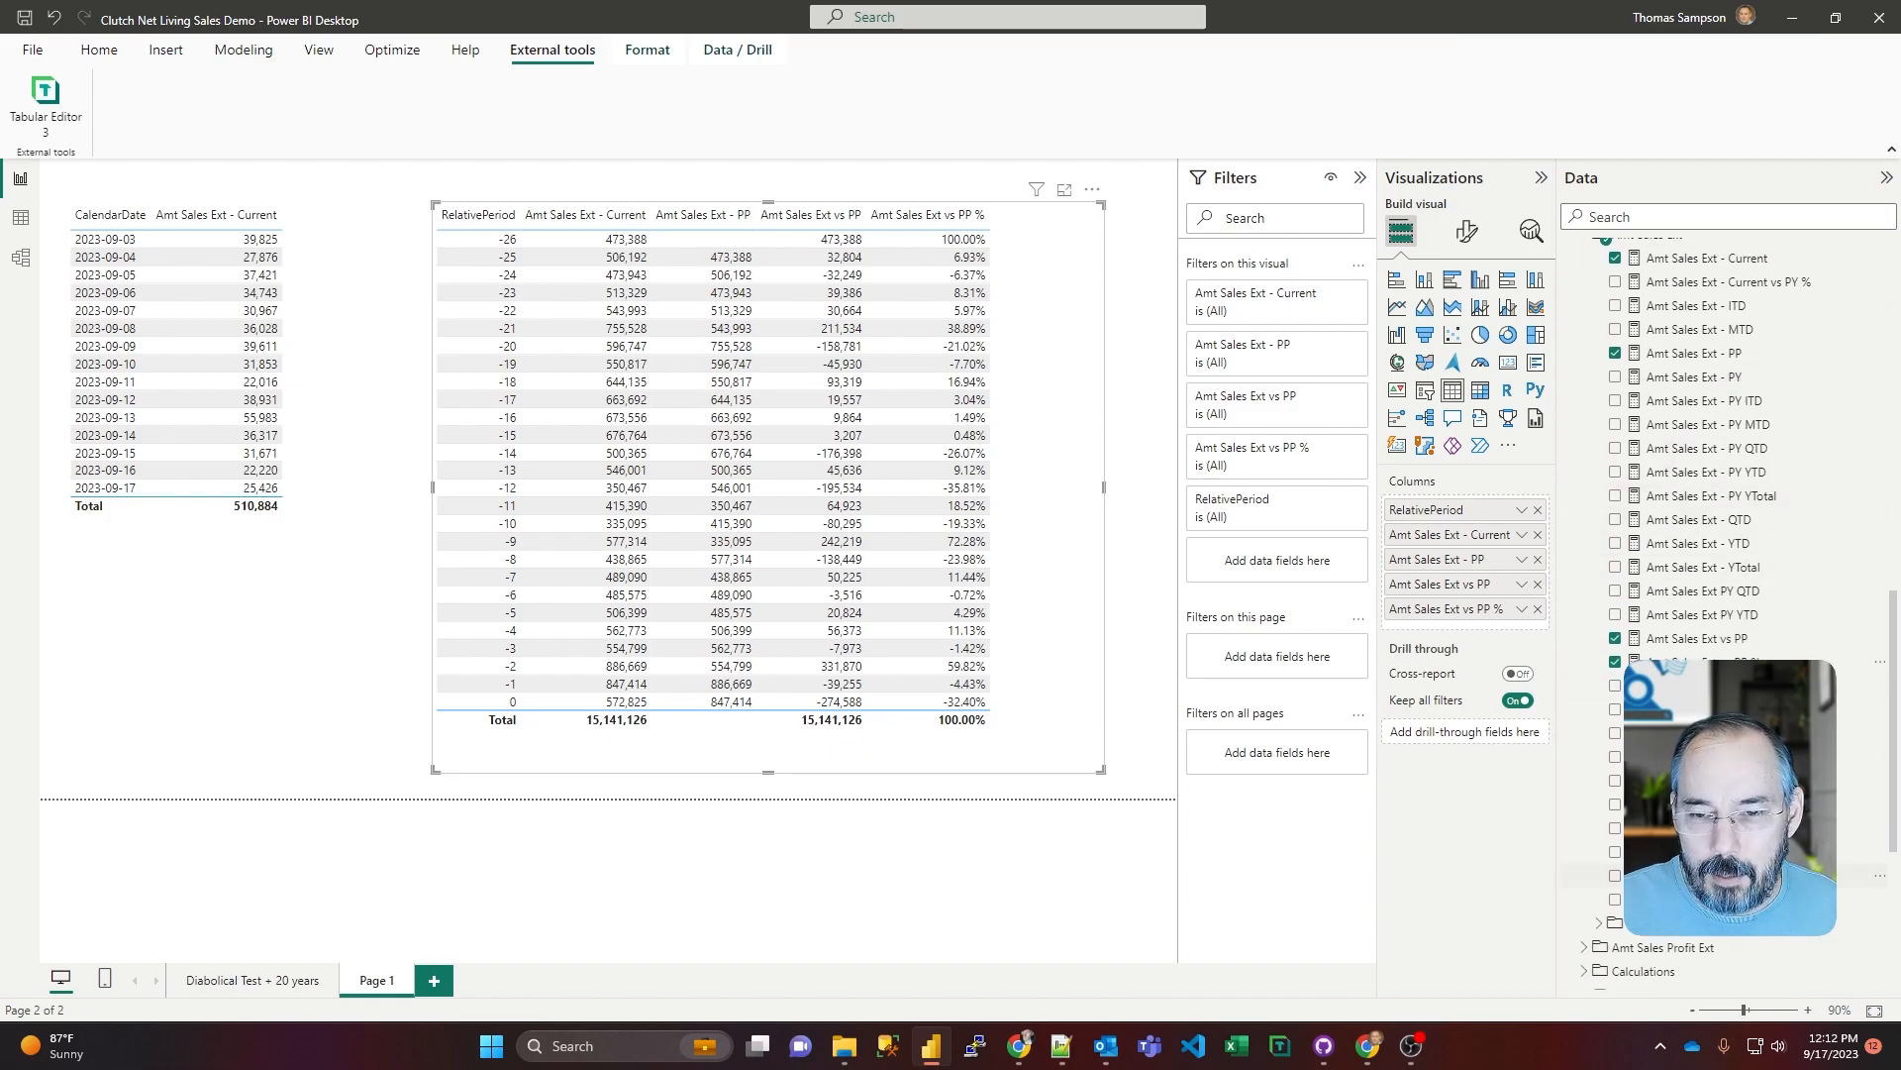
pyautogui.scroll(2, 1728, 594)
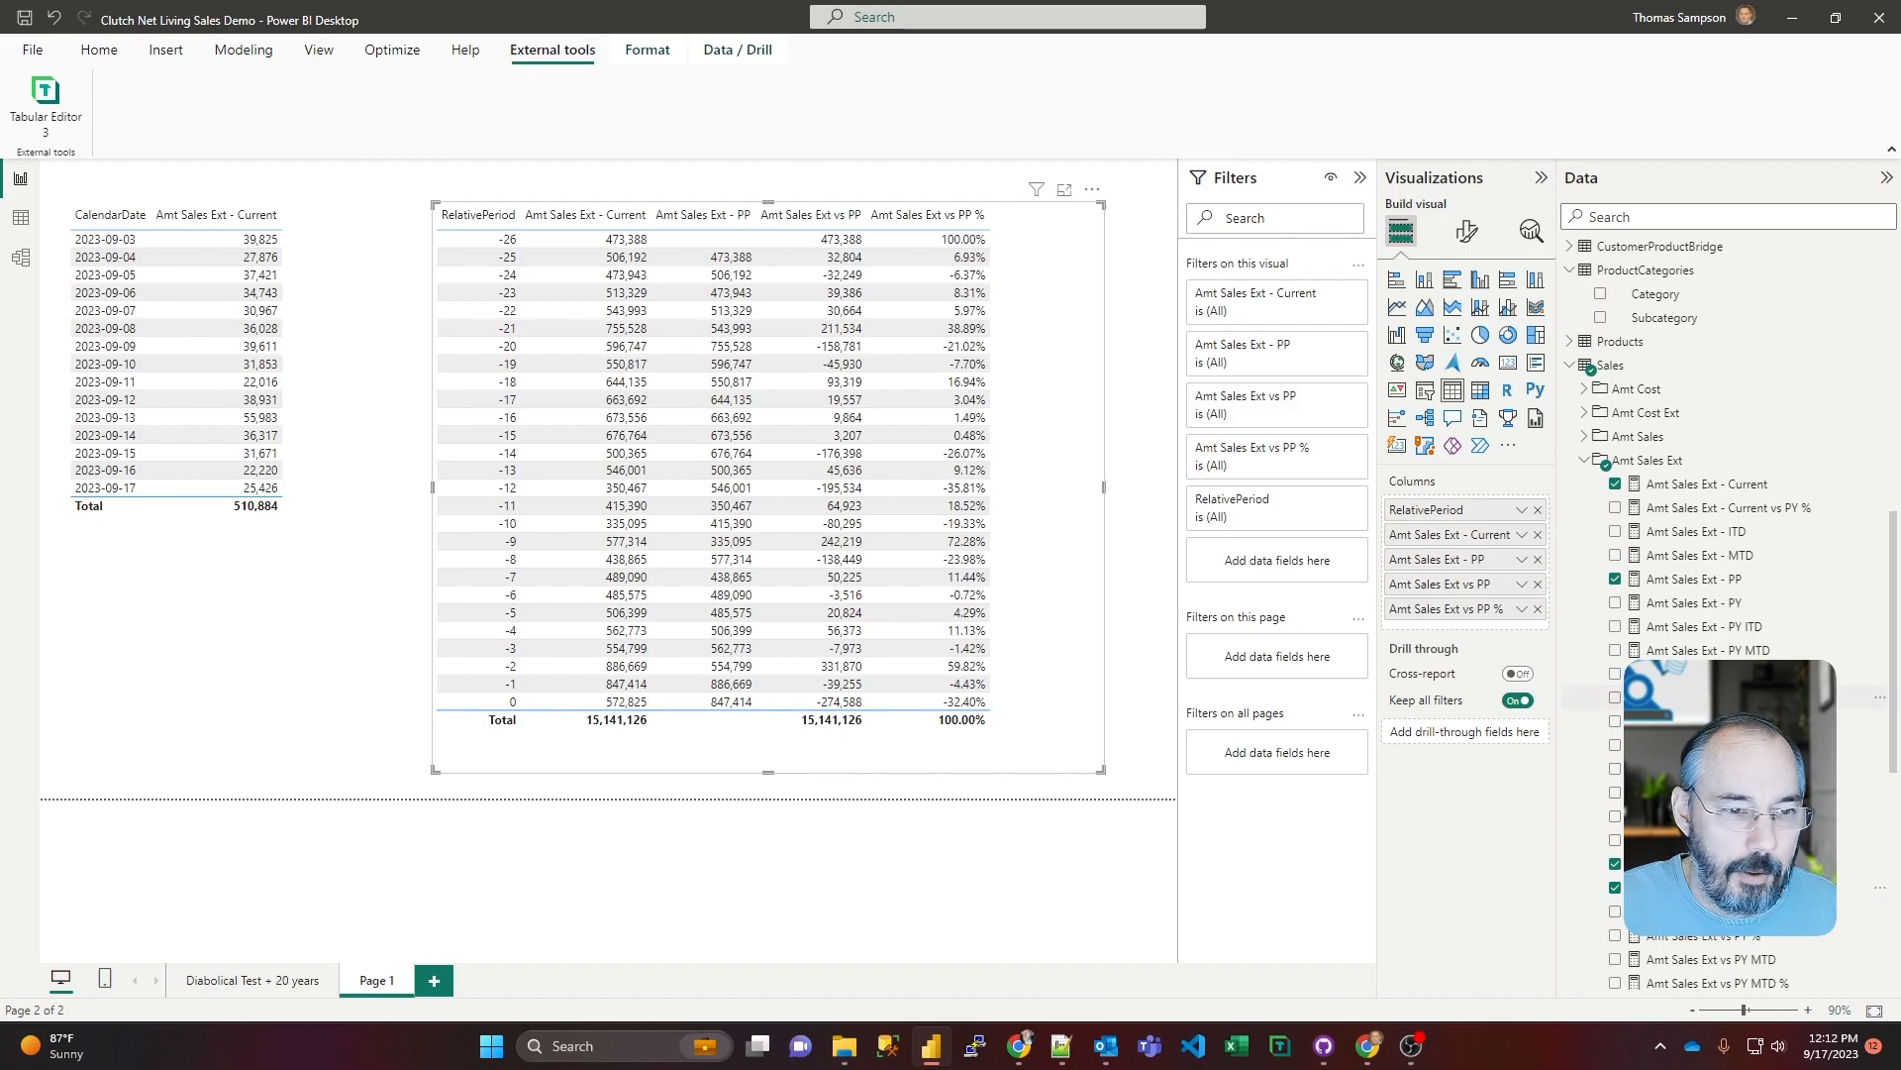
pyautogui.scroll(-3, 1728, 595)
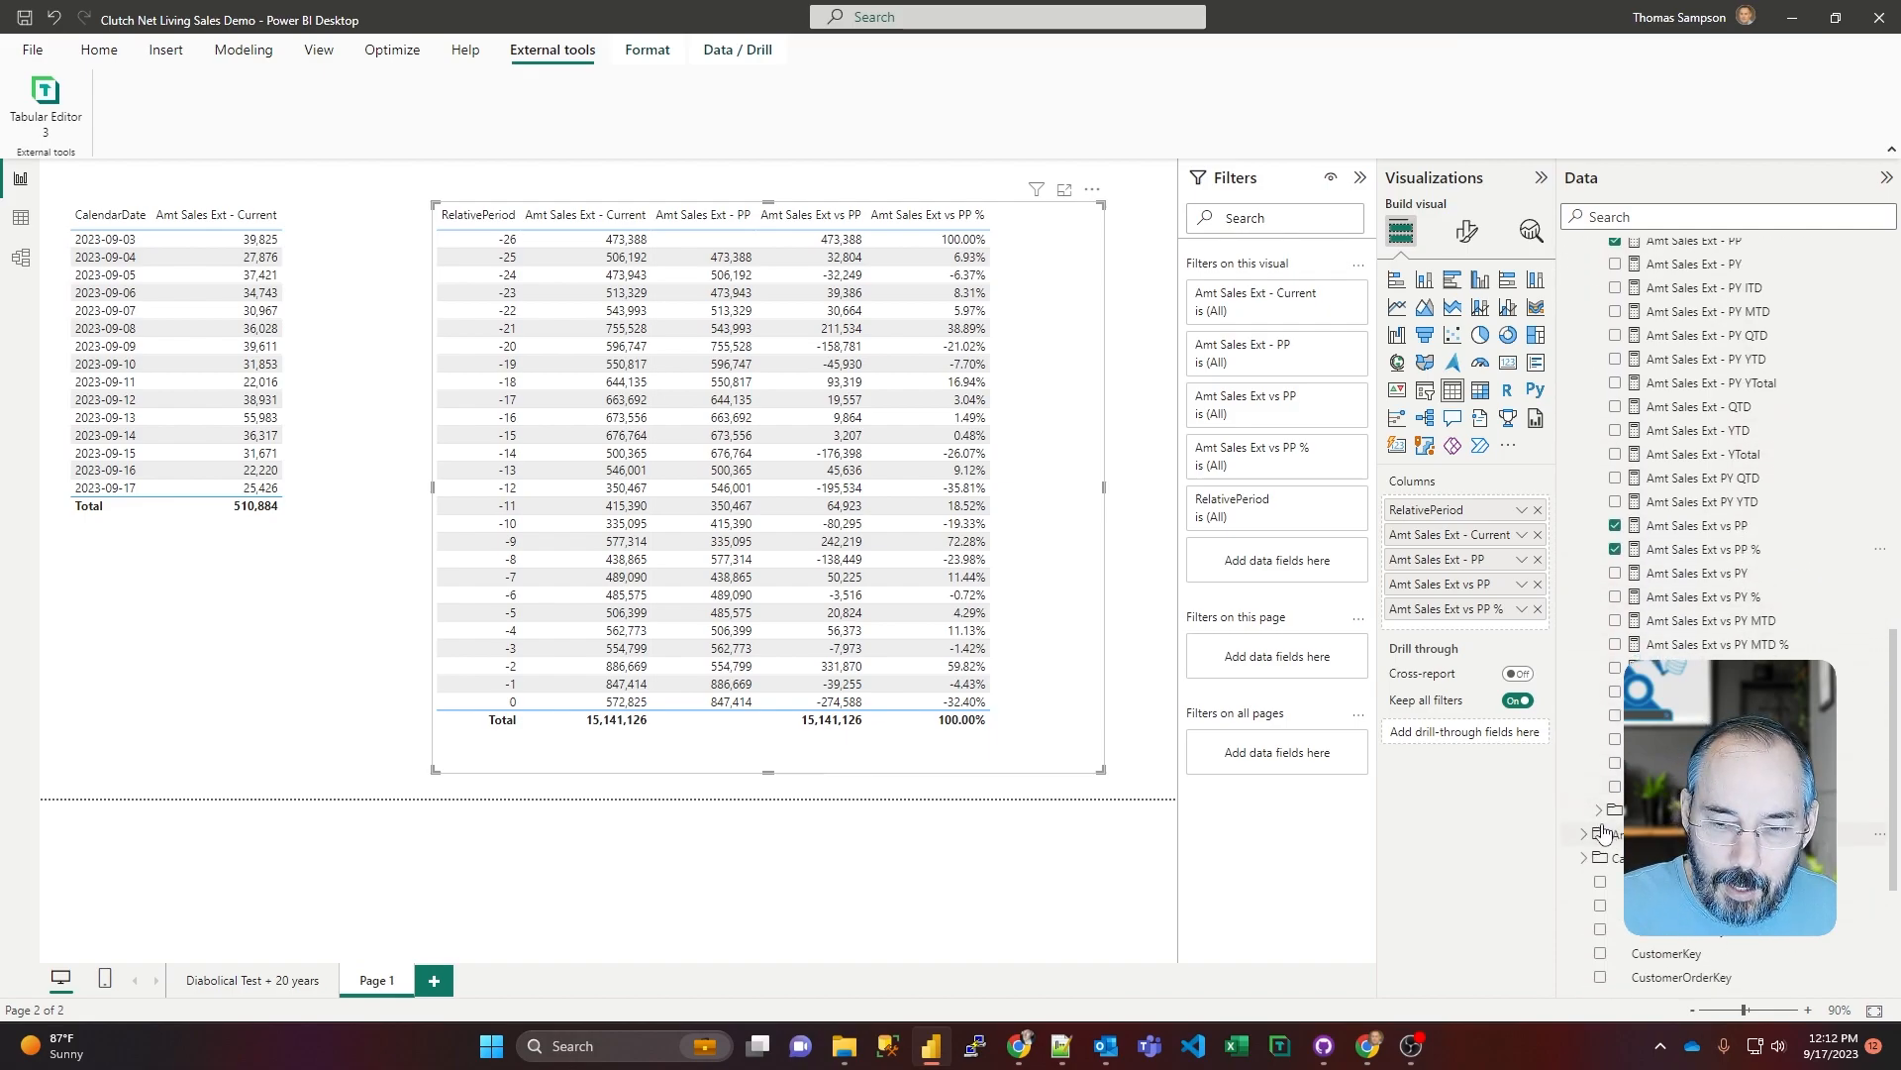
pyautogui.scroll(6, 1644, 629)
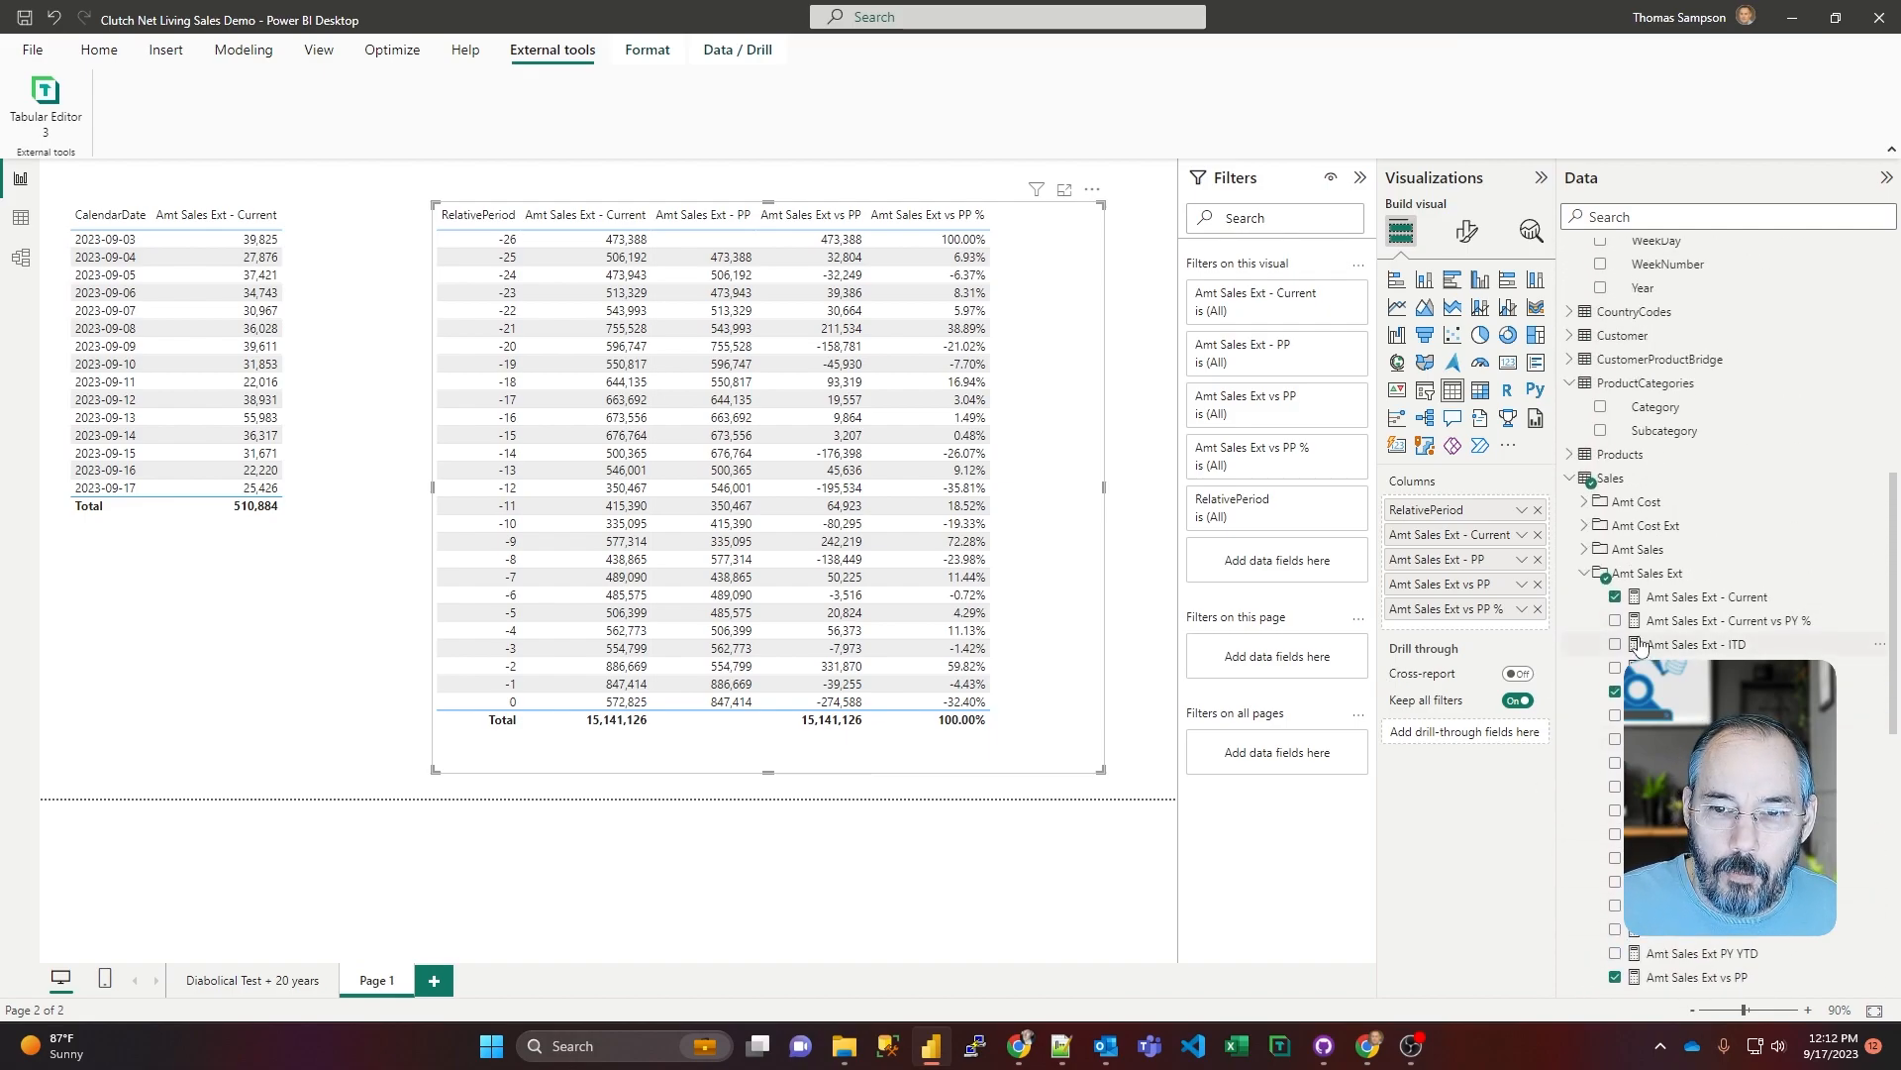
pyautogui.scroll(-5, 1649, 634)
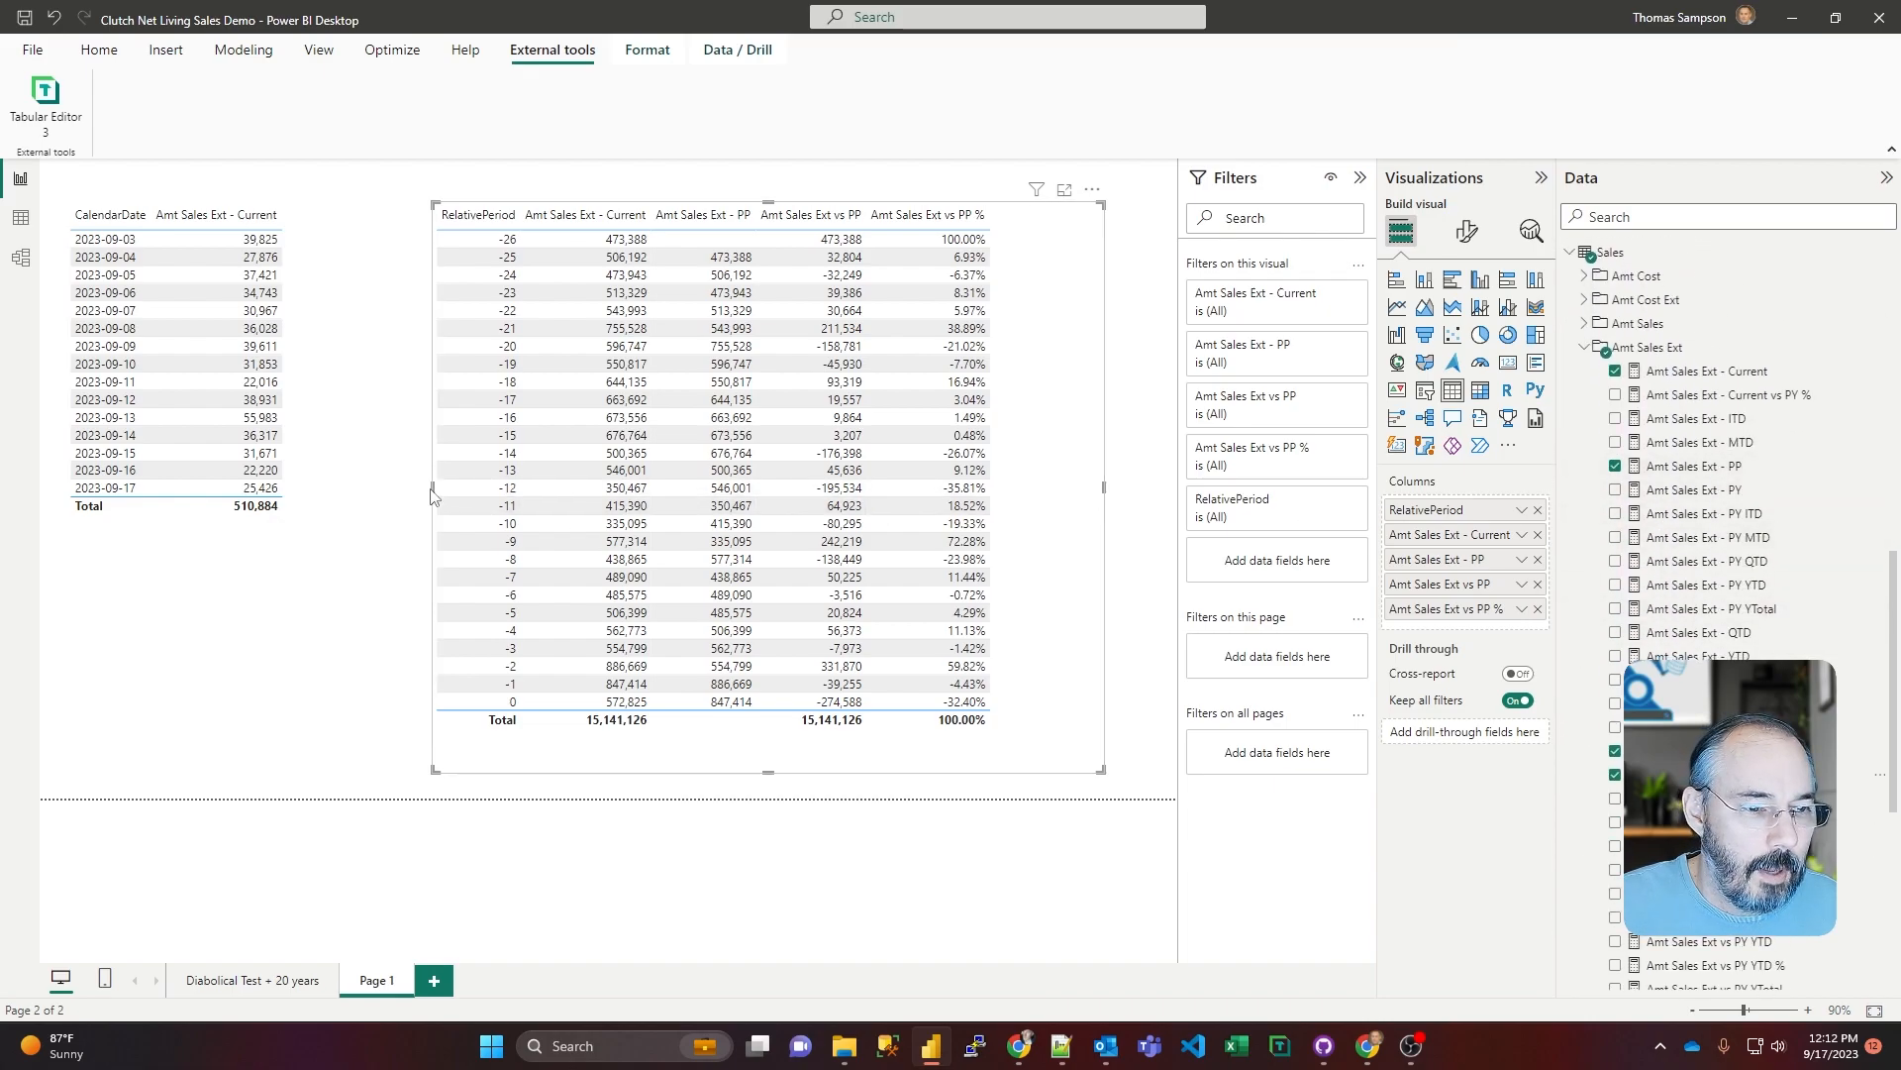
# Step: Widen the RelativePeriod table toward the CalendarDate table and shift it slightly closer to that table
pyautogui.moveTo(433, 489); pyautogui.dragTo(373, 495)
pyautogui.moveTo(1011, 254); pyautogui.dragTo(986, 261)
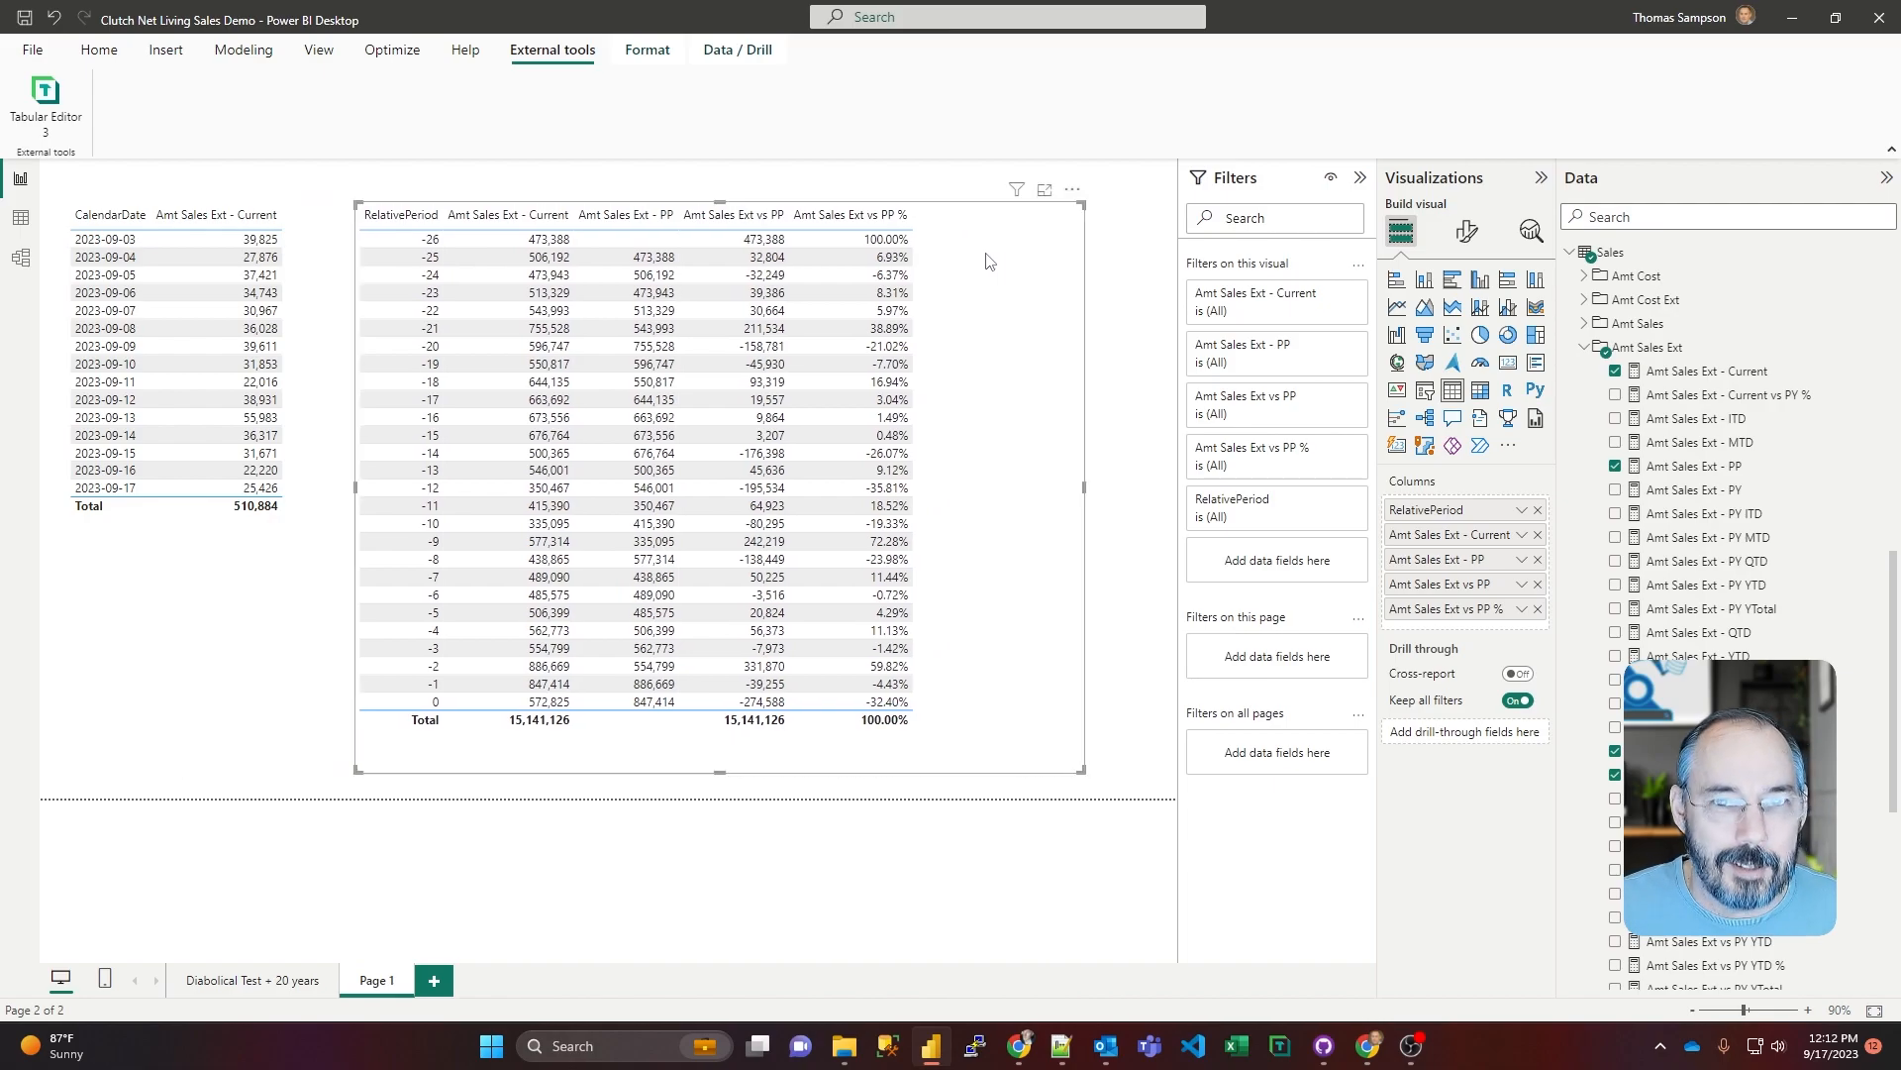